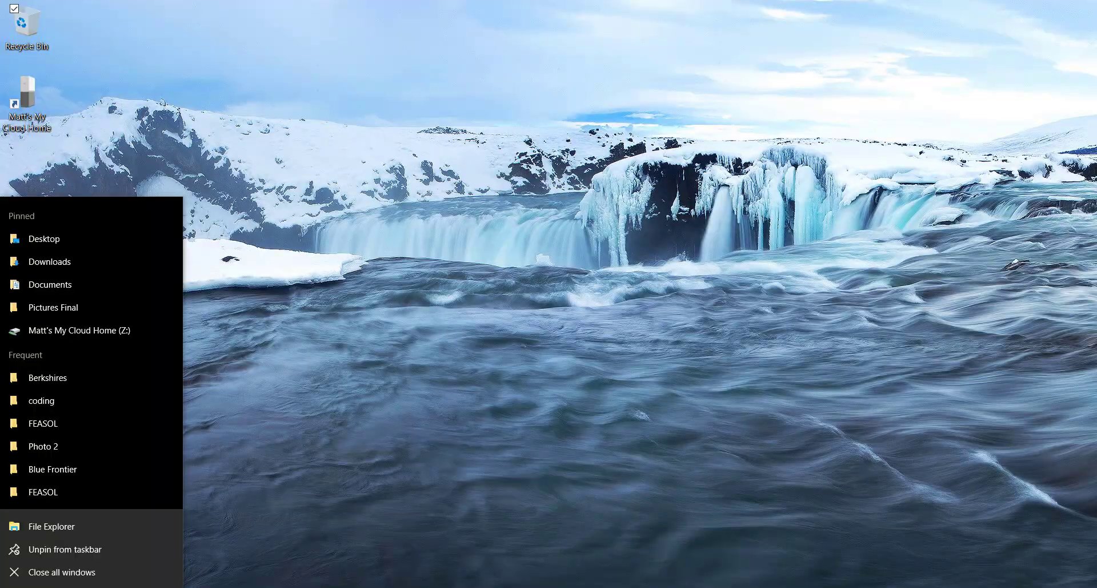
Open IMG_9096.dng from the Photo 2 Explorer folder in Photoshop CS4 via Open with
click(141, 568)
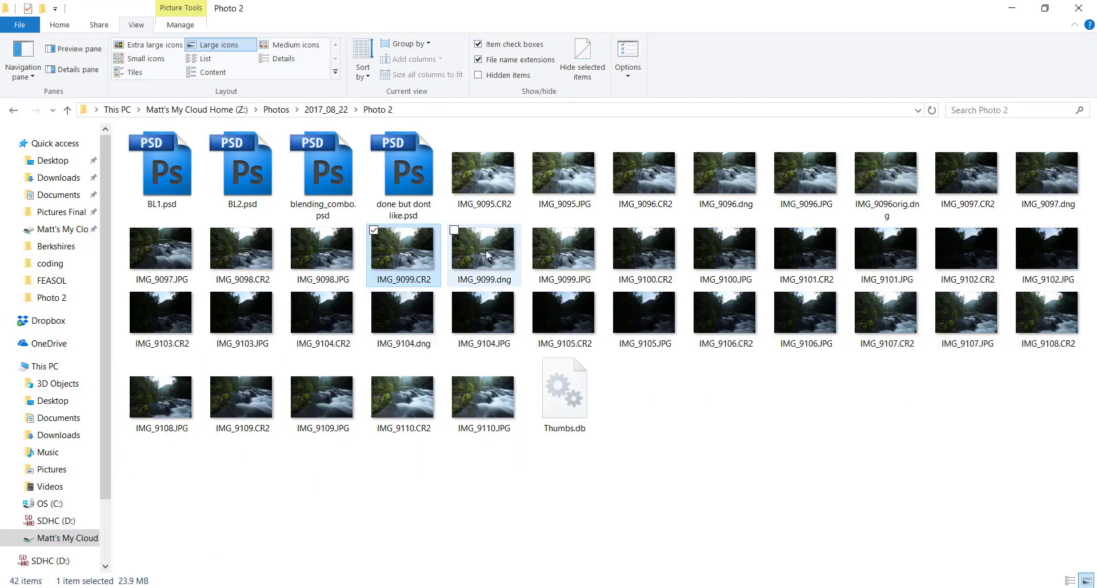
right_click(703, 205)
mouse_move(556, 316)
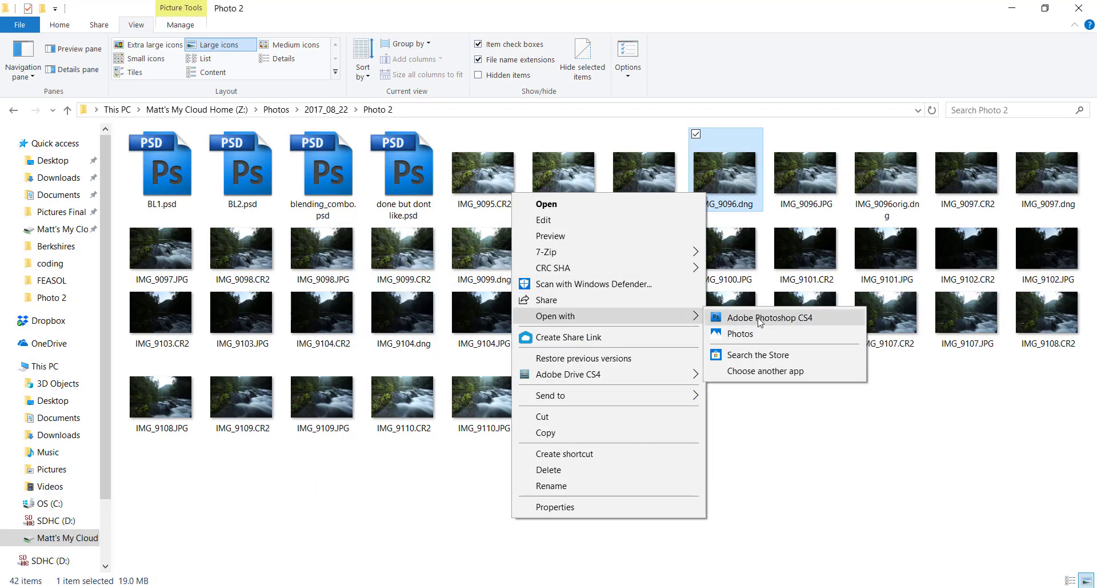
click(743, 314)
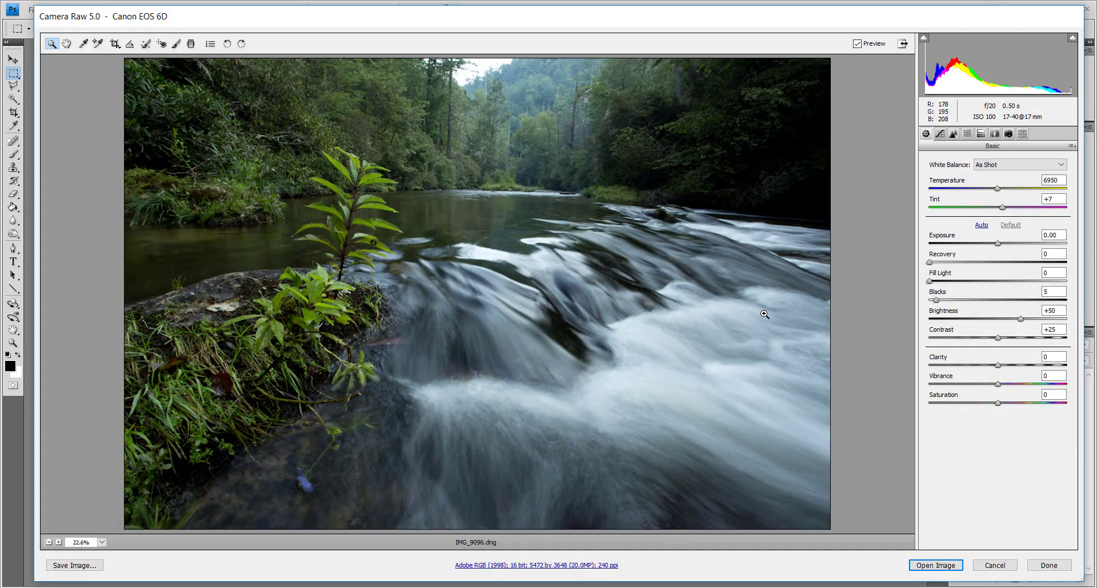
Set the Camera Raw white balance preset to Shade
click(1017, 165)
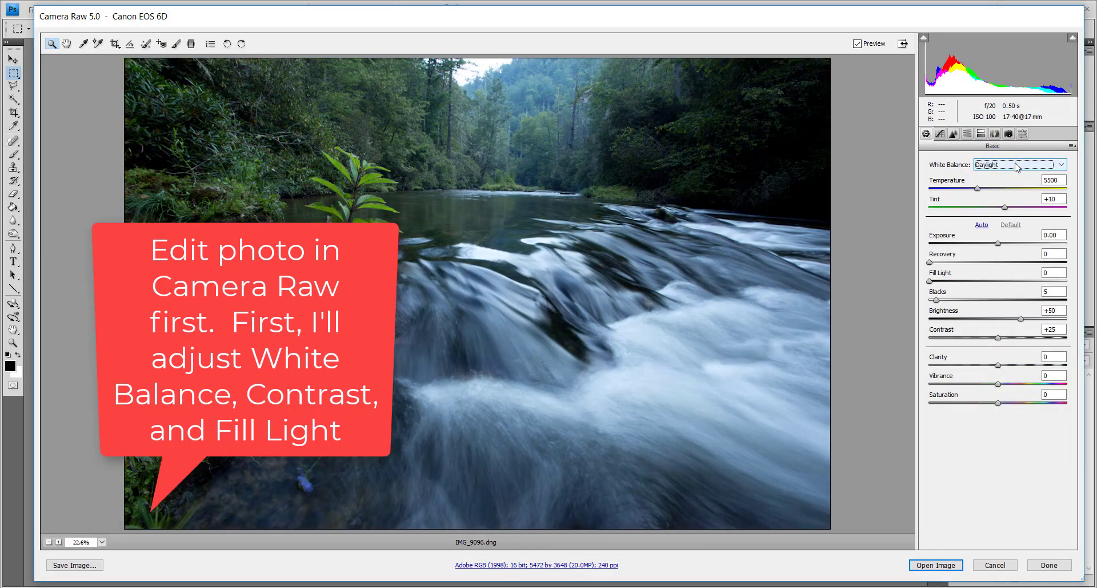
key(Down)
key(Down)
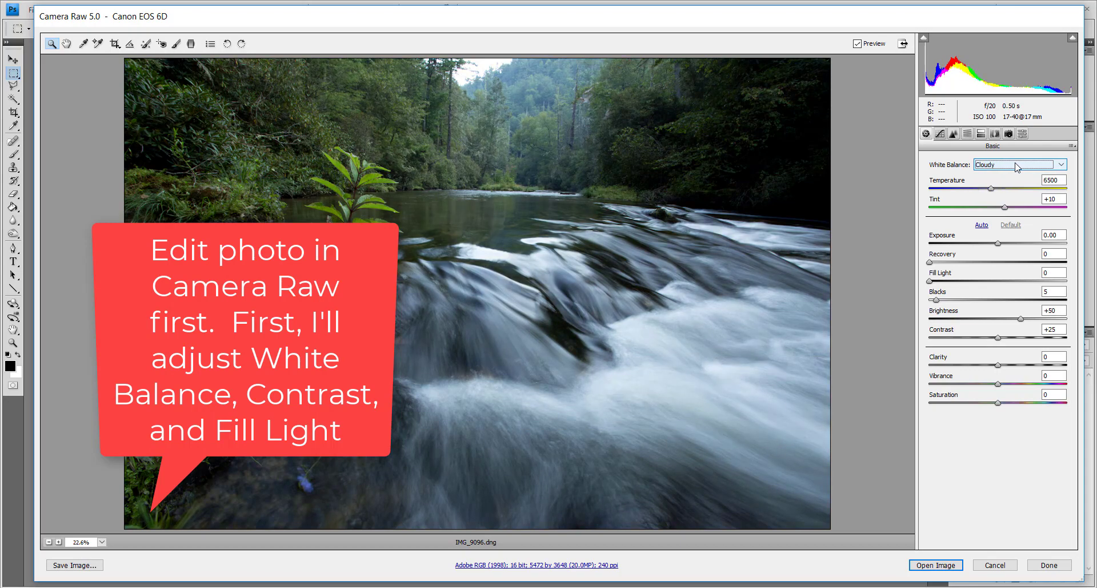
key(Up)
key(Down)
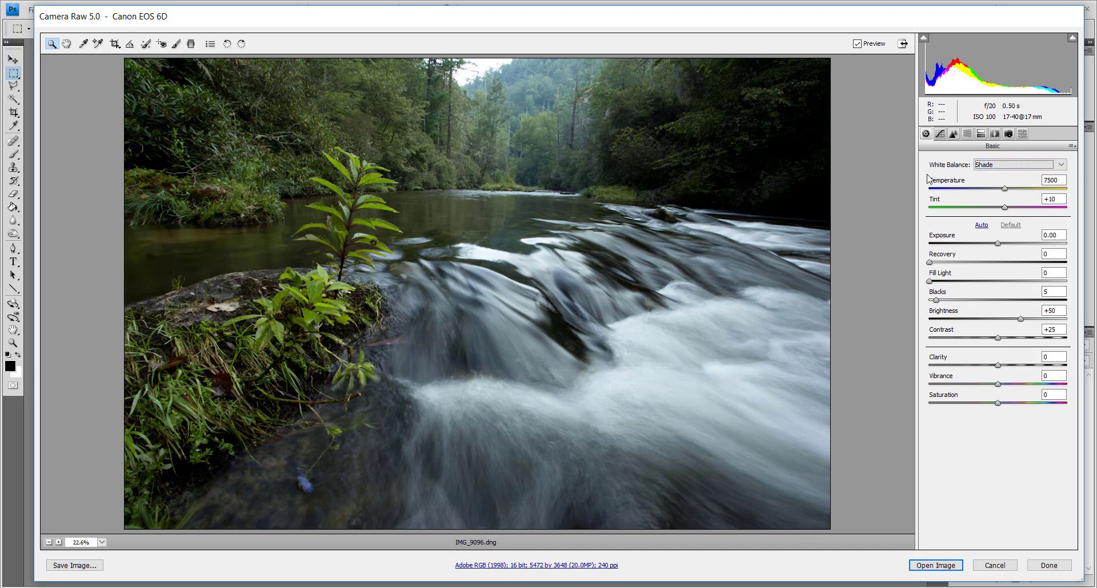
Apply the Strong Contrast point curve and raise Fill Light to 10
click(940, 133)
click(968, 160)
click(974, 179)
scroll(974, 180, down, 1)
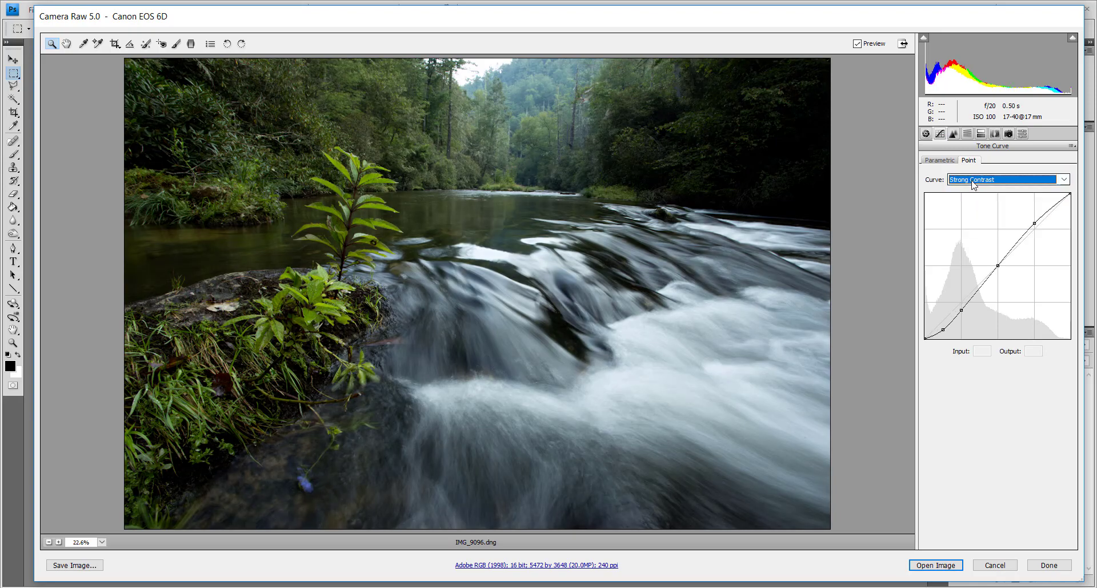
click(926, 134)
drag(930, 281, 945, 281)
click(857, 44)
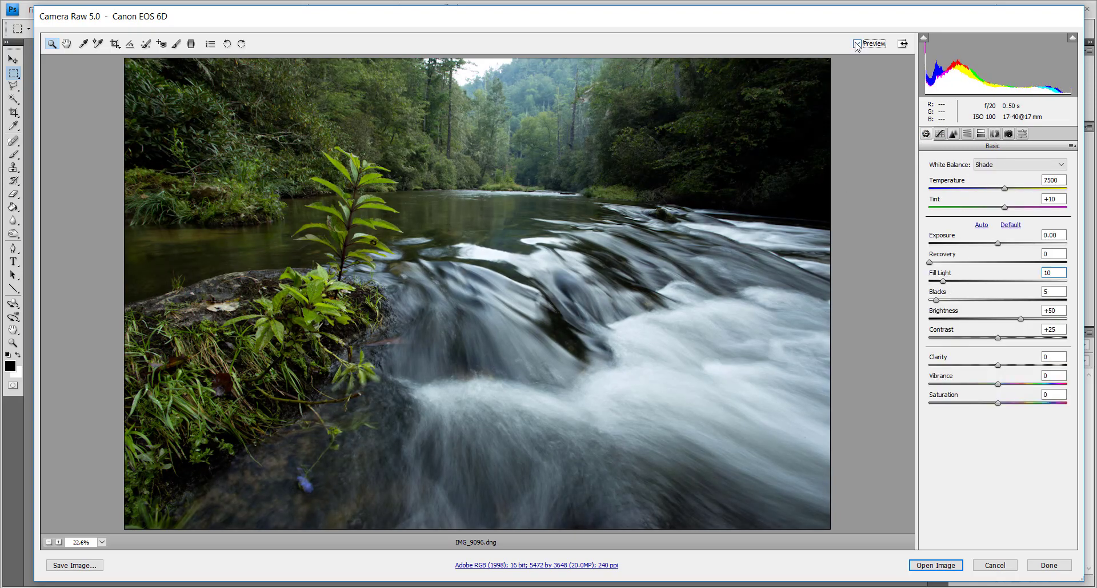
click(857, 43)
Set Sharpening Amount to 75 and Lens Vignetting Amount to 35
click(939, 134)
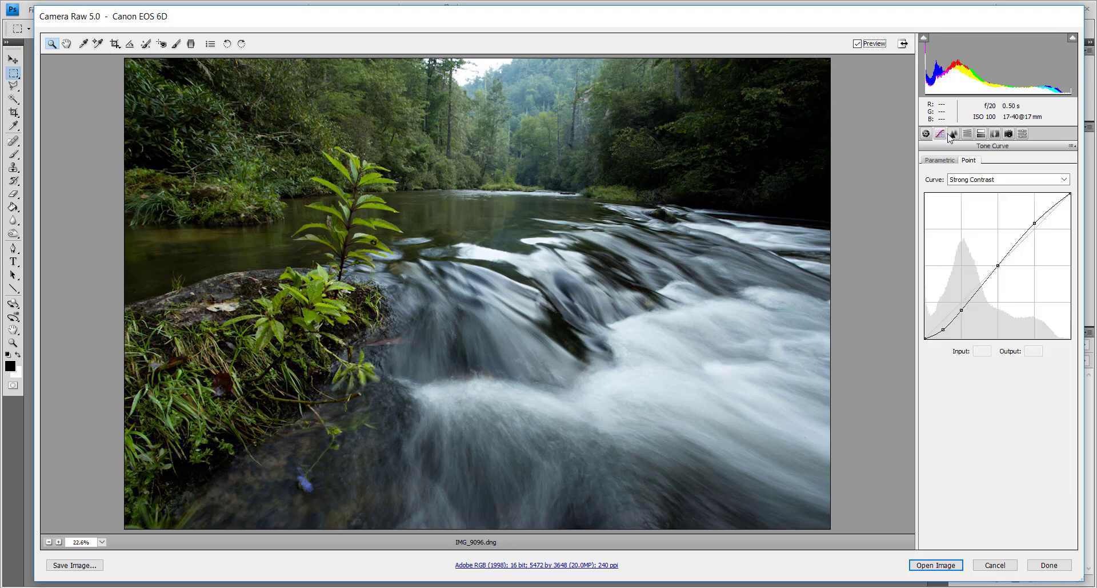
text(75)
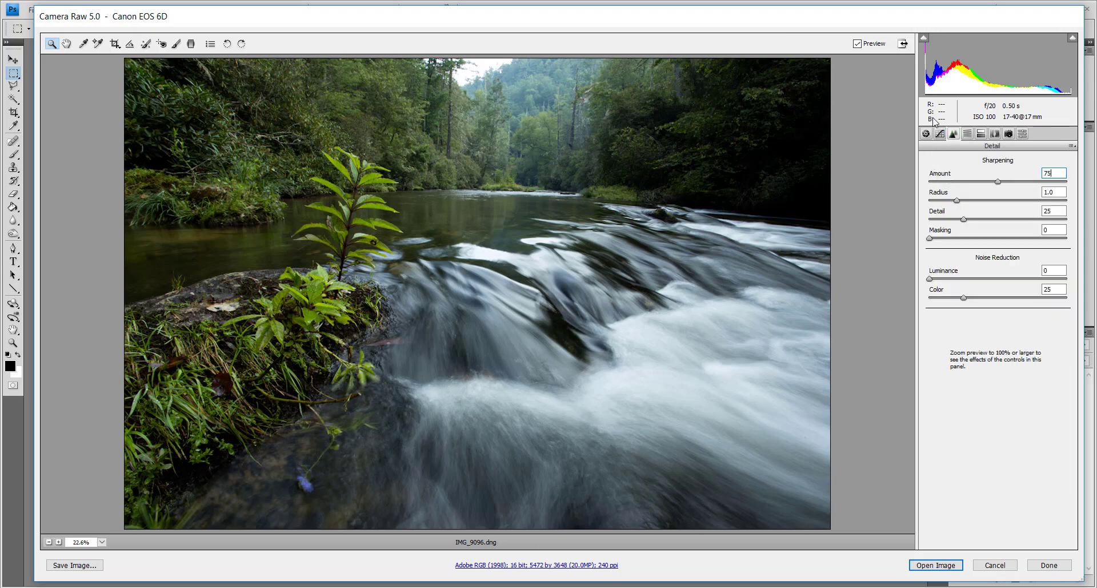
click(967, 133)
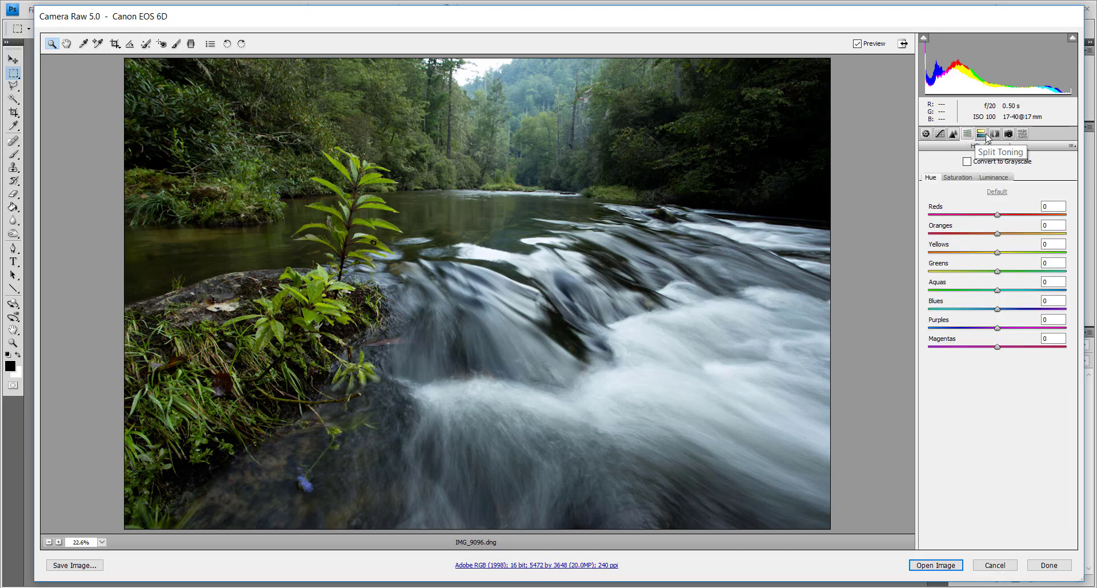
click(994, 134)
drag(998, 262, 1023, 263)
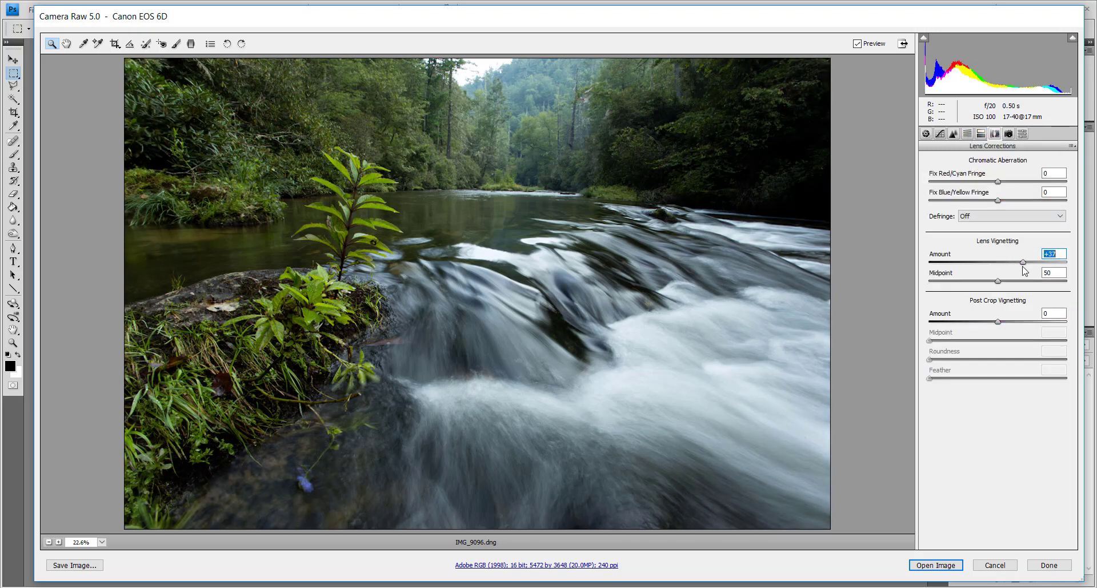
text(35)
Raise Yellows and Greens luminance to +20, leaving Aquas luminance at 0
click(967, 133)
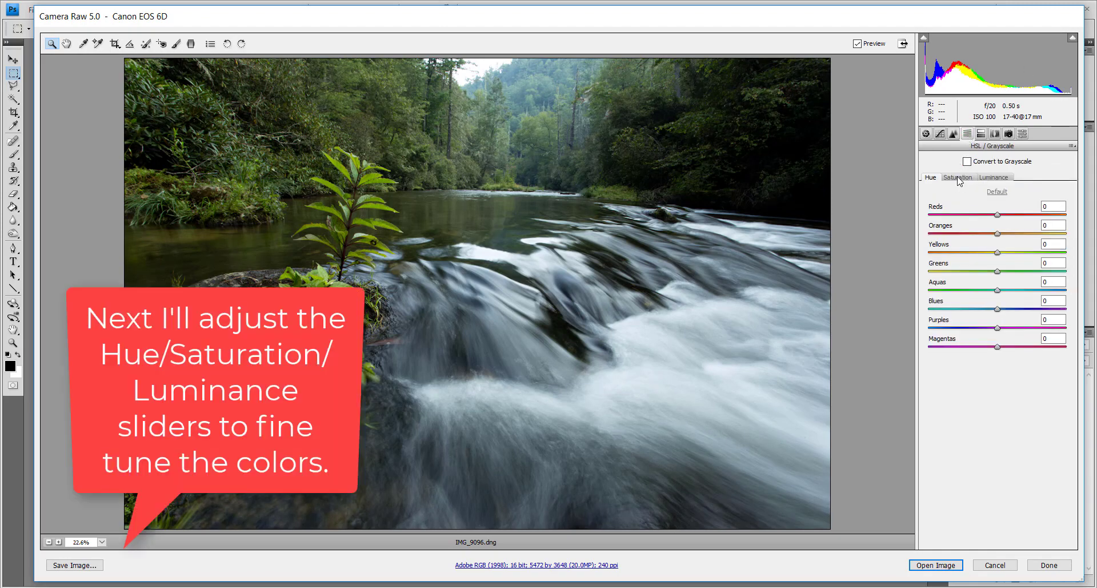
click(994, 177)
mouse_move(998, 271)
mouse_down()
mouse_move(973, 271)
mouse_move(1015, 275)
mouse_move(914, 267)
mouse_up()
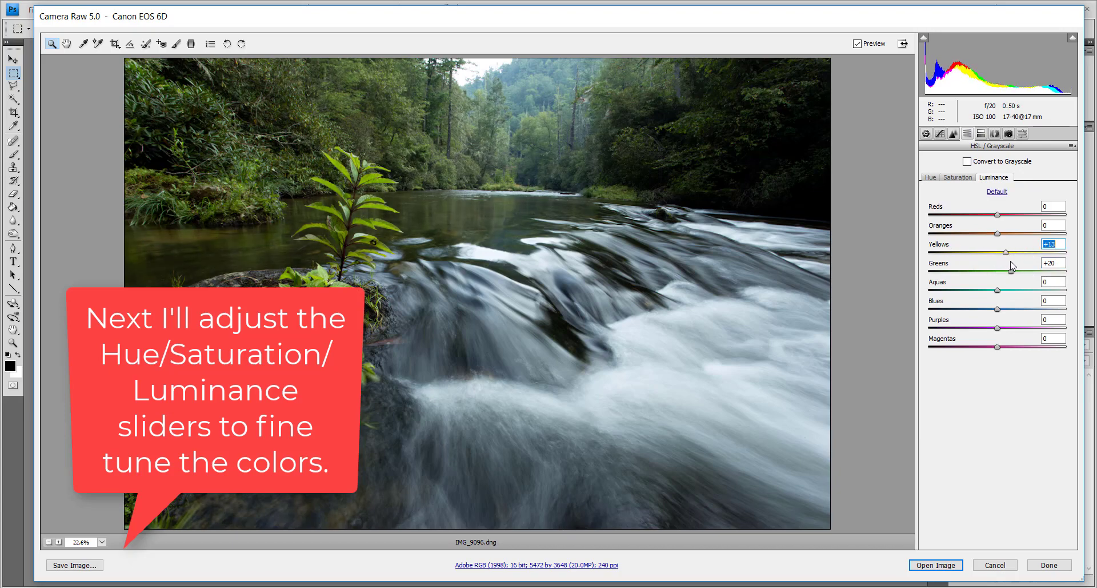
text(20)
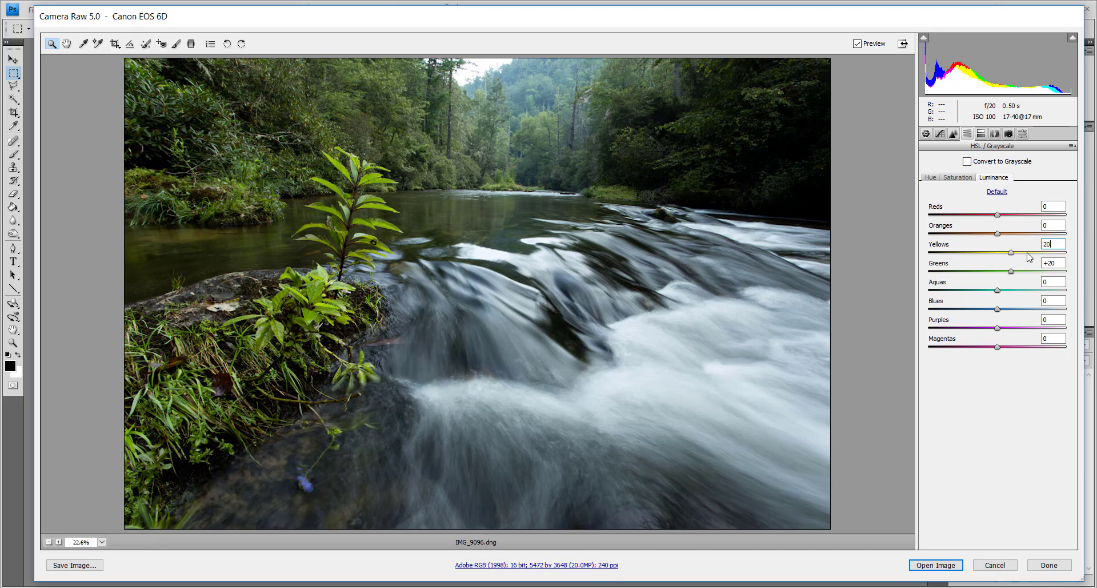
key(shift+Tab)
key(shift+Tab)
mouse_move(998, 291)
mouse_down()
mouse_move(1067, 292)
mouse_move(1010, 286)
mouse_move(1027, 301)
mouse_move(976, 309)
mouse_move(999, 311)
mouse_up()
double_click(1022, 290)
Set Yellows hue to +19 and Aquas hue to -15, with Greens and Blues at 0
click(931, 178)
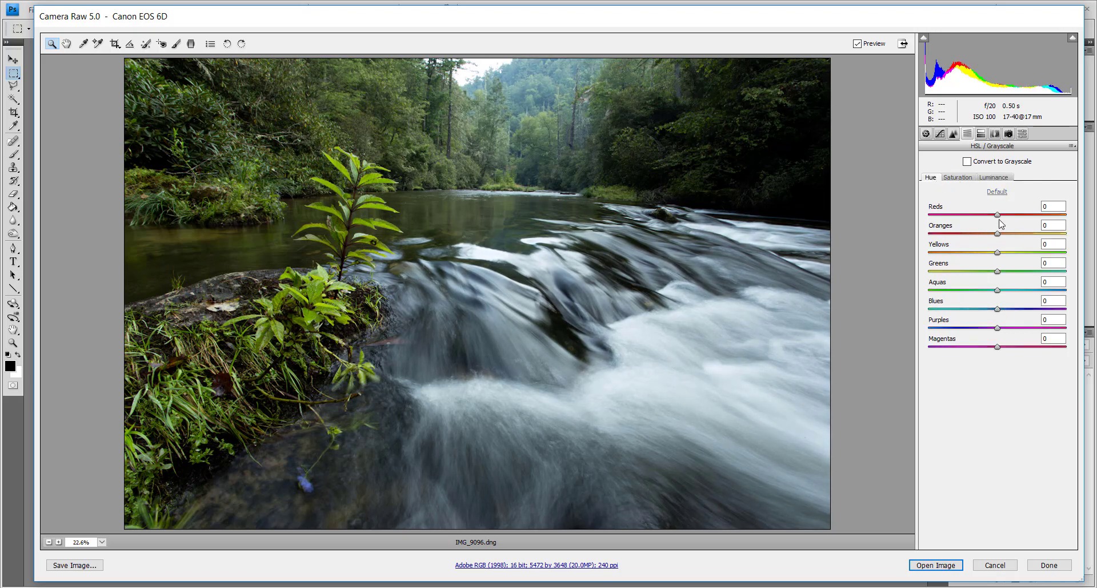
text(-100)
click(997, 191)
mouse_move(997, 252)
mouse_down()
mouse_move(1019, 253)
mouse_move(1011, 254)
mouse_up()
click(1005, 271)
double_click(997, 271)
drag(1005, 290, 999, 267)
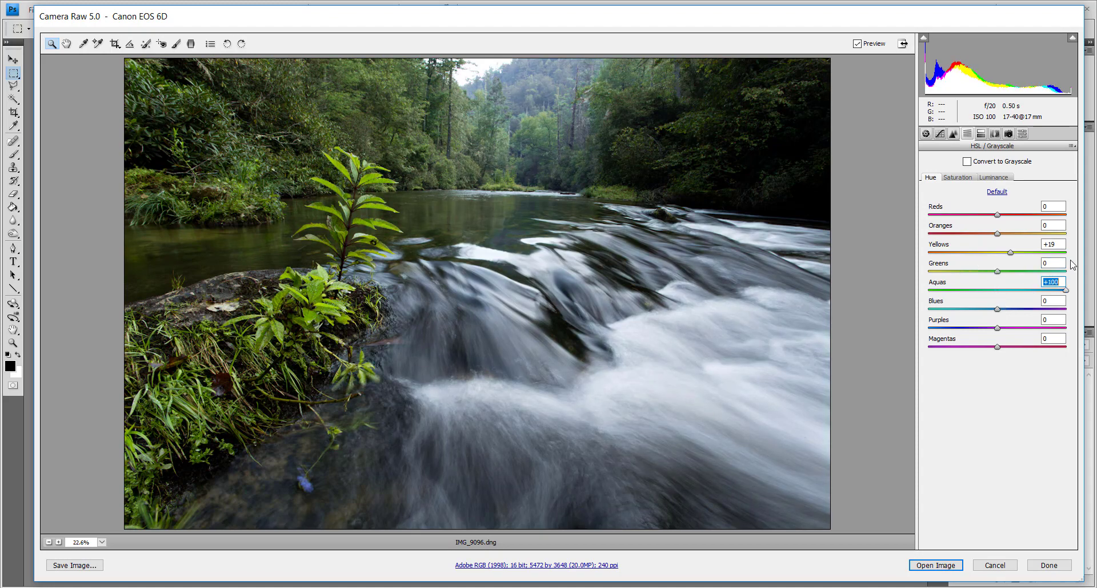
click(998, 271)
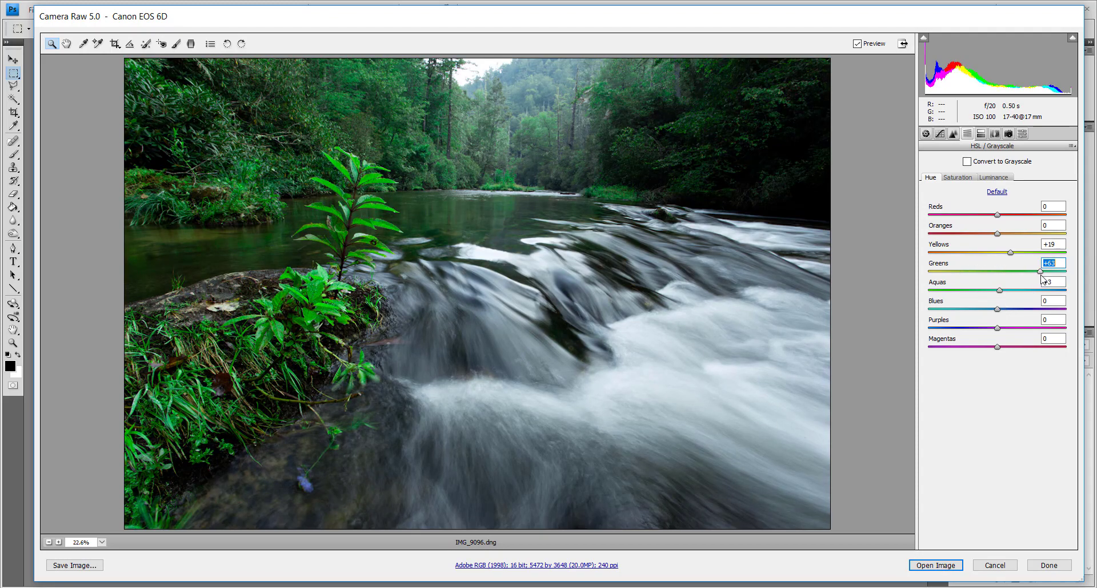
mouse_move(1000, 290)
mouse_down()
mouse_move(966, 290)
mouse_move(1020, 309)
mouse_move(1043, 297)
mouse_up()
click(997, 309)
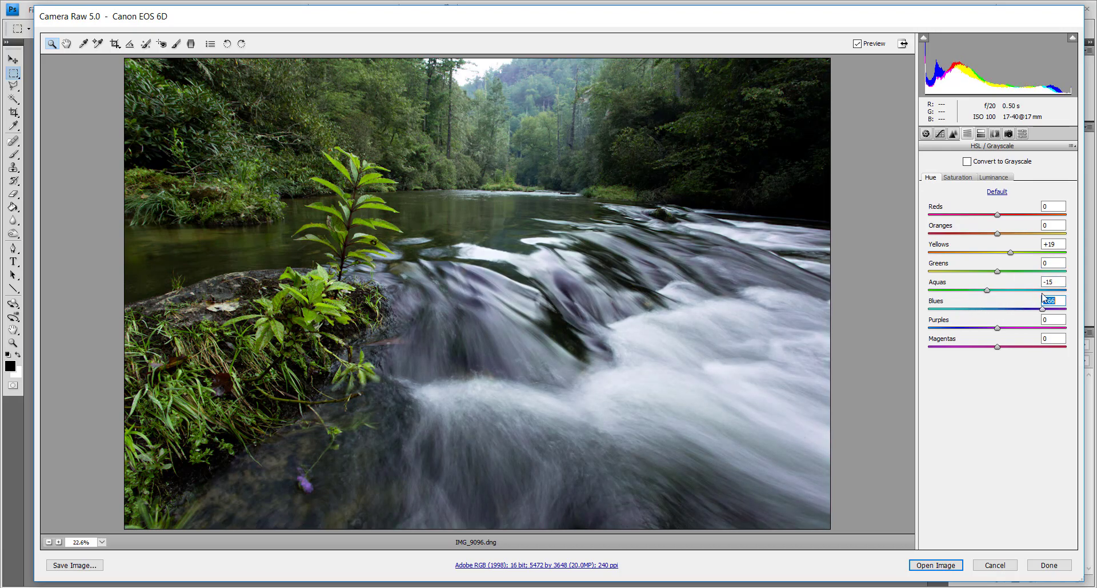
text(0)
Compare the edited IMG_9096 against the original, then open it in Photoshop
click(993, 179)
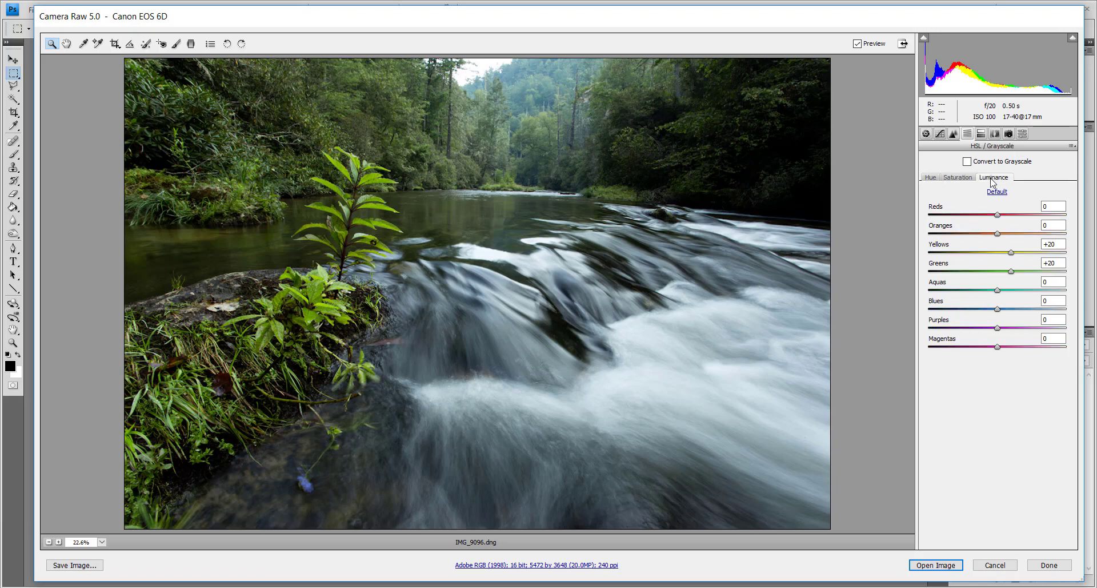
click(856, 41)
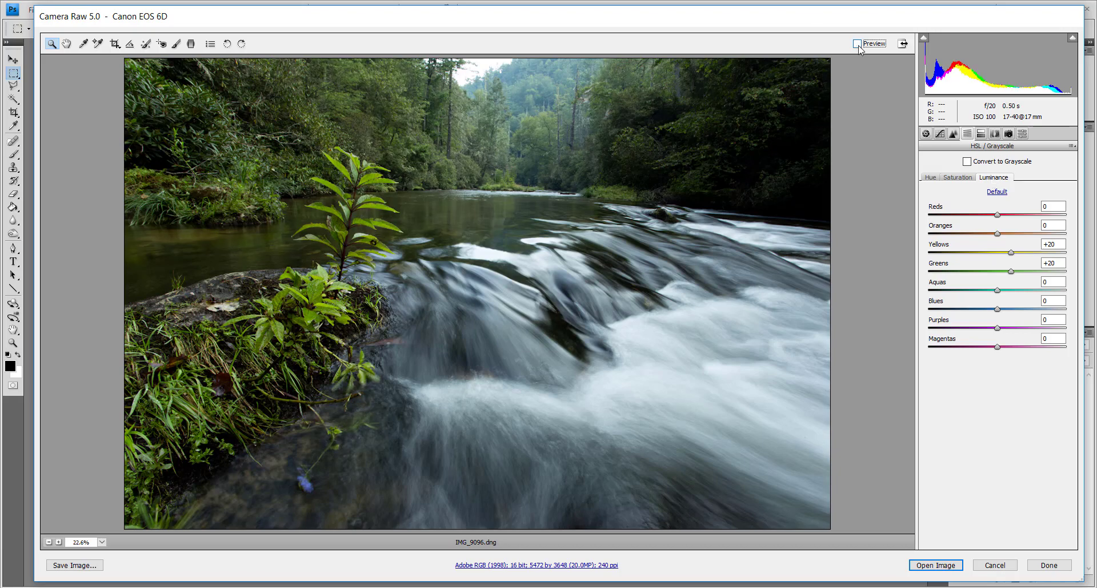
click(856, 41)
click(856, 41)
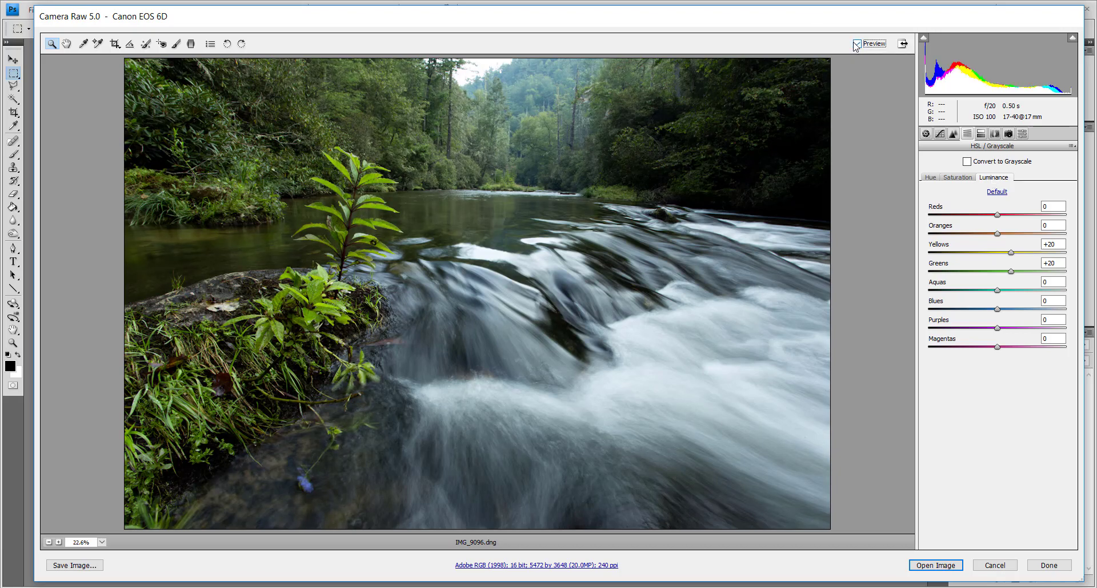
click(856, 43)
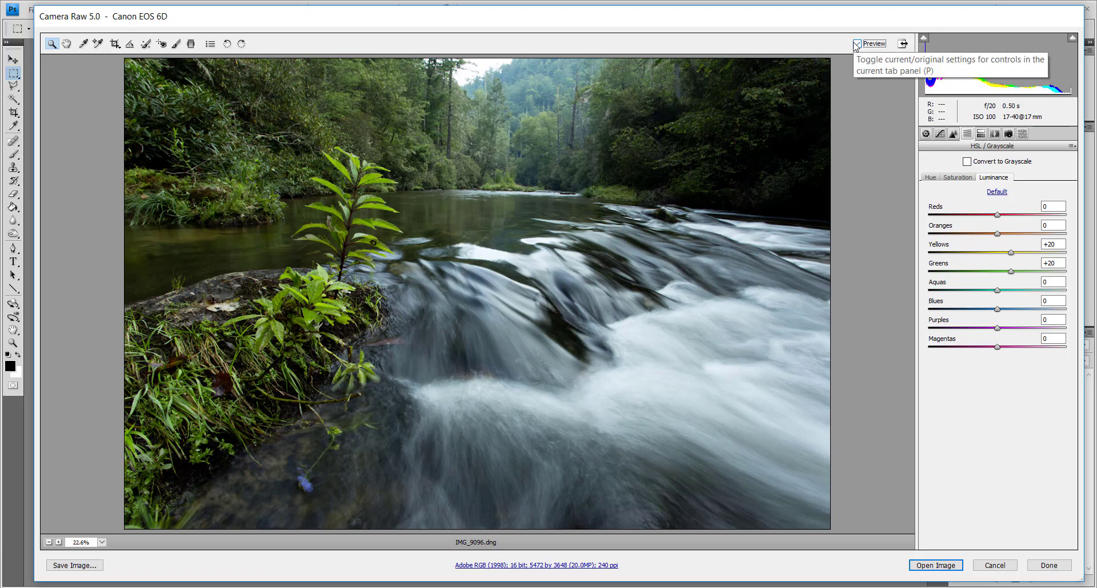
key(ctrl+alt+1)
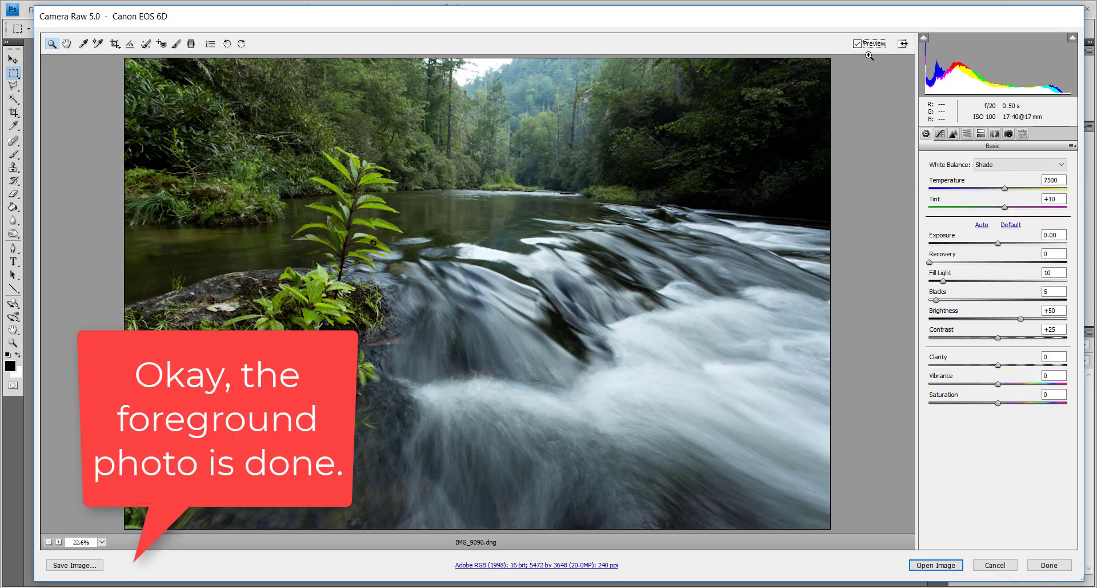
click(952, 565)
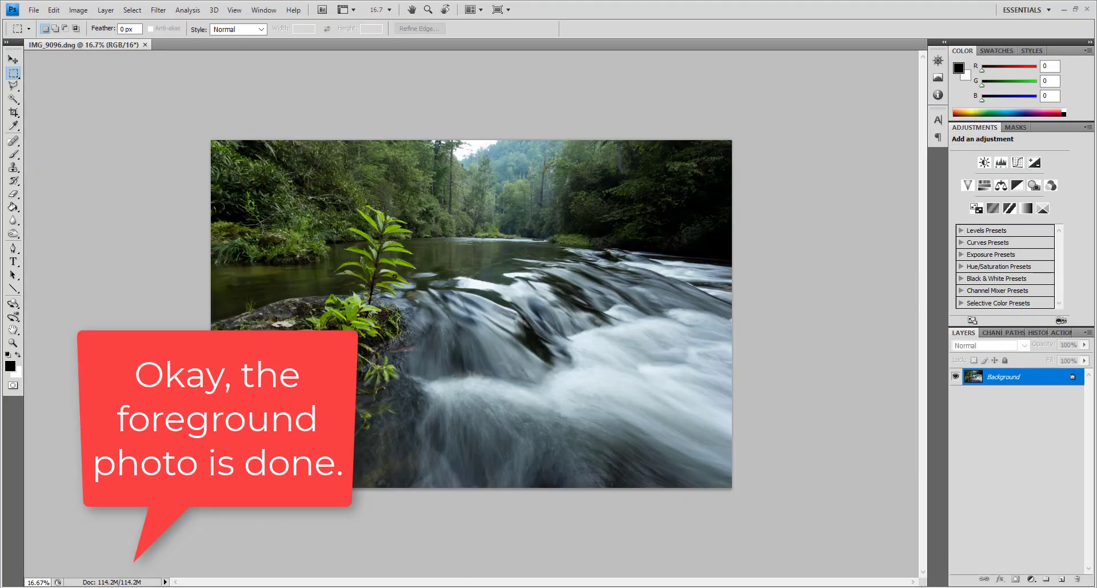
Open IMG_9099.dng from the Photo 2 folder in Photoshop CS4's Camera Raw
click(104, 568)
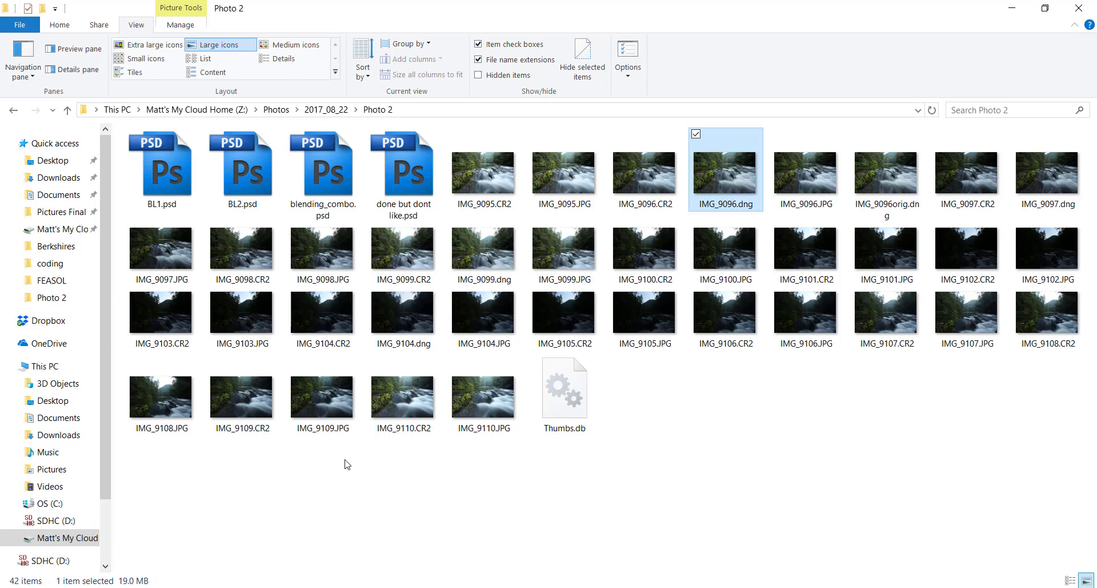
right_click(468, 245)
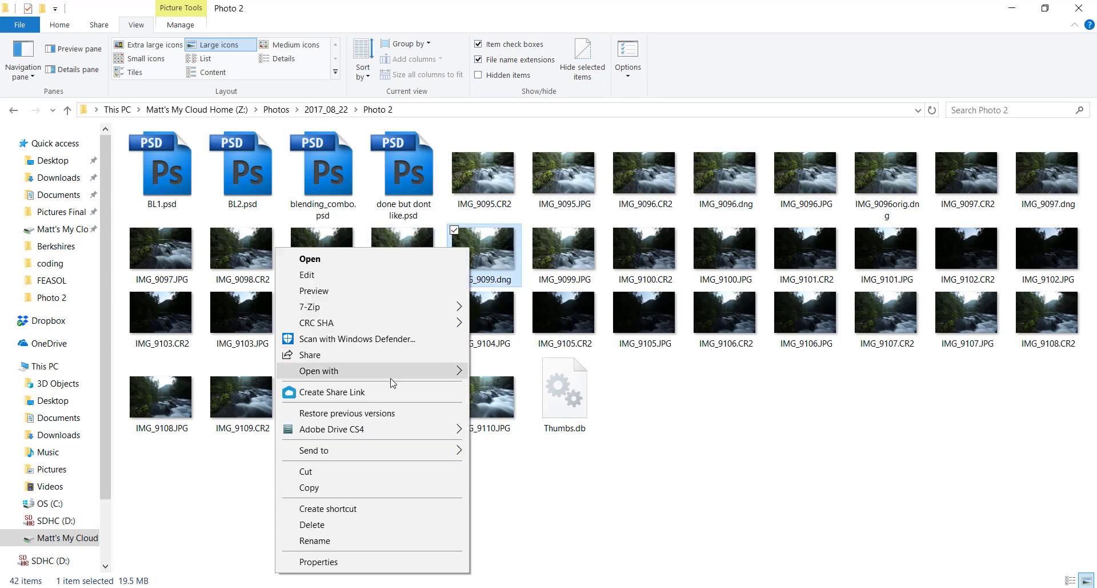
click(479, 376)
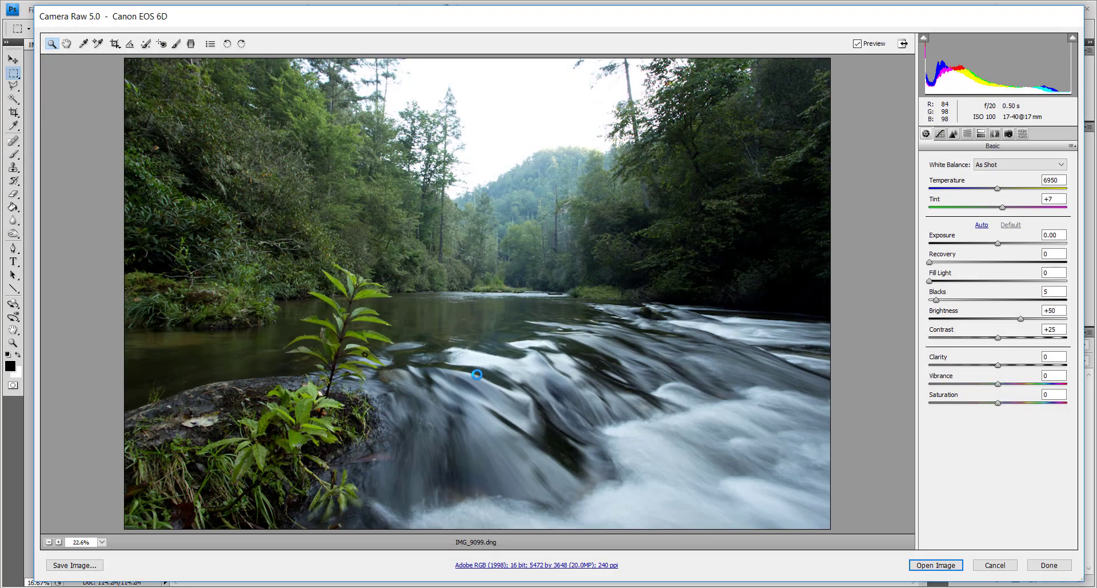
Give IMG_9099 Cloudy white balance and the Strong Contrast point curve
click(1000, 165)
click(995, 201)
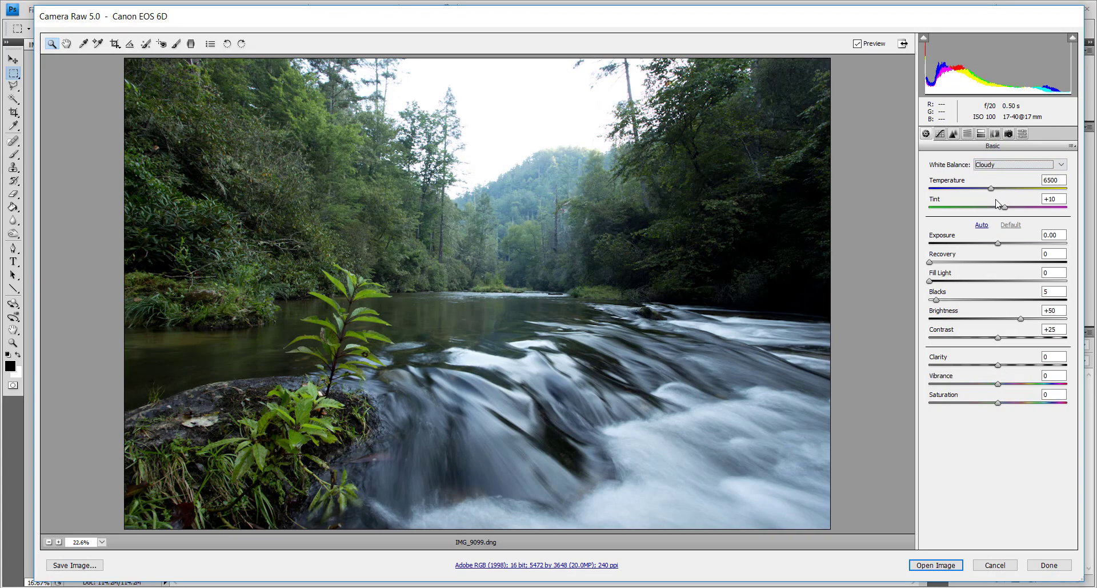
click(972, 267)
text(10)
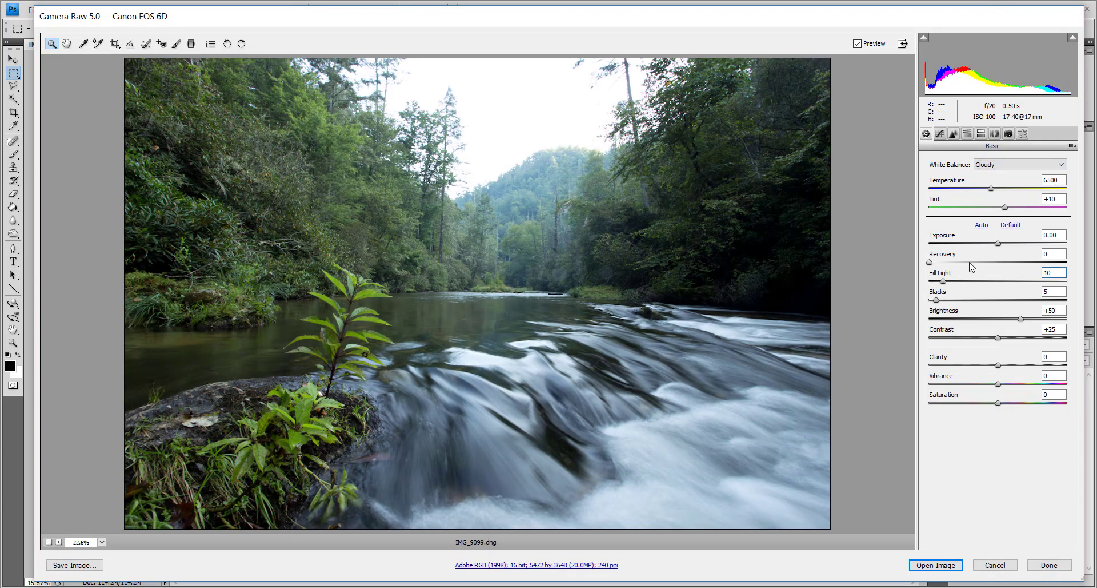
click(940, 133)
click(969, 160)
click(1006, 179)
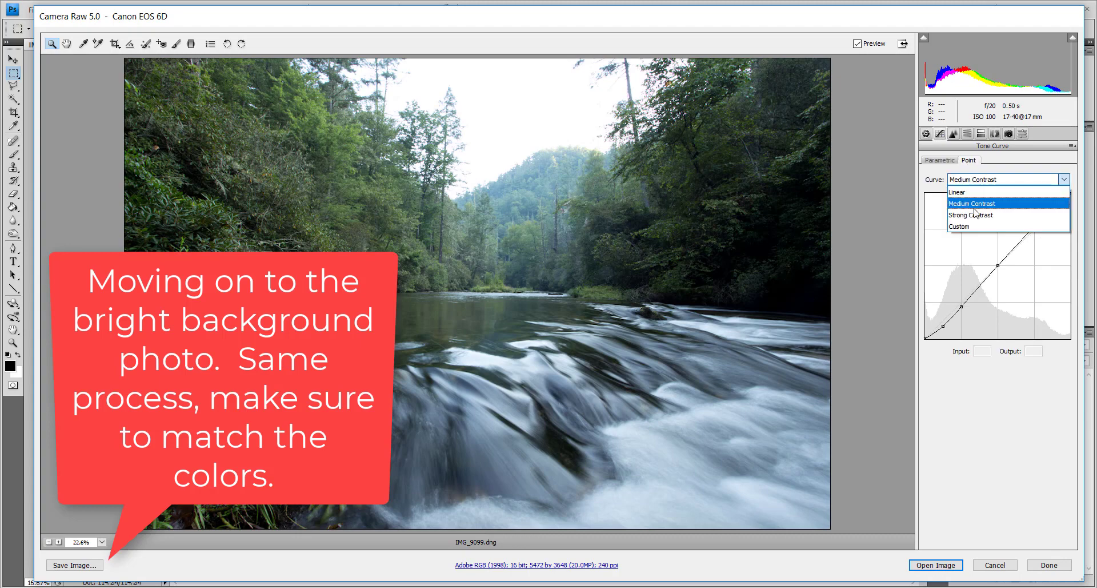
click(976, 219)
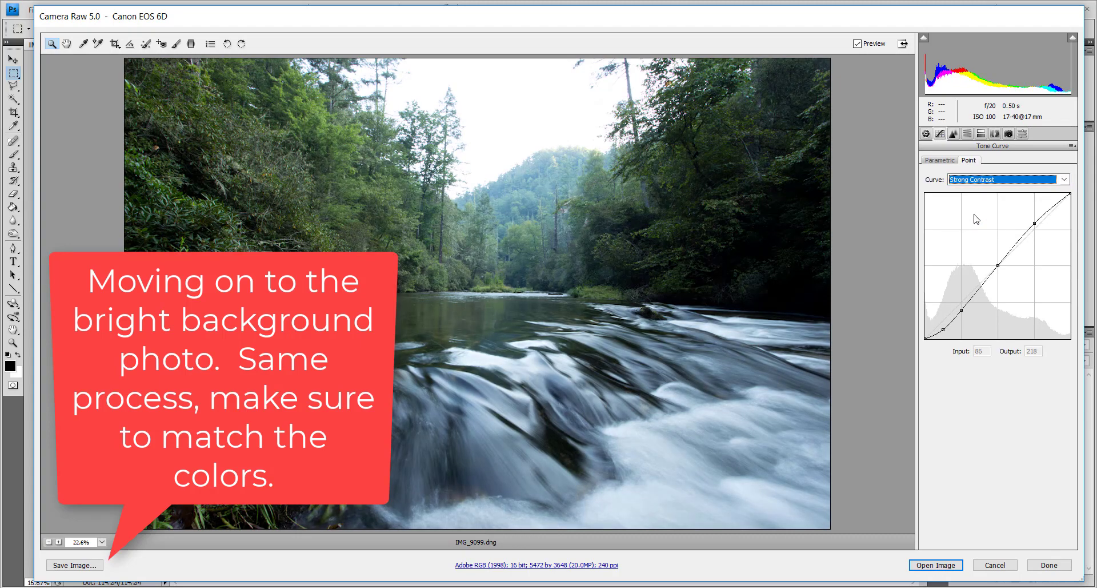
click(927, 133)
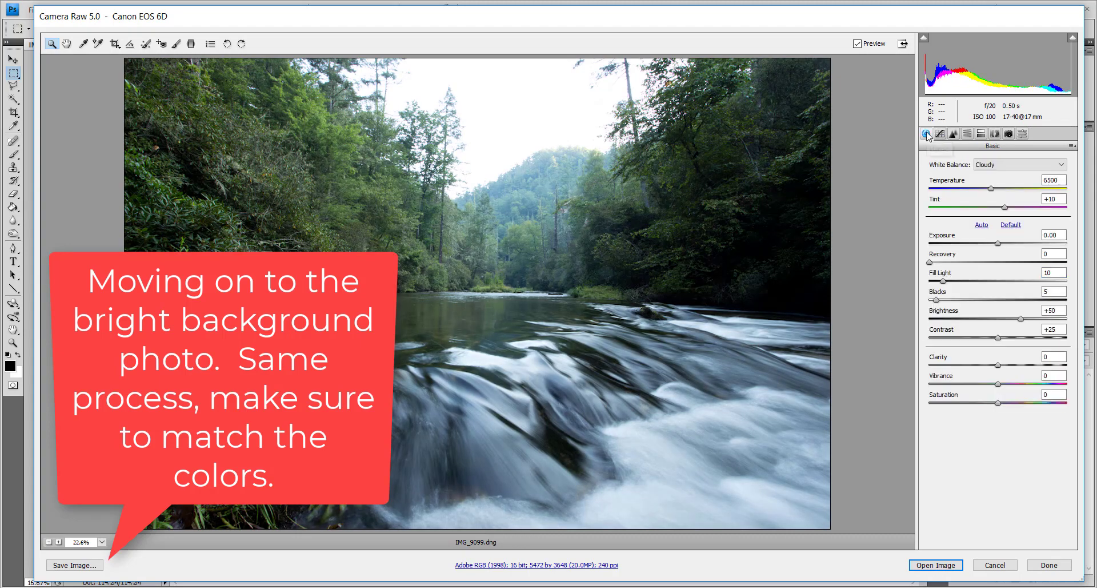
Set Lens Vignetting Amount to 35 and Yellows hue to +19
click(953, 133)
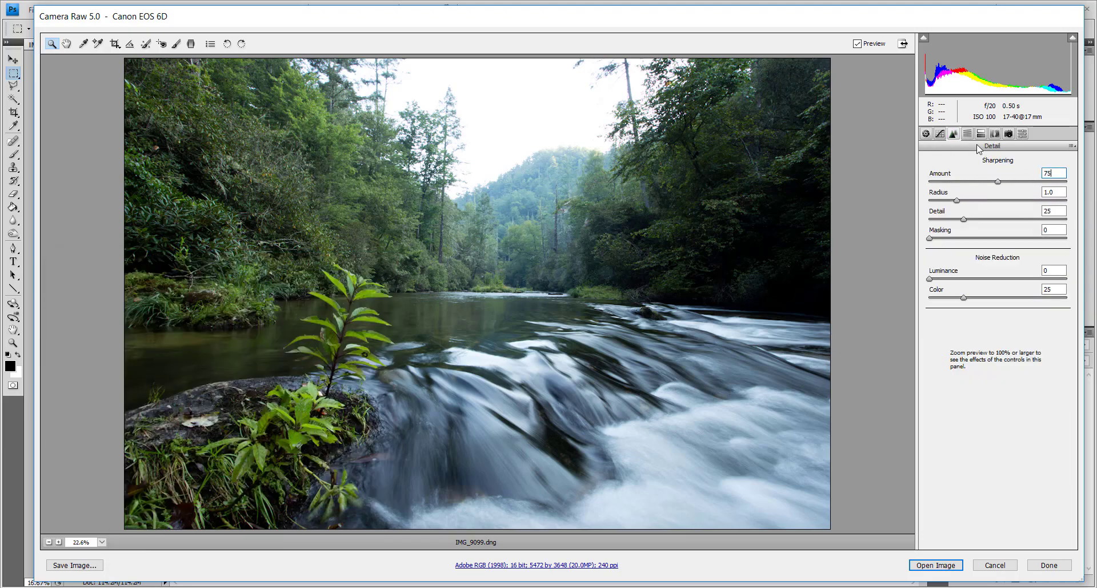
click(995, 133)
click(1054, 253)
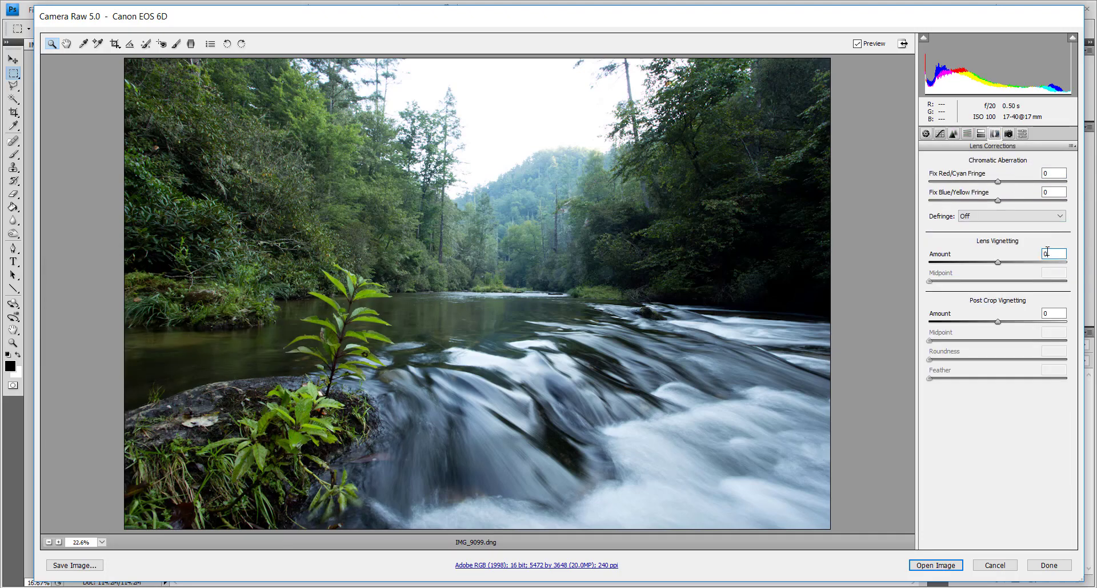
text(35)
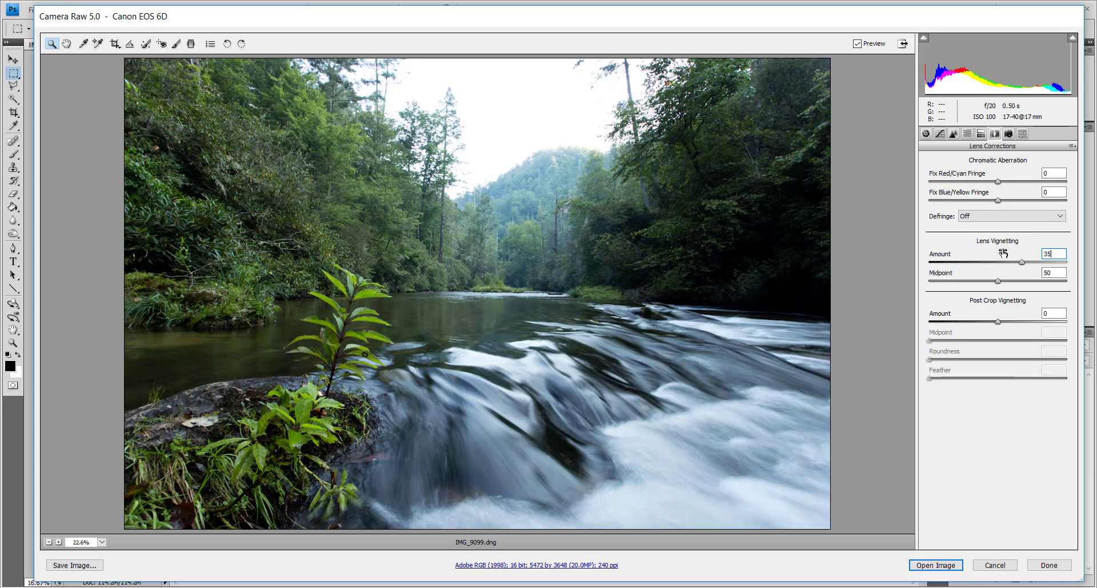
click(967, 134)
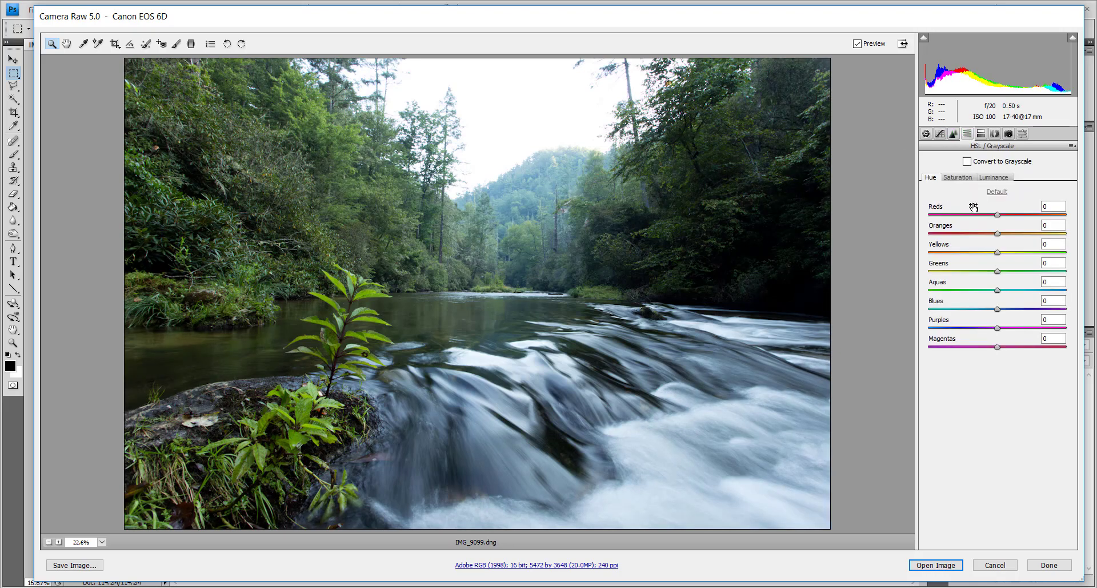
click(1053, 244)
text(19)
key(Tab)
Raise Yellows luminance to +20 and open IMG_9099 in Photoshop
click(994, 178)
key(Tab)
key(Tab)
text(20)
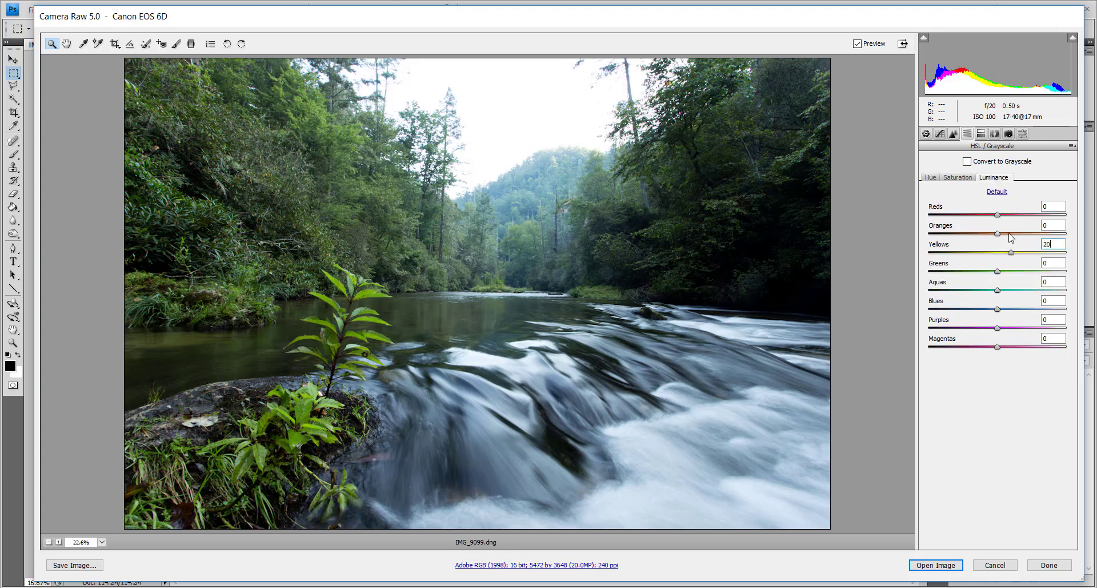
key(Tab)
text(20)
click(937, 565)
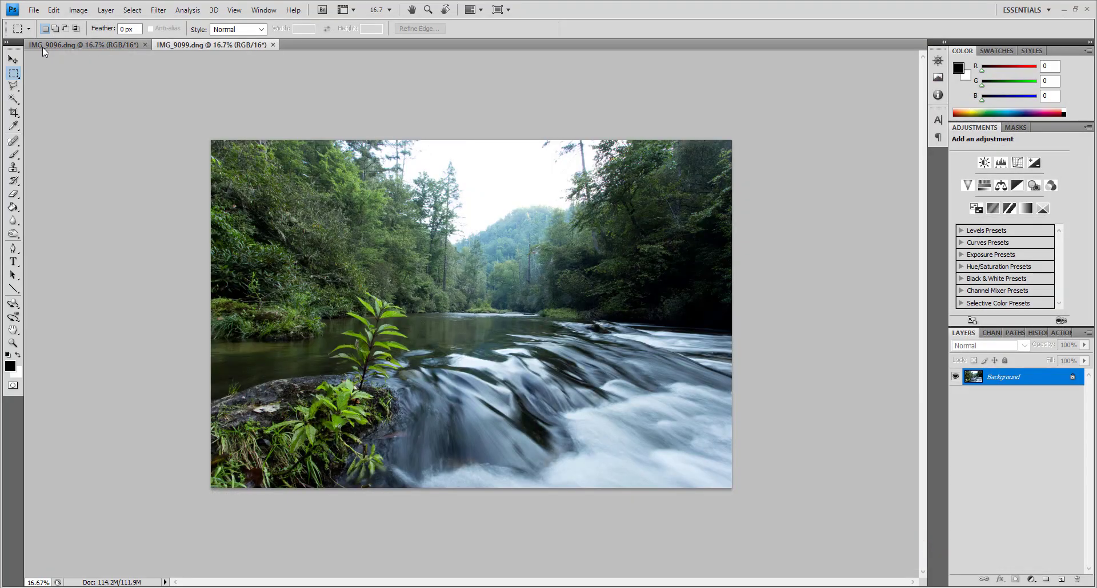
Compare IMG_9099 with IMG_9096, then reopen IMG_9099.dng in Camera Raw
click(43, 46)
click(253, 46)
mouse_move(210, 45)
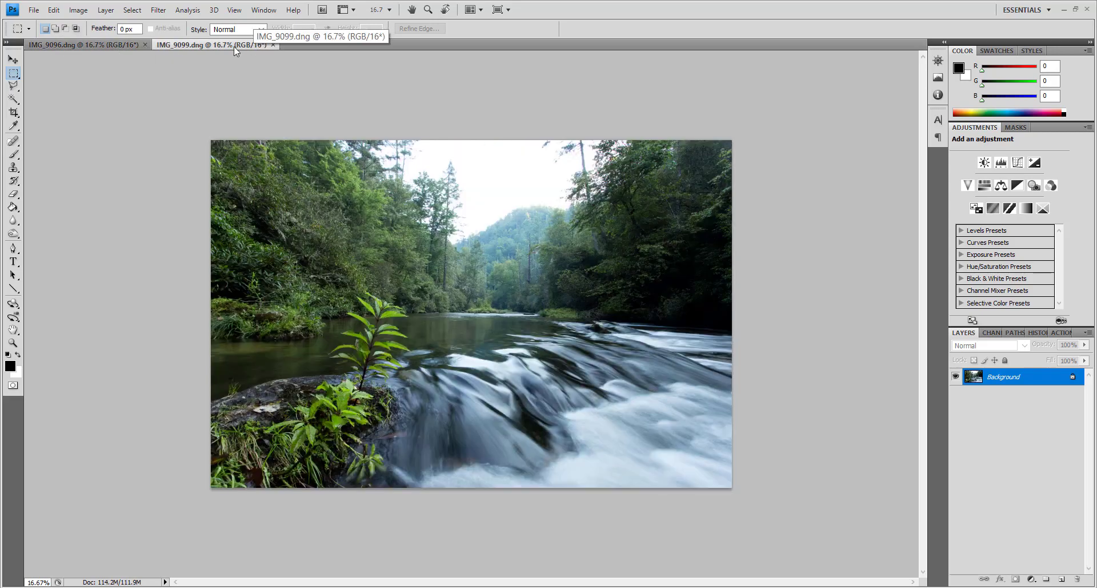
click(129, 44)
click(167, 46)
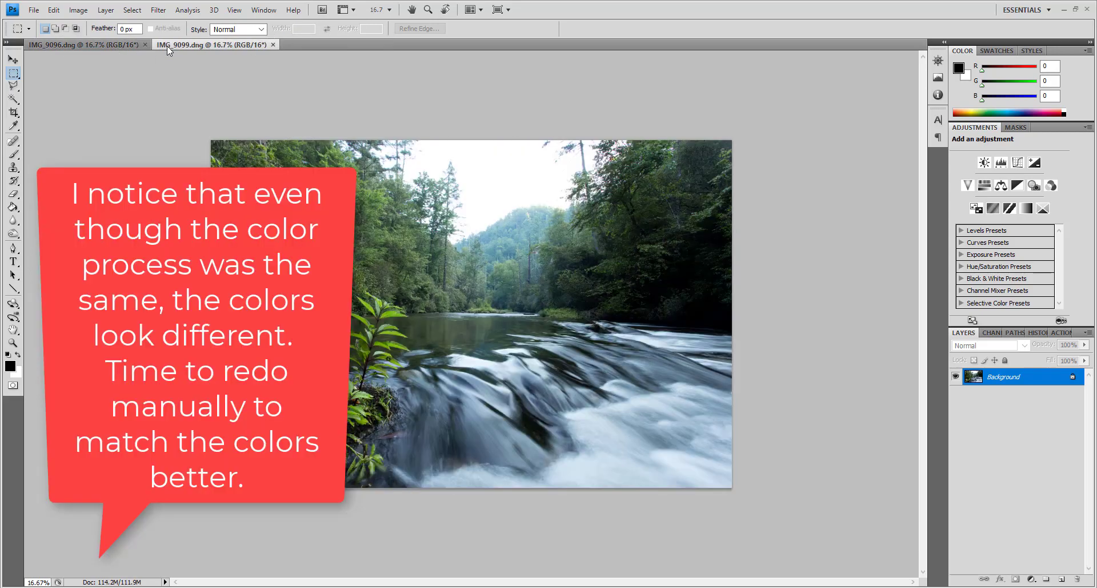
click(98, 570)
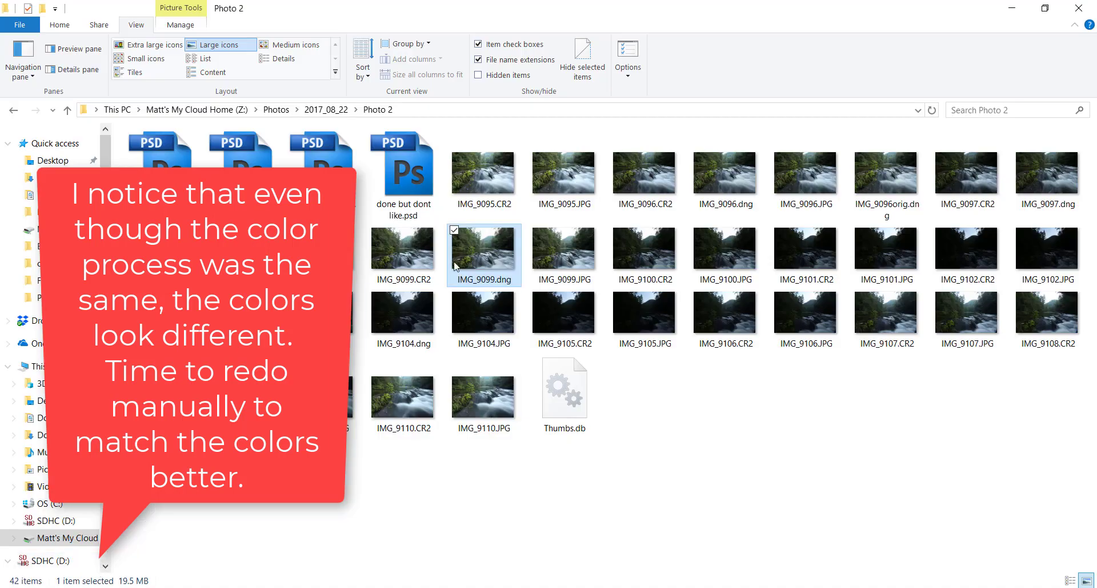
double_click(467, 253)
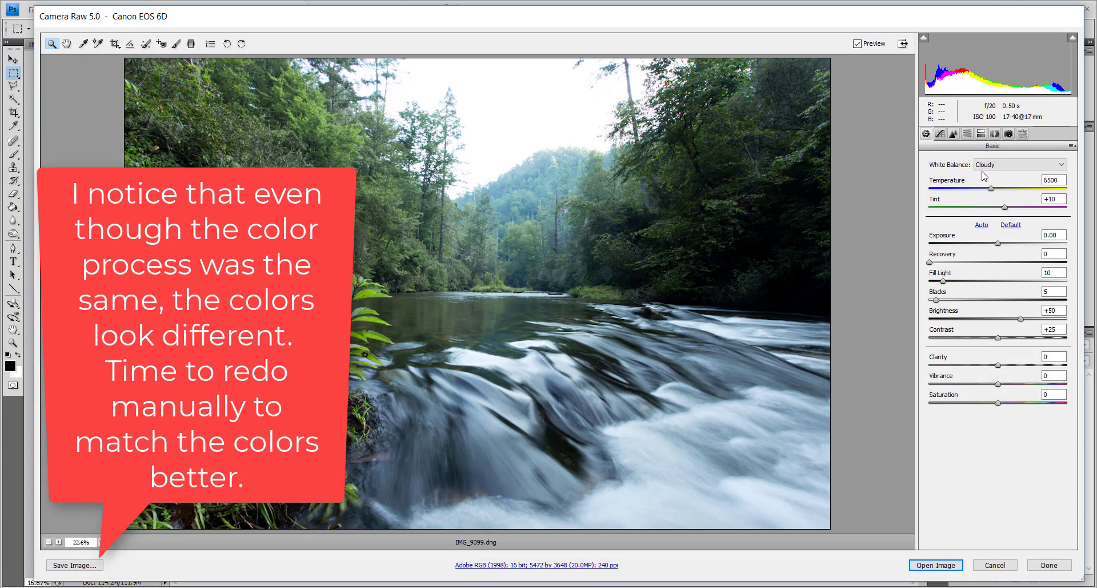
Try a +5 Yellows hue shift and compare the before/after preview
click(967, 134)
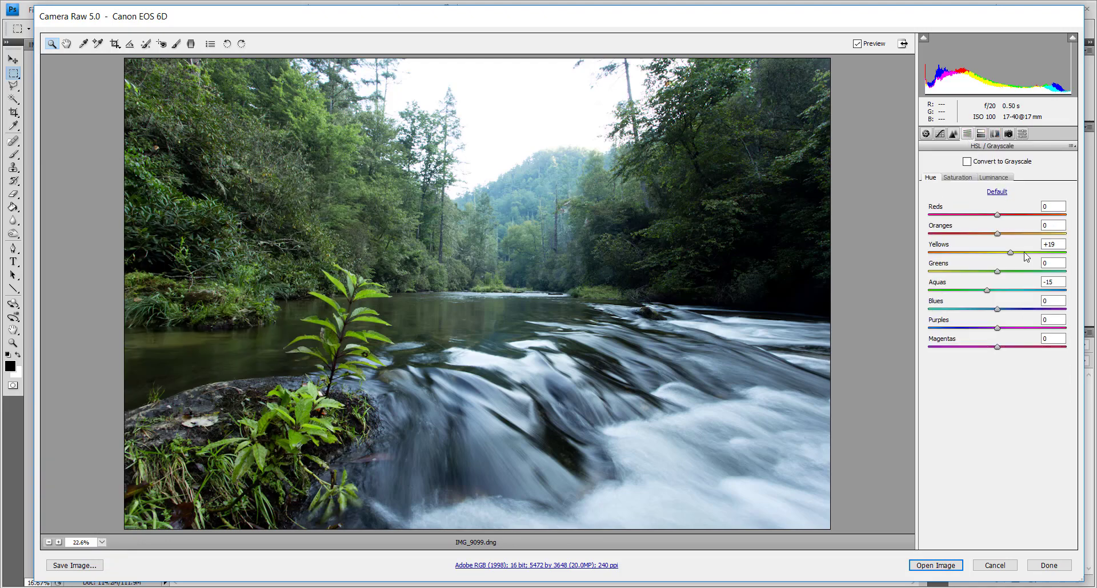
click(1057, 244)
key(ctrl+a)
text(+5)
click(857, 44)
click(857, 44)
Reset Aquas and Yellows hue to 0 and open the photo as IMG_9099-2
click(1055, 289)
double_click(1055, 289)
double_click(1001, 252)
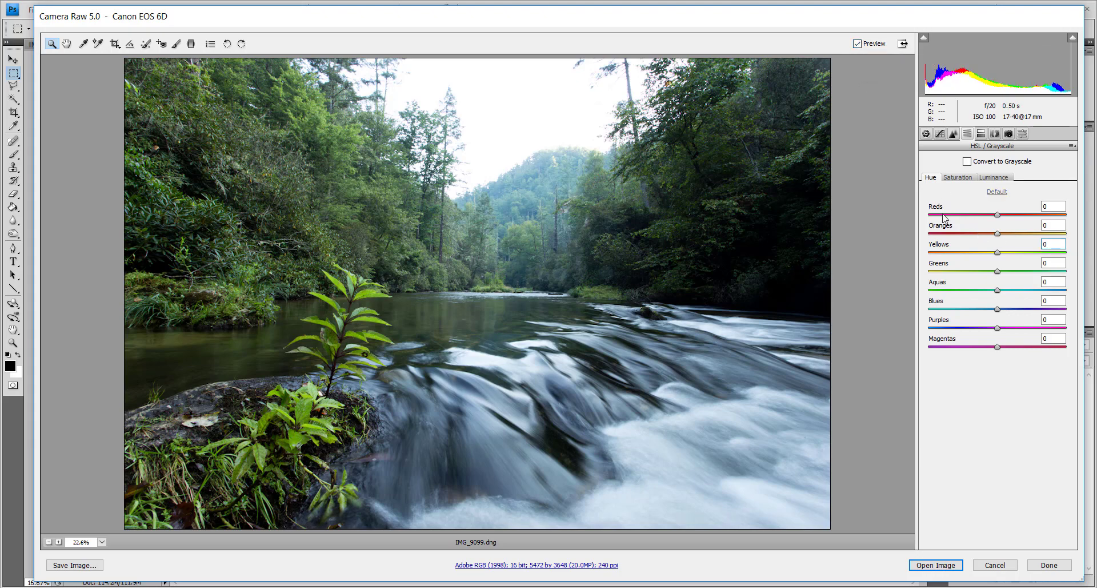
click(946, 569)
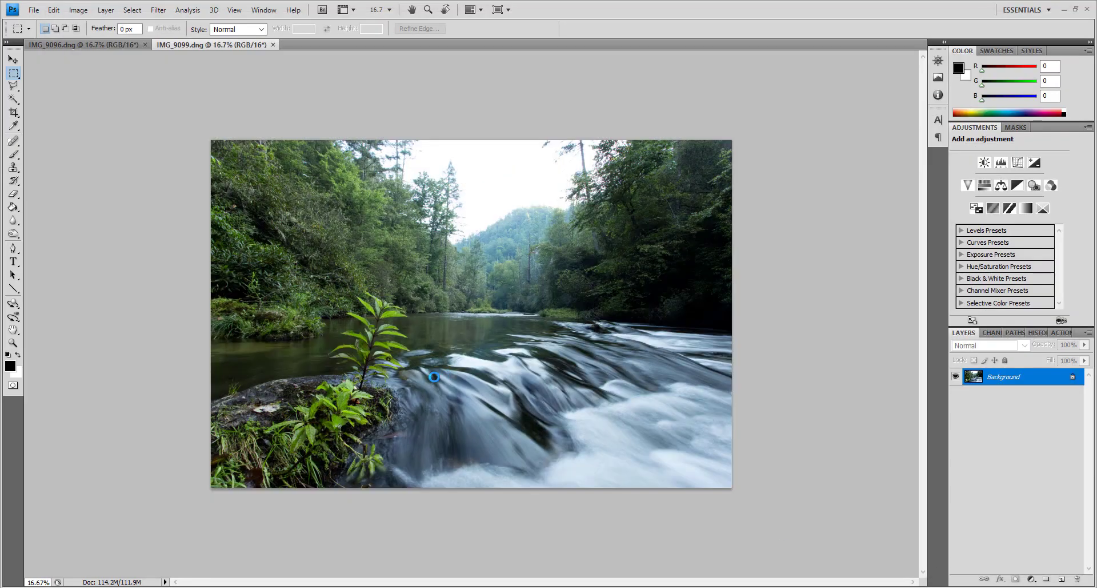
Reopen IMG_9099.dng, set Temperature to 7000, and open it as IMG_9099-3
drag(182, 44, 317, 47)
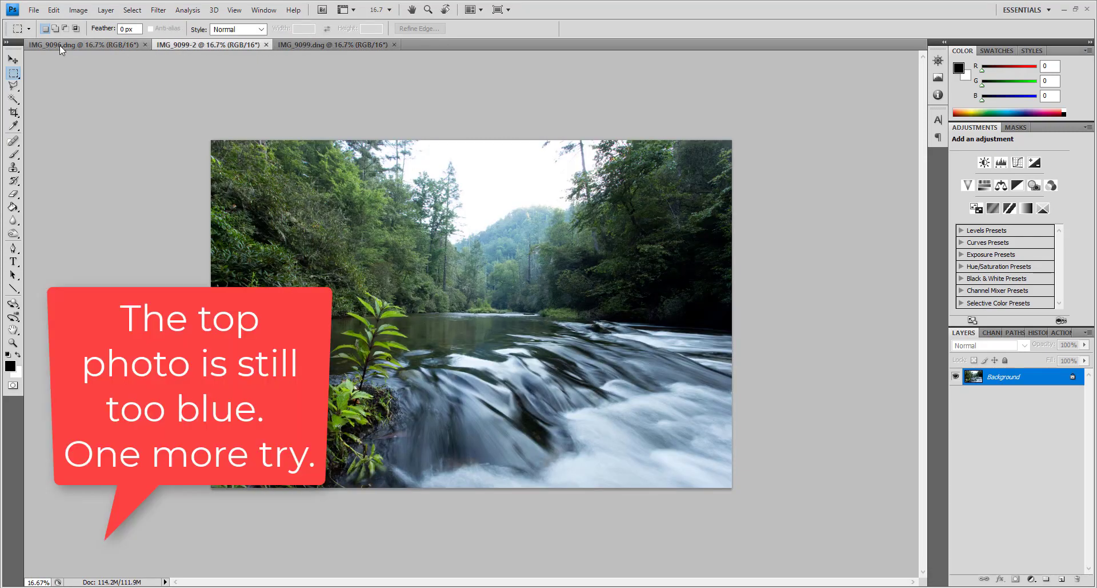
click(59, 46)
click(166, 45)
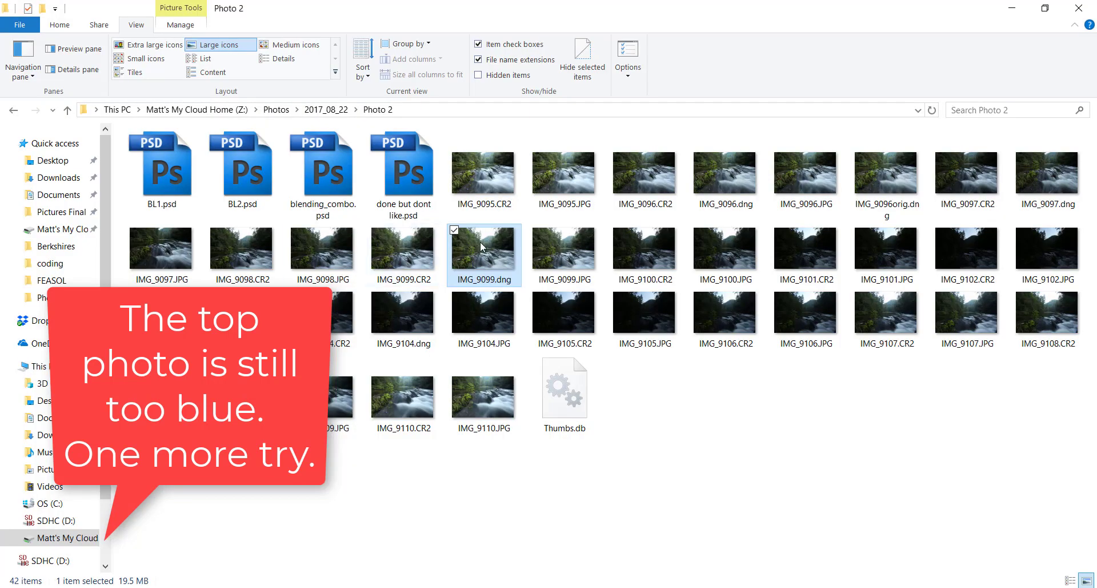
double_click(479, 246)
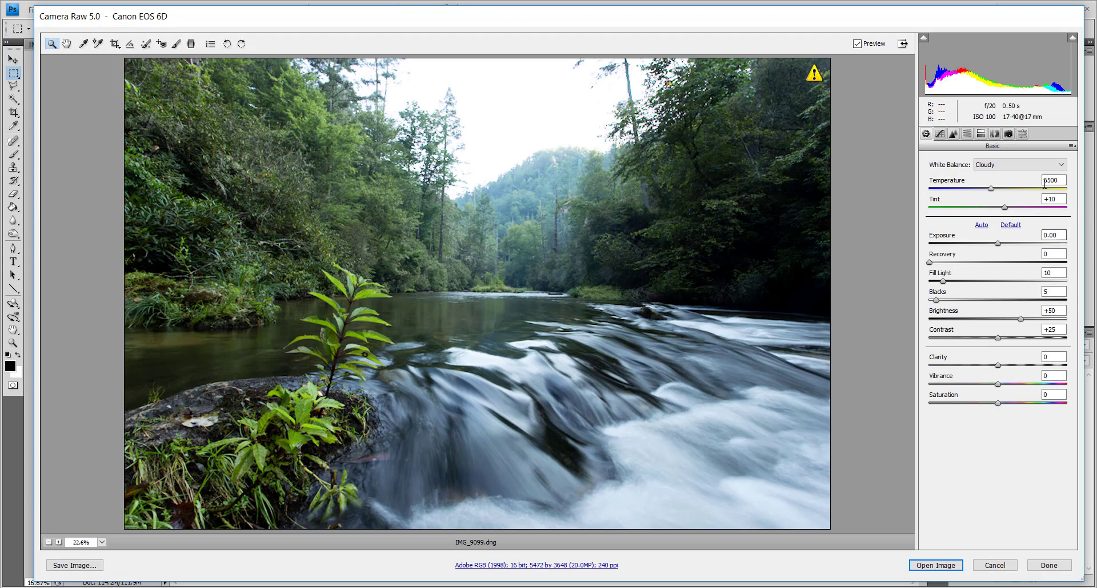
text(6000)
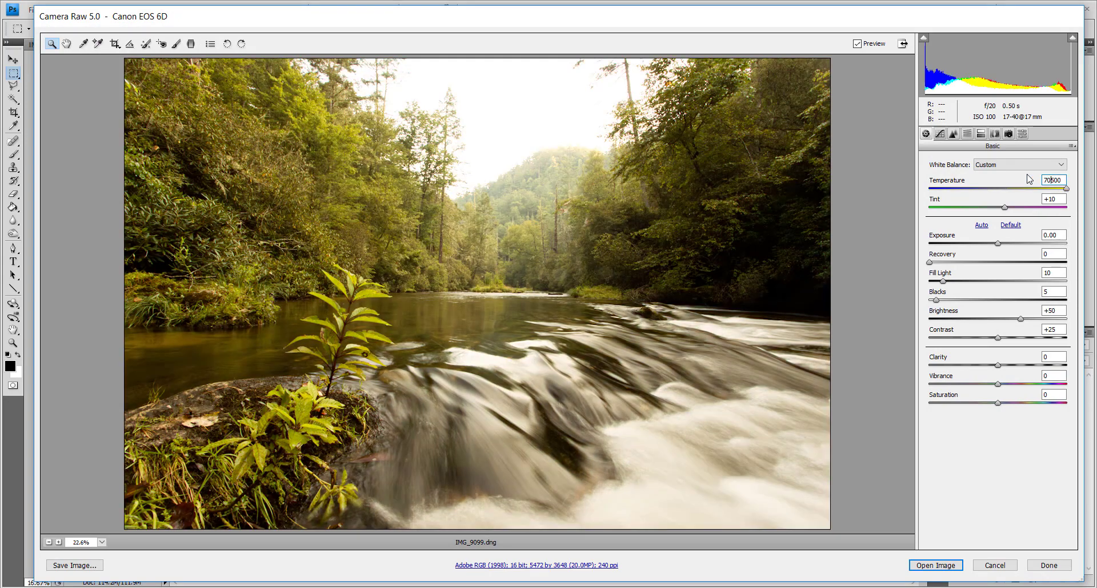
click(952, 566)
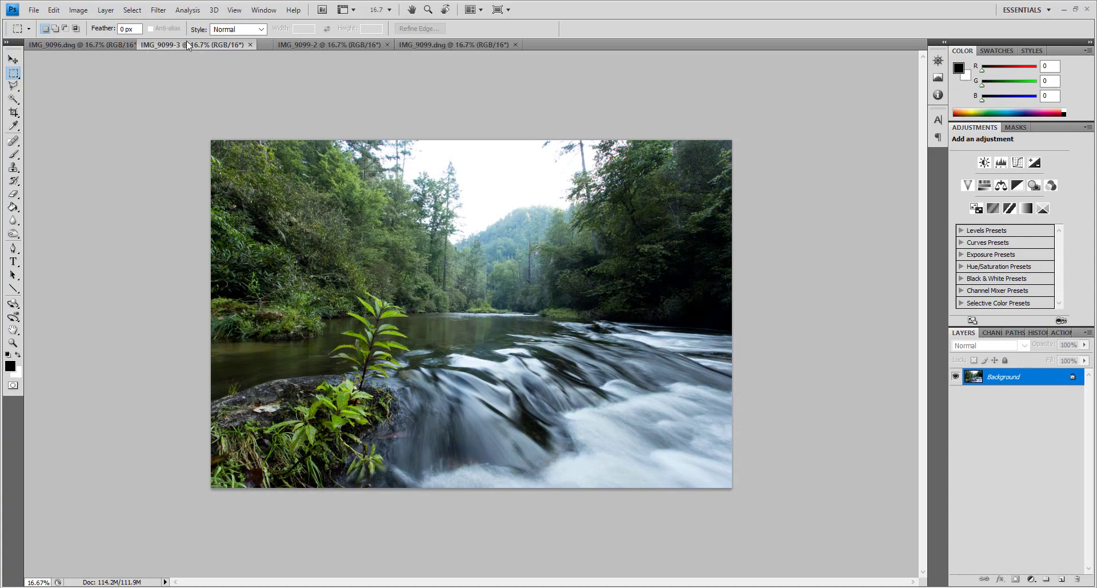
Close IMG_9099-2 and IMG_9099.dng without saving, keeping IMG_9099-3
click(108, 42)
click(169, 46)
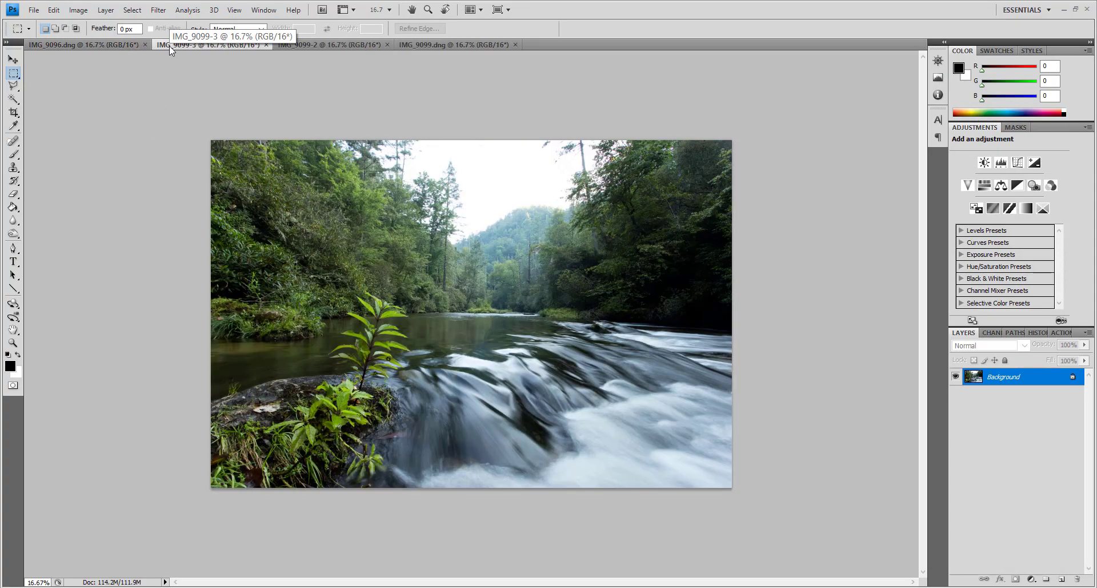
click(388, 44)
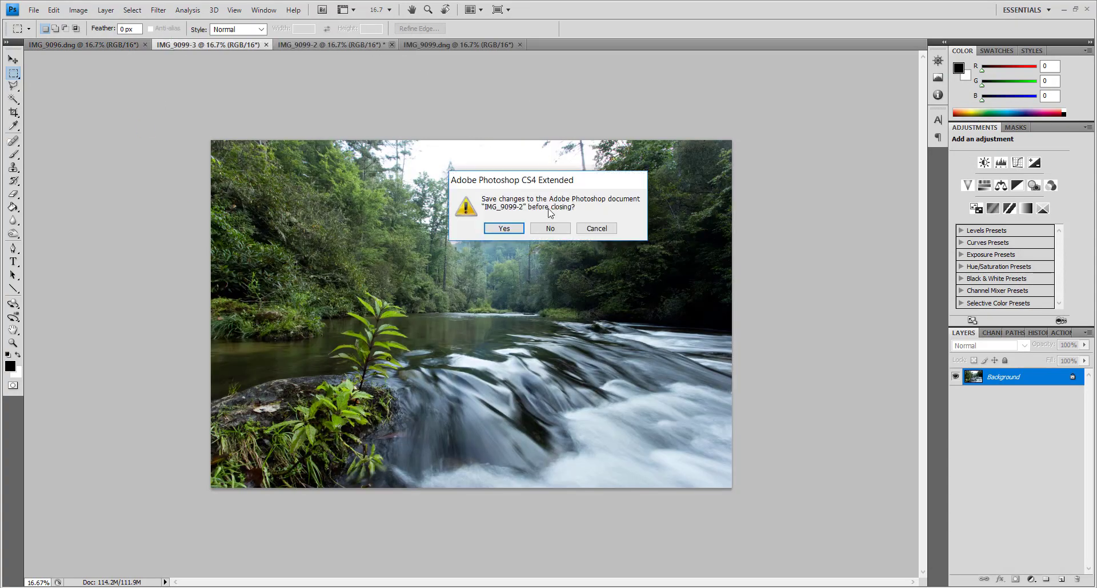
key(n)
click(393, 45)
key(n)
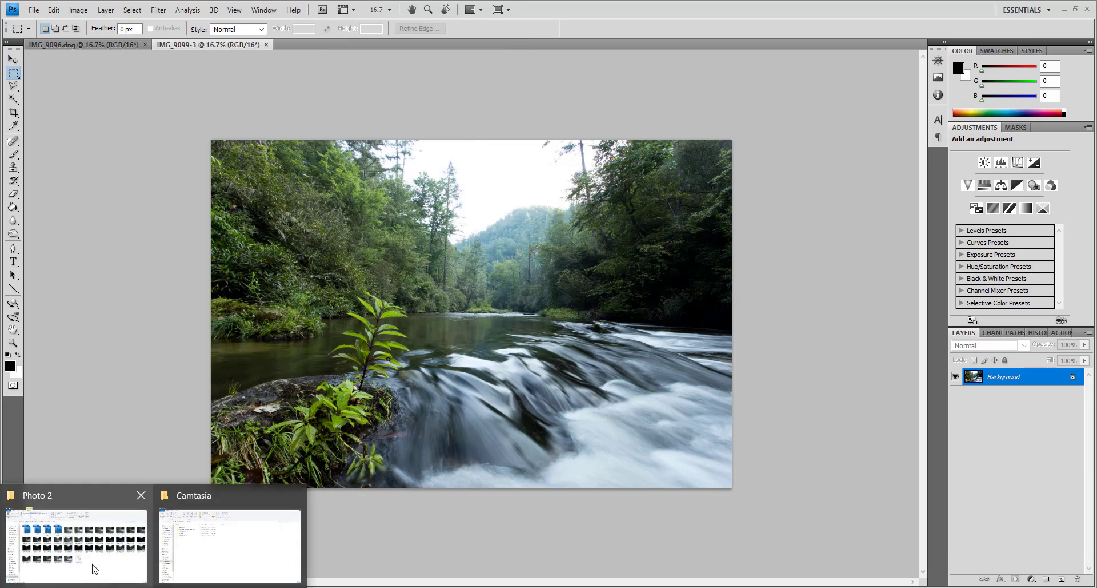
click(91, 566)
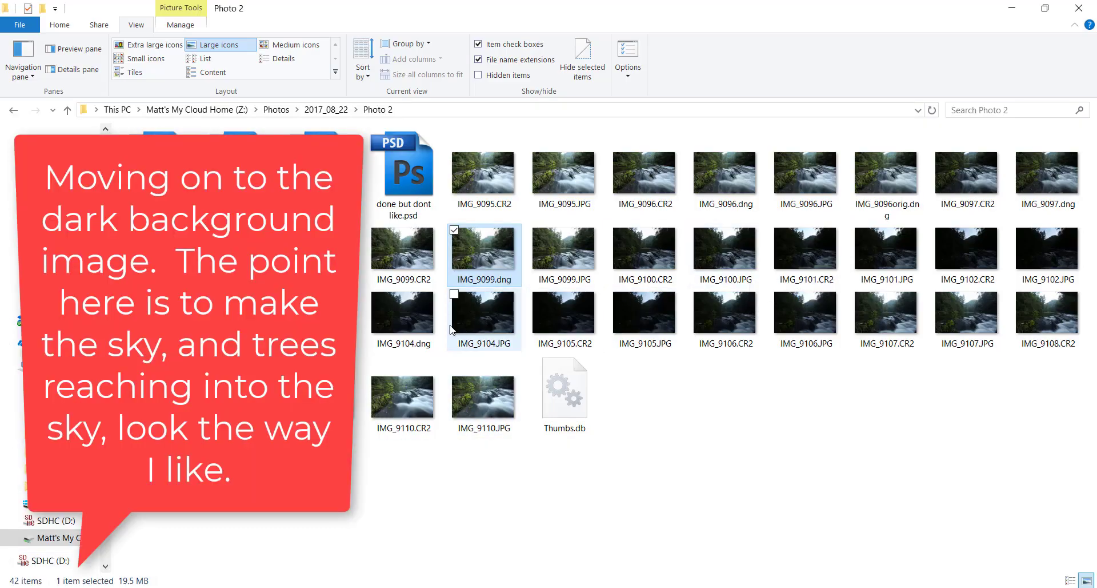
Open IMG_9104.dng in Camera Raw and raise Fill Light to brighten shadows
right_click(424, 332)
key(Return)
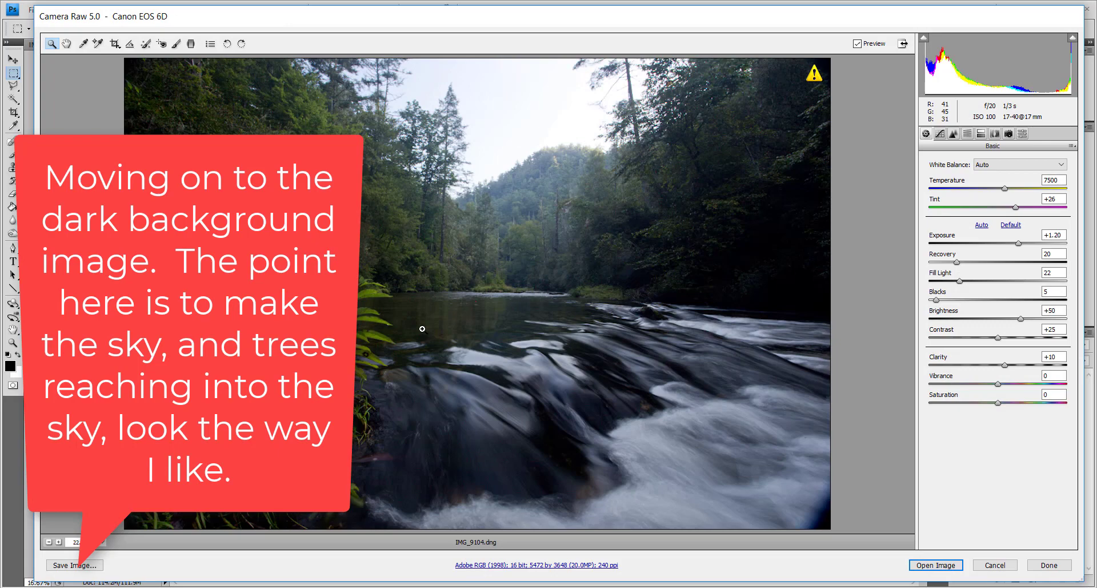
click(939, 133)
click(969, 160)
click(976, 180)
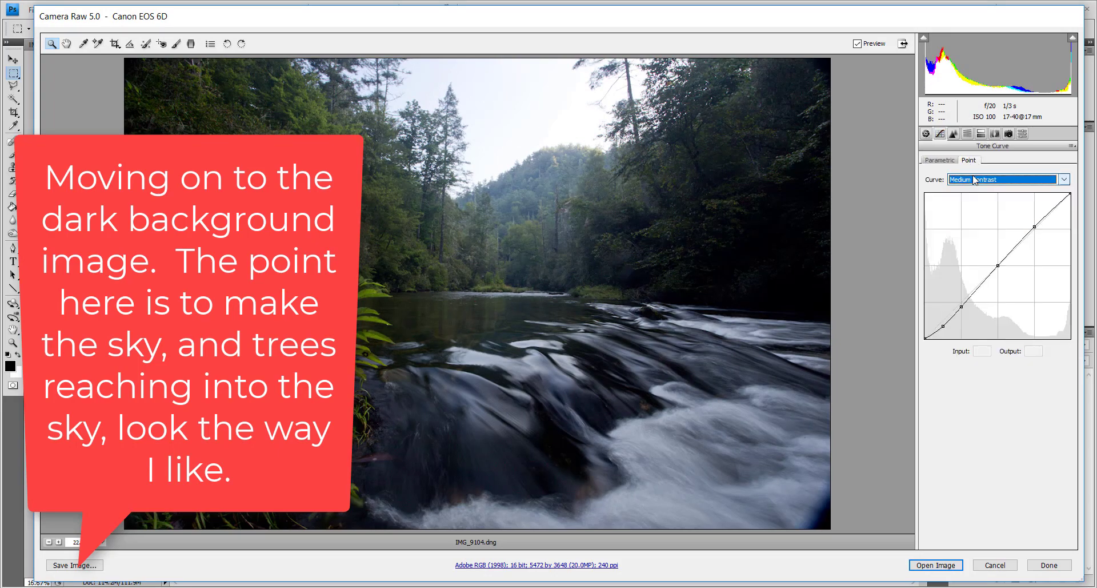
click(926, 133)
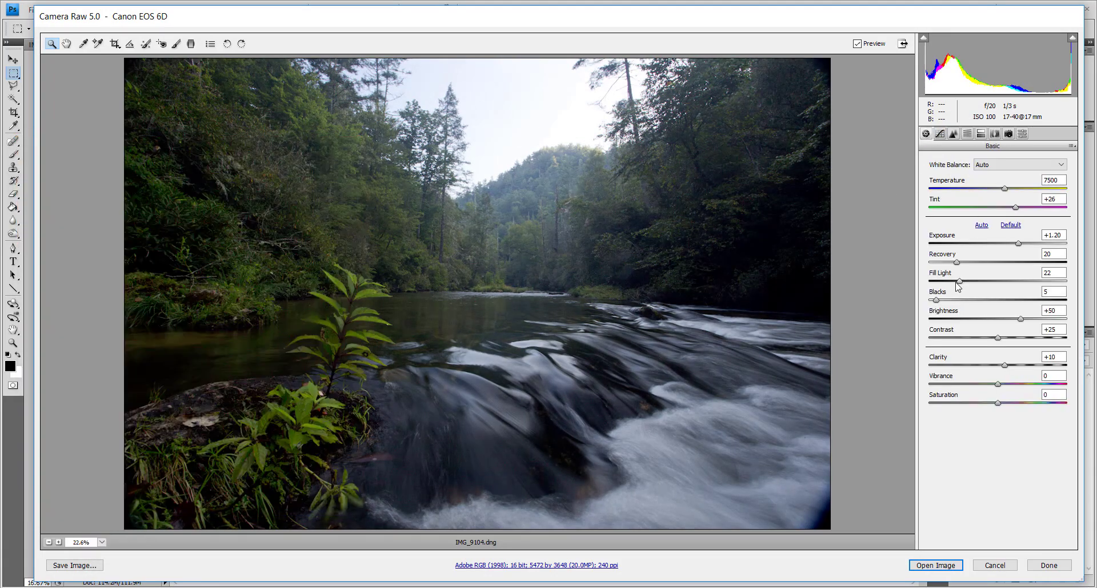
drag(962, 284, 970, 284)
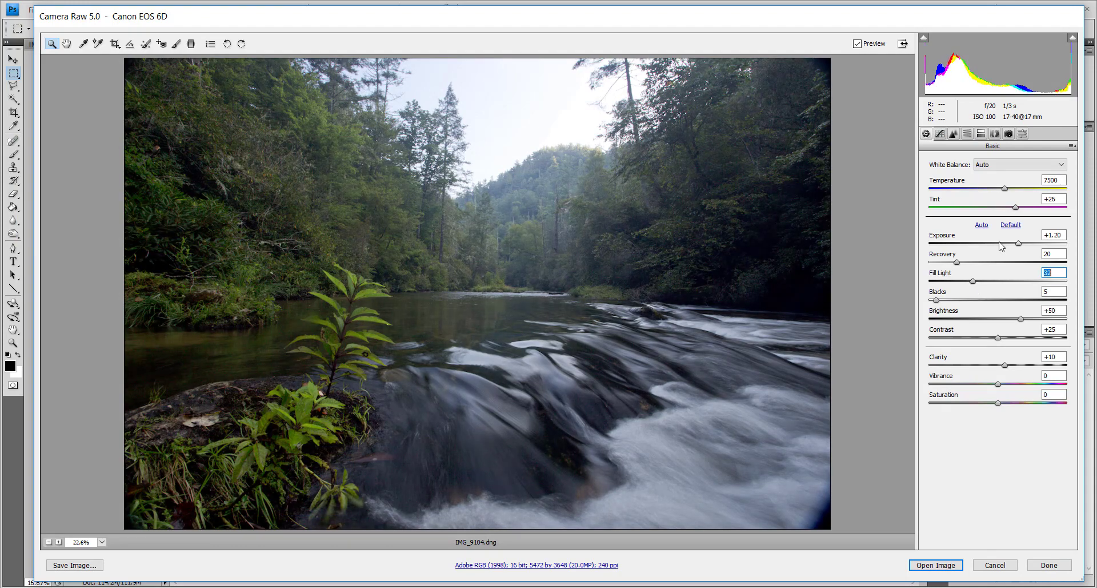
Set Shade white balance and the Medium Contrast tone curve
click(1008, 170)
click(1000, 197)
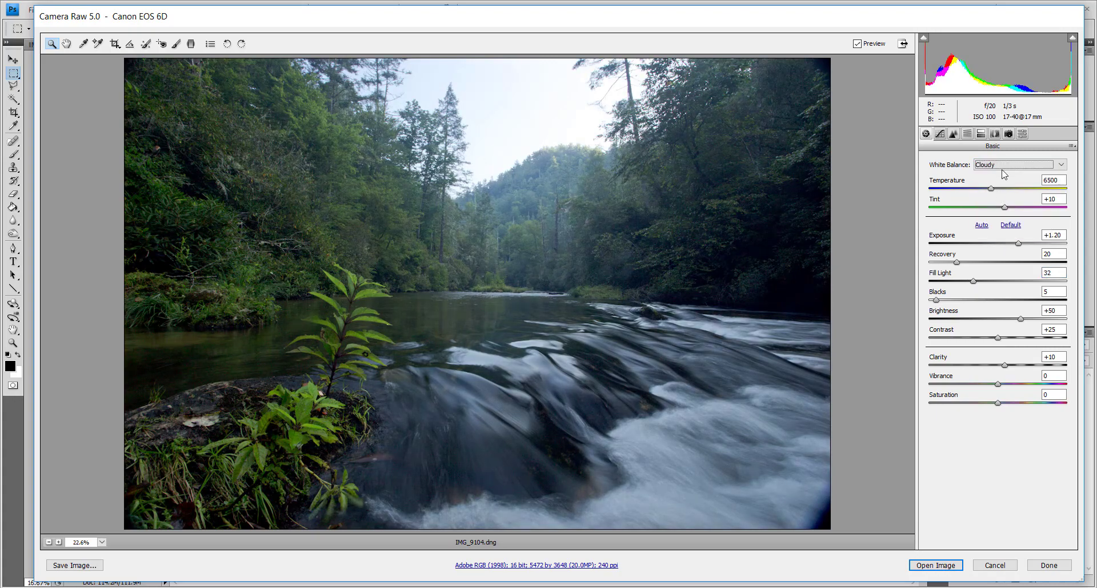
click(1004, 167)
click(1000, 204)
click(940, 133)
click(975, 180)
click(973, 200)
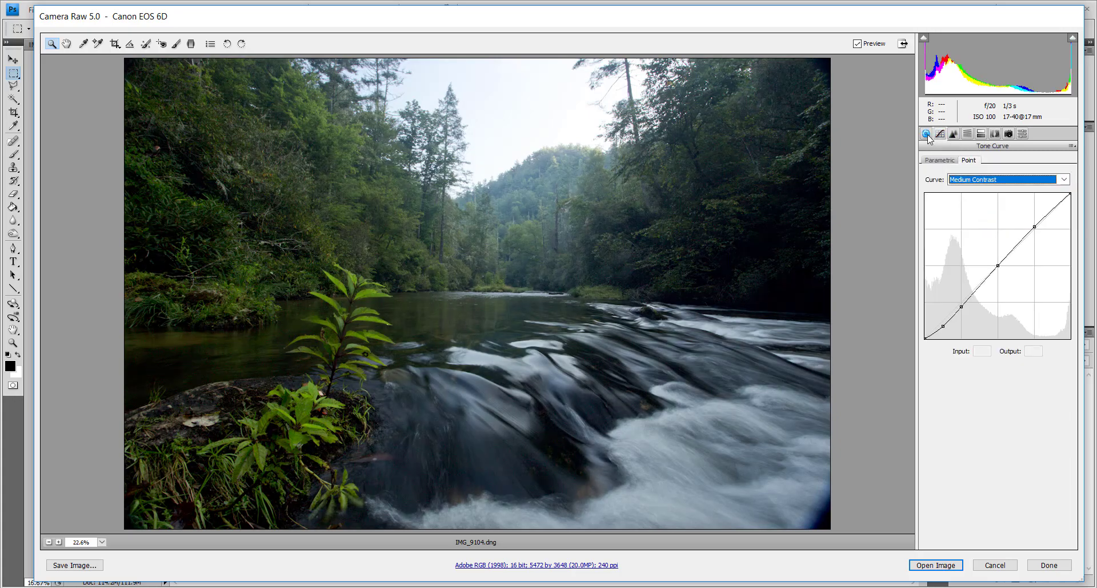
Set Yellows, Greens and Aquas luminance to +20 and open the image in Photoshop
click(981, 134)
click(968, 133)
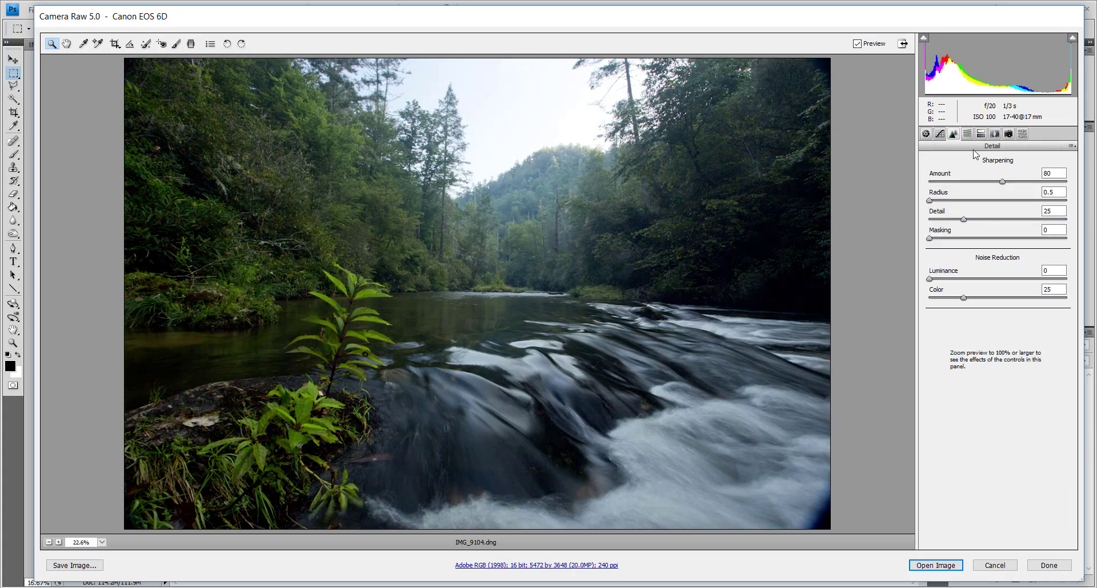
click(967, 133)
click(958, 178)
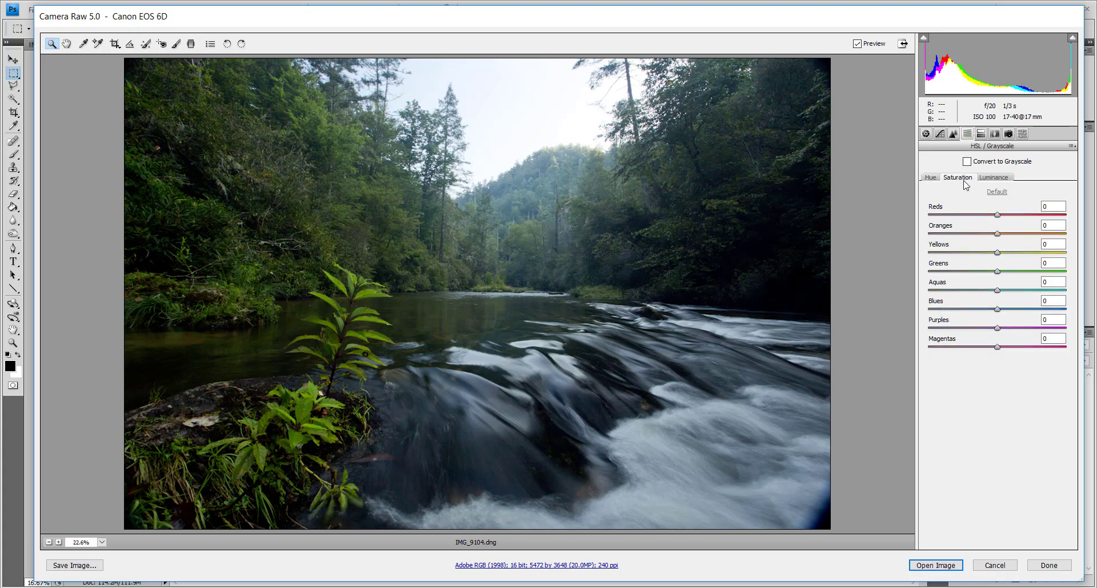
click(994, 177)
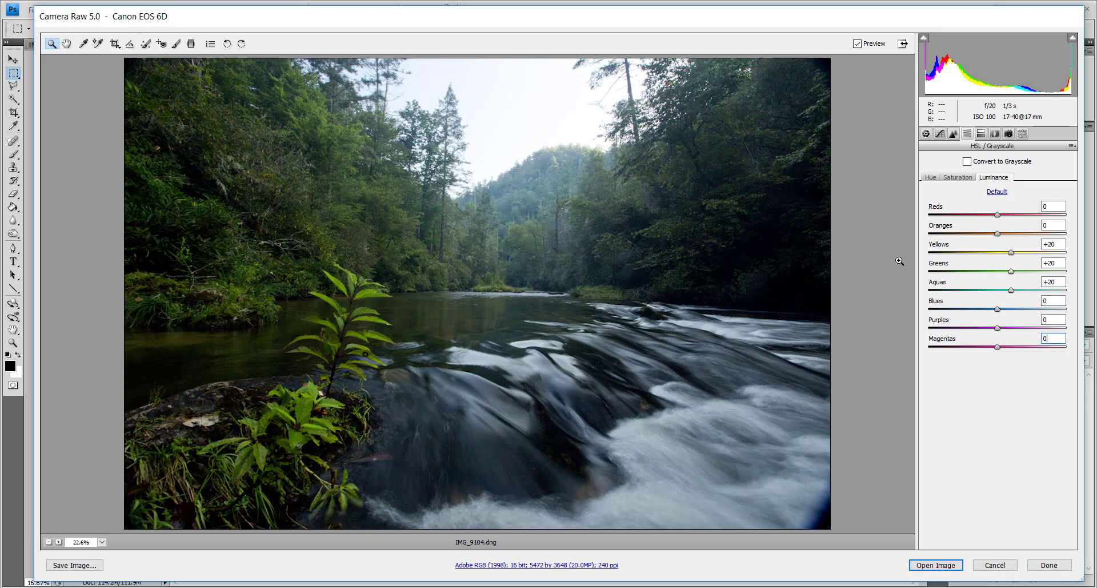
click(954, 178)
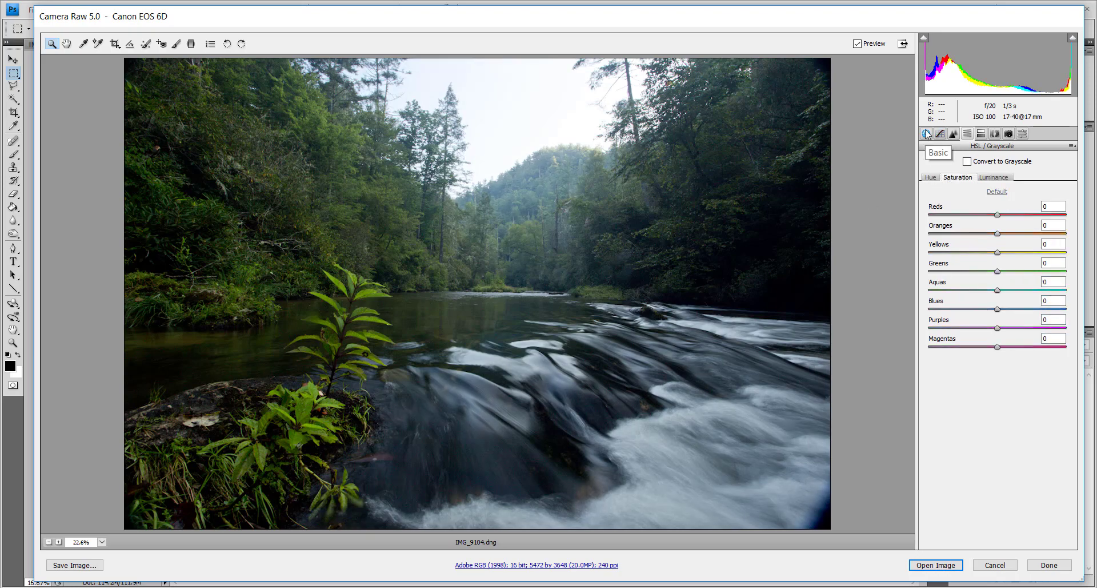
click(928, 564)
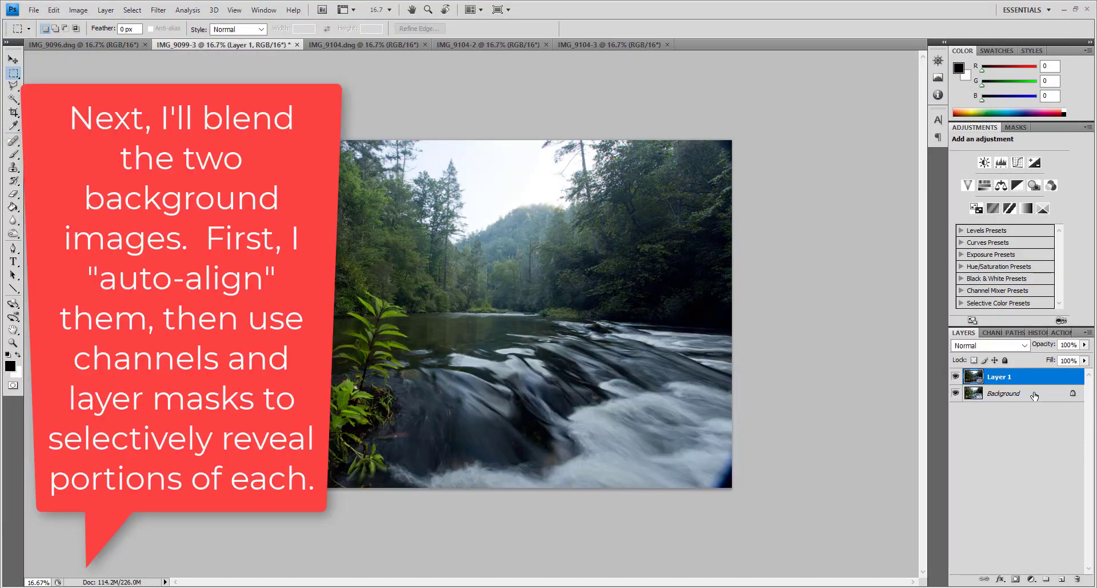
Duplicate the Background layer to create Background copy
click(1034, 394)
right_click(1029, 394)
click(1016, 417)
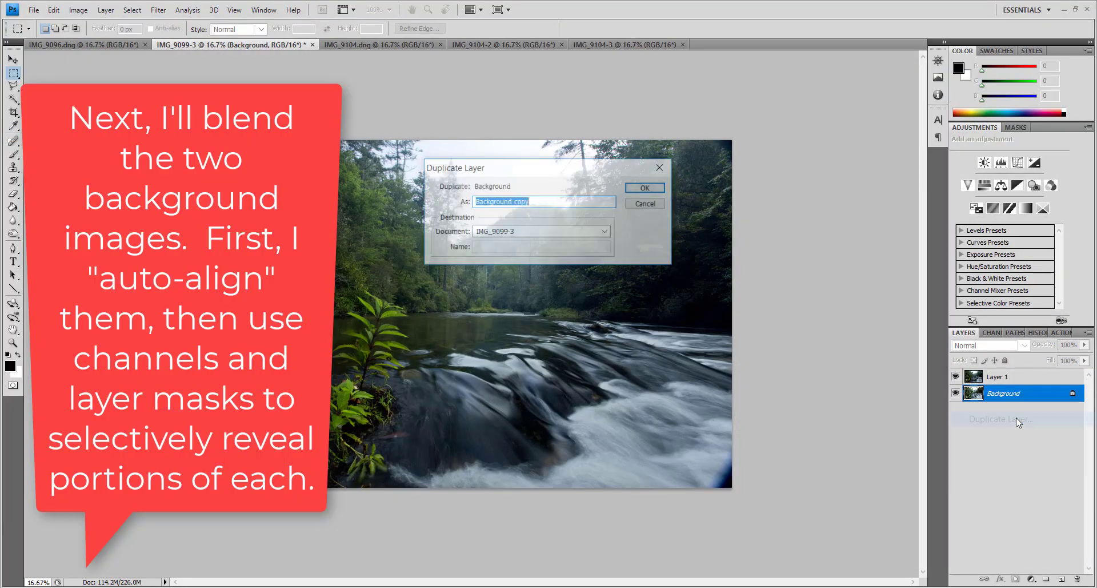
click(643, 189)
Auto-align Layer 1 with the Background copy layer
shift+click(1003, 376)
click(54, 10)
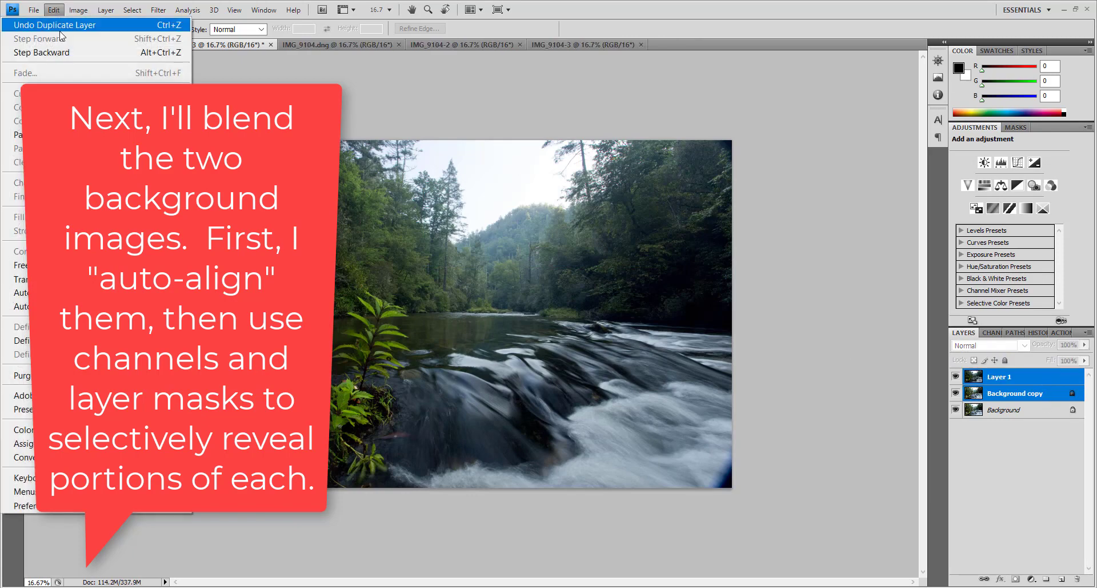
click(57, 292)
click(673, 144)
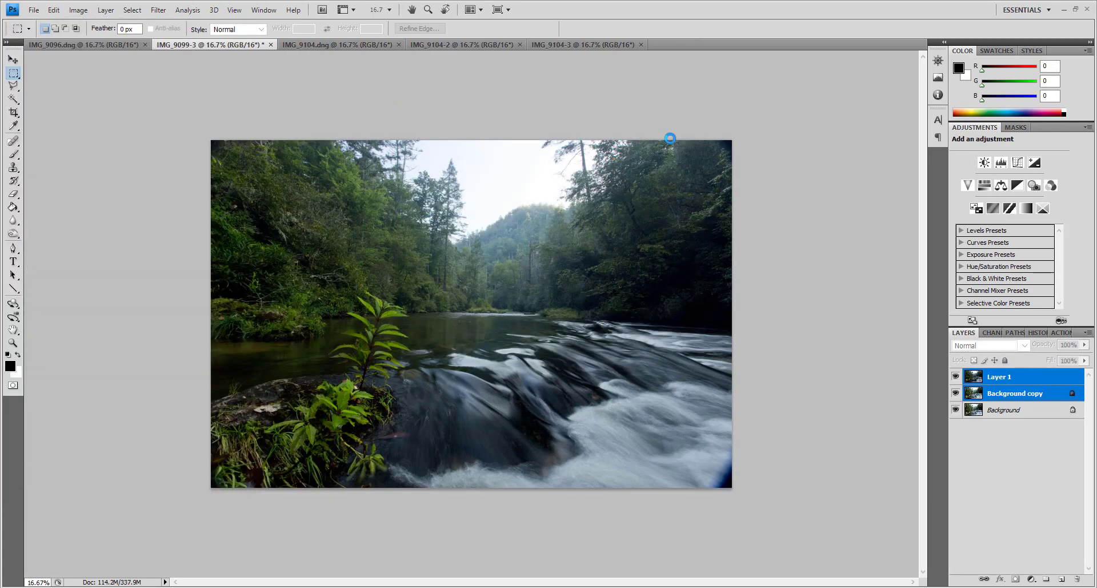
click(955, 377)
click(956, 377)
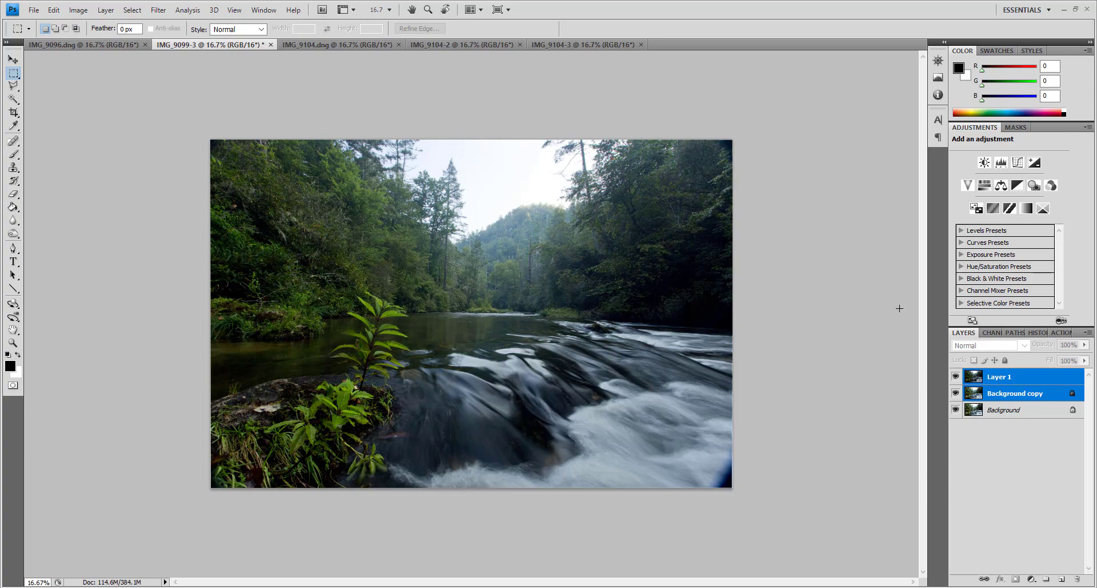
Duplicate Layer 1 and hide the new Layer 1 copy
click(1000, 377)
right_click(1000, 379)
click(995, 139)
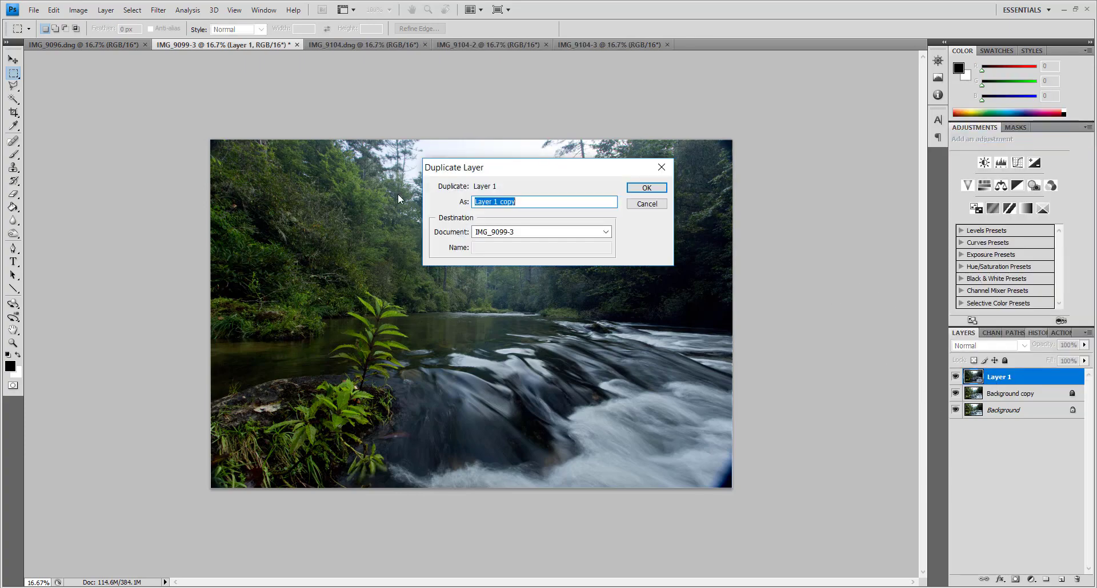
click(647, 186)
click(956, 376)
Toggle Layer 1's visibility to compare exposures, then show the Channels panel
click(1001, 393)
scroll(529, 190, up, 1)
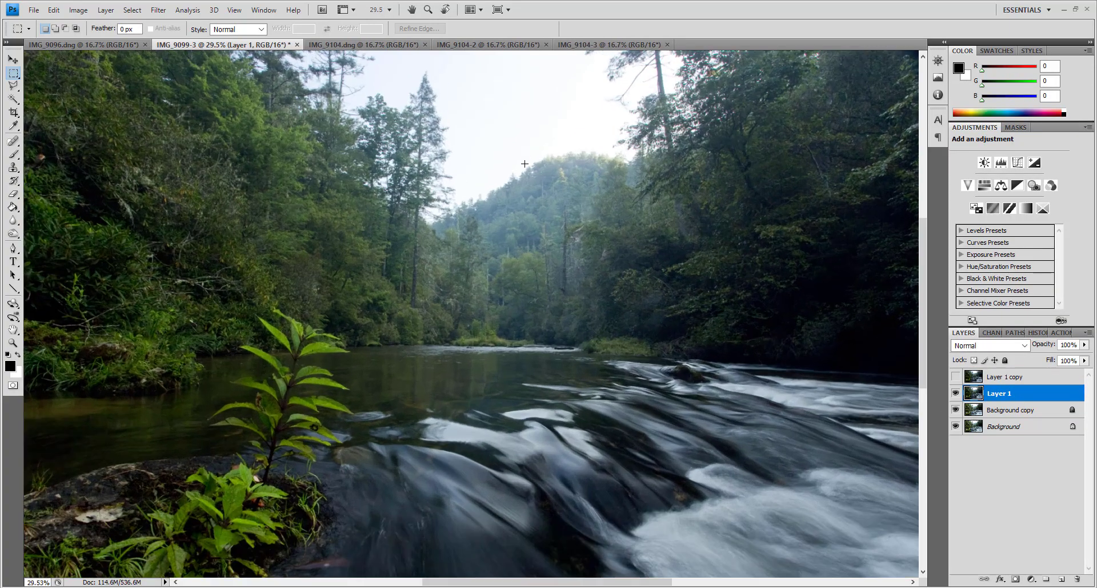
scroll(529, 191, up, 1)
click(955, 393)
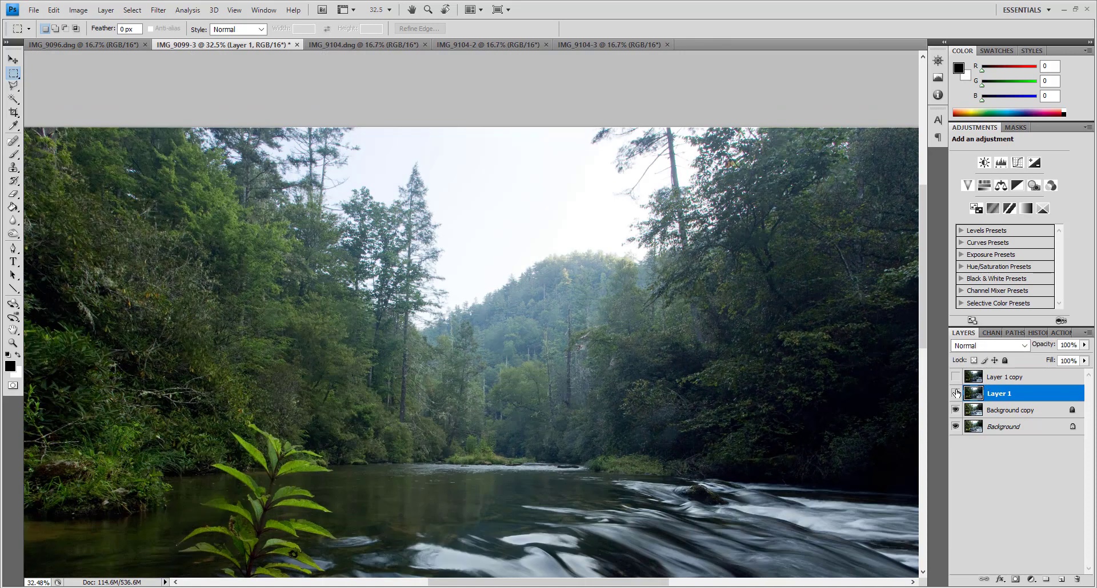
click(956, 393)
click(956, 393)
click(956, 392)
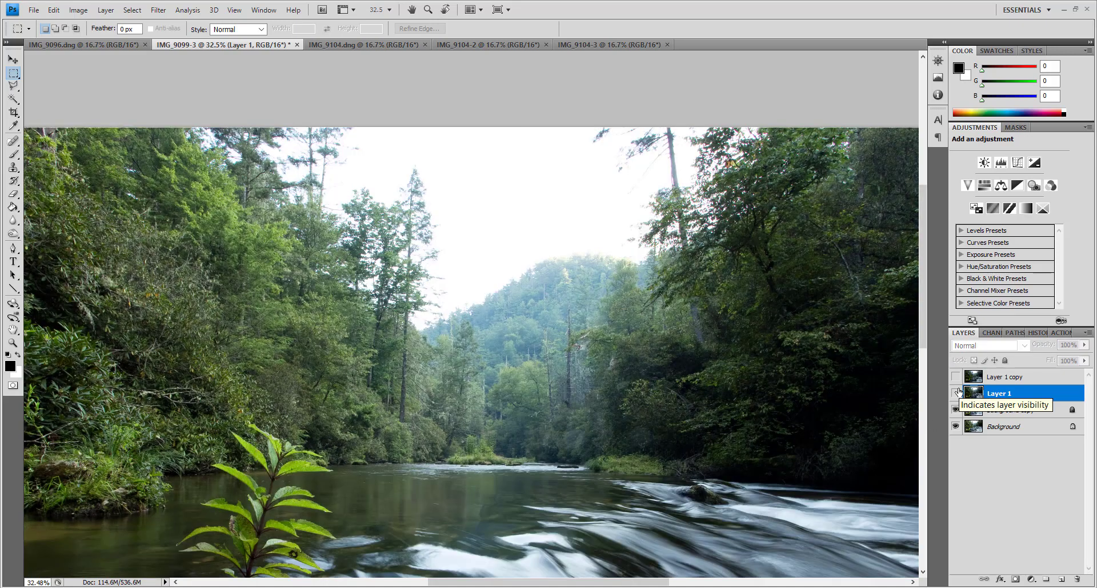
click(955, 393)
click(957, 393)
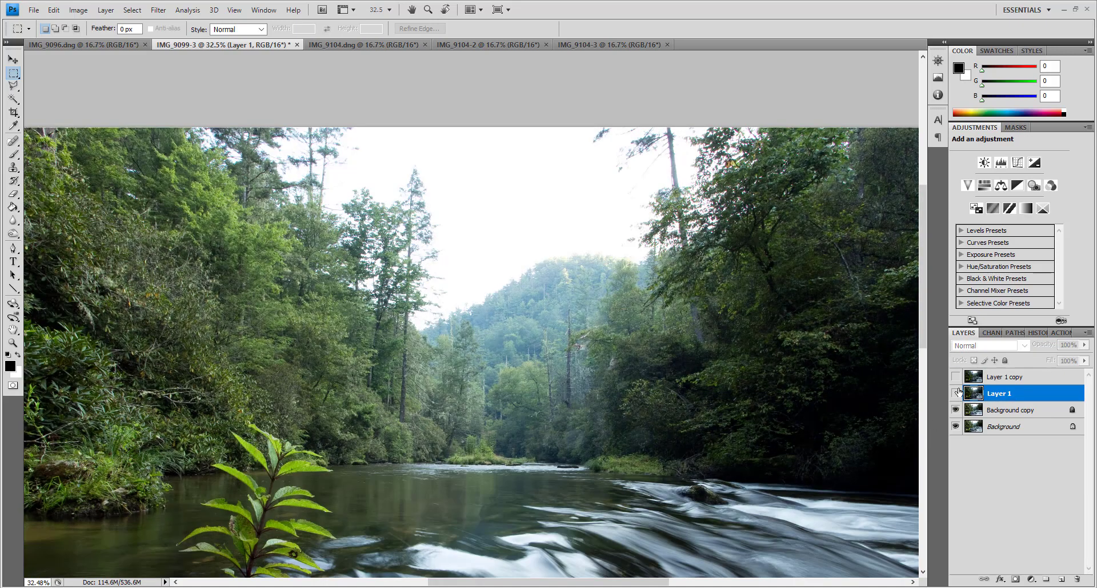
click(991, 333)
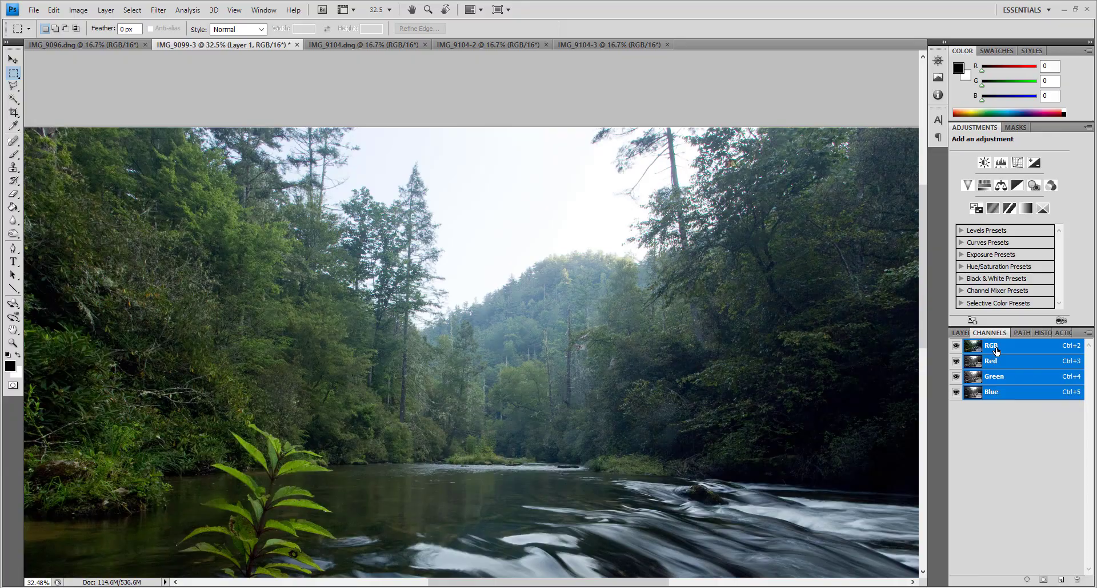
Load the RGB highlights, invert them, and save the result as a channel named 'shadows'
ctrl+click(997, 351)
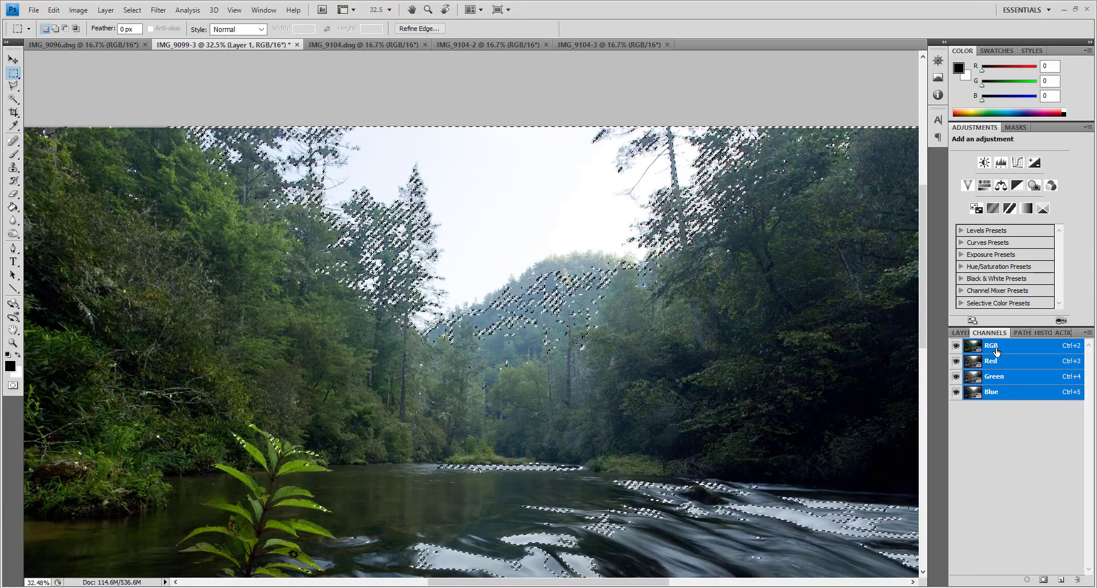
key(alt+s)
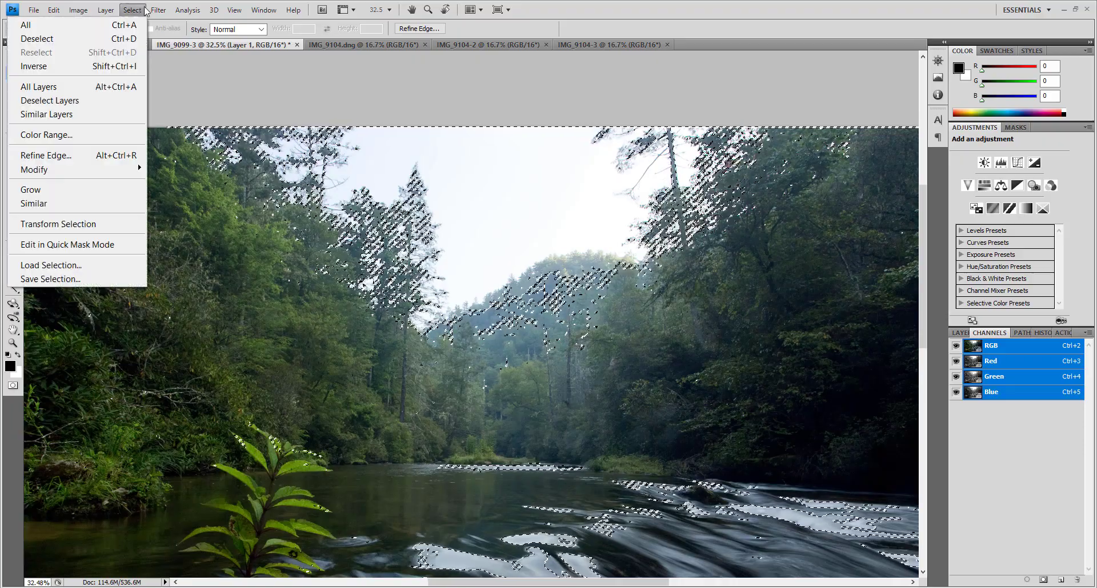
key(Down)
key(Down)
key(Down)
key(Return)
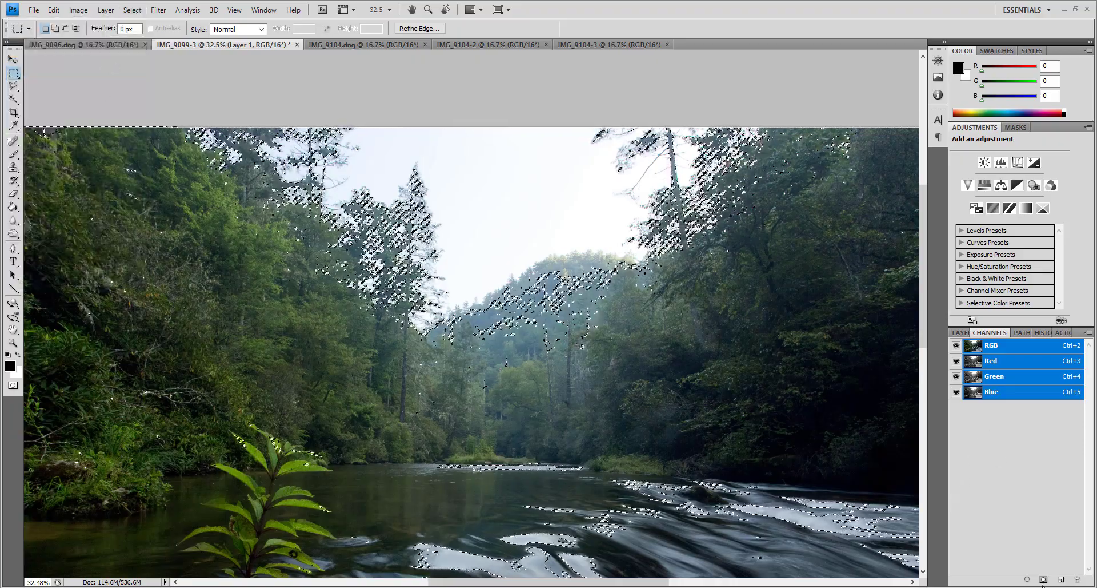
click(1044, 579)
double_click(998, 407)
text(shadows)
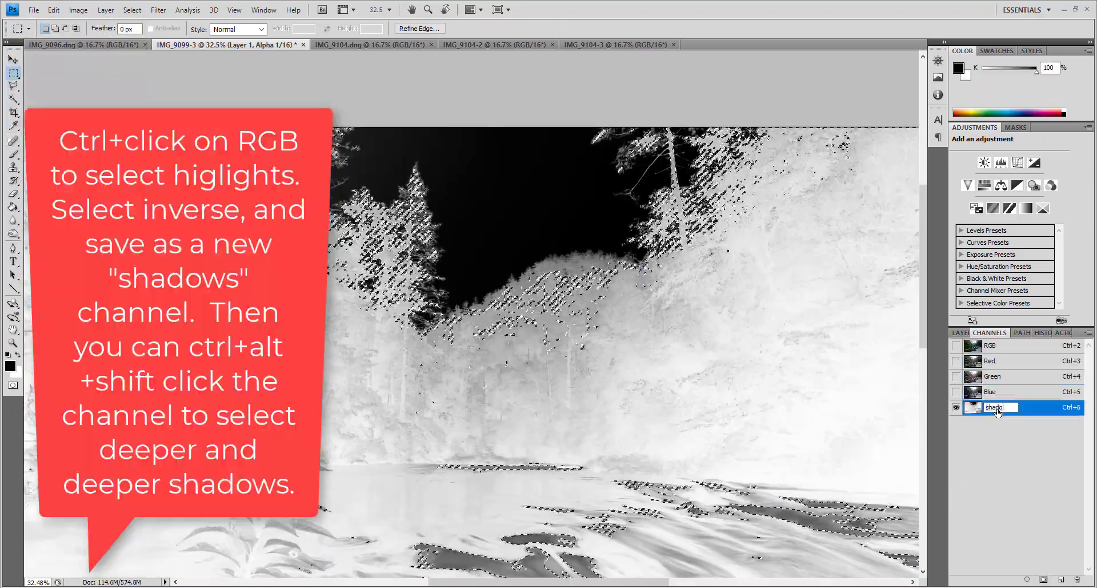
key(Return)
Intersect the selection with the shadows channel and save it as another new channel
key(ctrl+2)
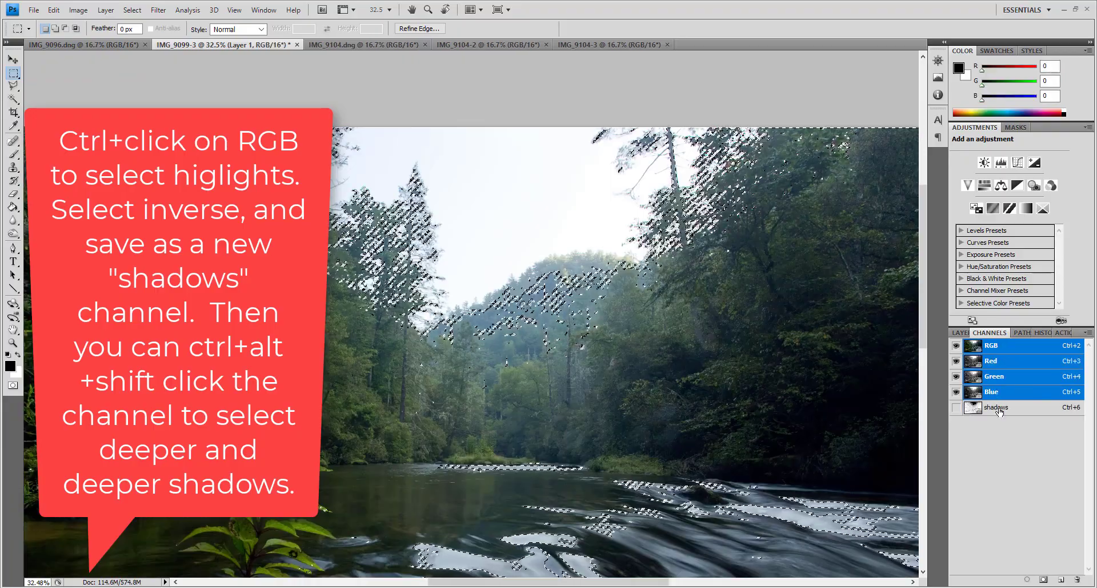
ctrl+alt+shift+click(1002, 409)
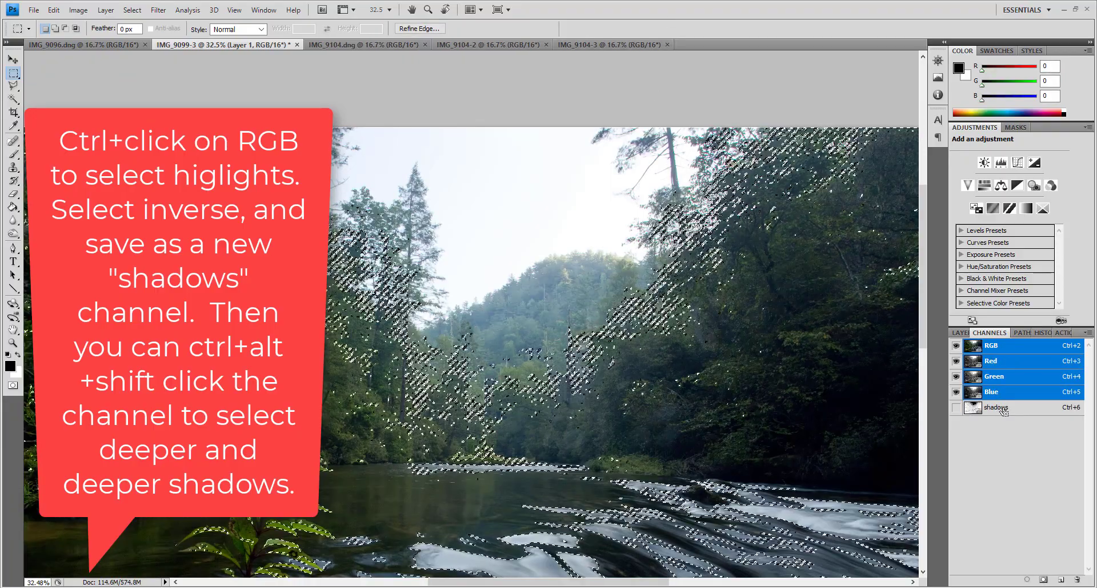
click(132, 10)
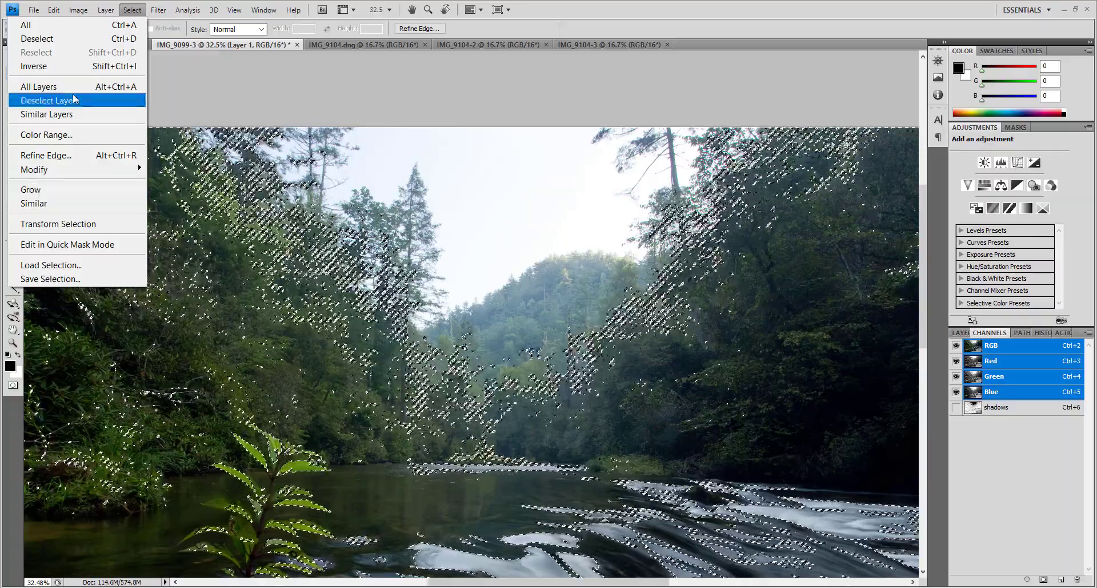
click(129, 100)
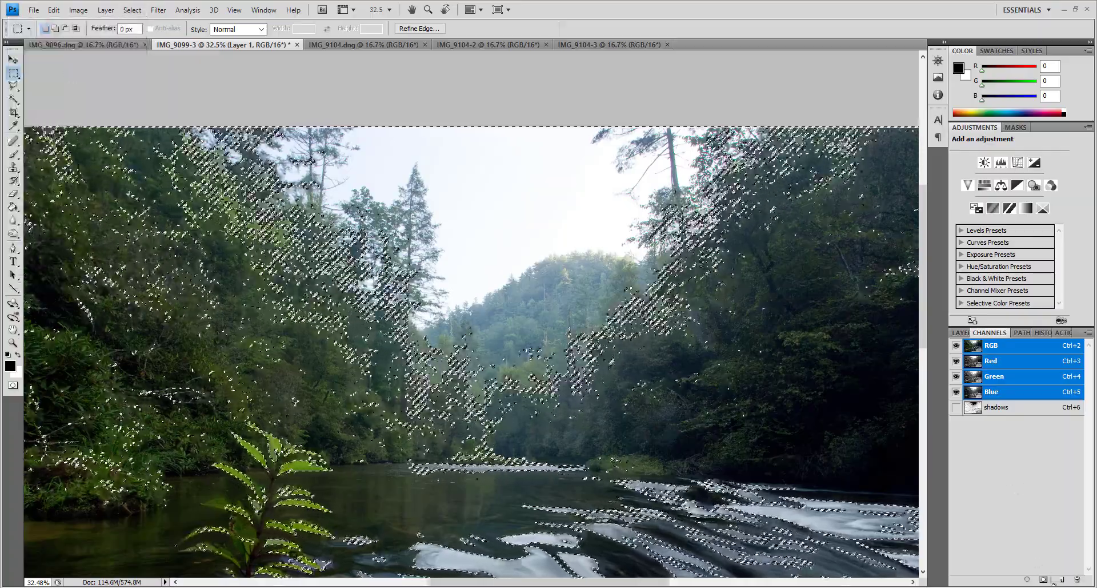
click(1043, 579)
double_click(997, 423)
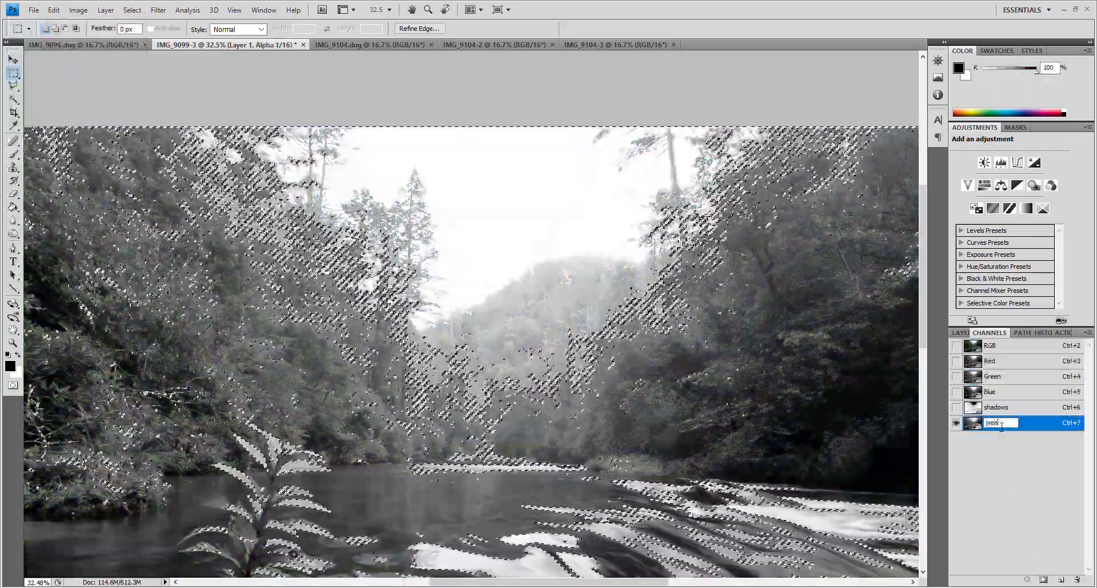
text(weaker highlights)
key(Return)
click(1000, 349)
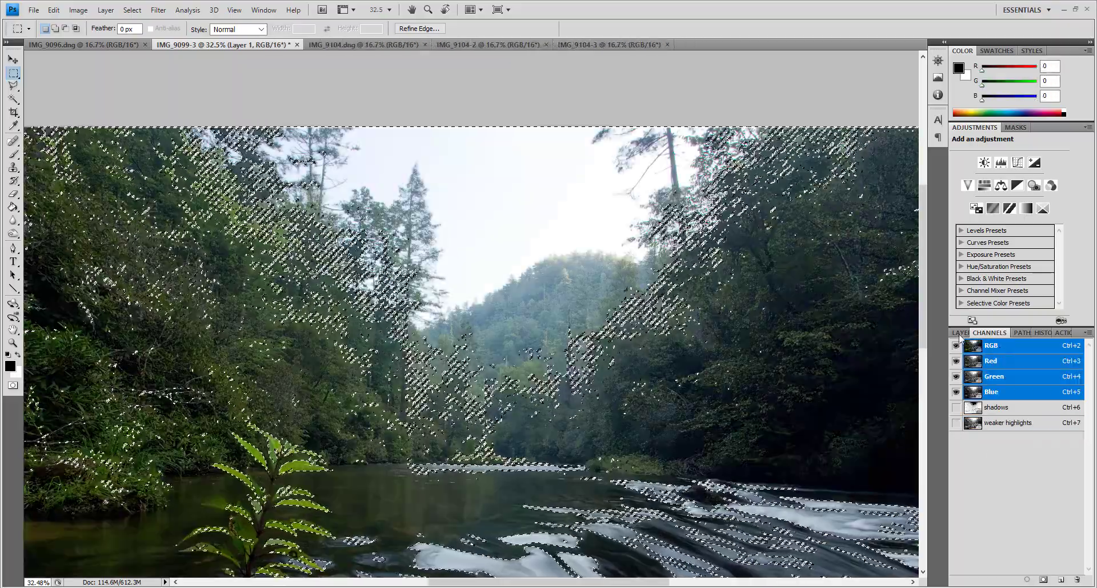
click(960, 332)
click(106, 10)
mouse_move(35, 169)
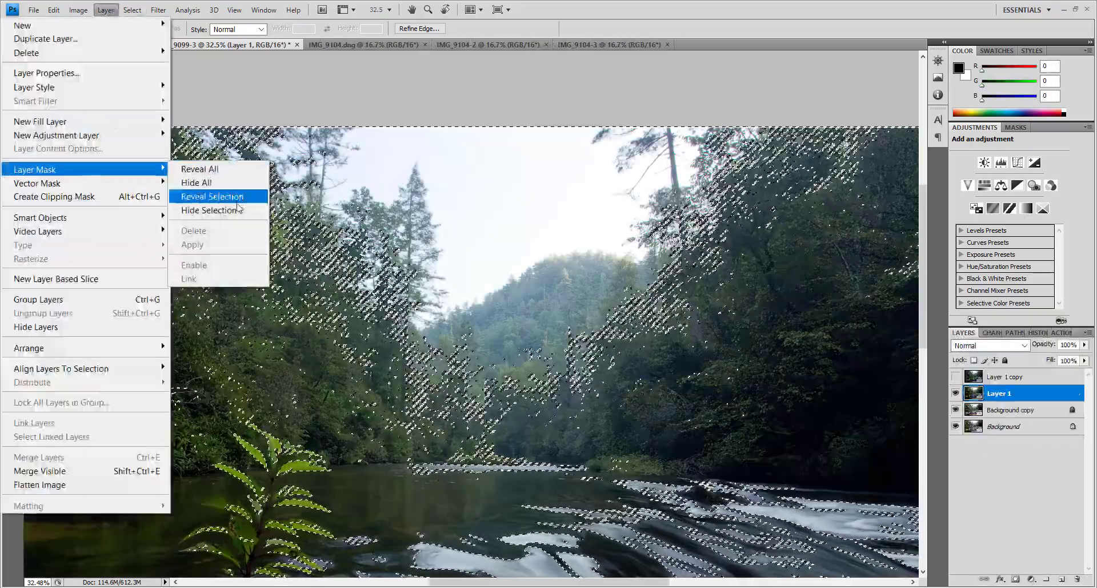
click(235, 208)
key(ctrl+z)
click(116, 11)
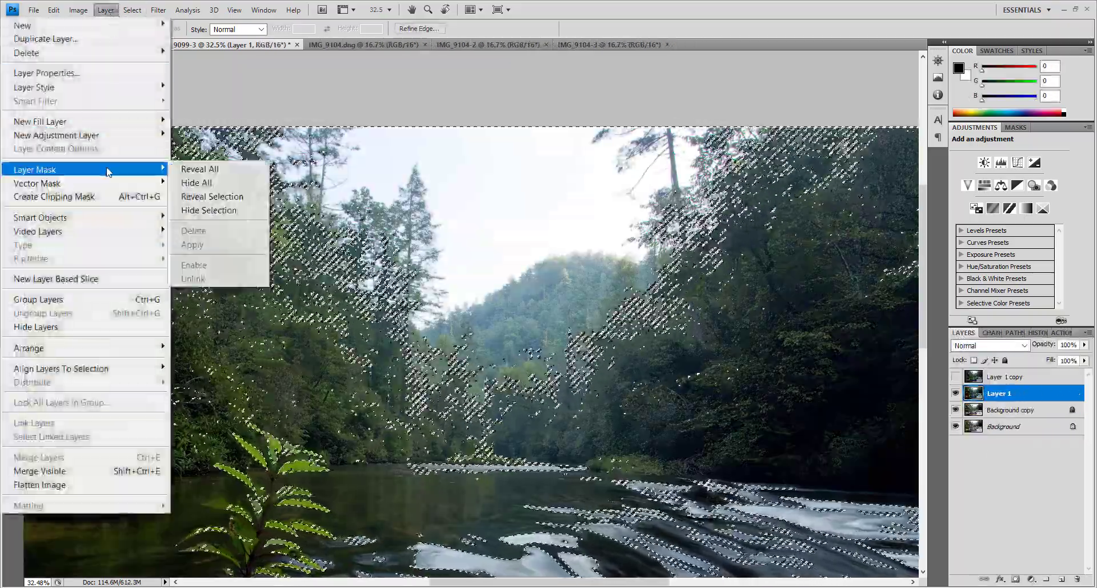
click(235, 194)
scroll(367, 236, down, 4)
scroll(367, 236, up, 1)
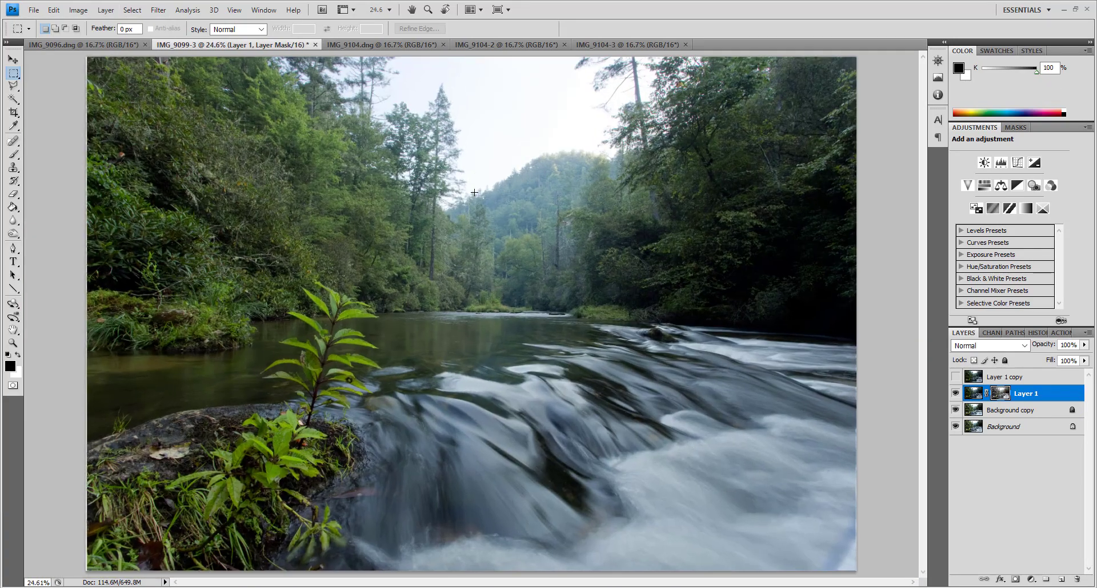
scroll(514, 275, up, 2)
scroll(686, 315, up, 2)
scroll(879, 354, up, 2)
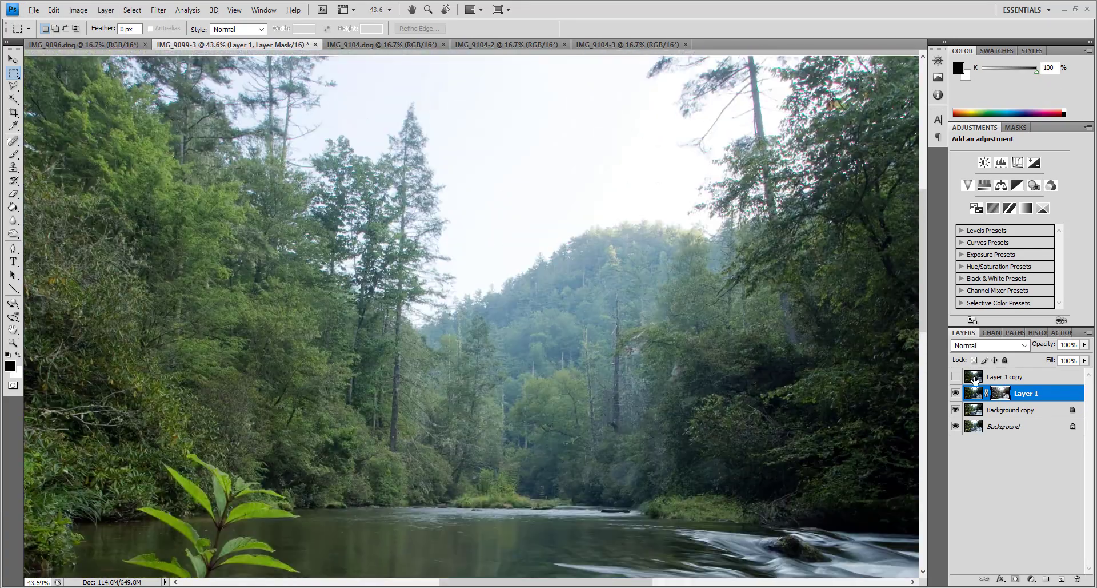
scroll(674, 334, down, 2)
scroll(673, 334, down, 4)
click(956, 394)
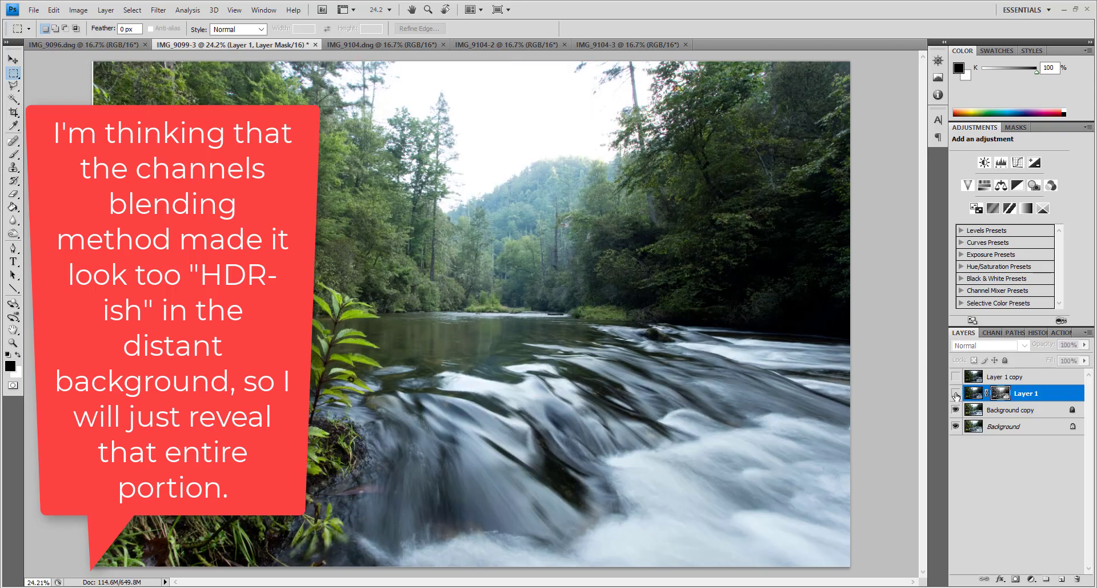
click(955, 393)
click(956, 393)
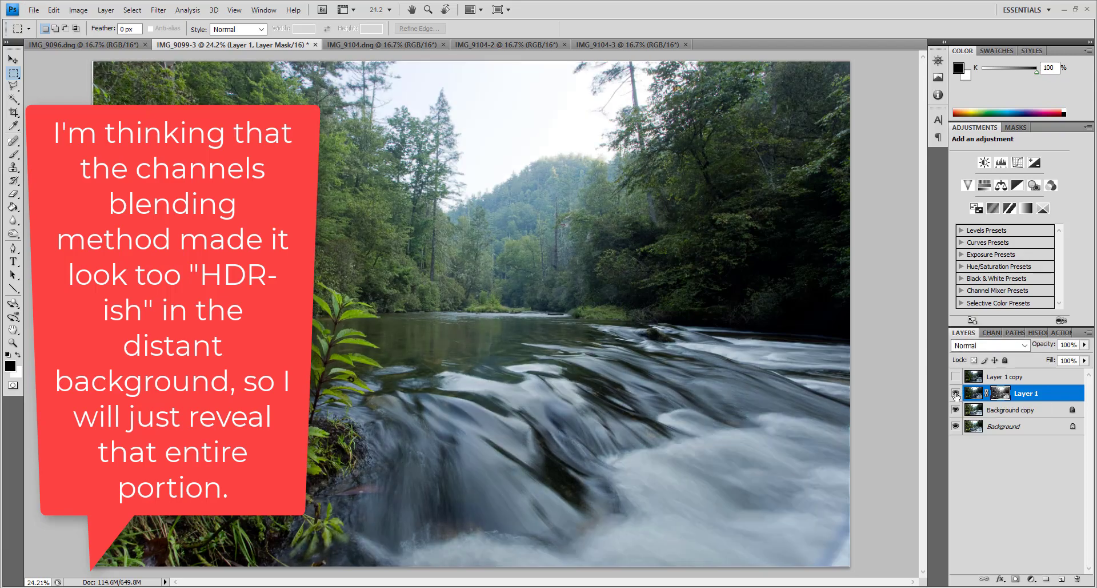
click(13, 85)
click(54, 73)
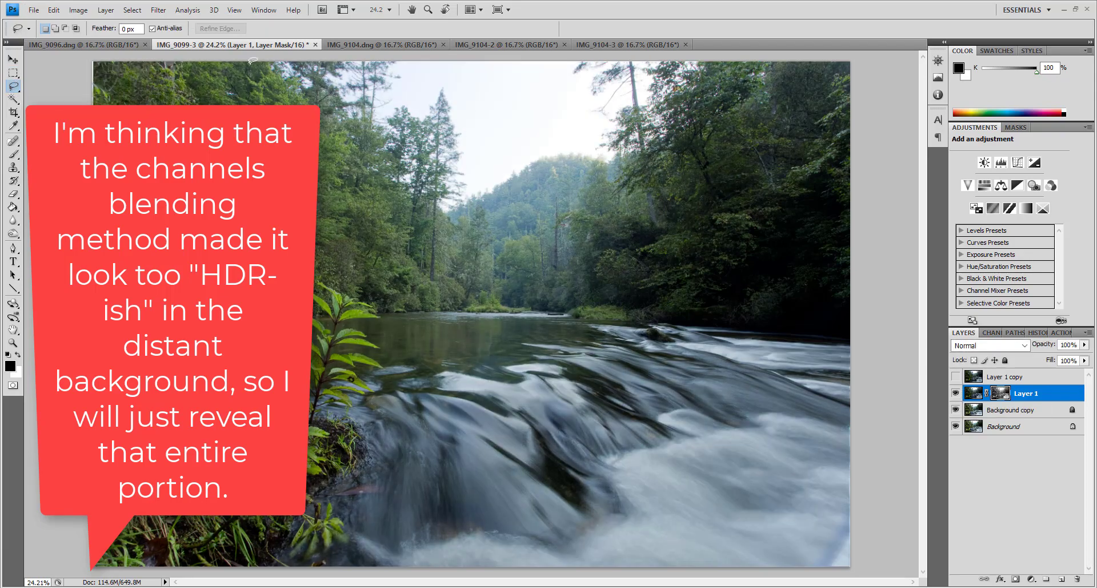
Lasso the distant treeline and hills, feather 100 px, and fill Layer 1's mask black
drag(448, 267, 575, 260)
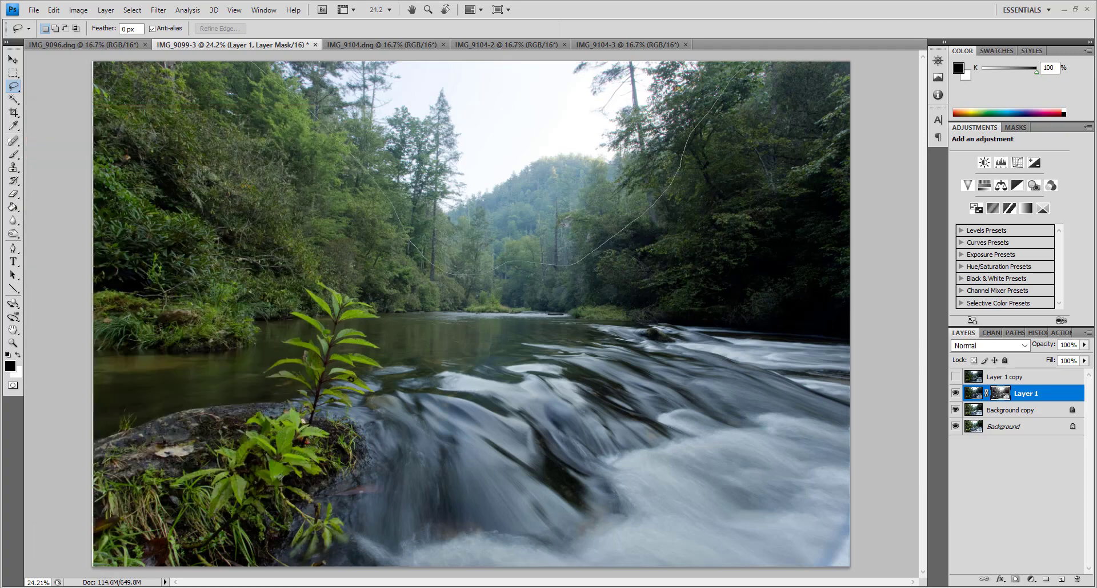
drag(749, 60, 80, 5)
key(shift+F6)
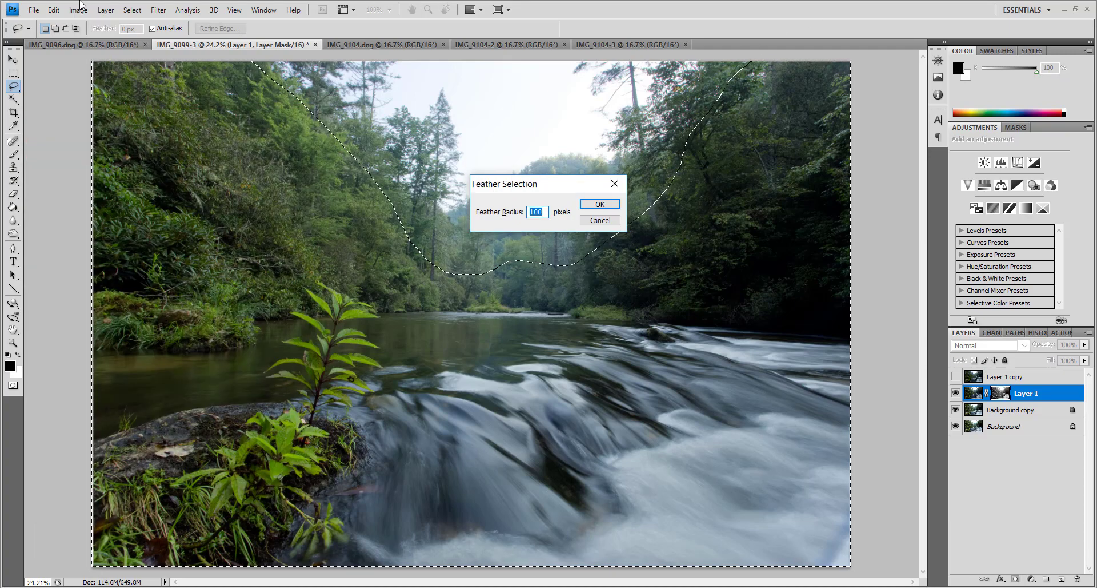
key(Return)
click(12, 207)
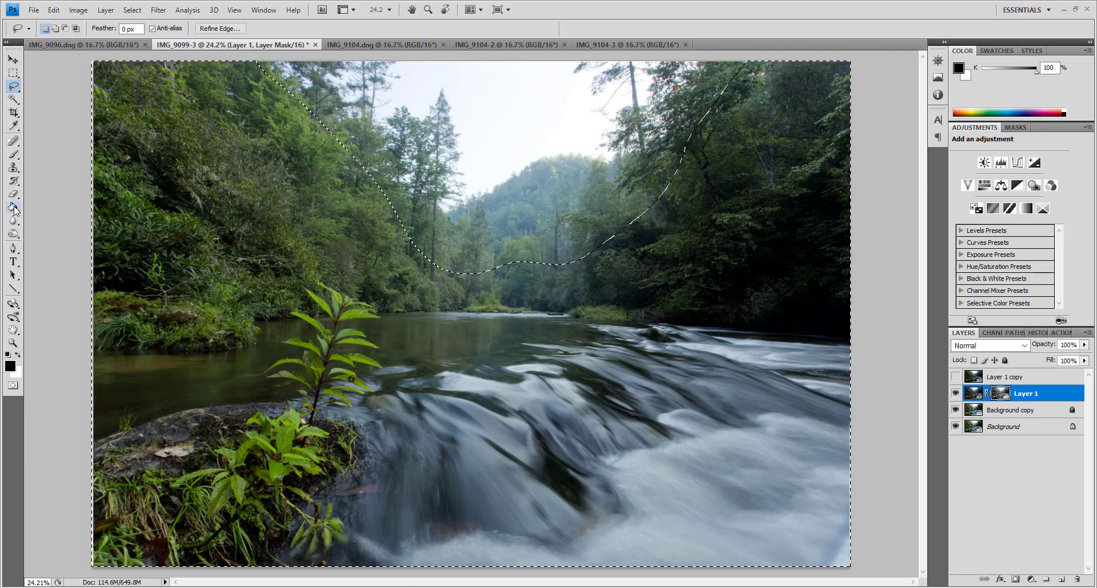
click(259, 29)
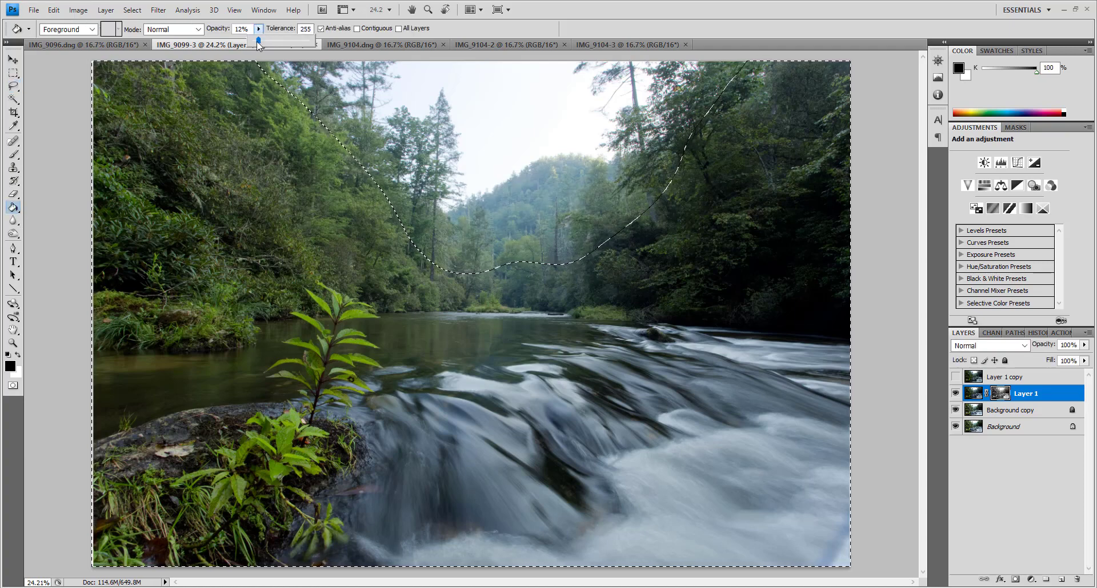
click(433, 373)
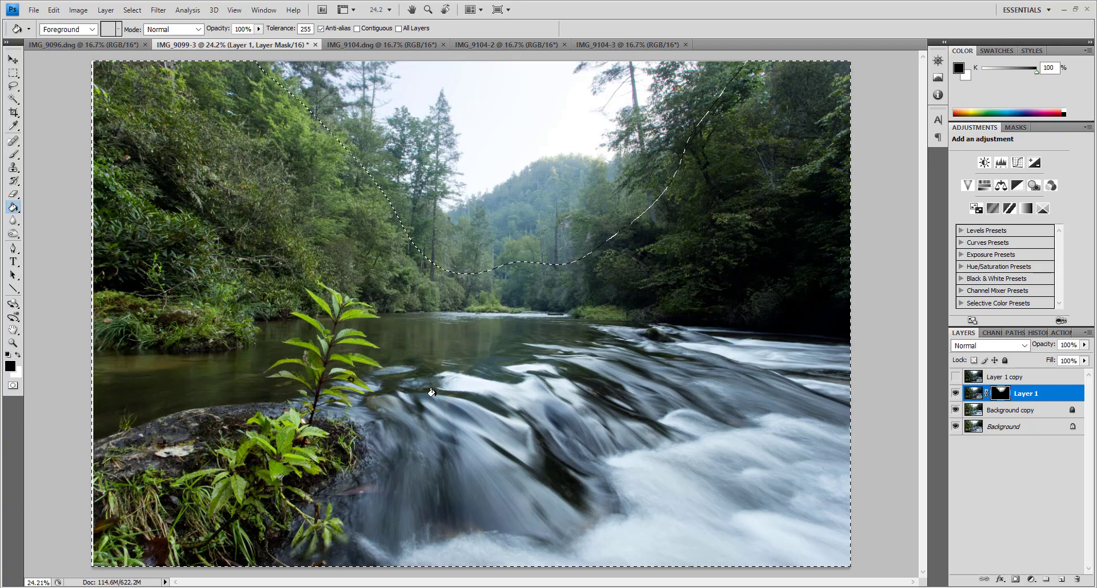
Reselect the feathered area and intersect it with a channel's brightness
key(m)
key(ctrl+d)
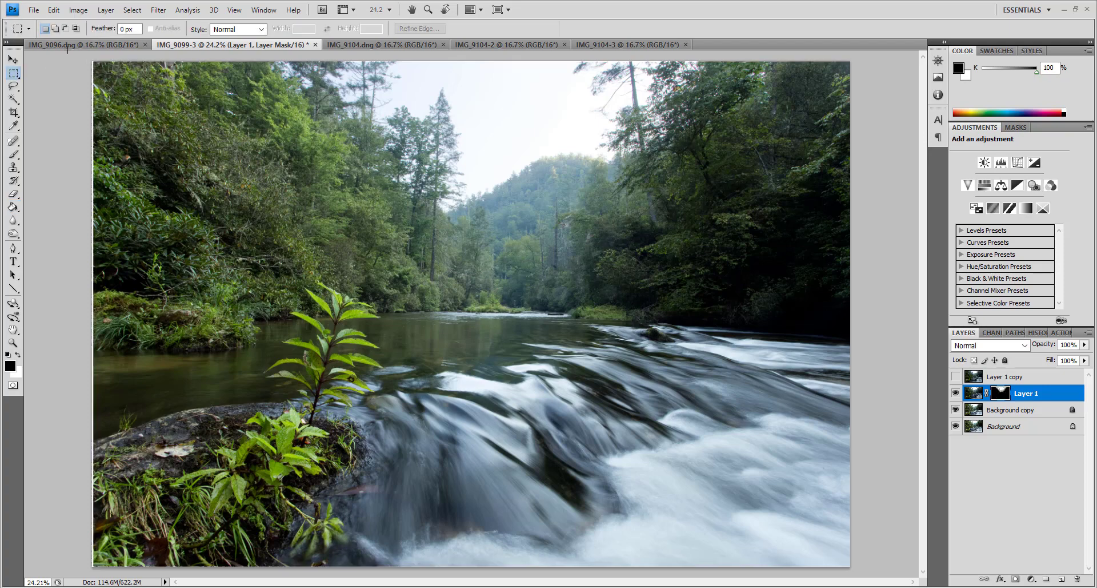
alt+scroll(553, 142, up, 5)
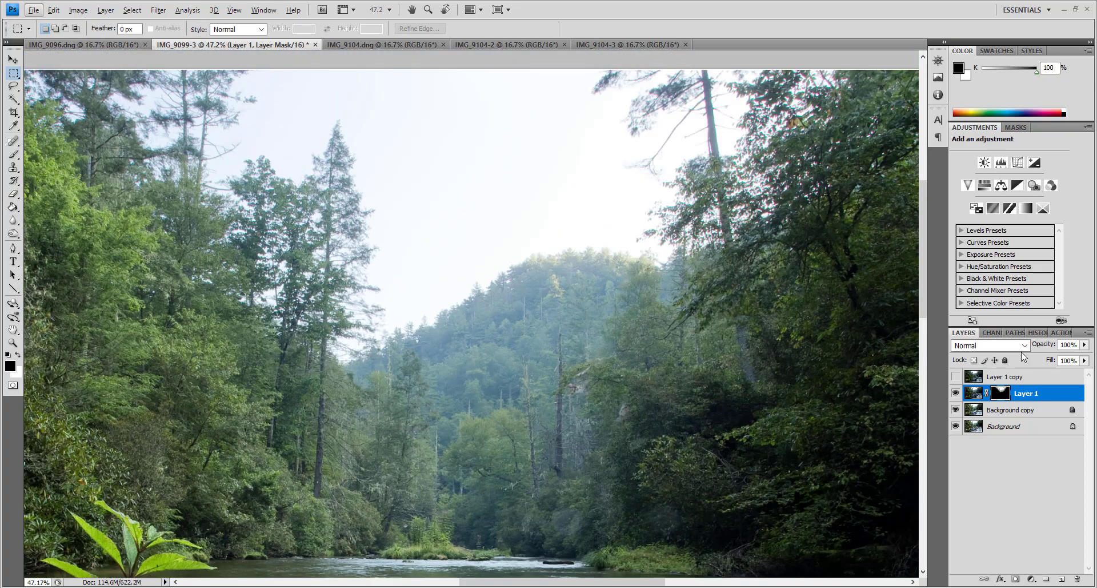
key(ctrl+shift+d)
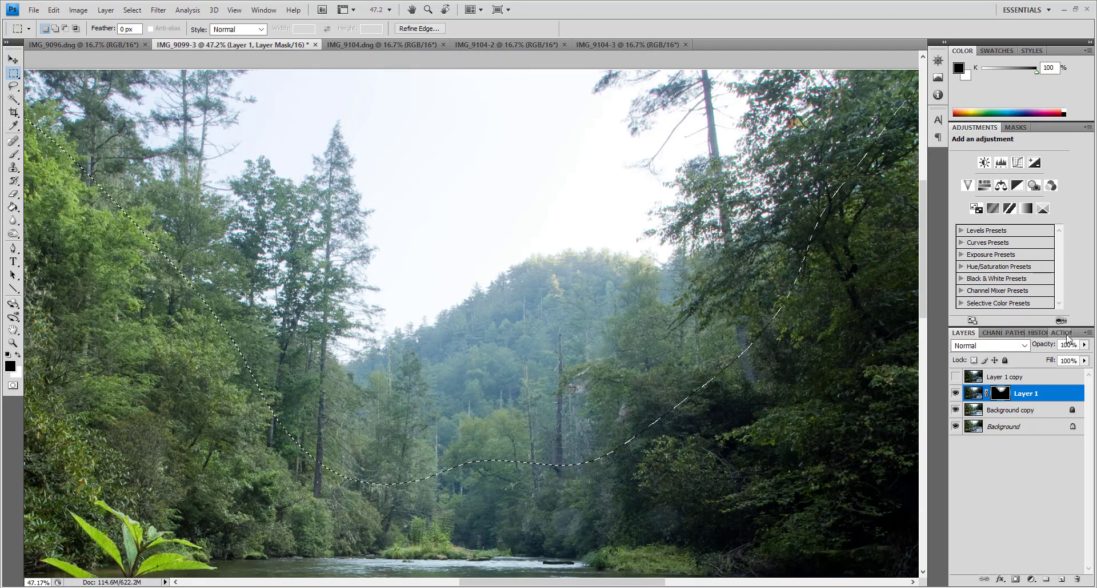
click(993, 332)
alt+scroll(835, 431, down, 5)
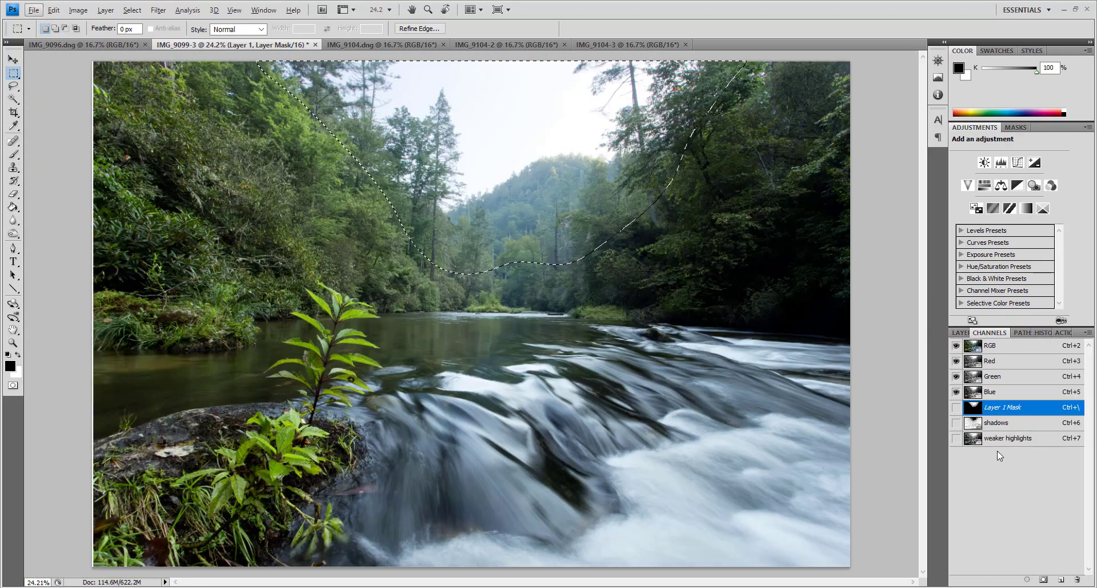
ctrl+alt+shift+click(974, 438)
key(F7)
Fill the selection on the mask with white at about 12% opacity, then deselect and fit the view
alt+scroll(655, 114, up, 3)
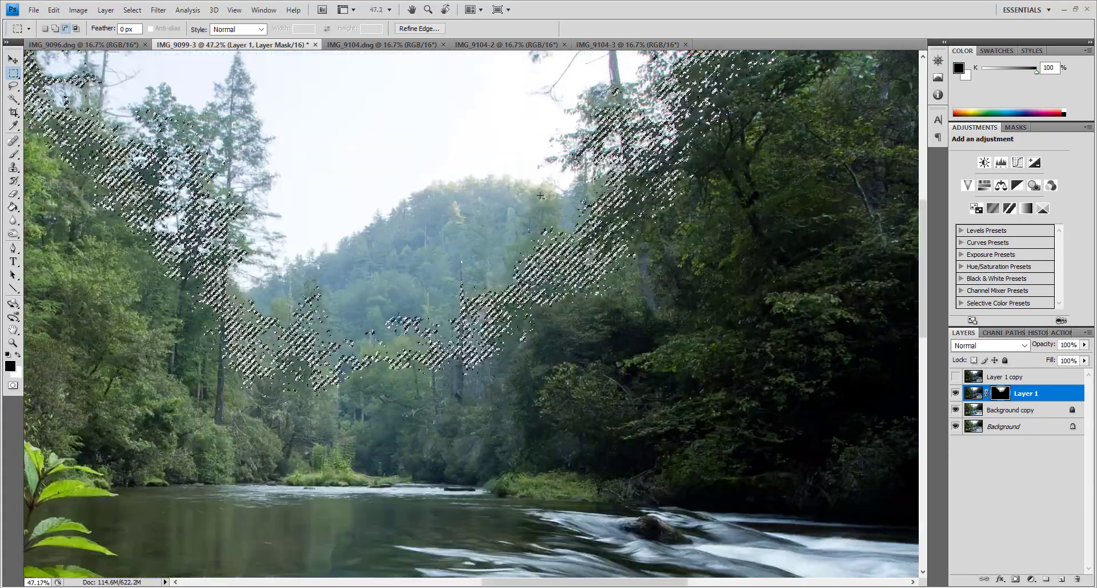
scroll(457, 143, up, 3)
key(g)
key(x)
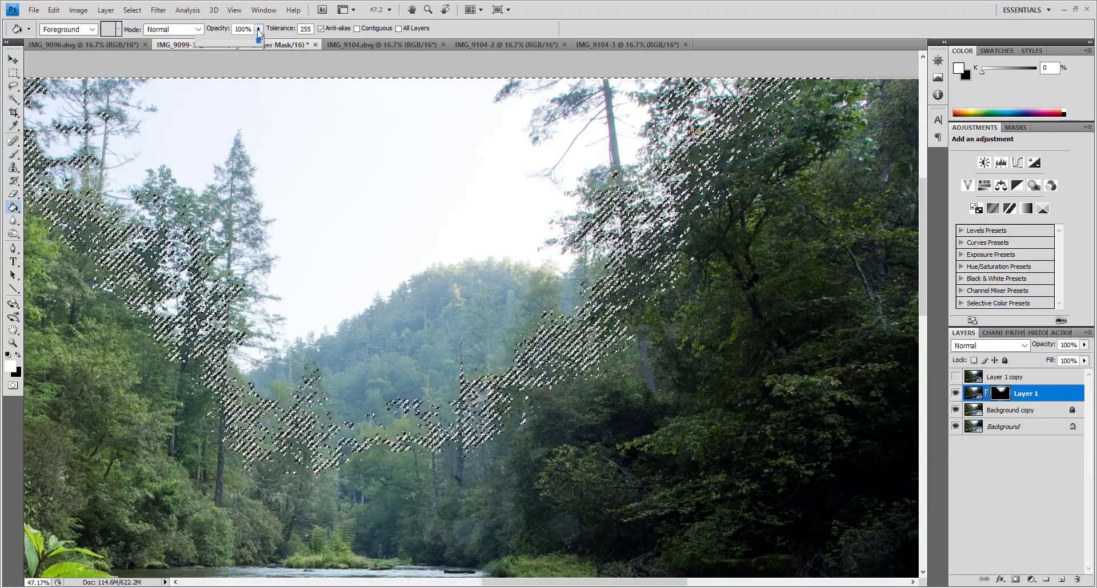
drag(258, 29, 204, 45)
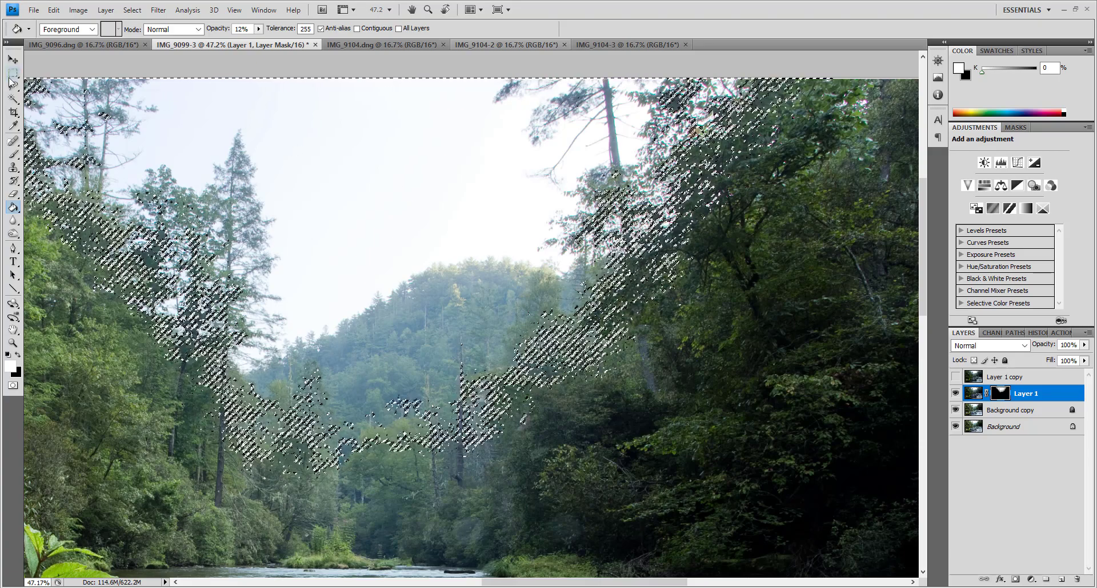
key(ctrl+d)
key(m)
scroll(454, 274, down, 3)
key(ctrl+0)
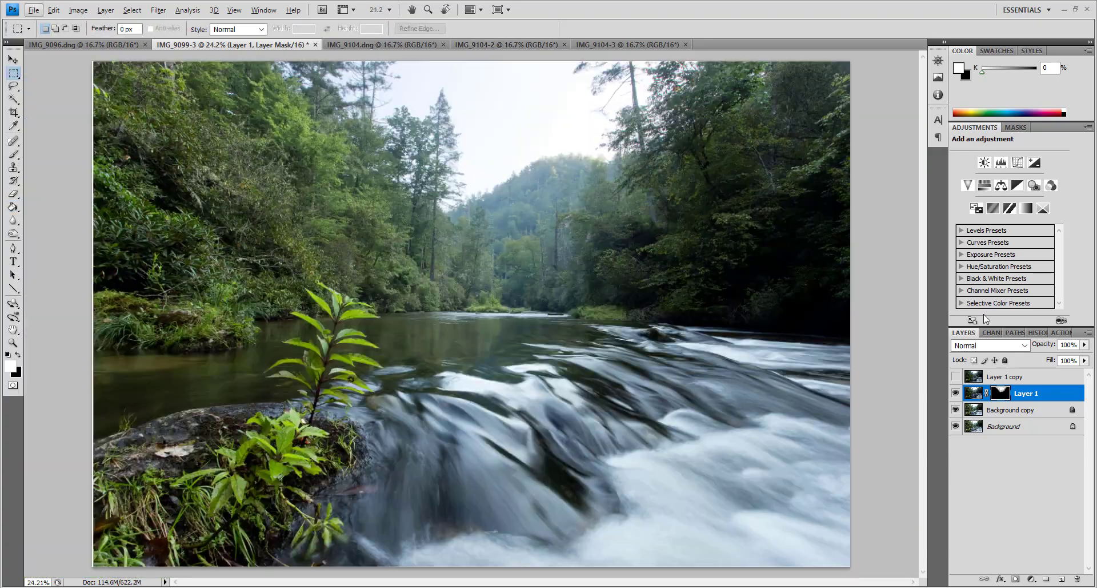
click(959, 377)
click(958, 377)
Target Layer 1's pixels and preview the blend with Layer 1 copy shown
click(970, 391)
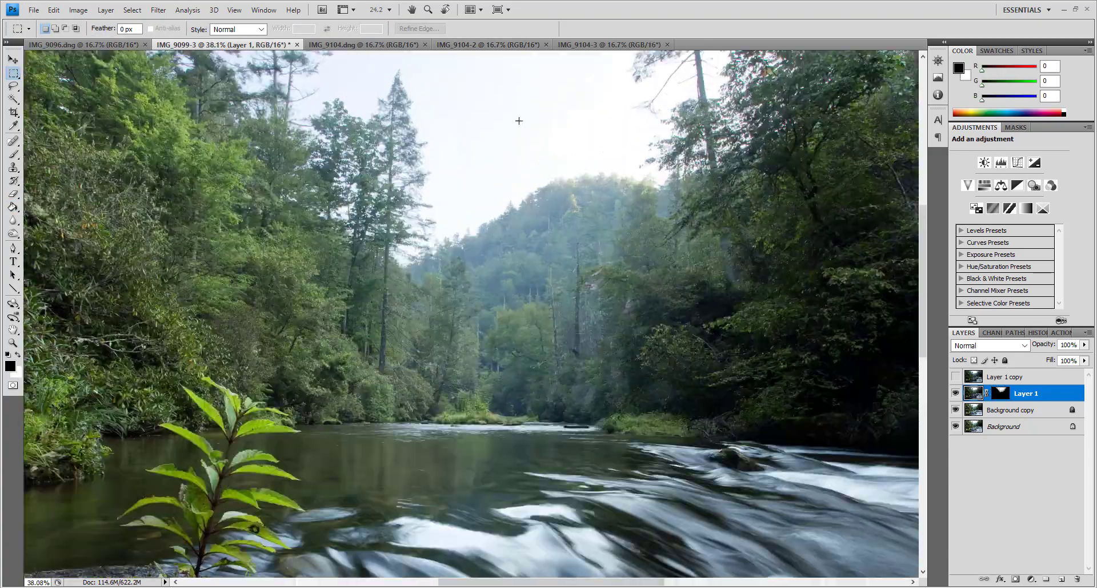
scroll(686, 315, up, 8)
click(957, 377)
click(957, 377)
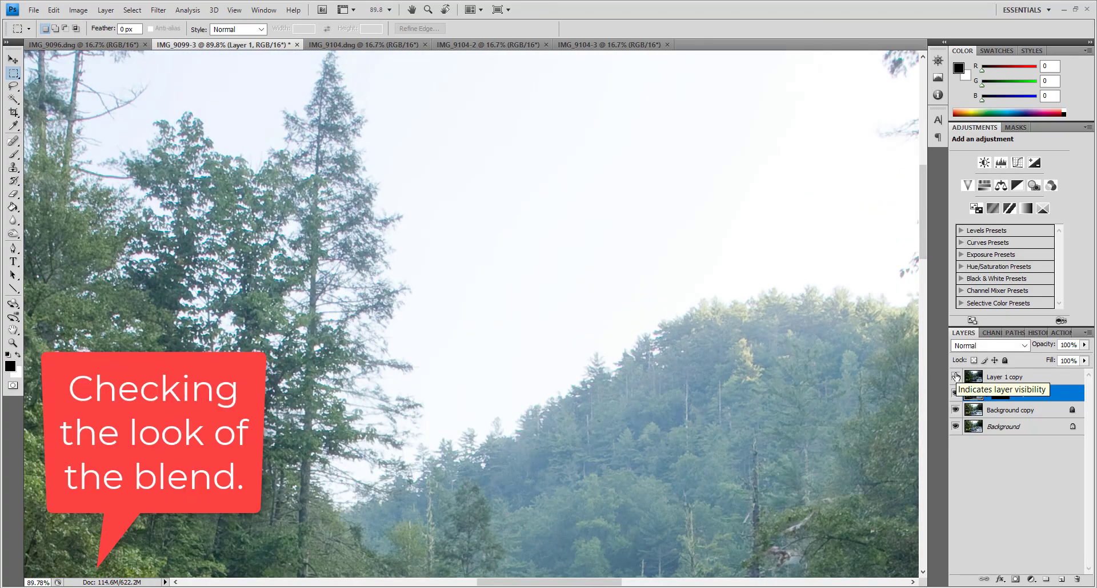
scroll(558, 282, down, 2)
scroll(558, 281, down, 3)
scroll(557, 282, down, 1)
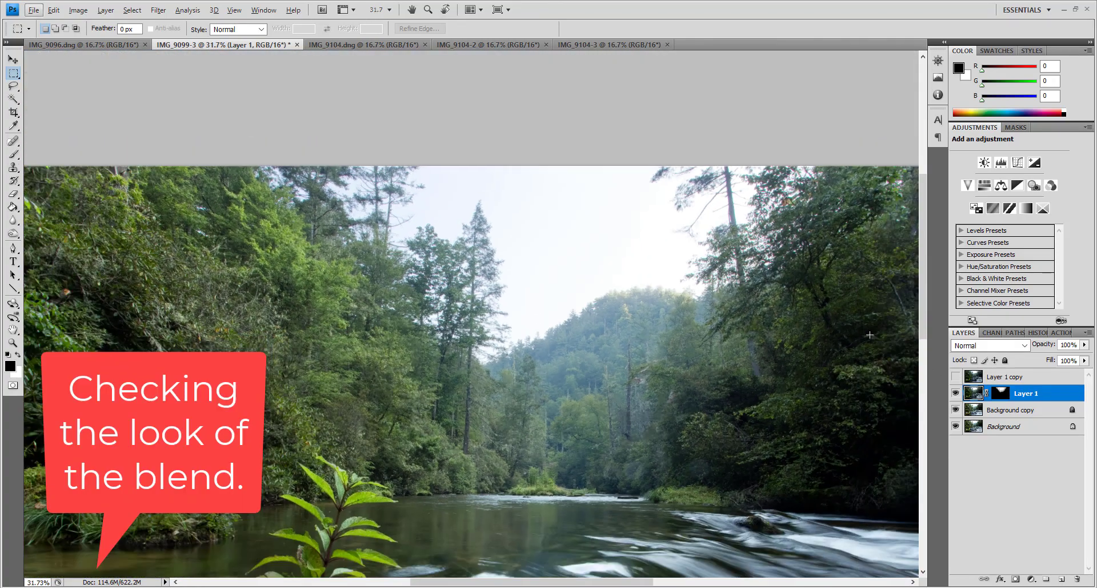
click(132, 10)
click(757, 11)
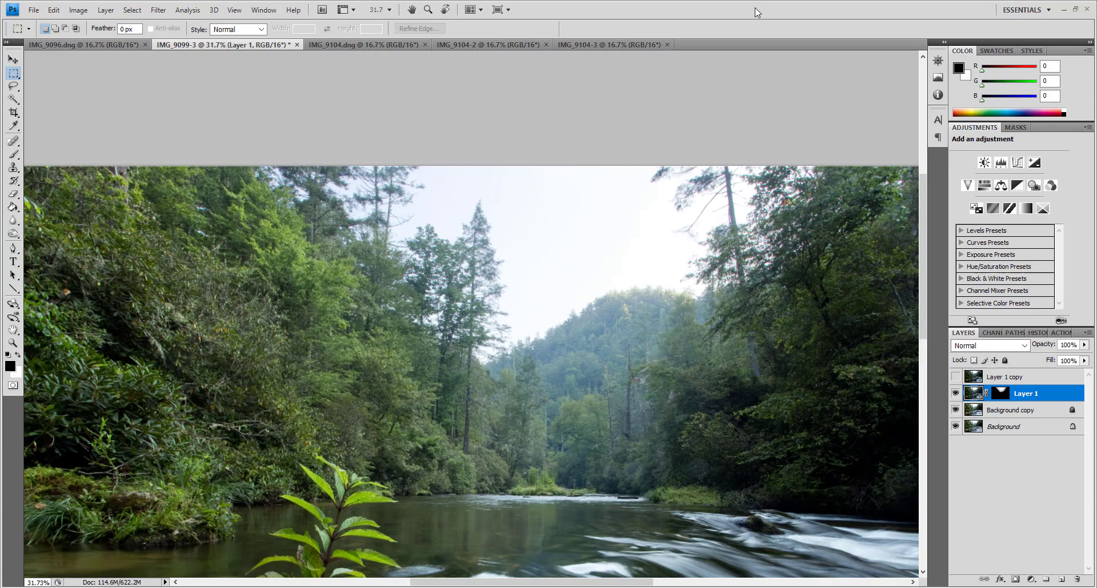
Duplicate Layer 1 as Layer 1 copy 2 and hide it
right_click(1044, 390)
click(1021, 150)
click(653, 192)
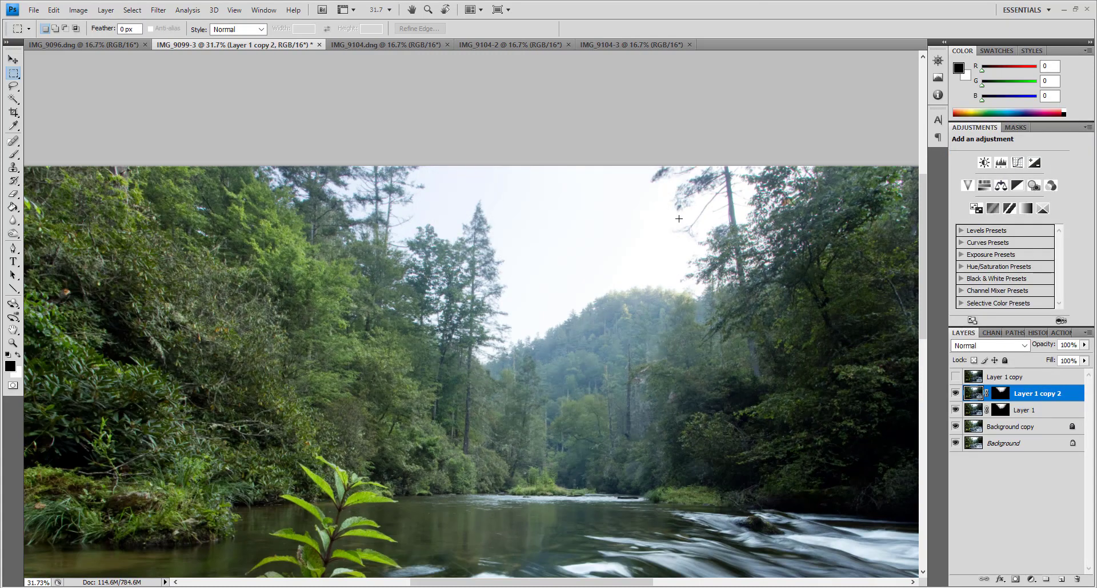
click(956, 393)
Try a darkening Curves adjustment on Layer 1, then cancel it
click(968, 410)
click(78, 9)
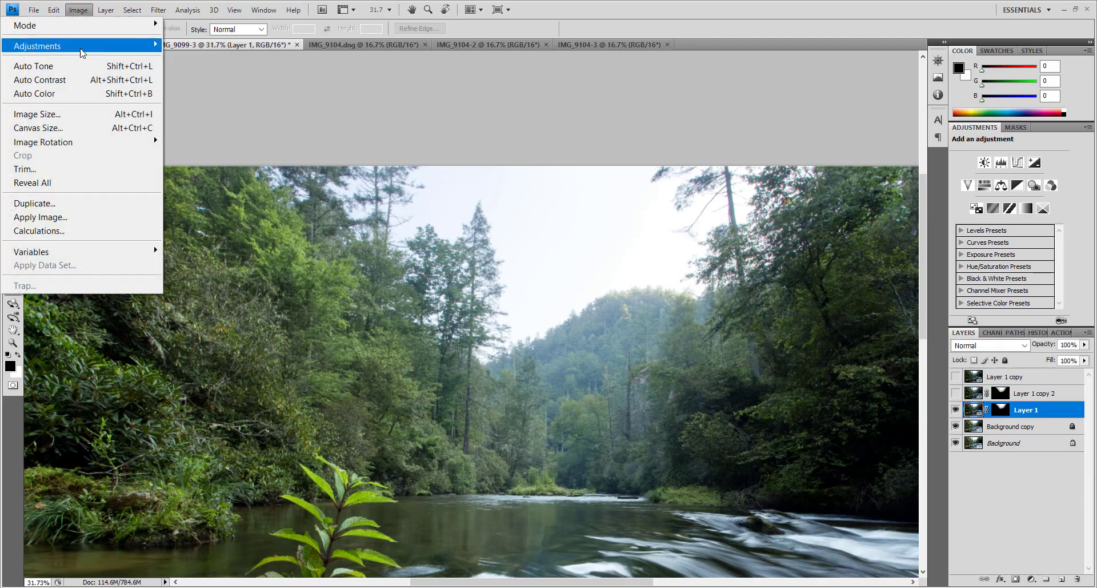
click(188, 70)
drag(973, 328, 969, 345)
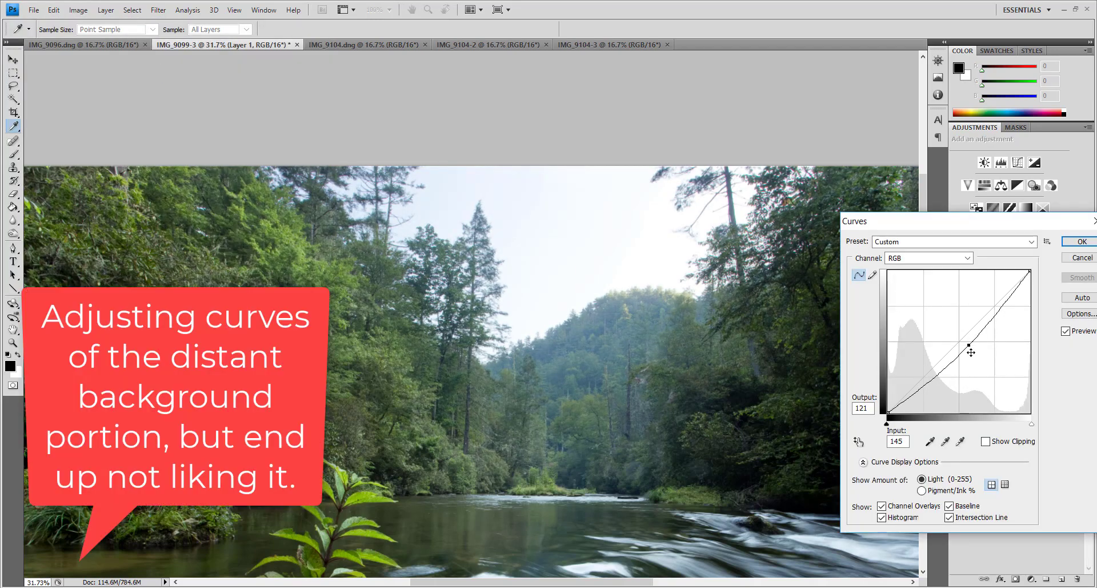
click(1082, 257)
click(1043, 332)
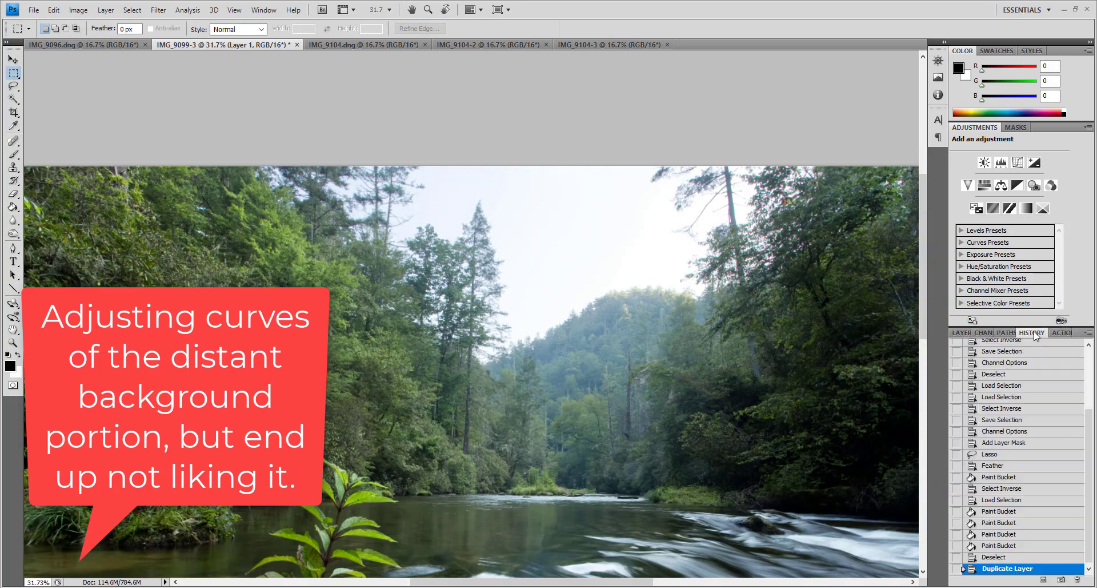
Load the RGB highlights as a selection and darken them with Curves
click(989, 332)
ctrl+click(990, 346)
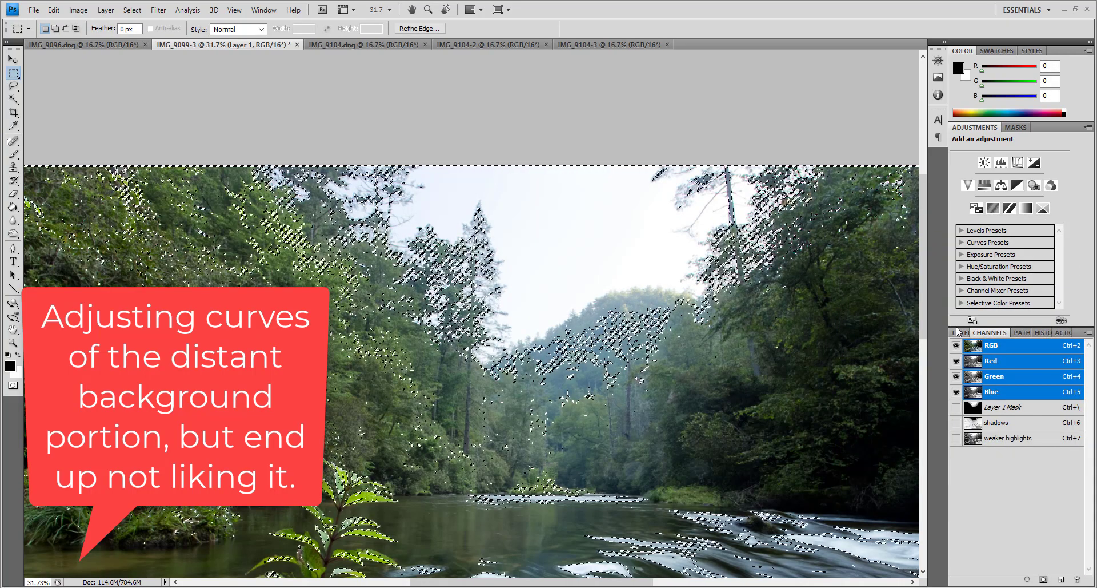
click(964, 332)
click(79, 10)
mouse_move(37, 46)
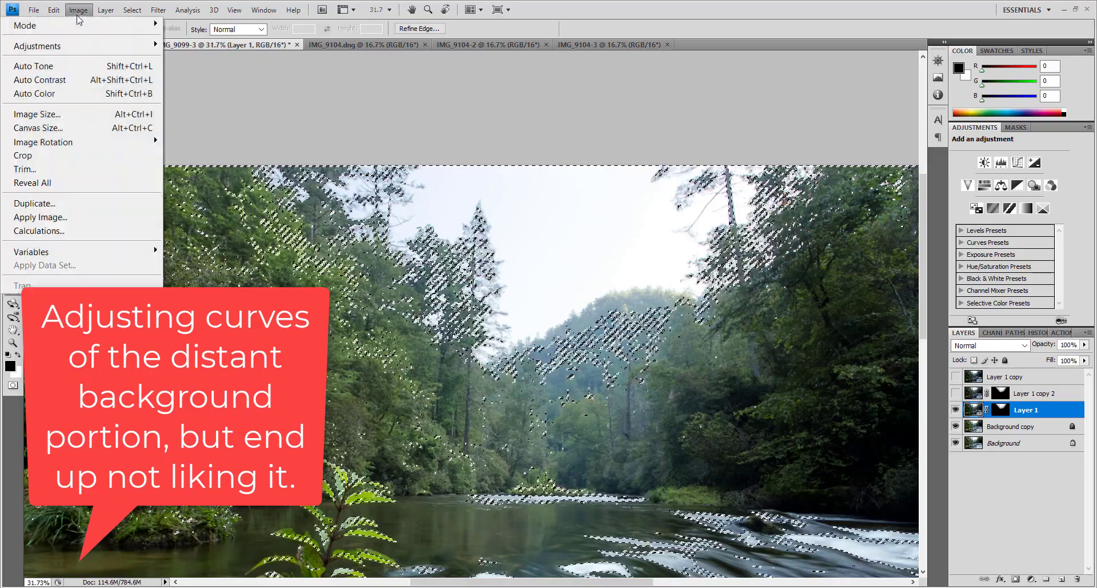
click(189, 86)
key(Escape)
click(78, 9)
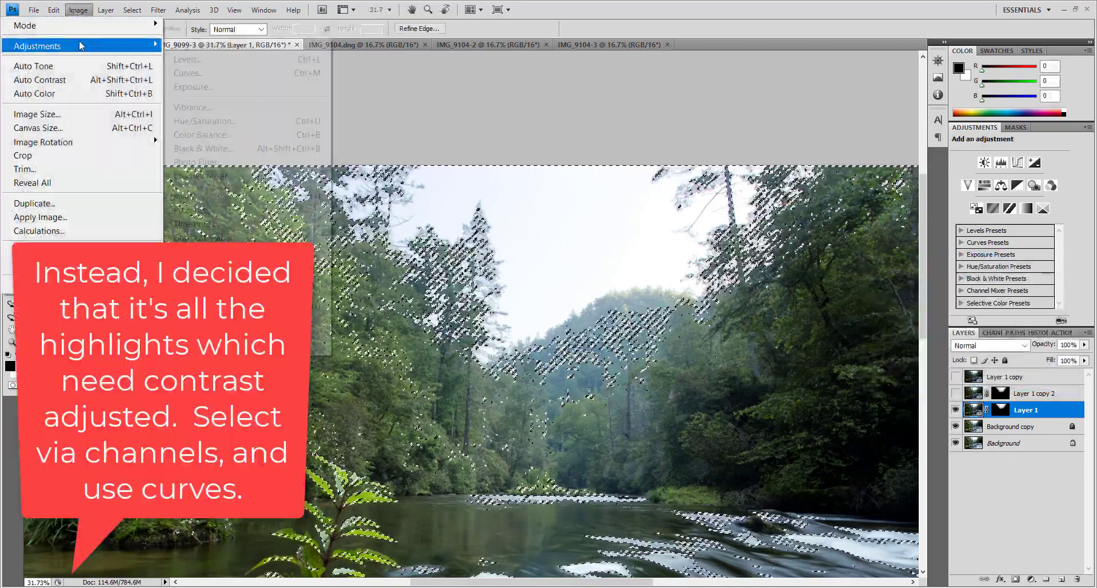
click(182, 71)
drag(983, 343, 976, 352)
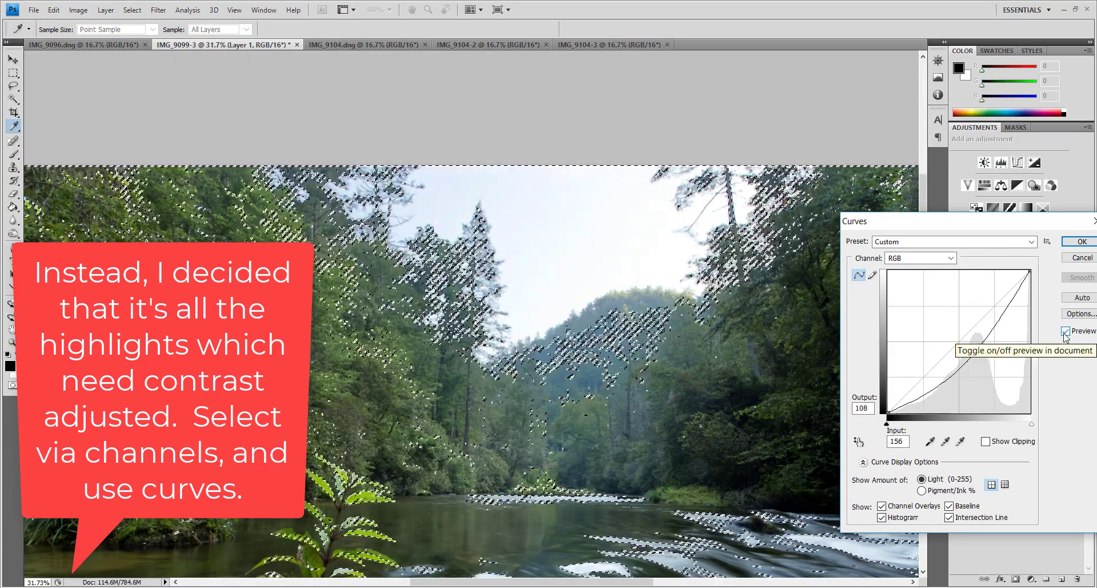
click(1083, 241)
Compare the pre-curves state in History and undo back to the highlight selection
key(ctrl+d)
key(m)
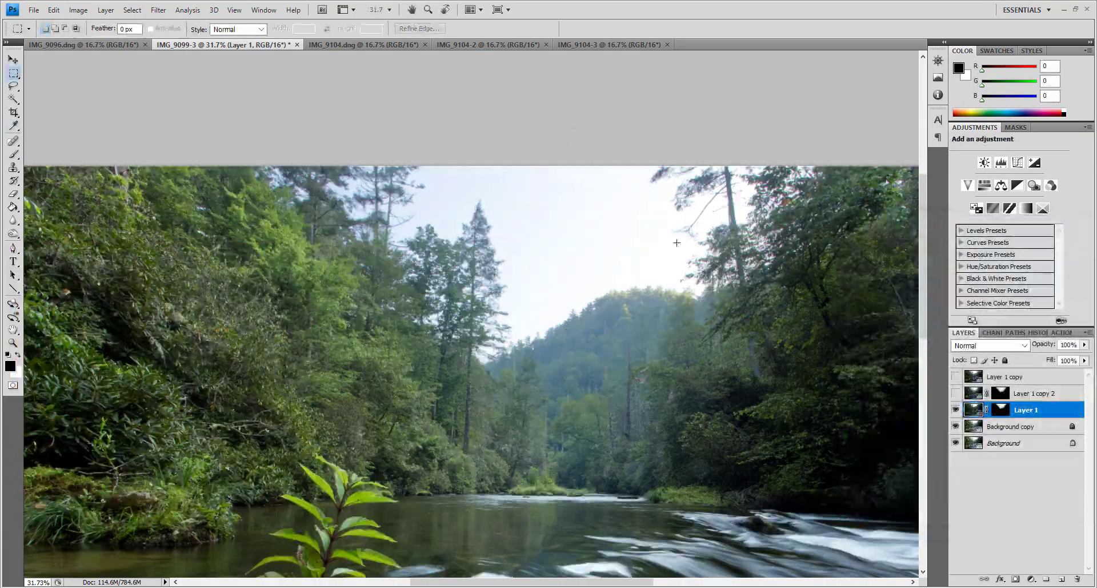
scroll(803, 338, up, 2)
click(1038, 334)
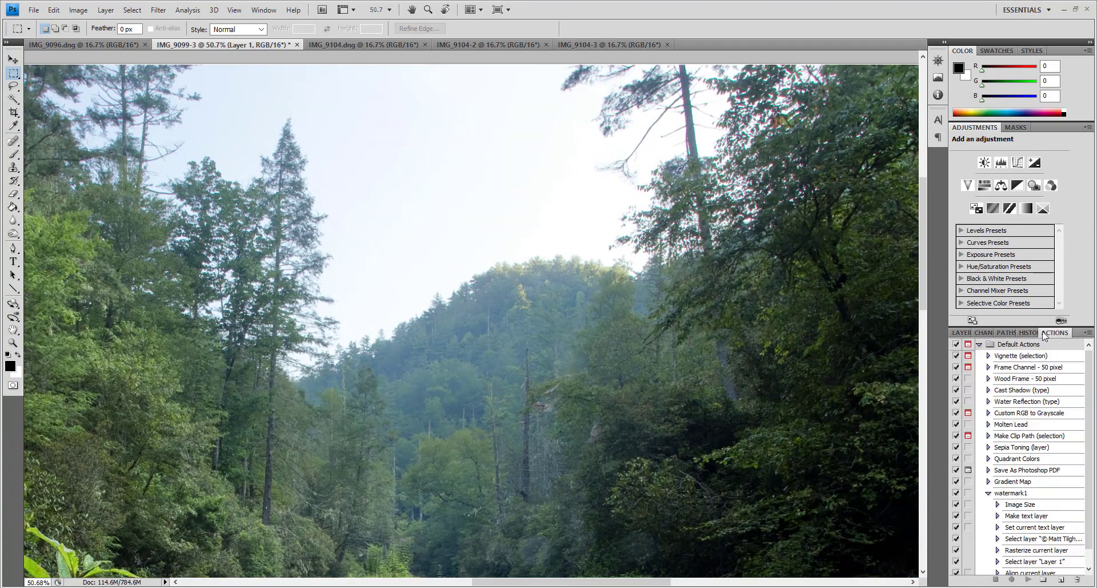
click(1007, 535)
key(ctrl+z)
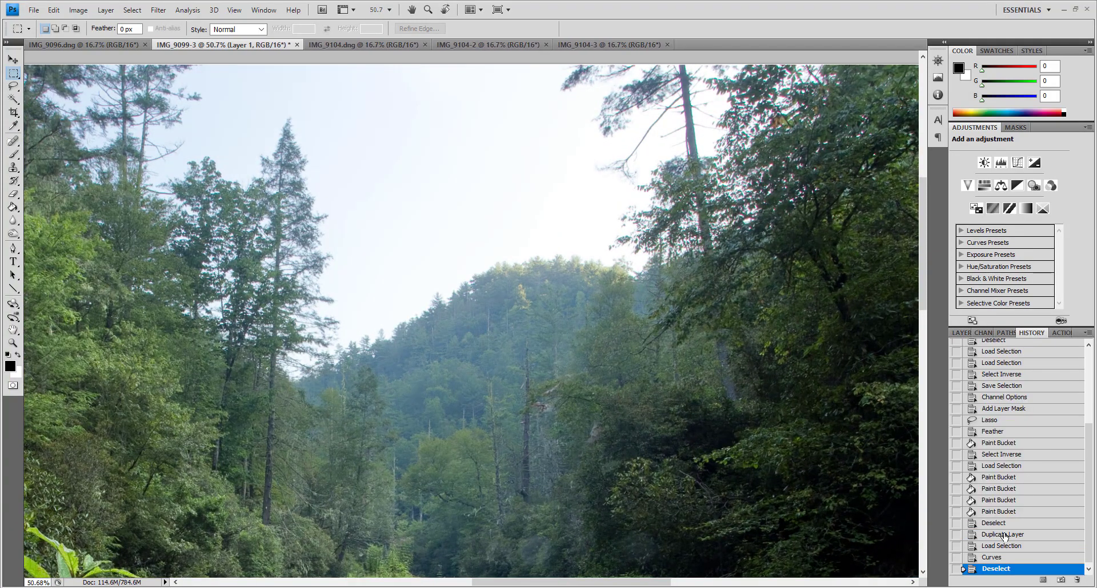
key(ctrl+z)
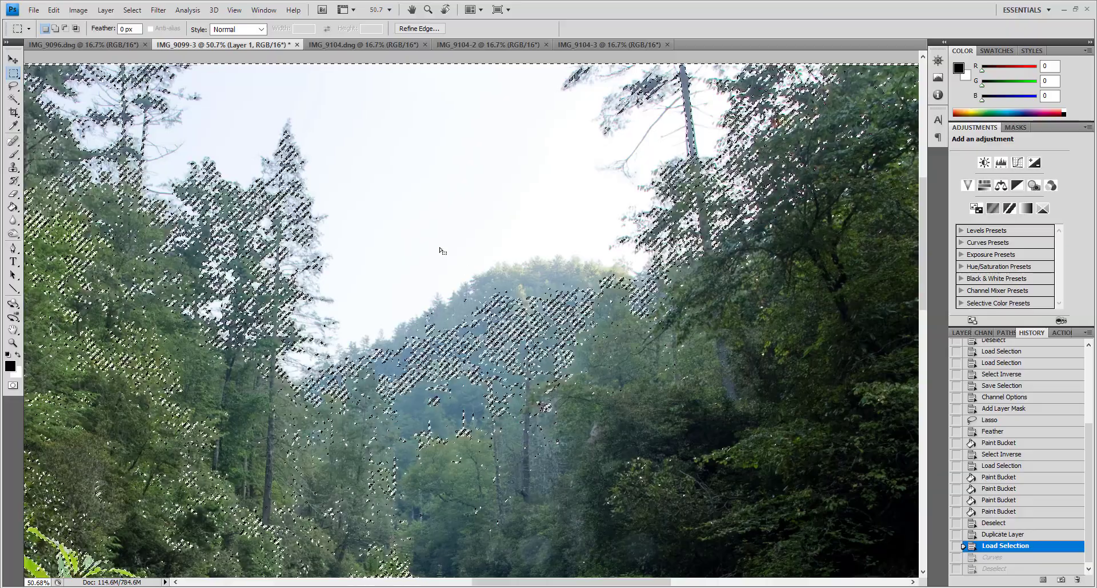
Apply a gentler Curves adjustment mapping input 138 to output 110
click(79, 10)
mouse_move(81, 46)
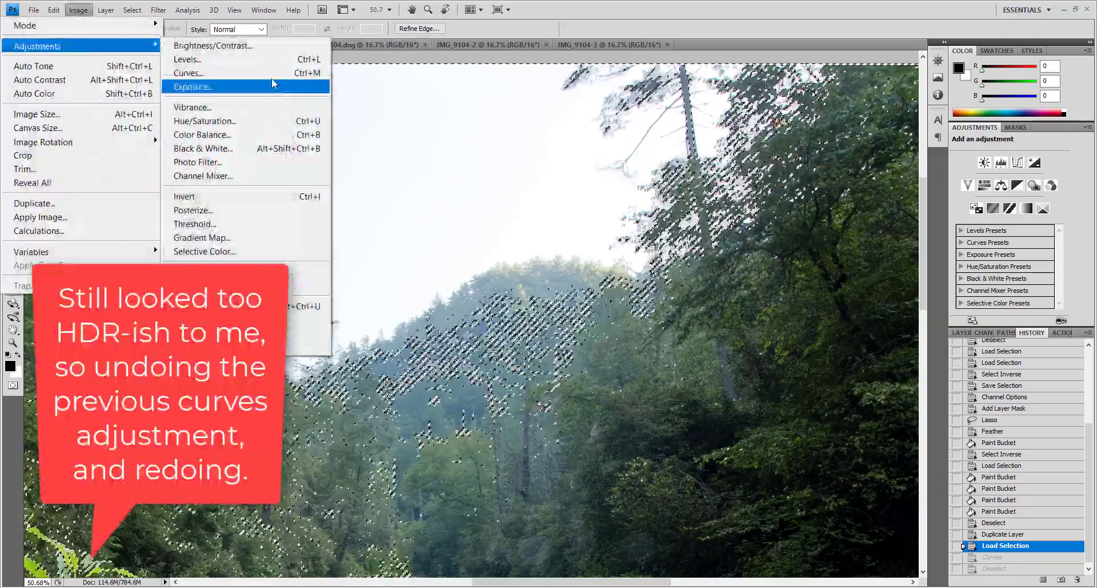
click(246, 89)
mouse_move(960, 340)
mouse_down()
mouse_move(978, 286)
mouse_move(965, 351)
mouse_up()
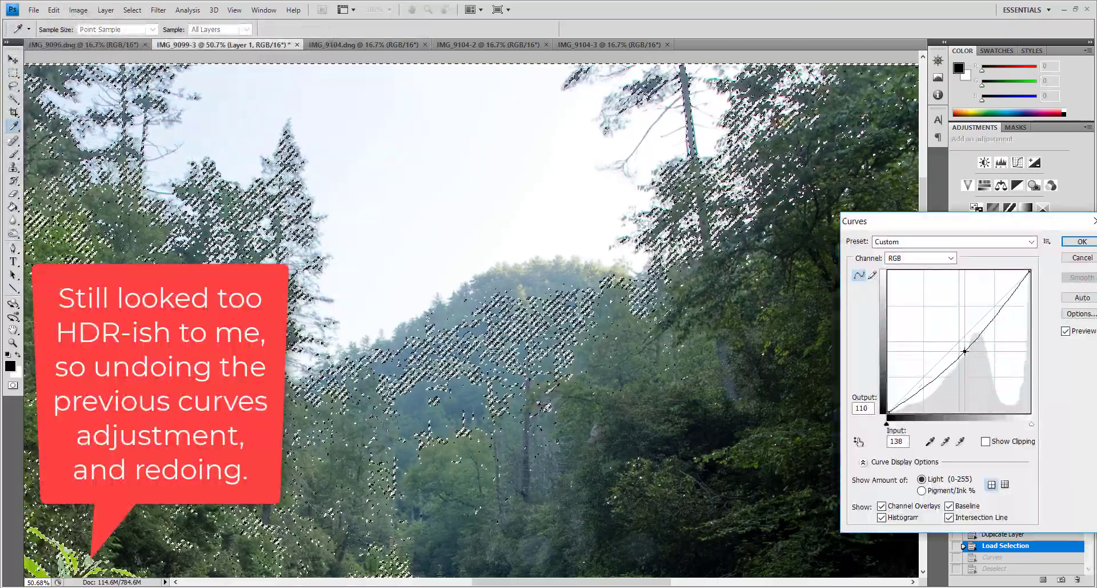
click(1082, 242)
click(78, 9)
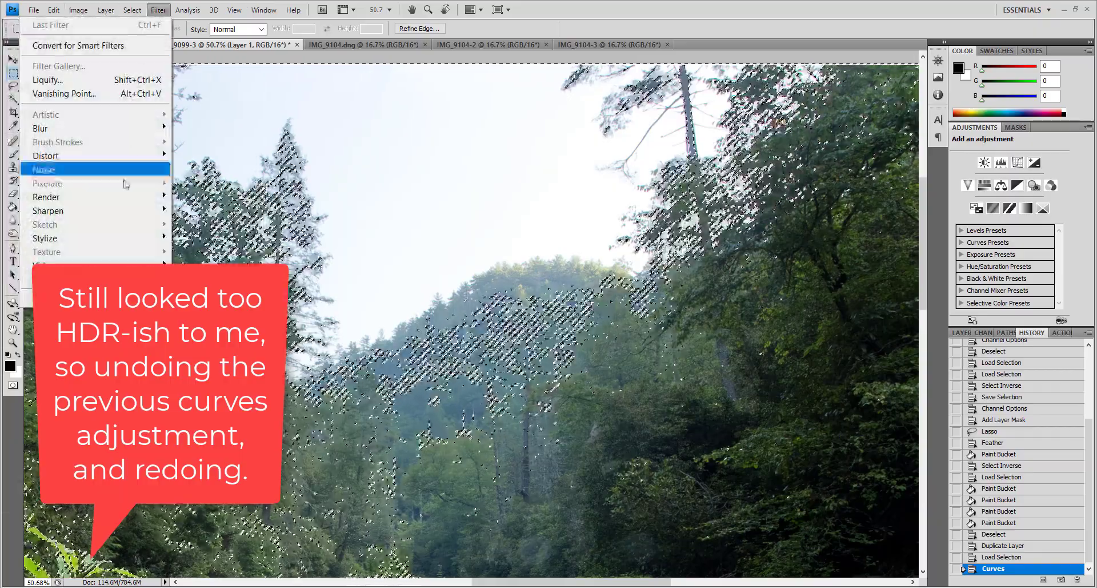
Apply Unsharp Mask with Amount 81%, Radius 8.3 pixels, Threshold 0 to the selected foliage
click(209, 265)
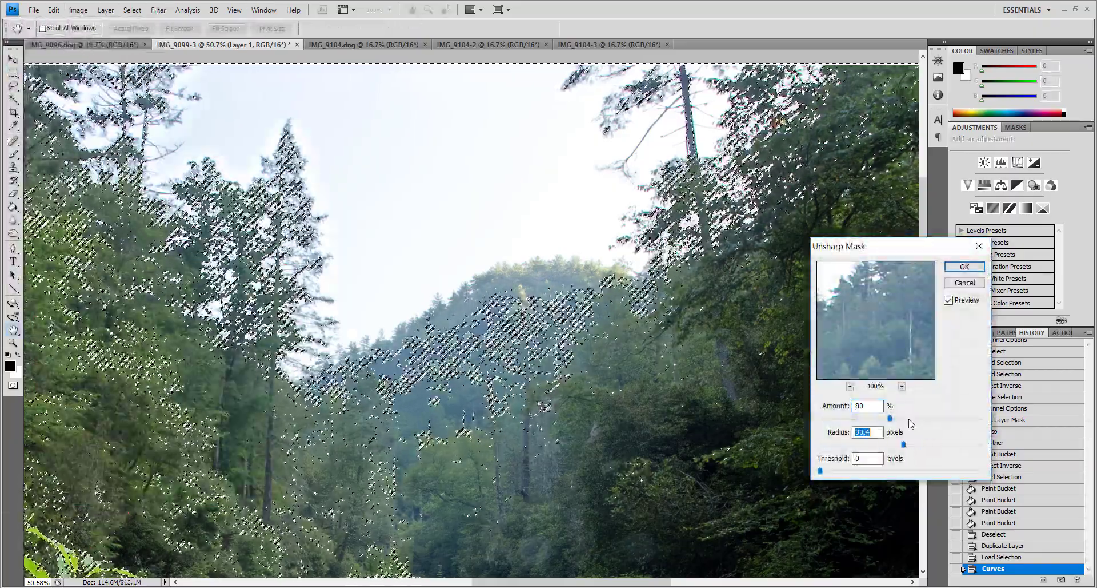
mouse_move(890, 418)
mouse_down()
mouse_move(944, 418)
mouse_move(980, 445)
mouse_move(878, 444)
mouse_up()
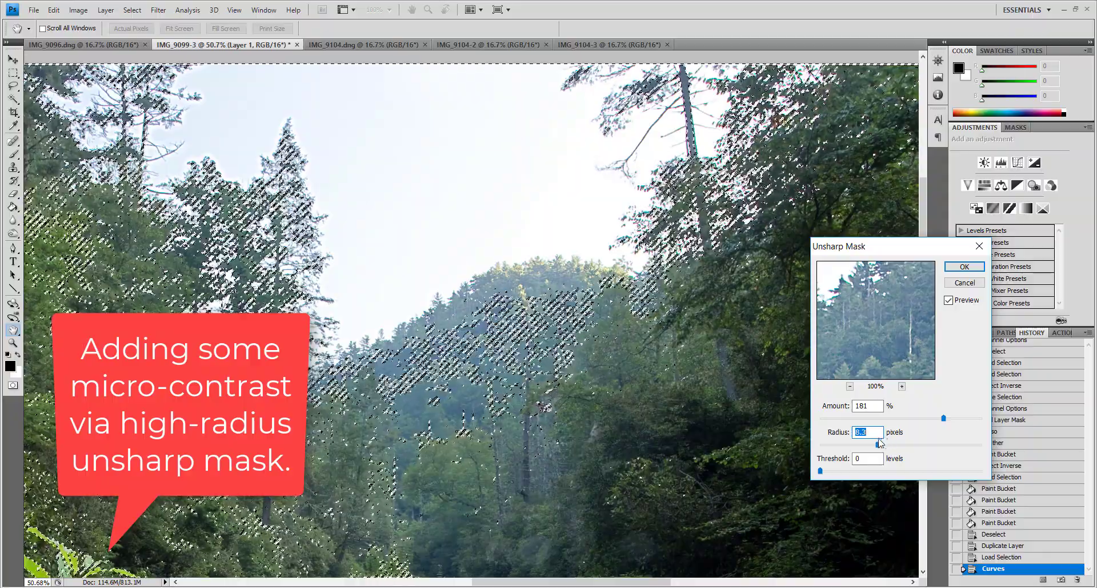
drag(944, 418, 890, 418)
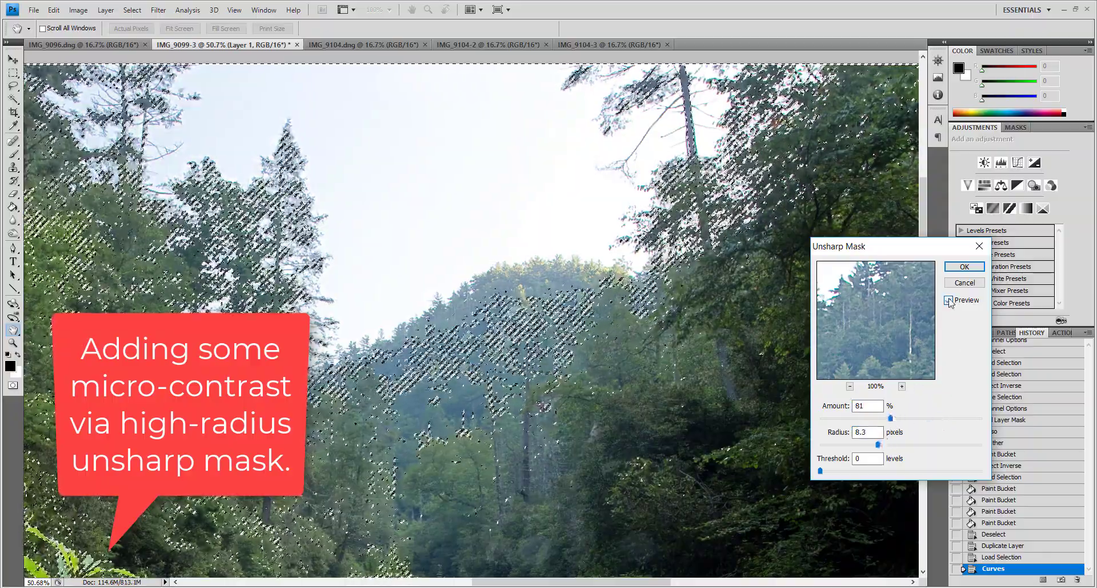
click(949, 300)
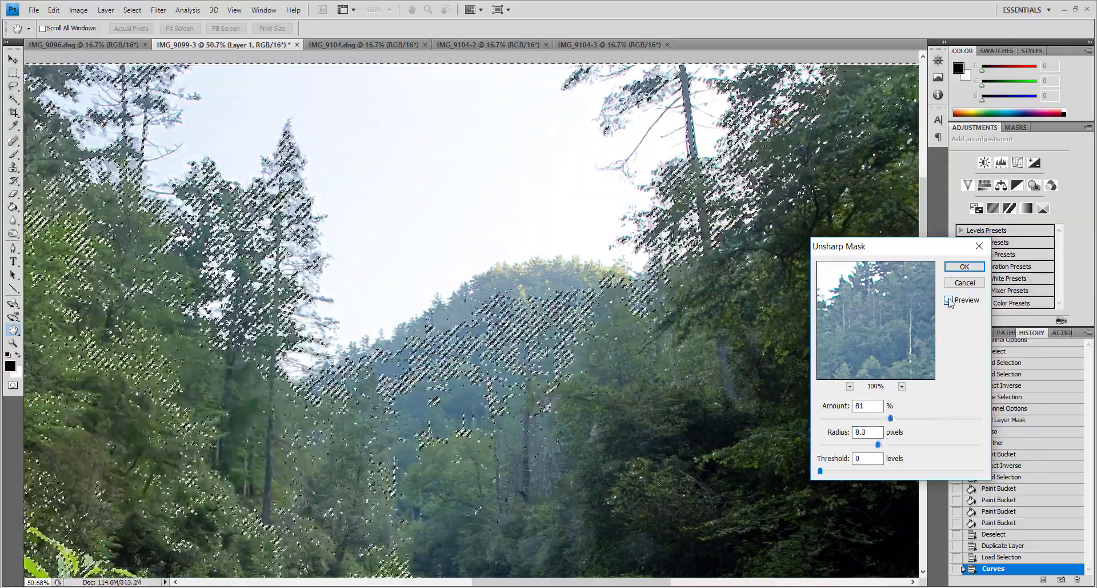
click(964, 266)
Deselect, show the Layers panel, and toggle Layer 1 copy on and off to compare
key(m)
key(ctrl+d)
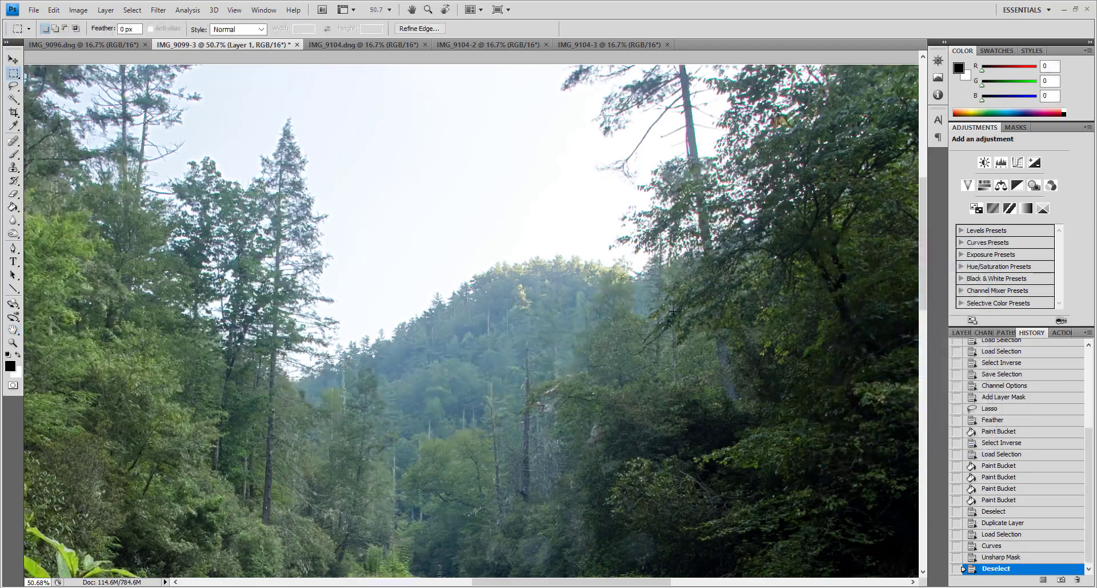
click(963, 333)
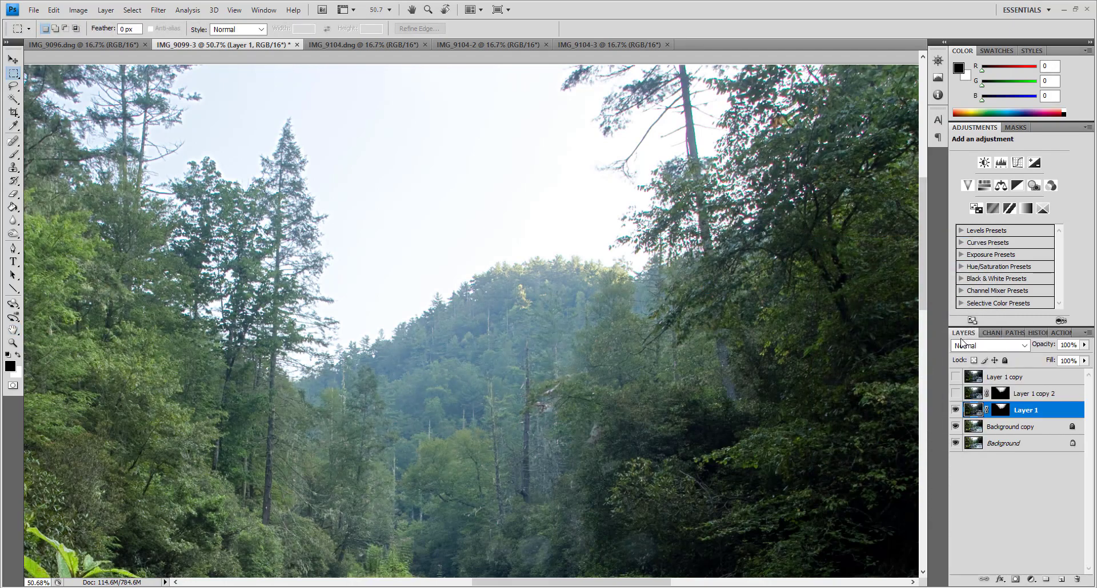
click(955, 376)
click(956, 377)
click(956, 376)
click(961, 372)
click(956, 376)
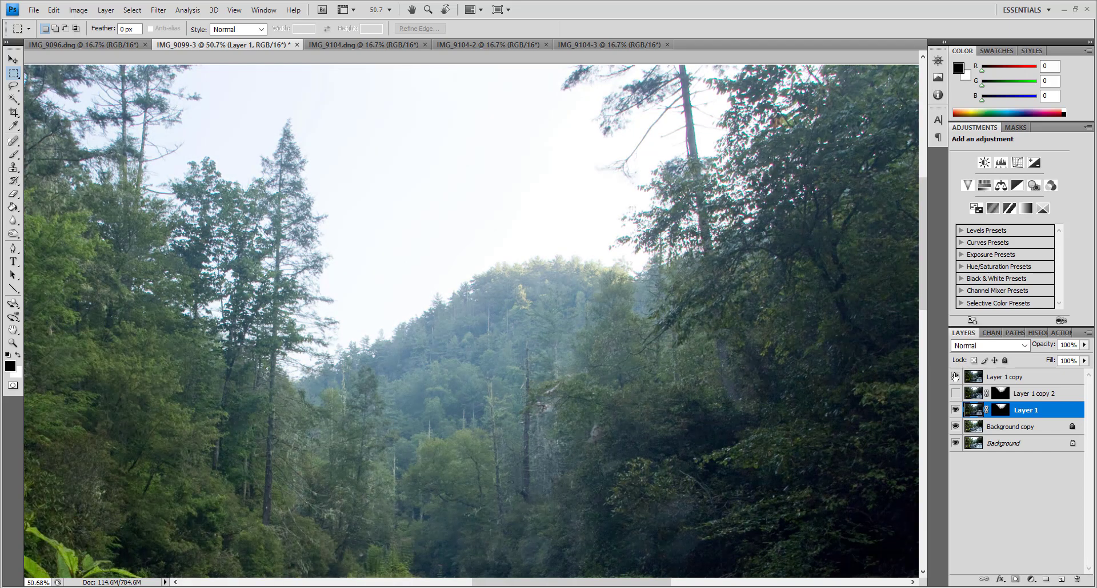
click(956, 376)
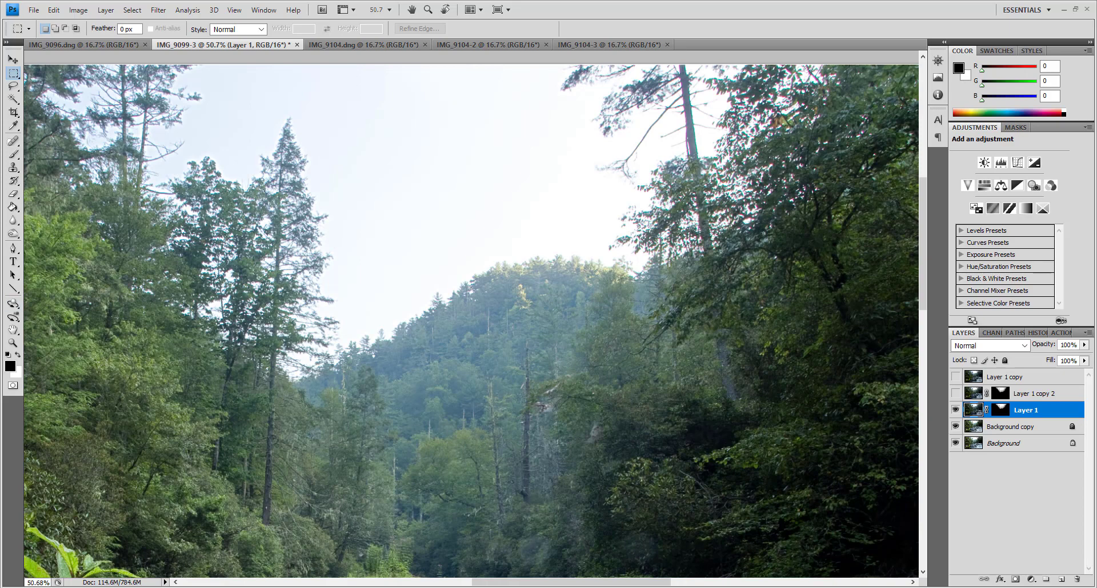
scroll(846, 363, up, 5)
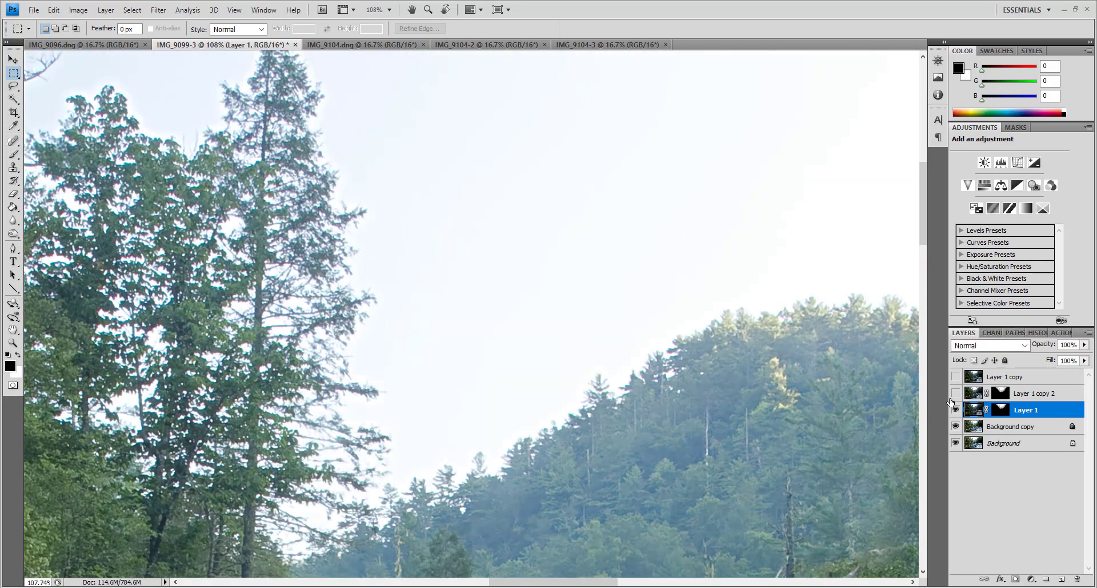
Toggle Layer 1 copy 2 while zooming to compare, leaving it hidden
click(956, 393)
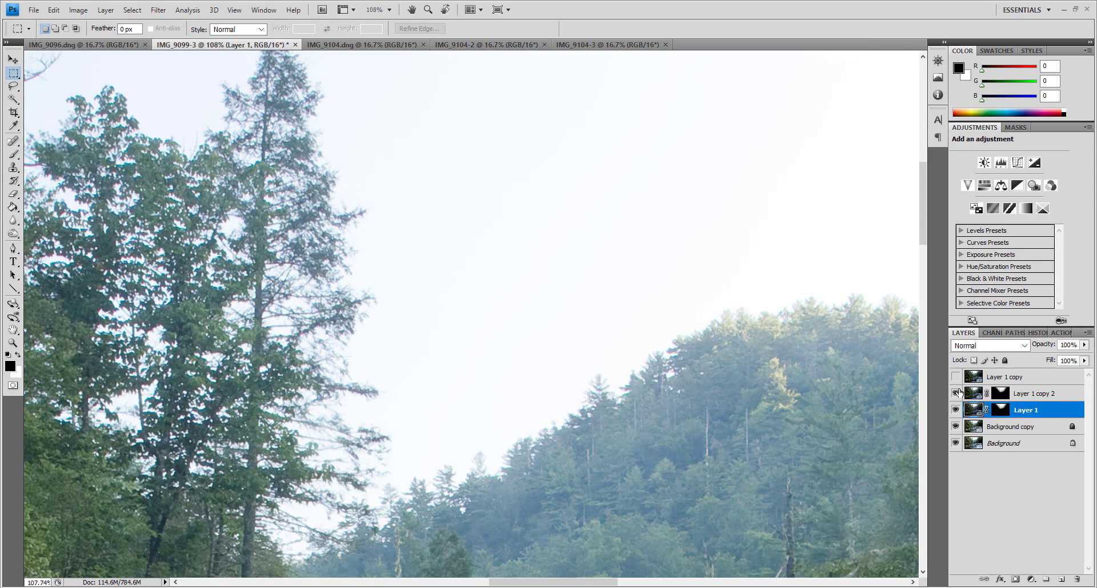
click(956, 392)
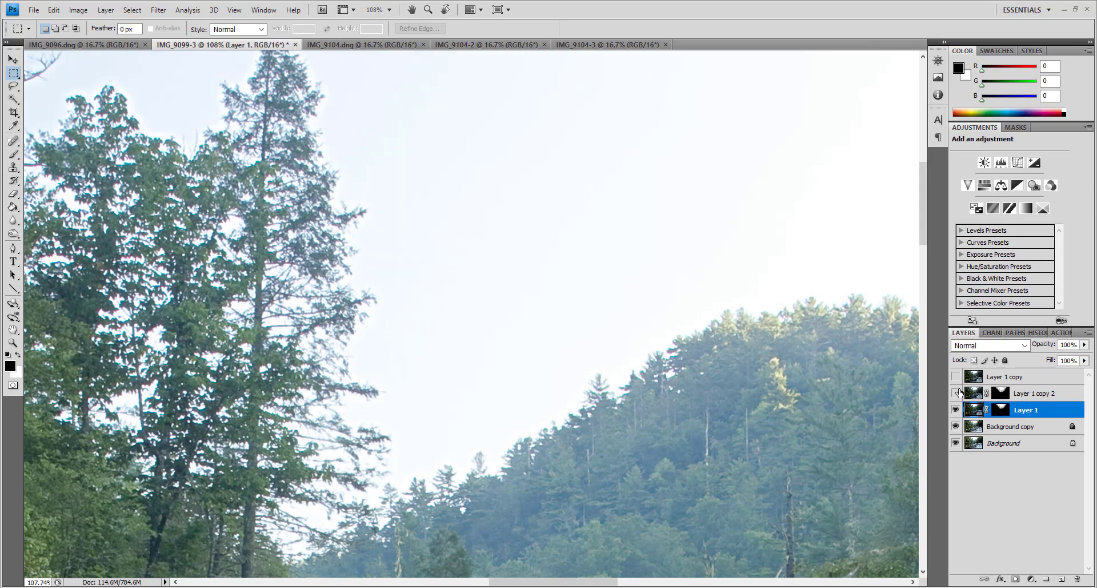
click(956, 392)
scroll(711, 359, down, 2)
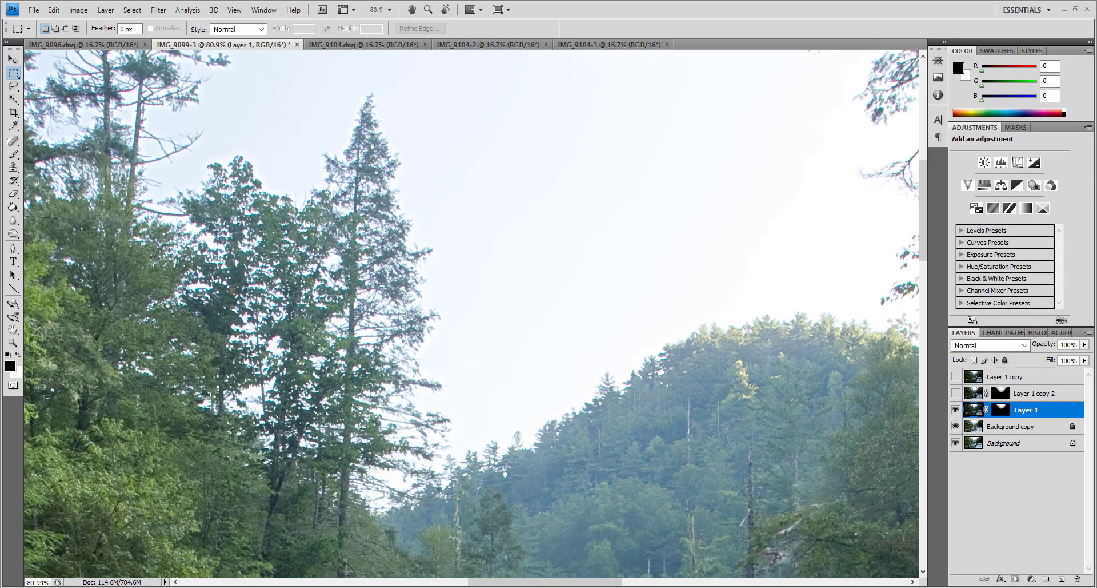
scroll(602, 358, down, 1)
scroll(617, 358, down, 1)
scroll(634, 356, down, 1)
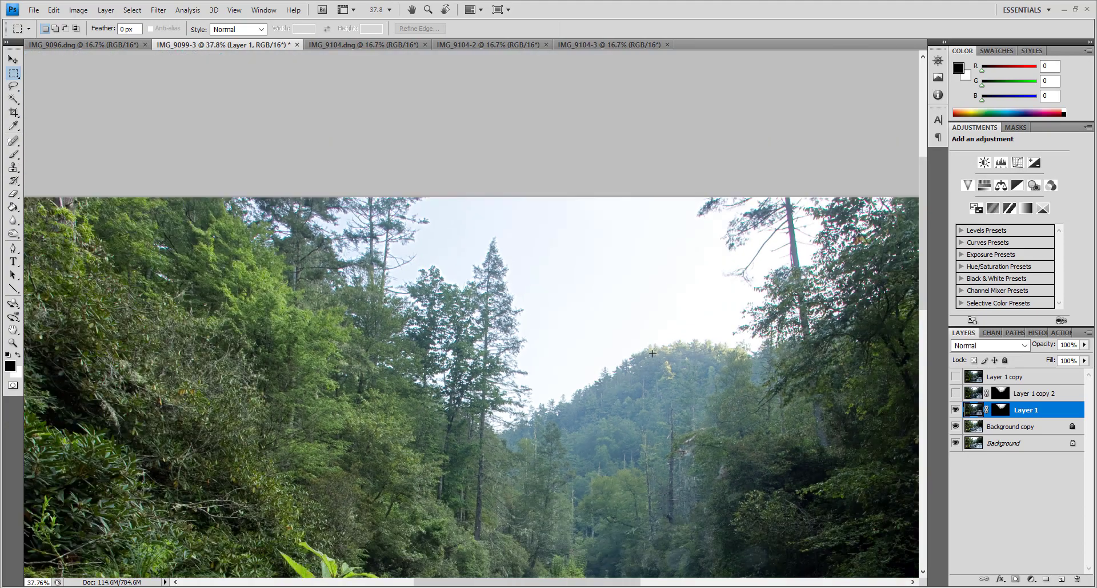
scroll(651, 354, up, 1)
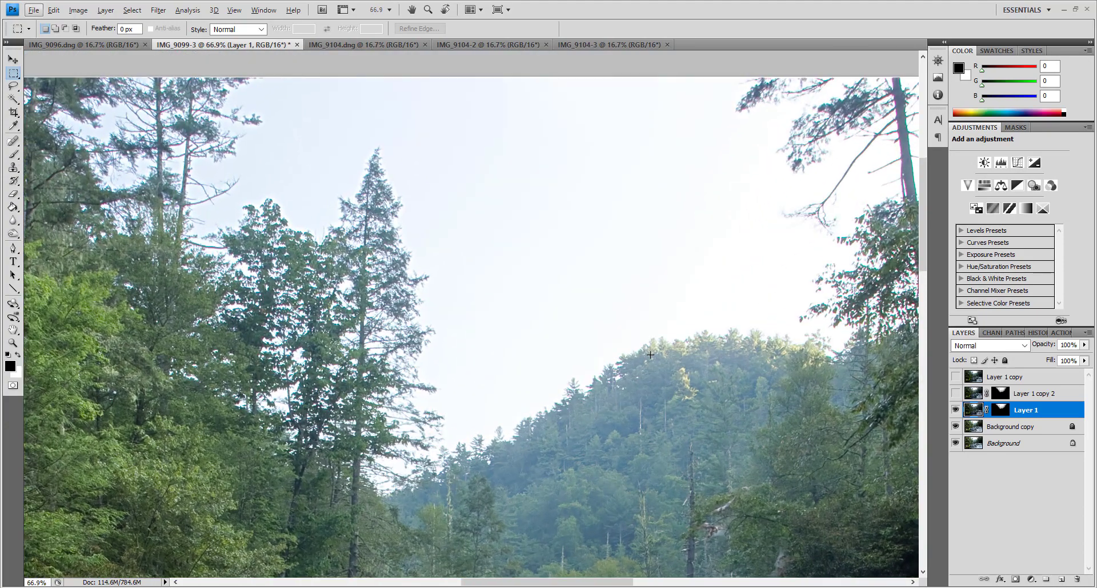
scroll(675, 321, down, 1)
scroll(672, 286, down, 1)
scroll(680, 338, down, 1)
click(956, 394)
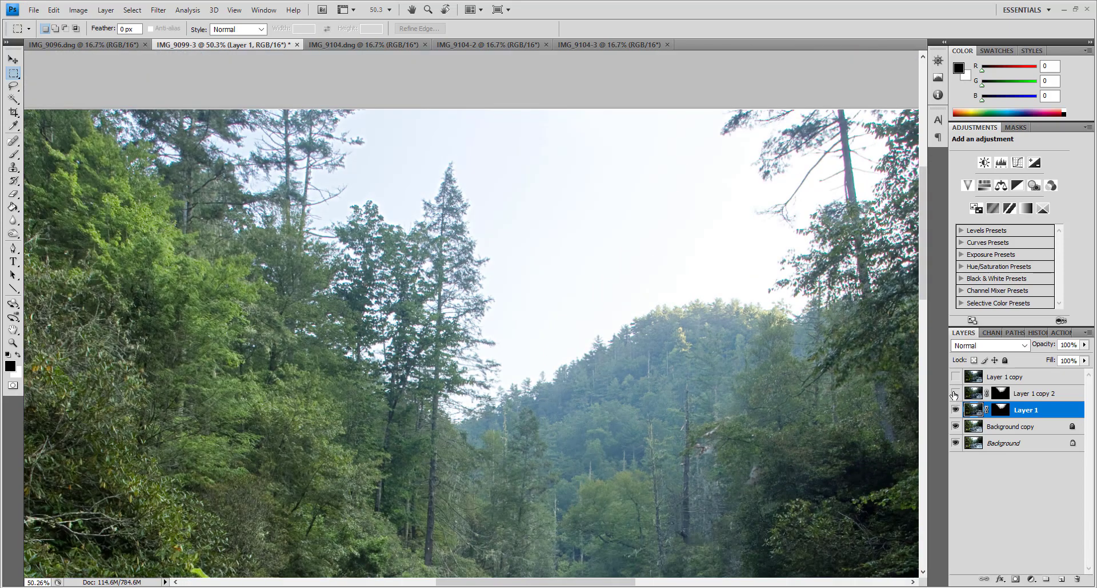
click(954, 395)
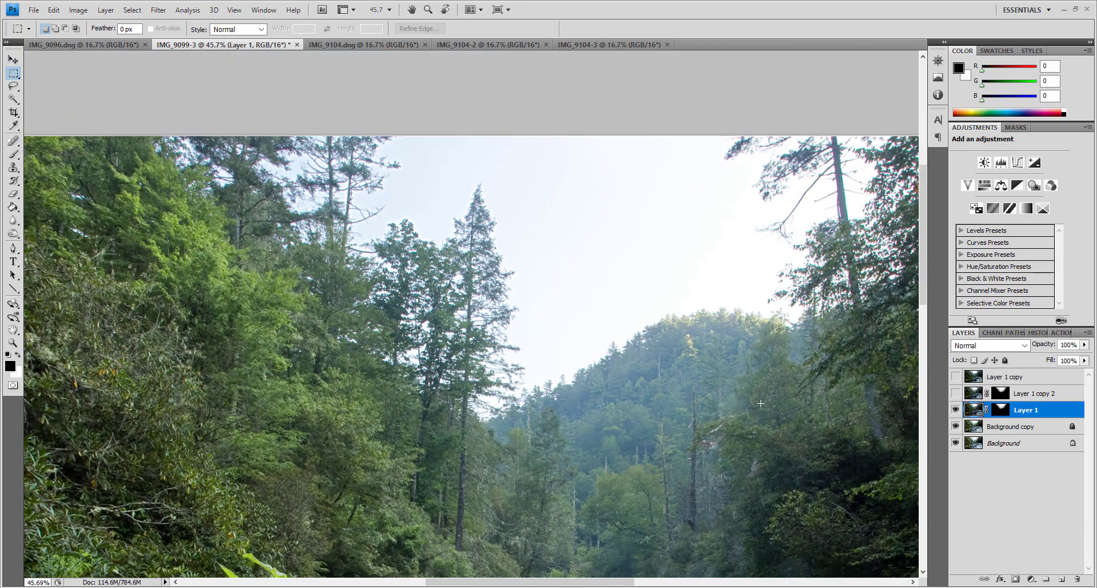
scroll(429, 213, down, 3)
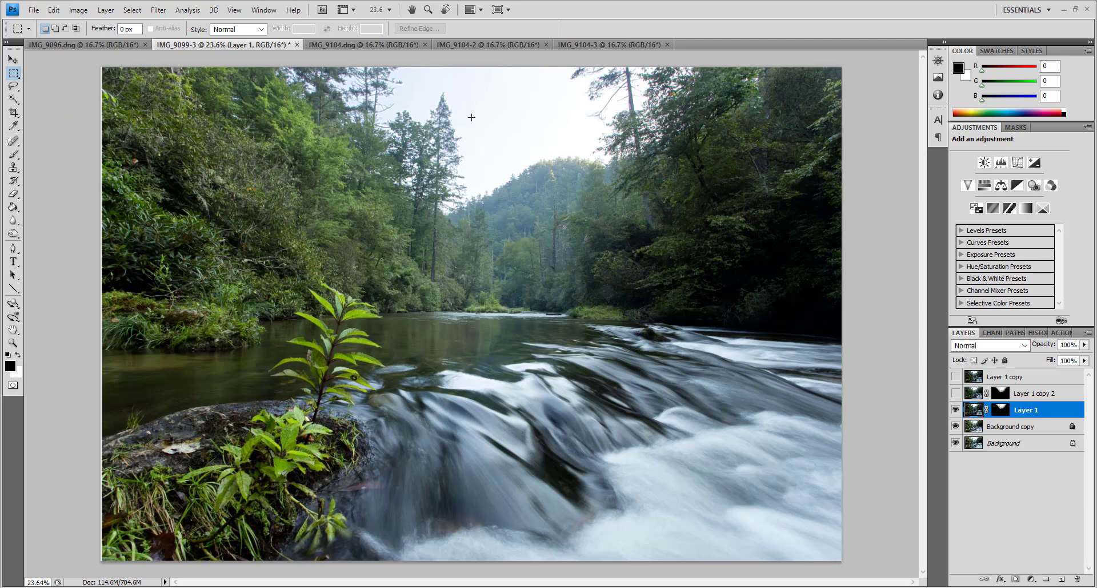
scroll(471, 117, up, 1)
Try lowering the luminance in the Match Color settings
click(78, 10)
mouse_move(81, 46)
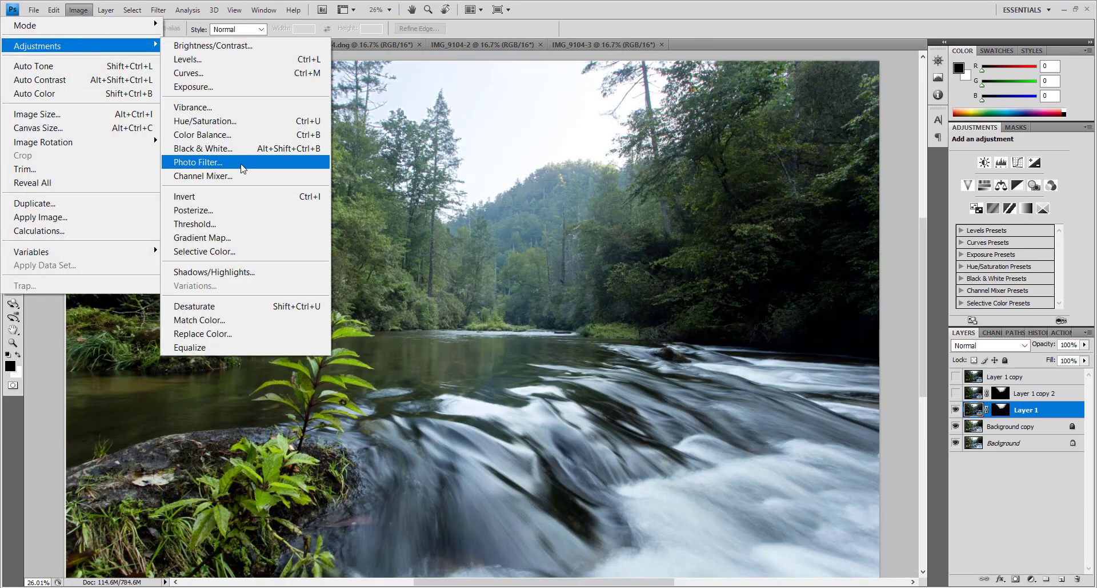
click(240, 319)
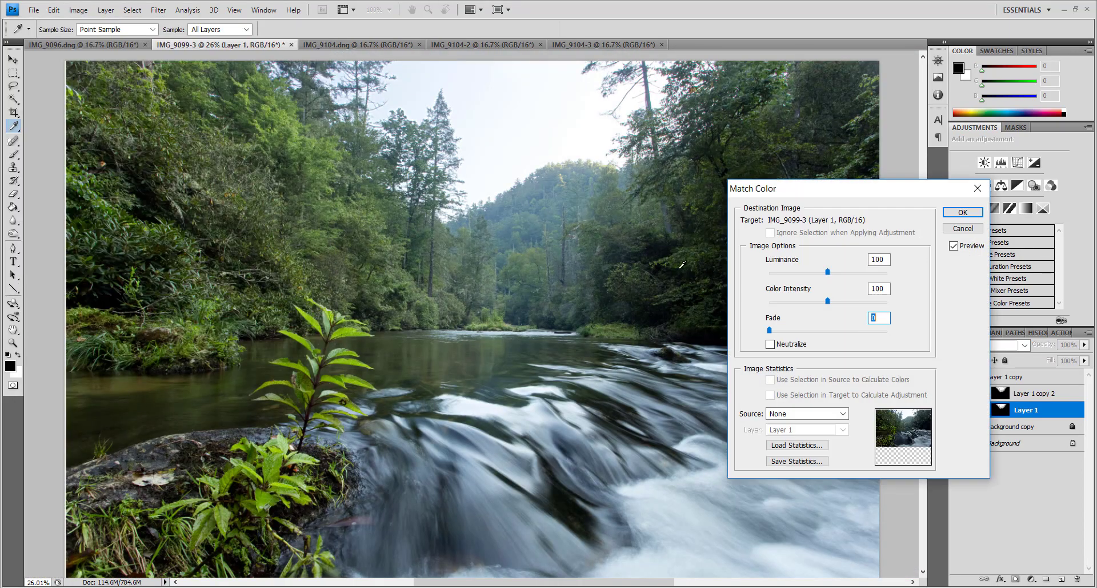
drag(827, 272, 783, 259)
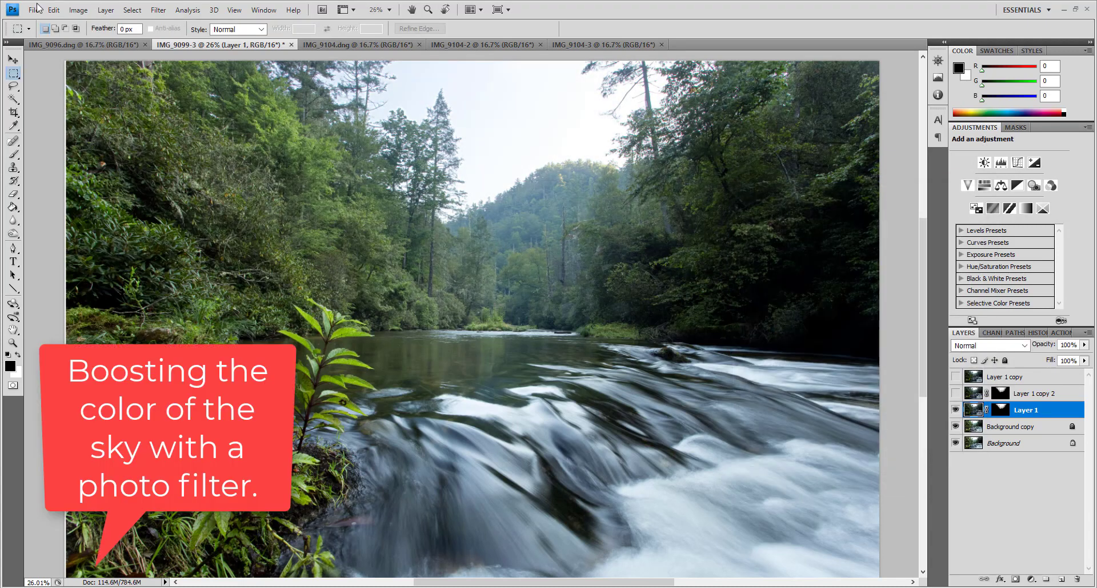
Apply a Cooling Photo Filter at 10% density with Preserve Luminosity turned off
click(78, 9)
mouse_move(78, 103)
click(198, 162)
click(920, 230)
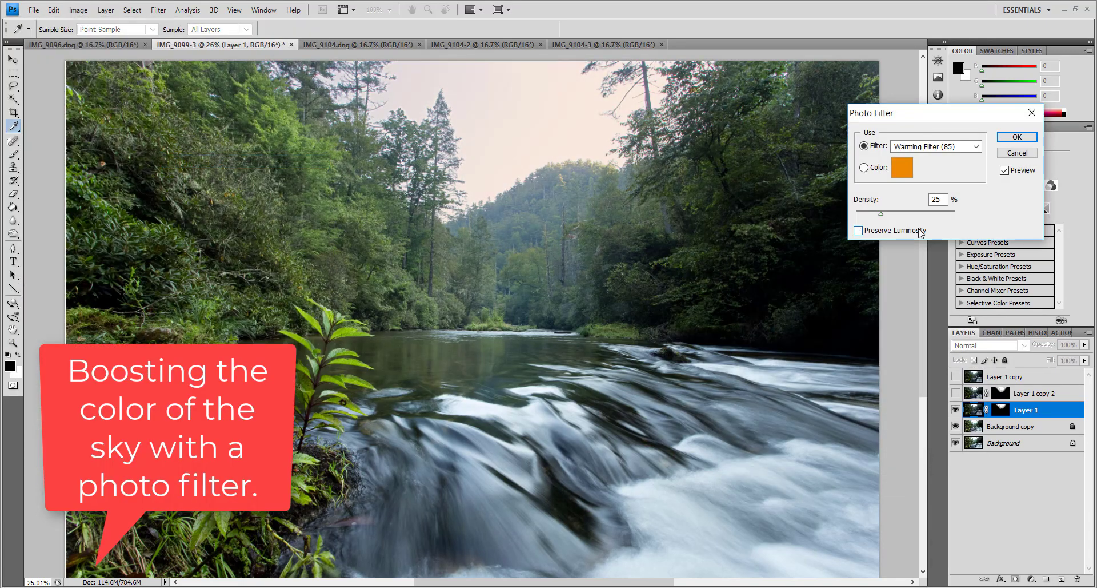
click(972, 149)
key(Down)
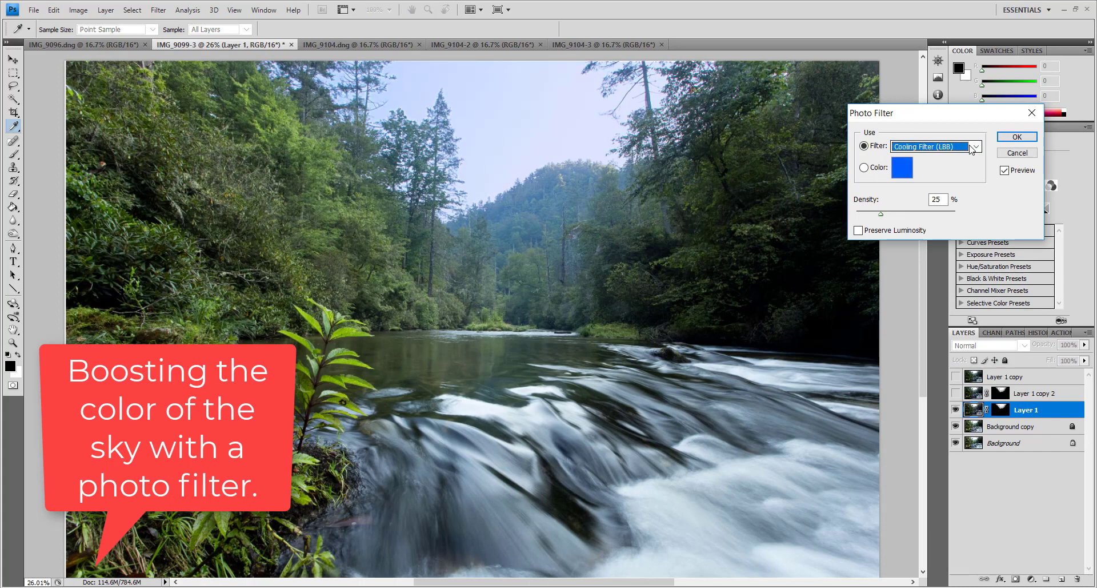
key(Down)
key(Down)
key(Down)
key(Up)
key(Up)
key(Down)
key(Down)
key(Down)
key(Down)
key(Down)
key(Down)
key(Down)
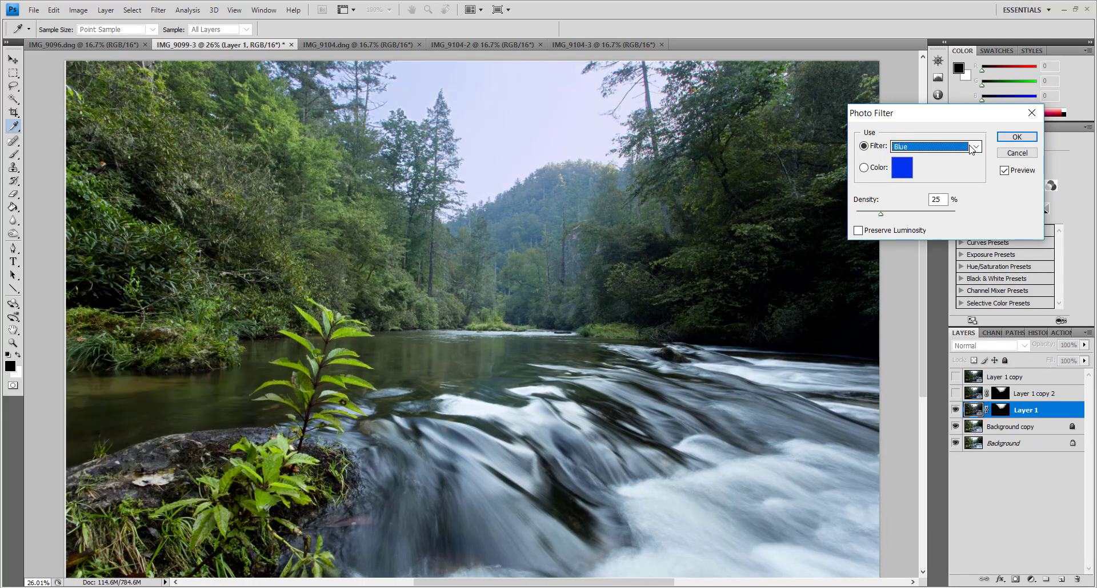
key(Tab)
text(10)
click(1005, 171)
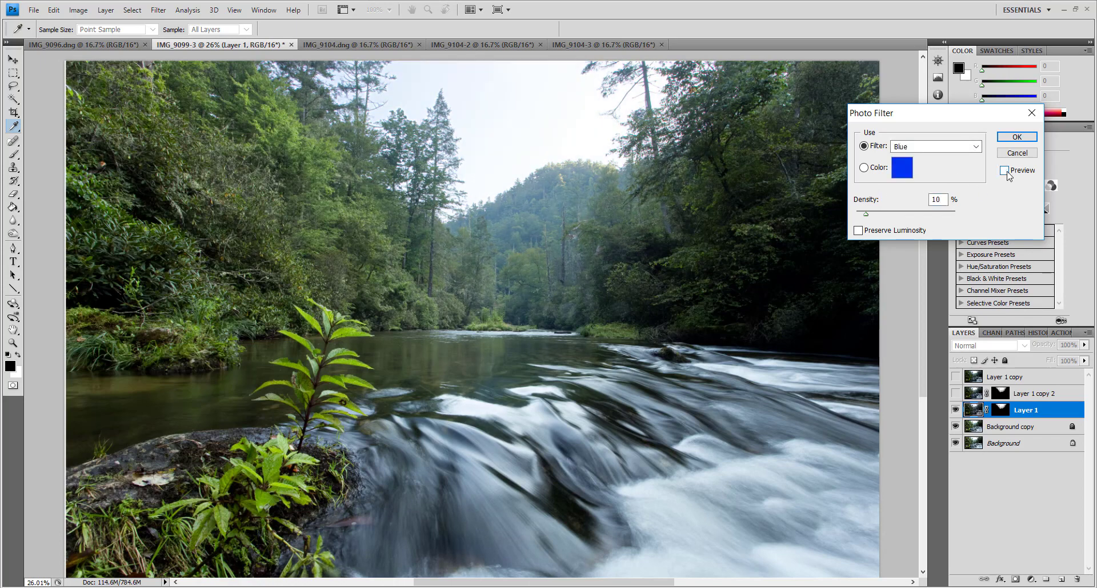
click(1005, 170)
click(933, 148)
click(920, 193)
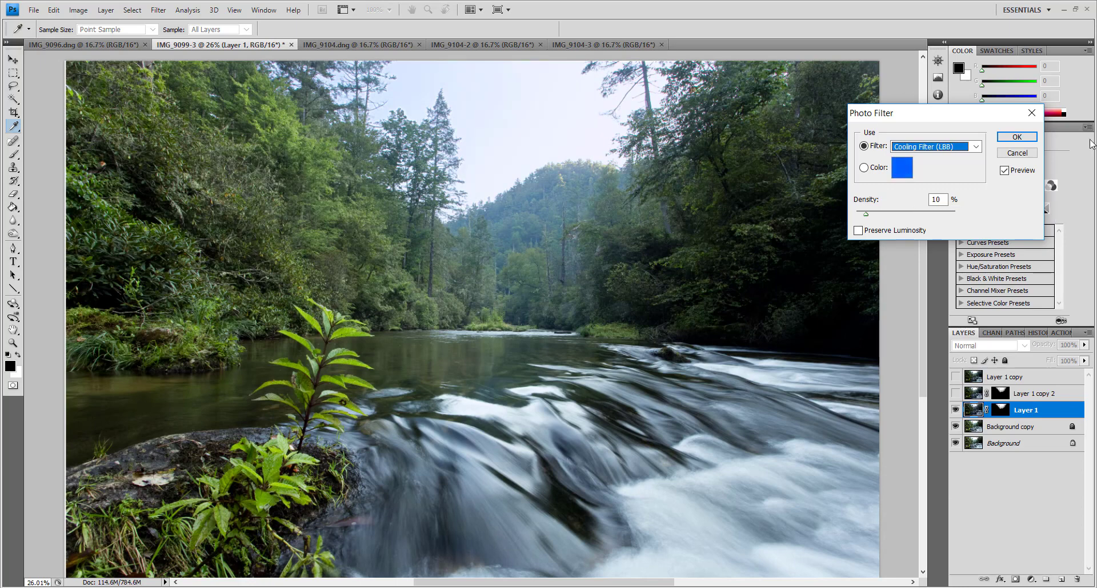
click(1016, 136)
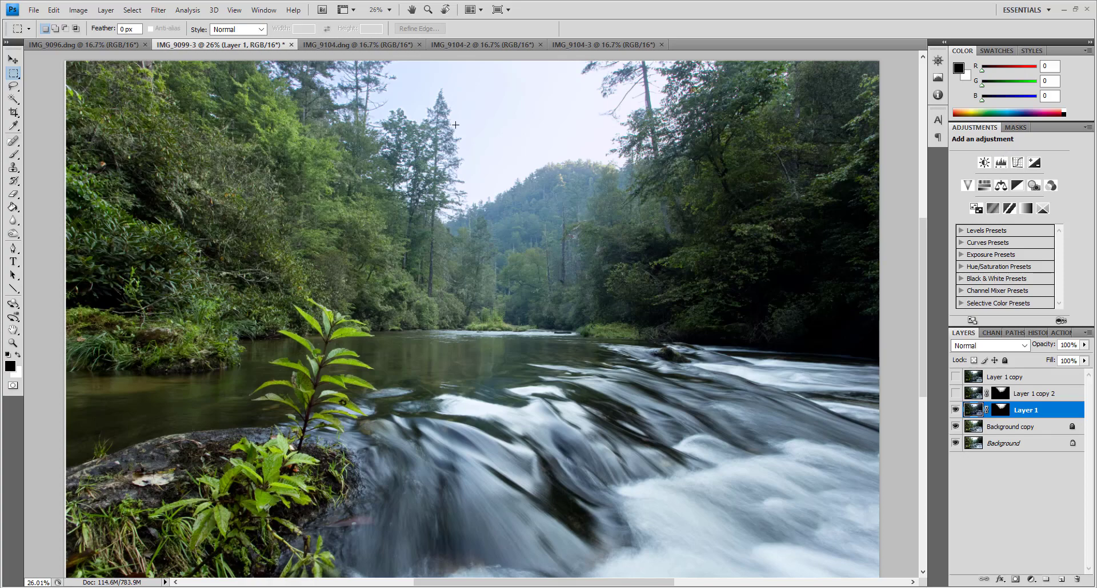
Zoom around the treetops, then show Layer 1 copy 2 and hide Layer 1
drag(398, 120, 469, 155)
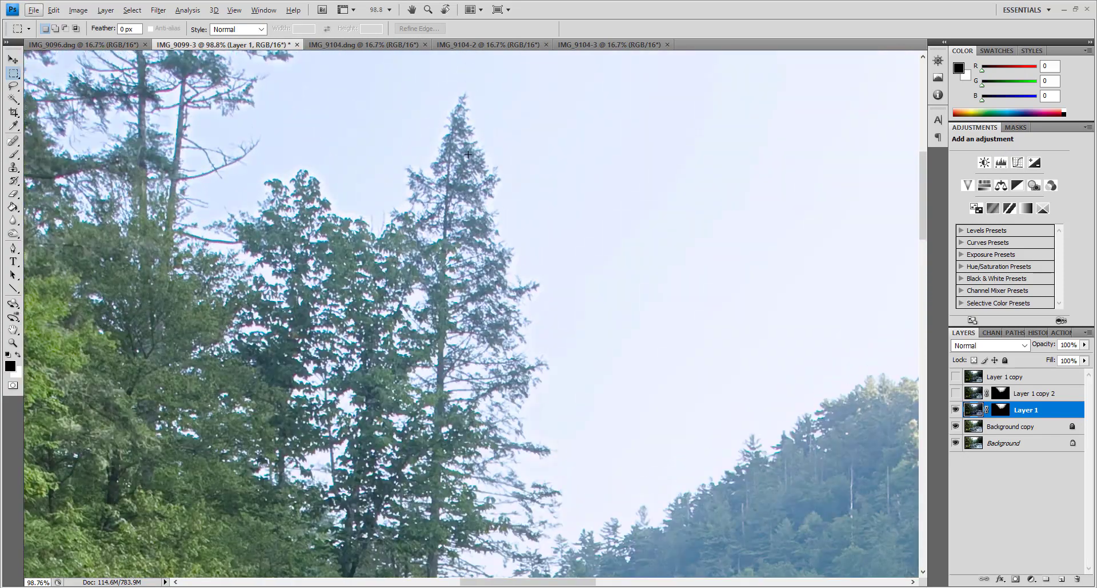
alt+click(468, 154)
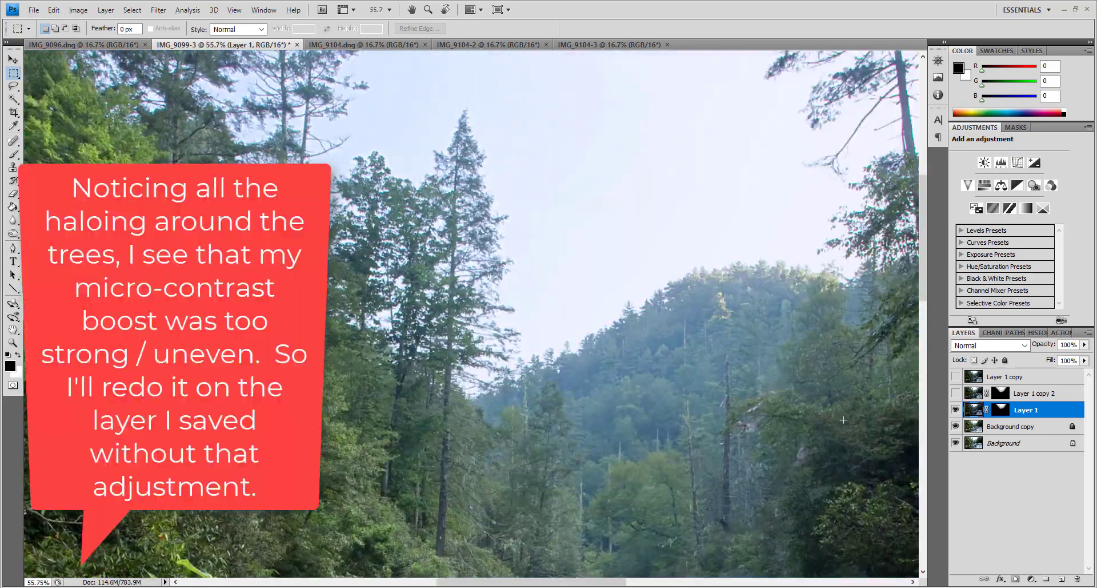
click(956, 393)
click(956, 409)
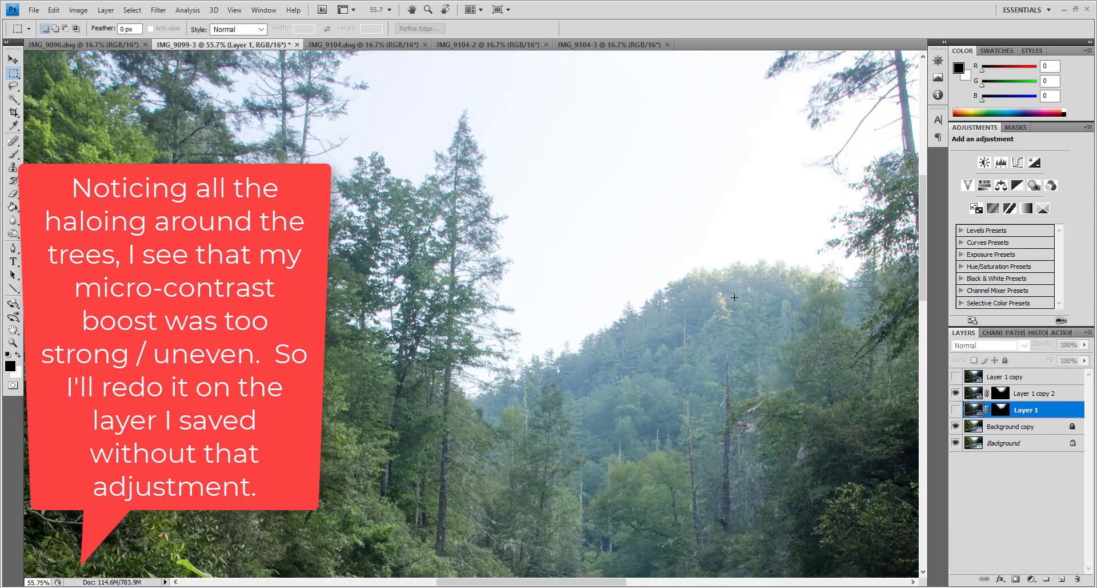
scroll(497, 171, down, 3)
Open Photo Filter on Layer 1 copy 2 and set density to 10%
click(106, 10)
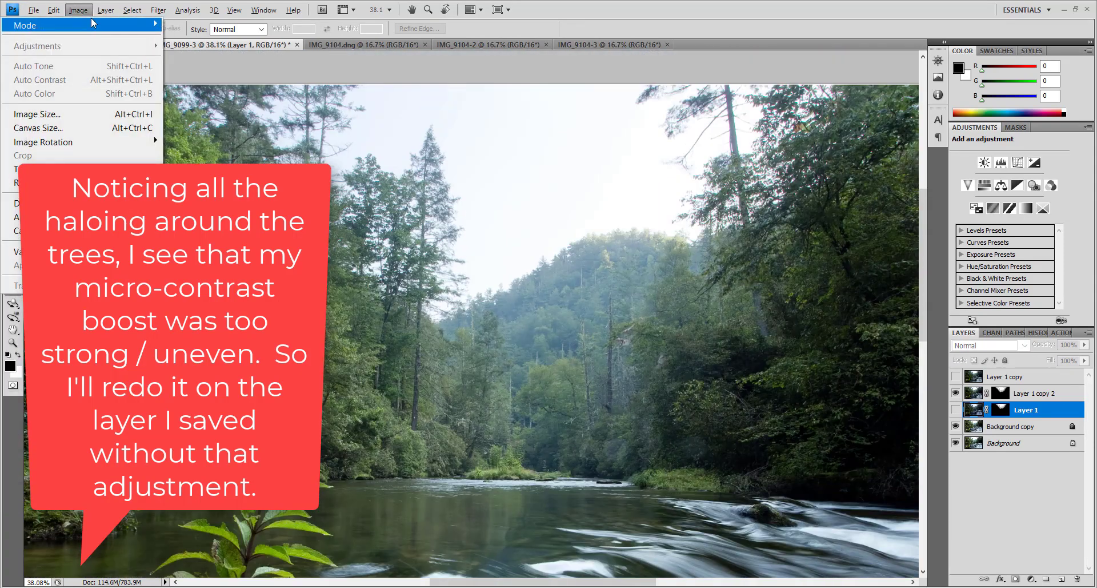
click(1035, 394)
click(78, 10)
click(196, 162)
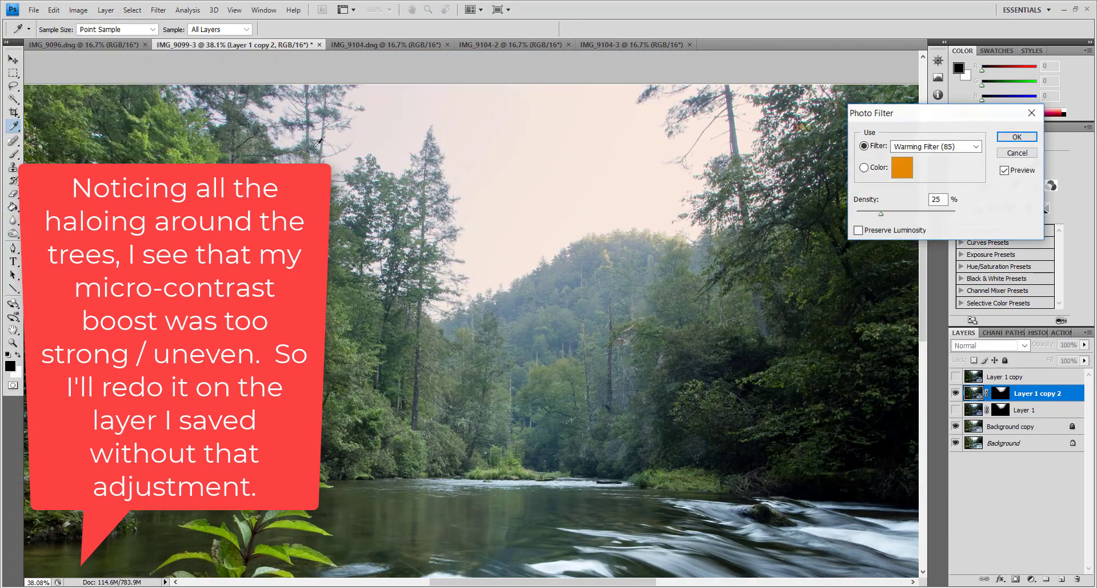
click(937, 146)
double_click(937, 199)
text(10)
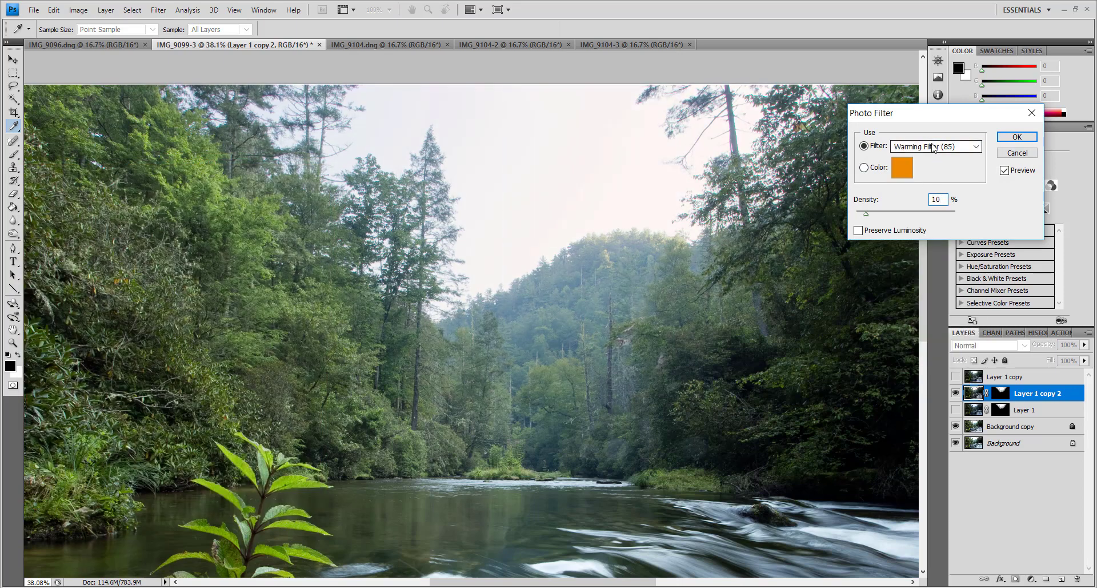
Switch the preset to Cooling Filter (LBB), preview it, and apply the filter
click(937, 147)
click(935, 188)
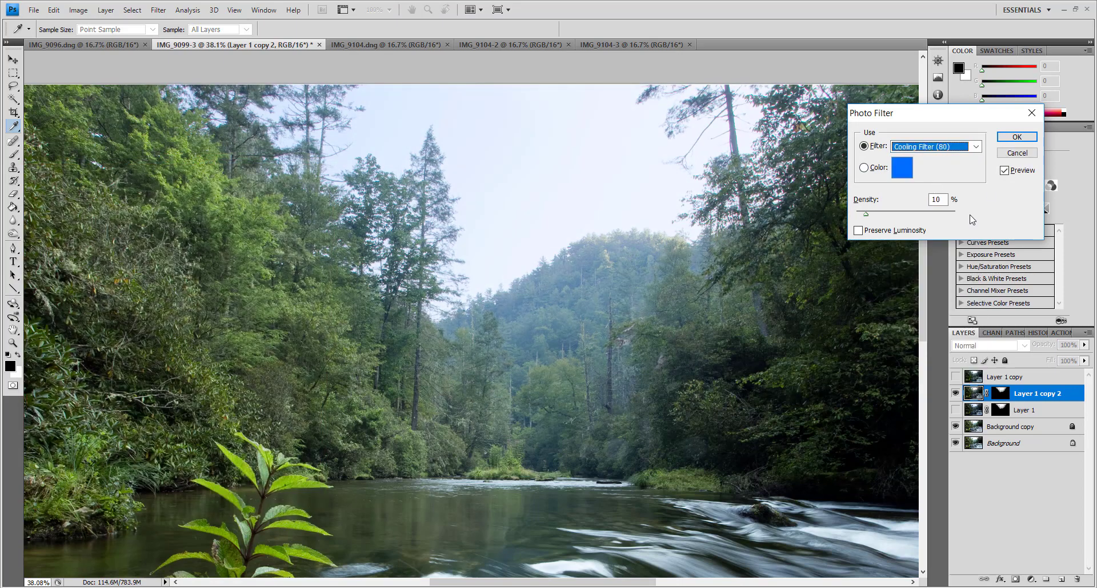
scroll(920, 307, down, 1)
key(alt)
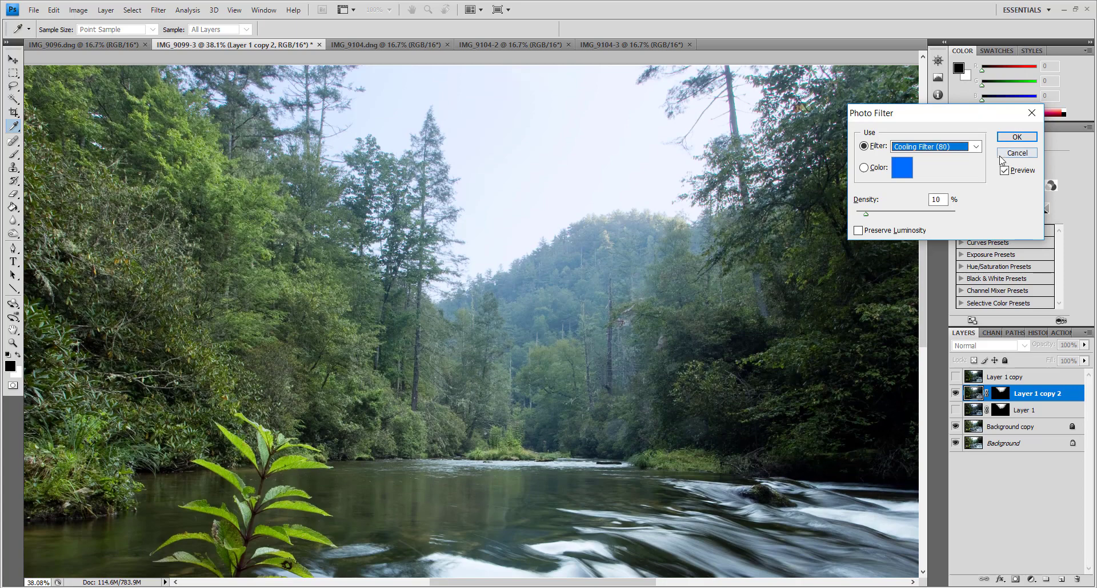
click(966, 147)
click(943, 200)
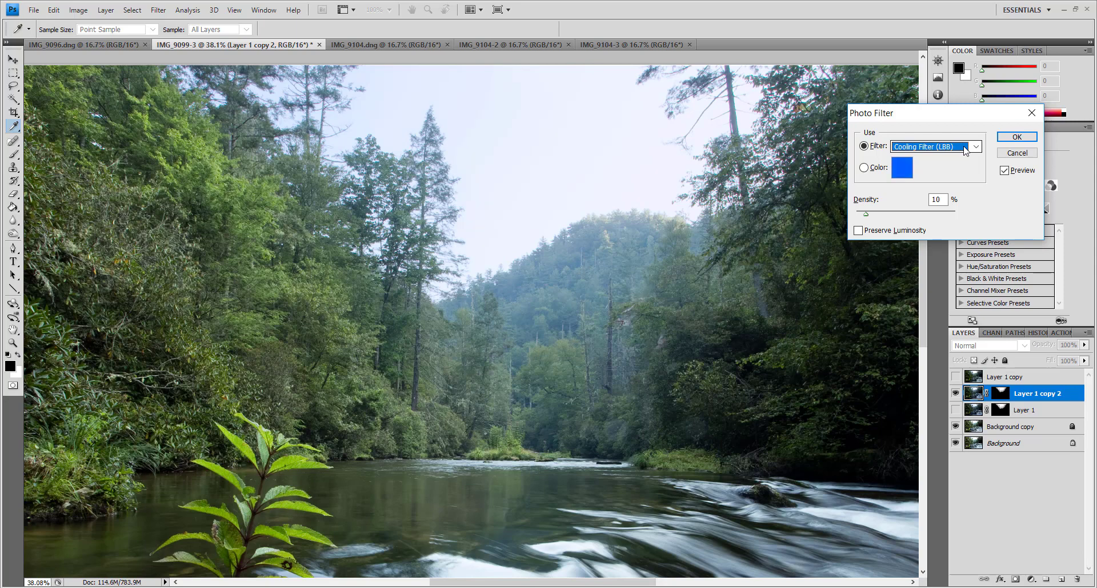
click(1005, 170)
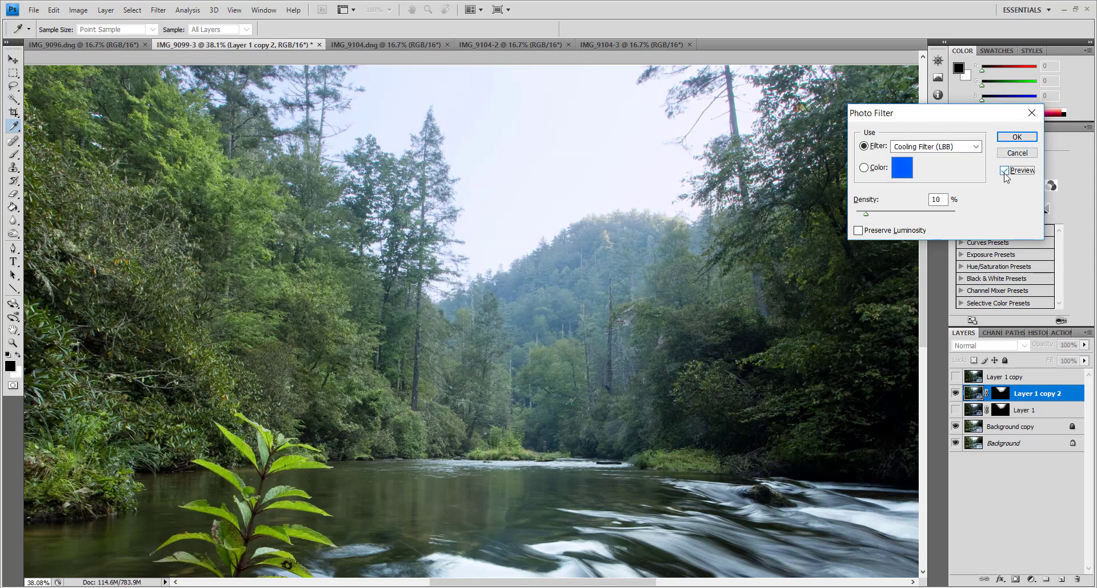
click(1016, 138)
key(m)
scroll(509, 207, down, 3)
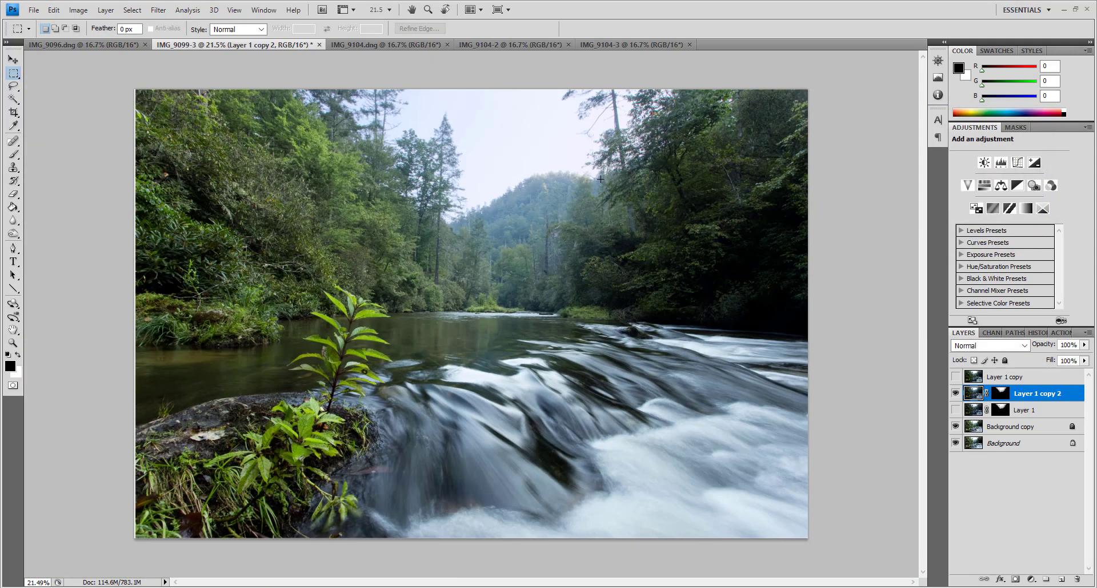
scroll(509, 207, up, 2)
scroll(459, 214, up, 2)
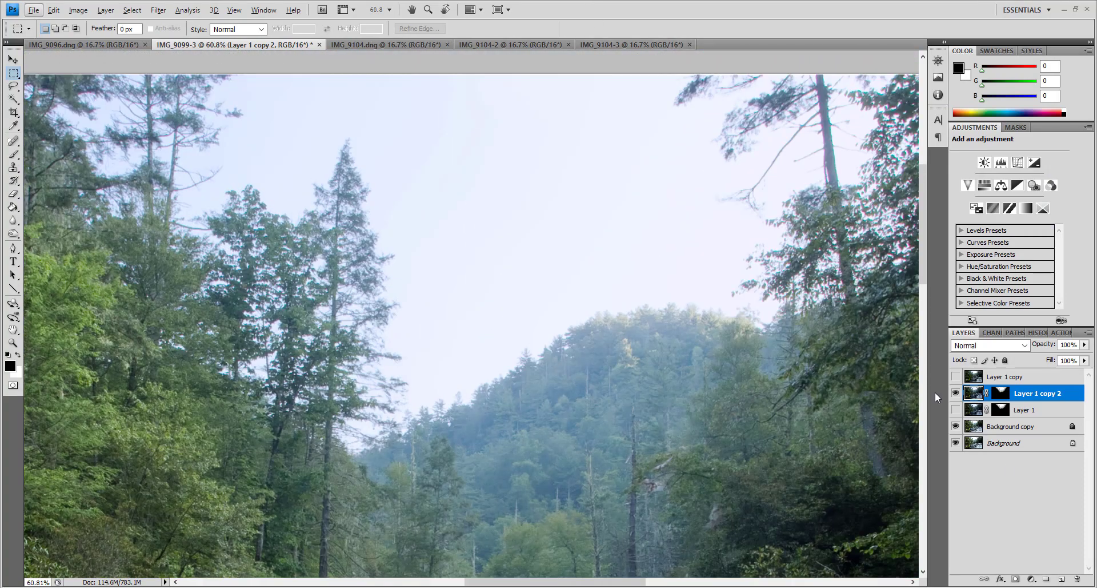
key(alt+shift+s)
key(alt+shift+n)
scroll(566, 246, down, 4)
scroll(566, 246, up, 2)
scroll(566, 246, up, 1)
scroll(535, 258, up, 1)
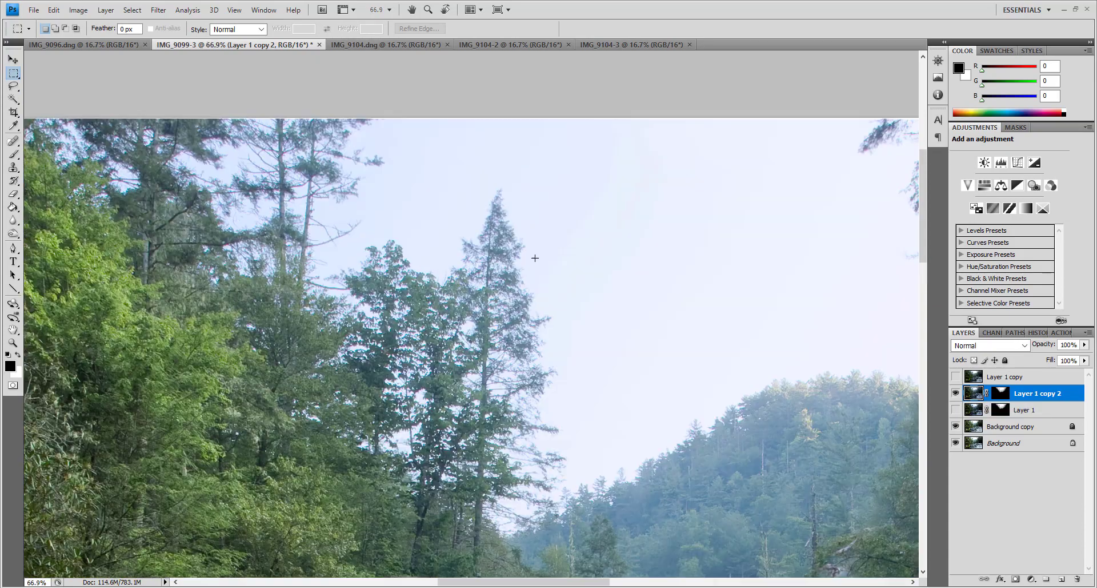
scroll(535, 258, up, 2)
scroll(535, 263, down, 3)
scroll(533, 281, down, 3)
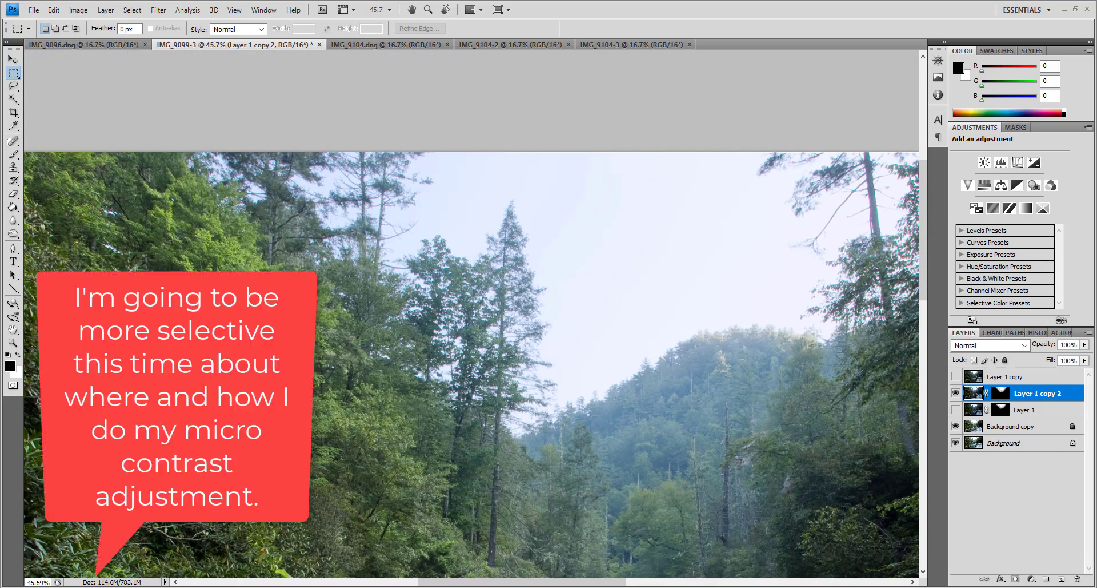
key(l)
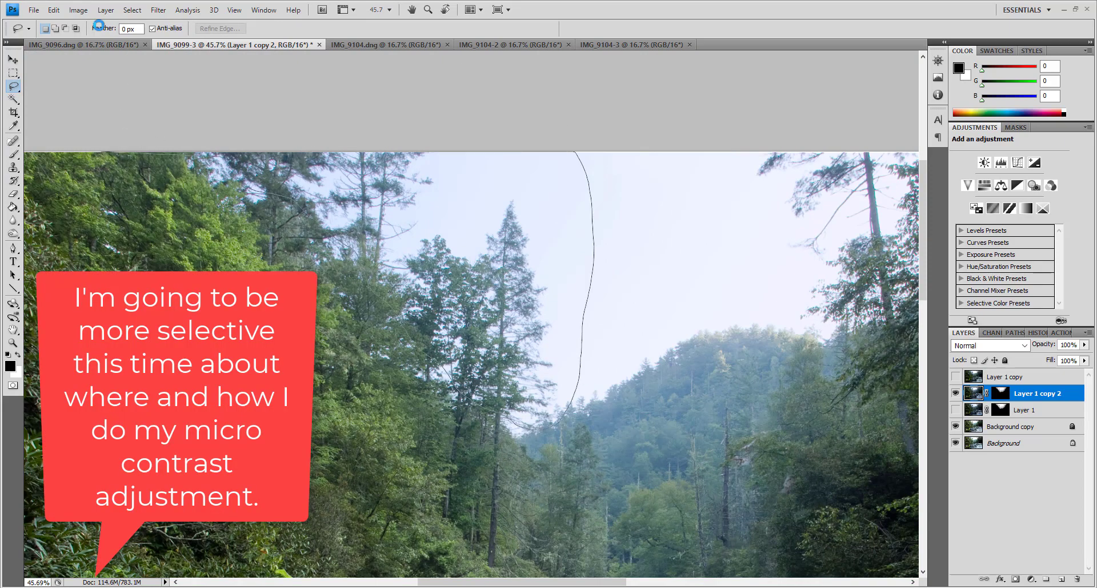
Lasso the tall trees left of the sky and feather the selection
drag(561, 419, 150, 152)
key(shift+F6)
key(Return)
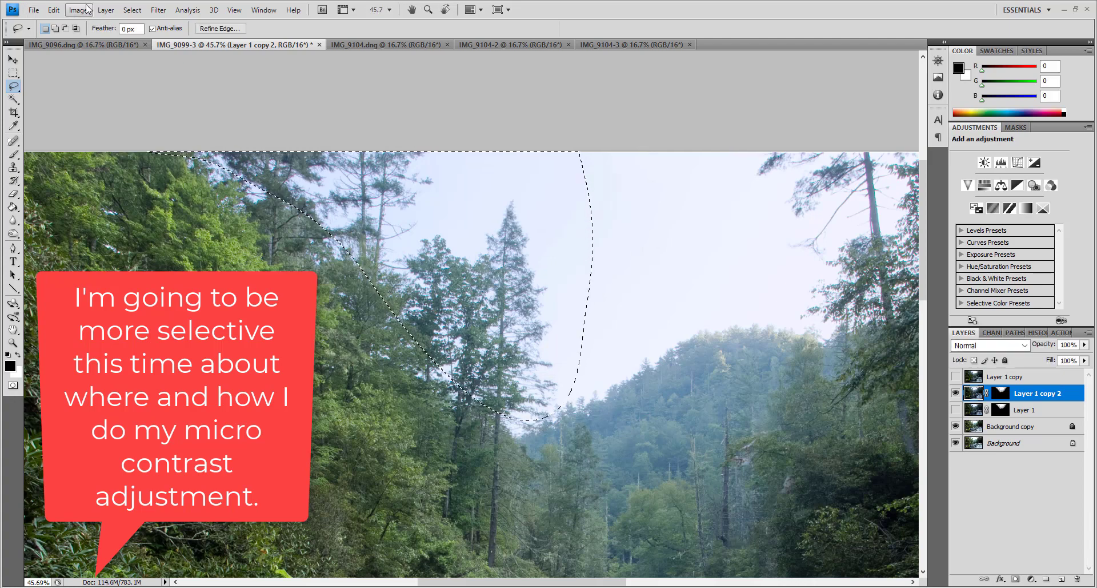
Apply Levels to the selection with the black input level set to 15
click(78, 10)
click(323, 52)
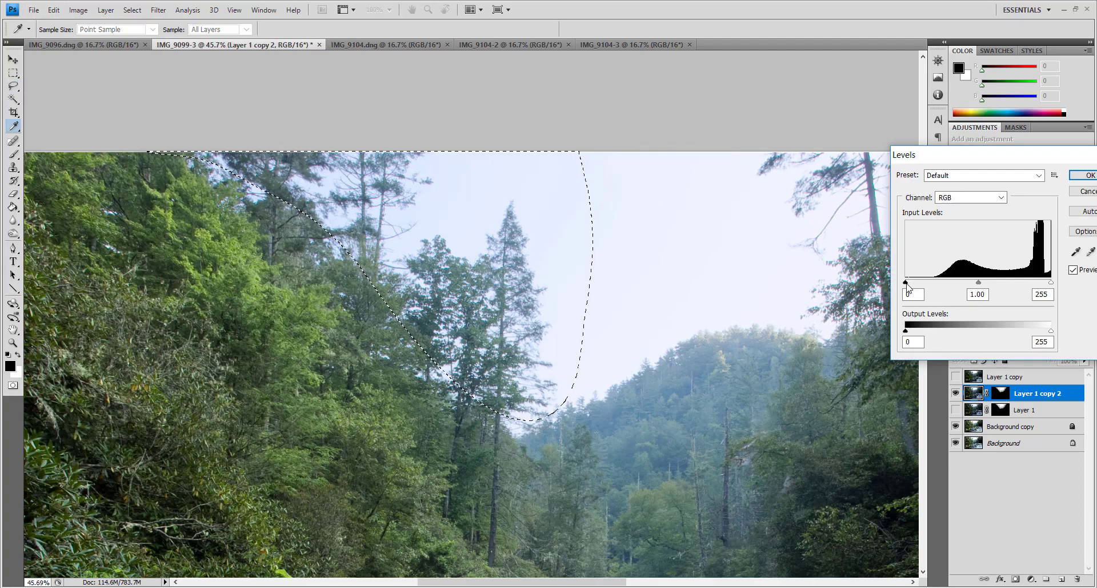
drag(906, 281, 922, 282)
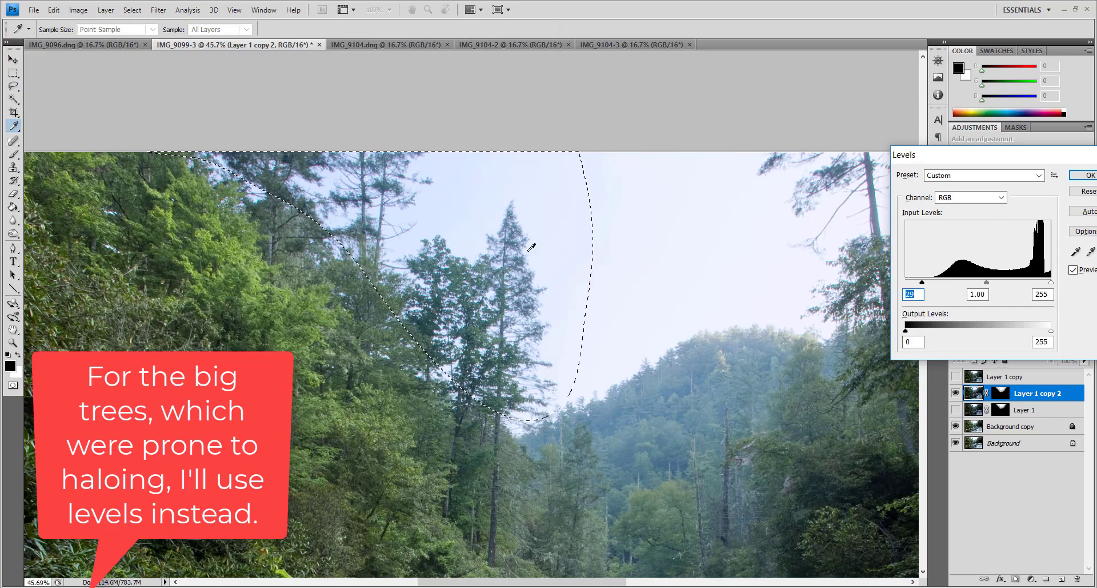
drag(943, 155, 1007, 240)
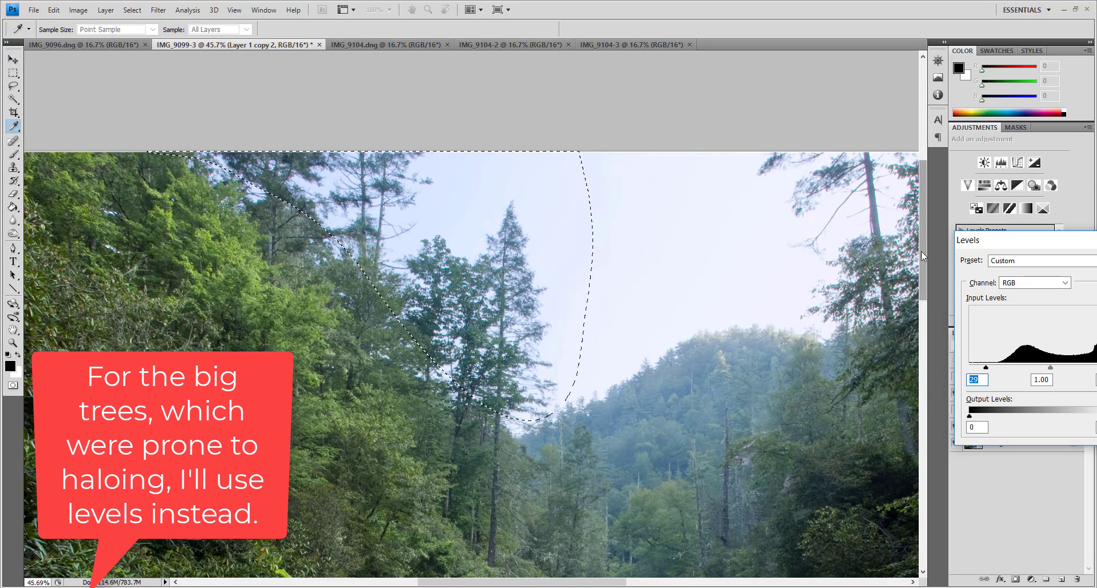
drag(923, 256, 923, 225)
drag(1006, 240, 891, 239)
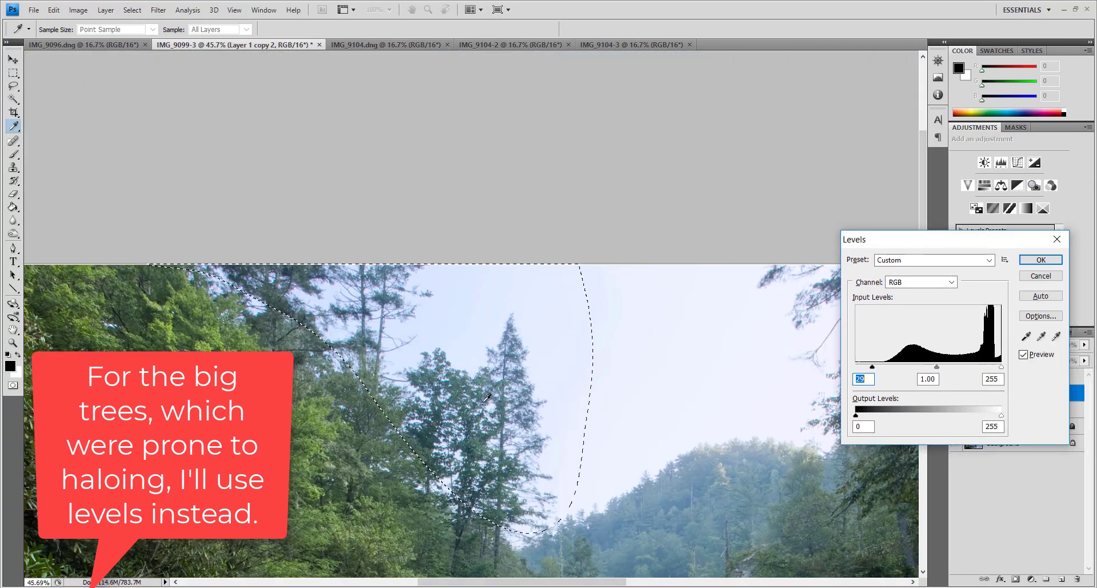
click(1024, 355)
click(1024, 354)
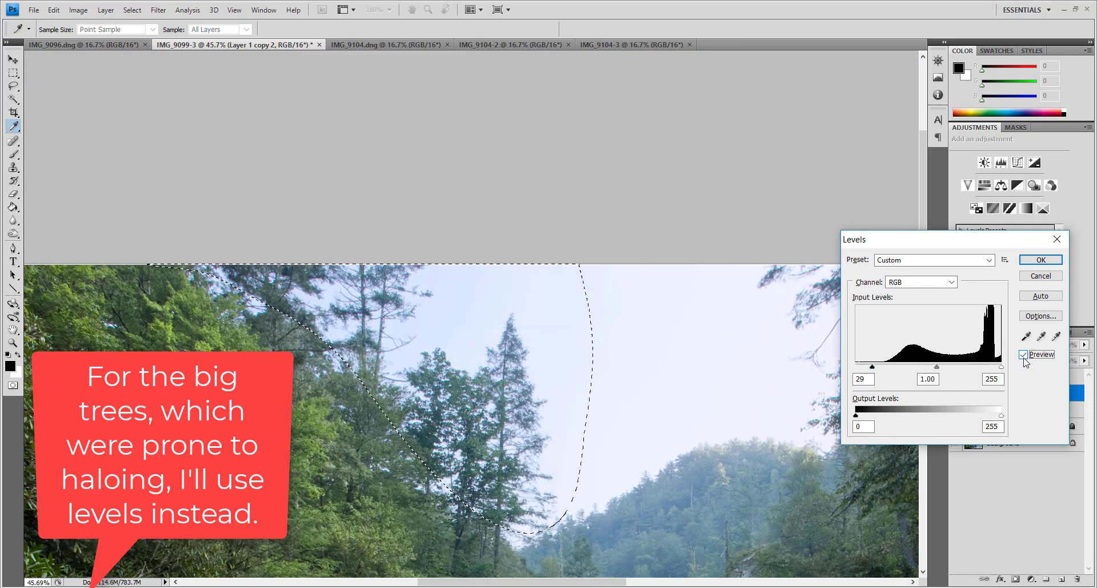
drag(873, 367, 865, 367)
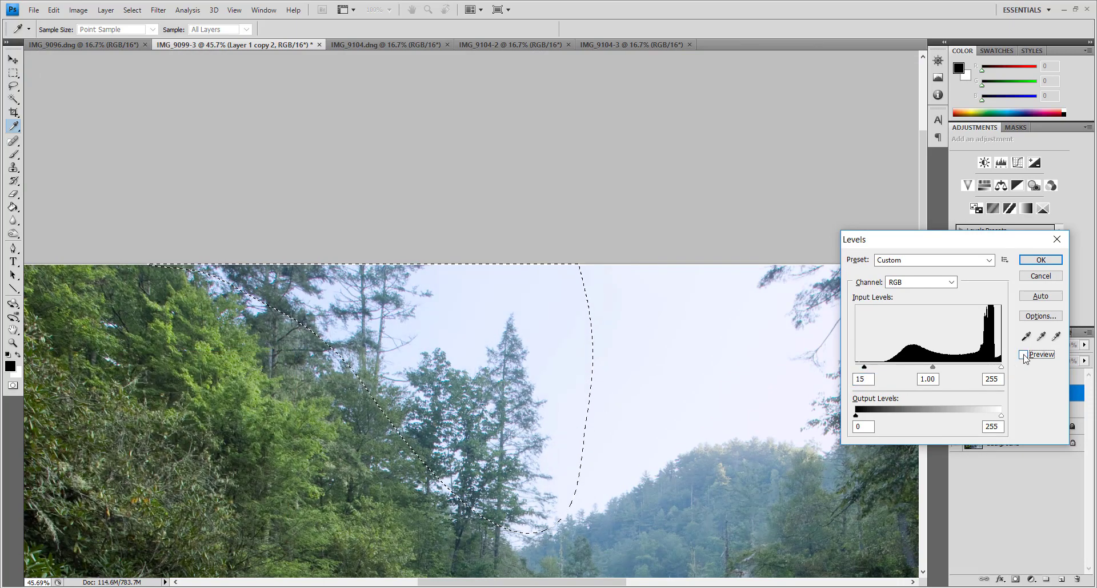
click(1041, 260)
Deselect, then compare before and after the Levels change in the History panel
key(ctrl+d)
scroll(599, 316, down, 3)
scroll(599, 316, down, 1)
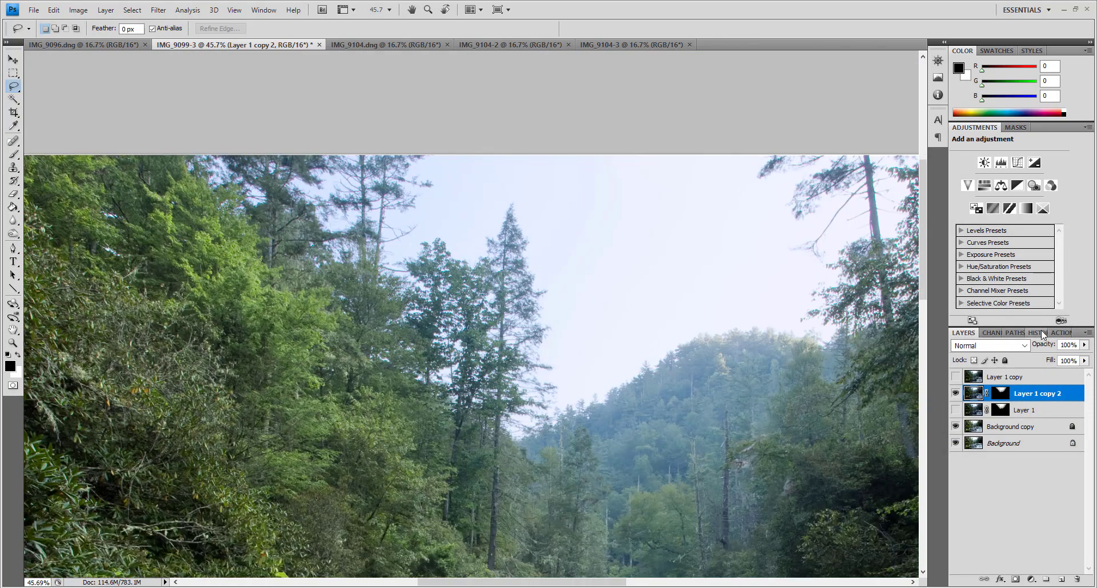
click(1032, 332)
click(1000, 522)
click(994, 569)
click(1001, 524)
click(994, 569)
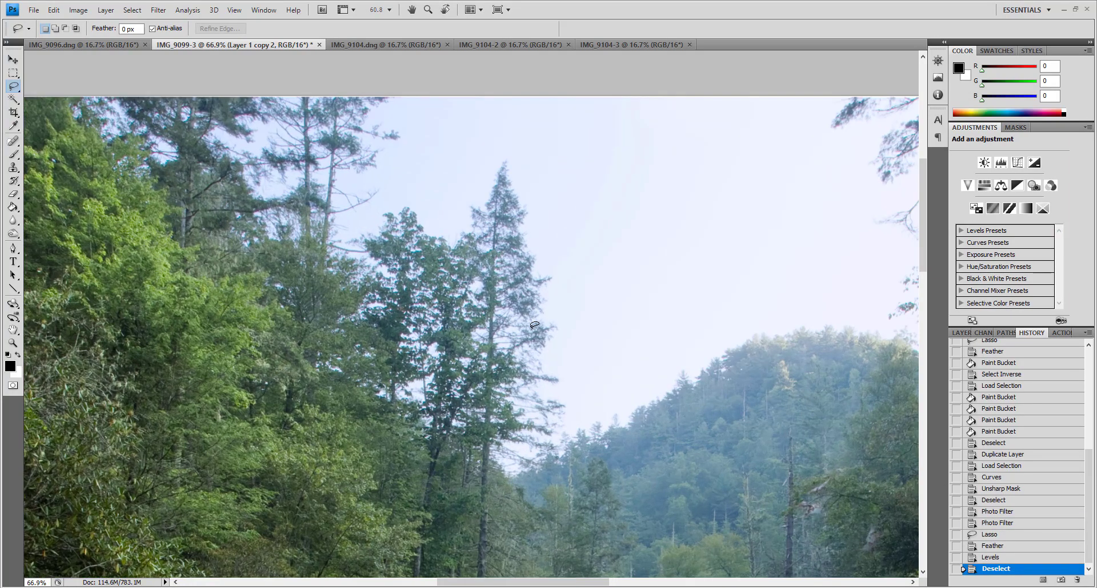
click(1000, 522)
click(994, 568)
scroll(685, 277, down, 1)
scroll(684, 277, down, 3)
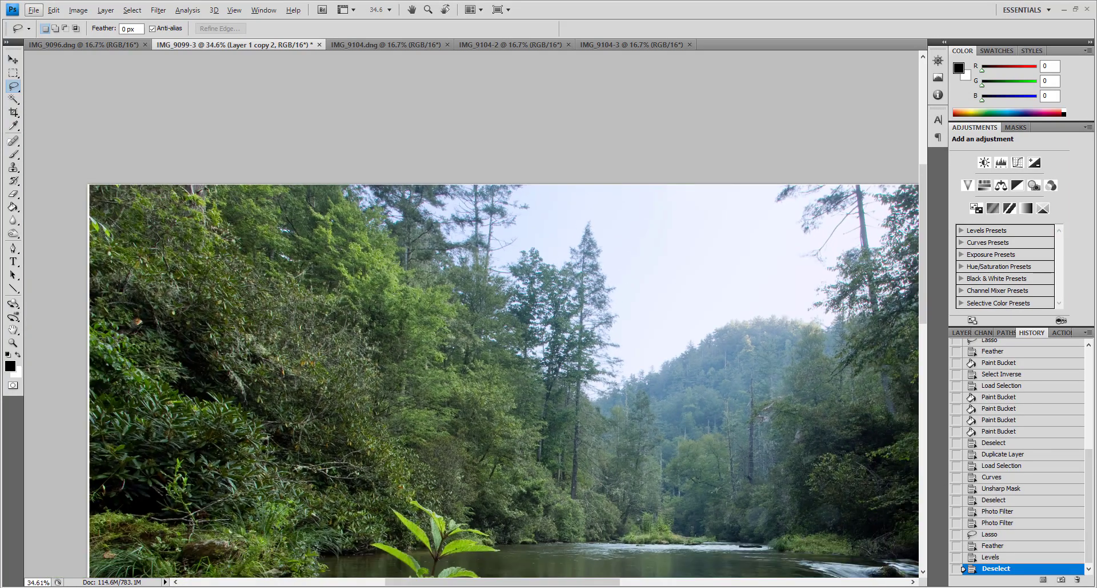
scroll(547, 287, up, 2)
scroll(547, 287, up, 3)
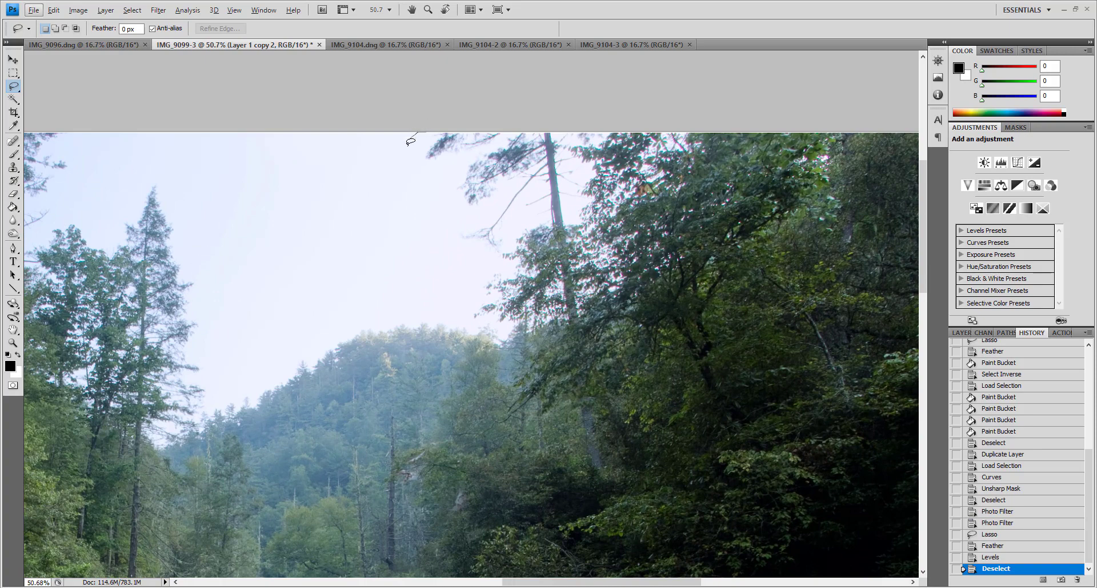
Lasso the tall pine and foliage right of the sky and feather it
drag(408, 143, 420, 141)
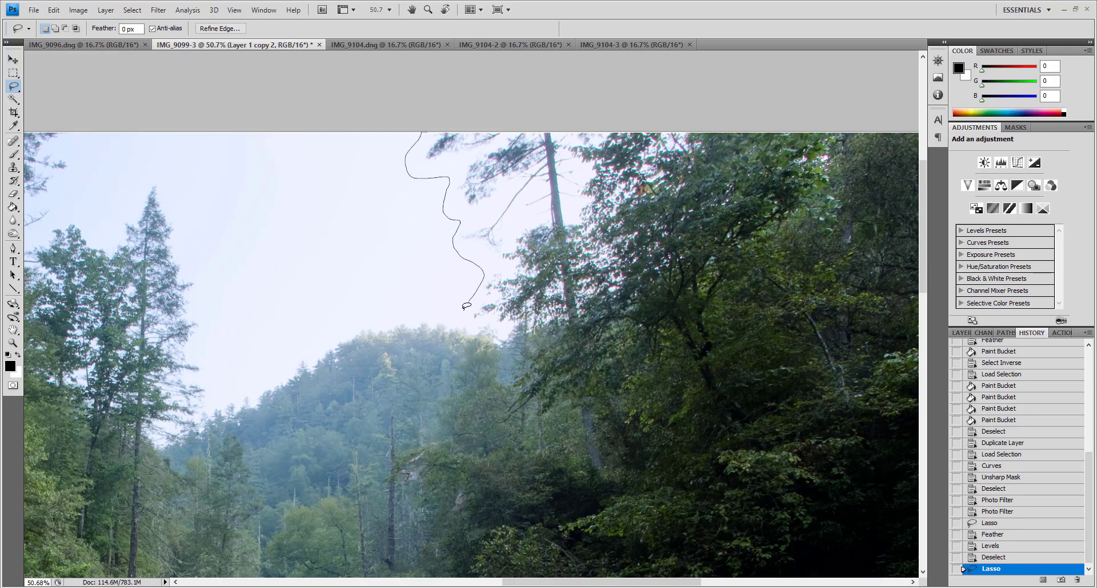
drag(754, 102, 755, 71)
key(shift+F6)
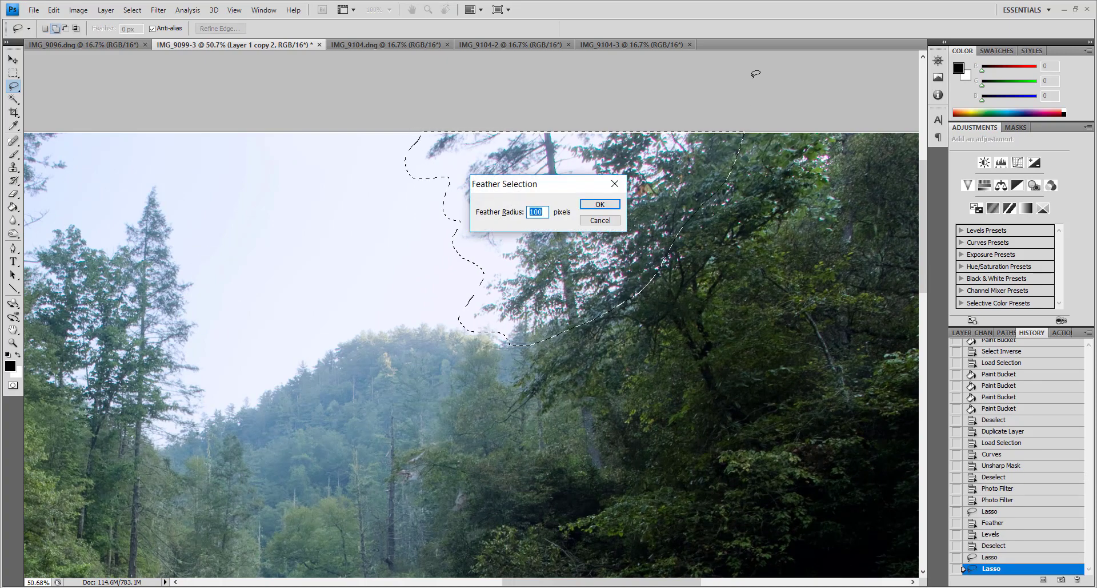
key(Return)
Apply Levels with black input 15 to the selection, then deselect
click(78, 10)
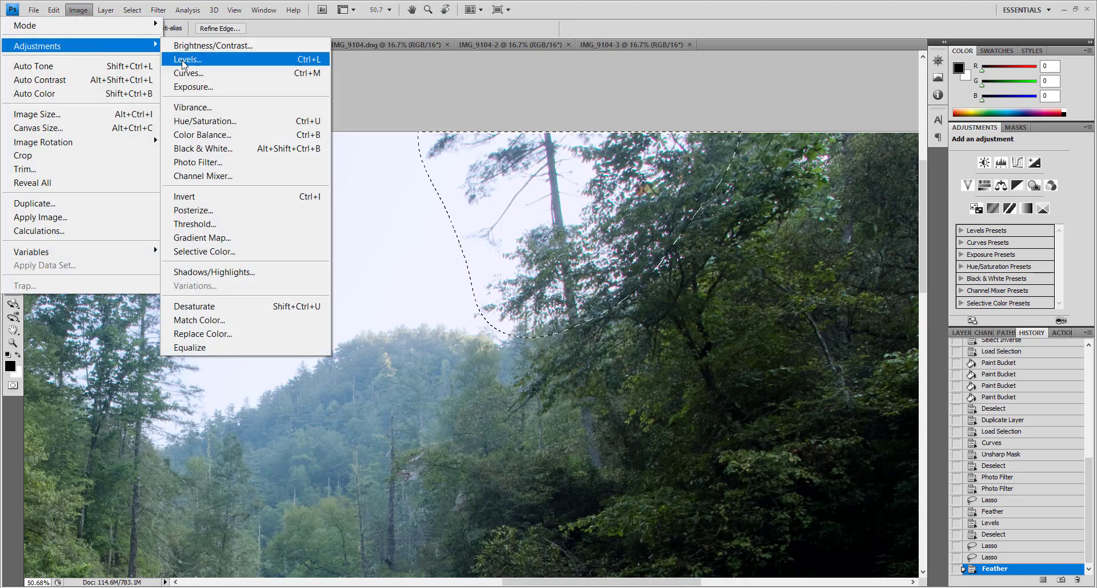
click(188, 63)
text(15)
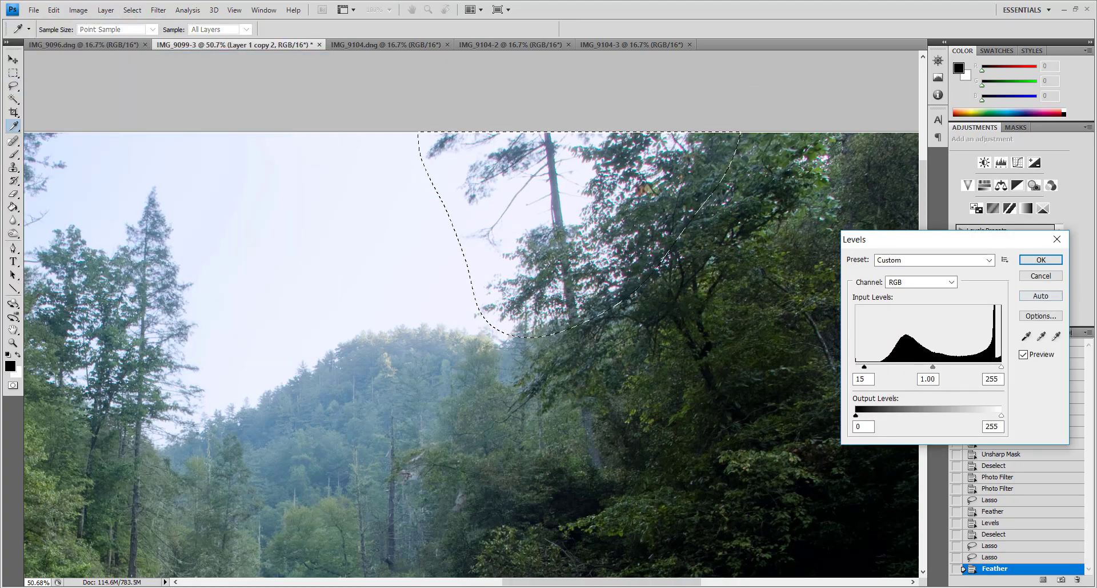
key(Return)
key(ctrl+d)
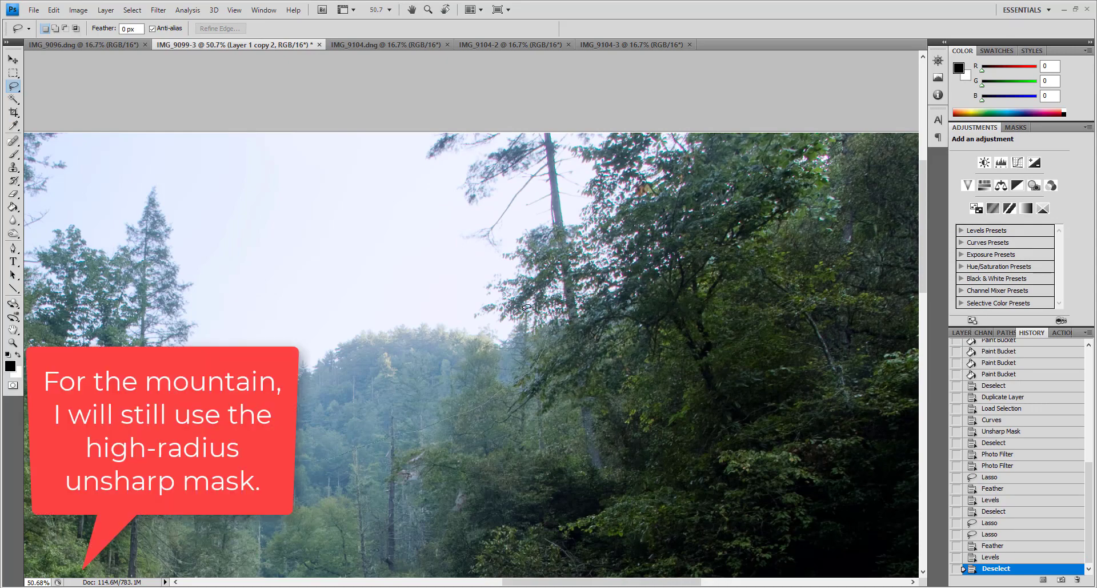
Lasso the forested mountain below the sky and feather the selection
drag(294, 328, 257, 344)
key(ctrl+alt+d)
key(Return)
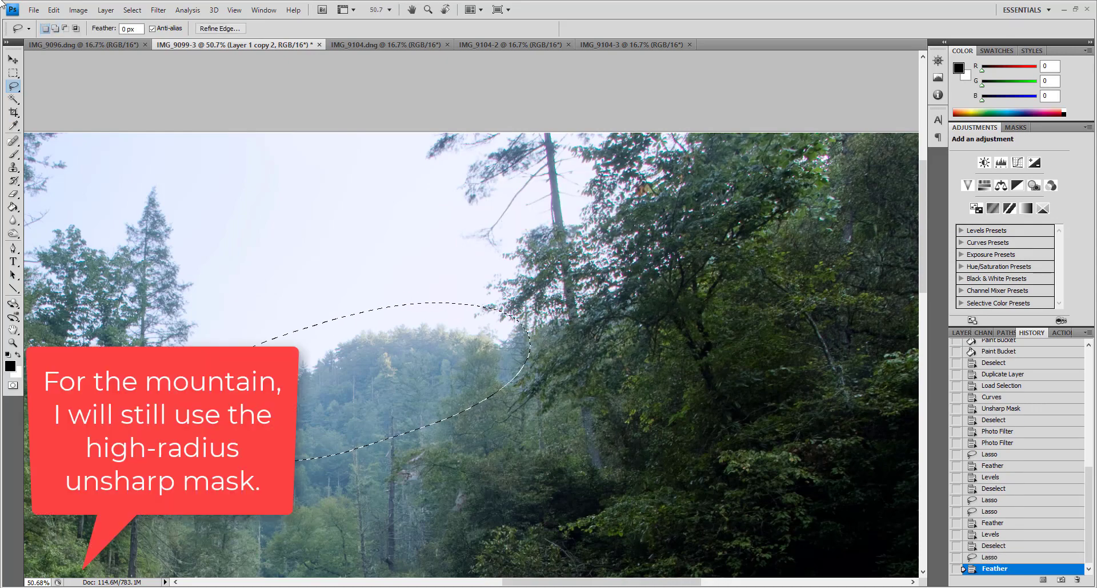
Apply Unsharp Mask at 55% amount, 8.3-pixel radius, then deselect and fit to window
click(142, 12)
click(194, 264)
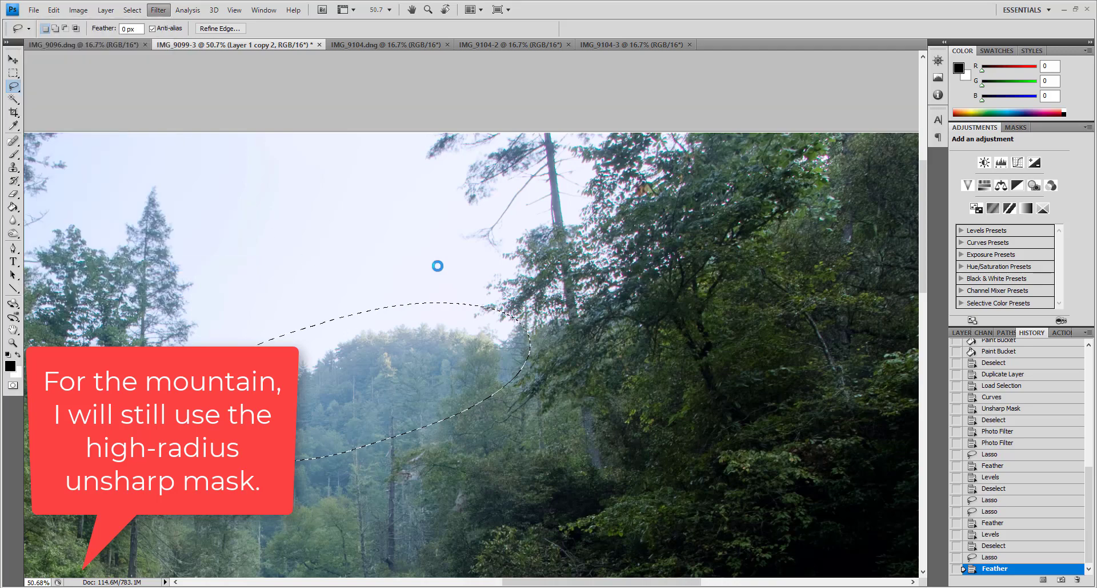
click(950, 301)
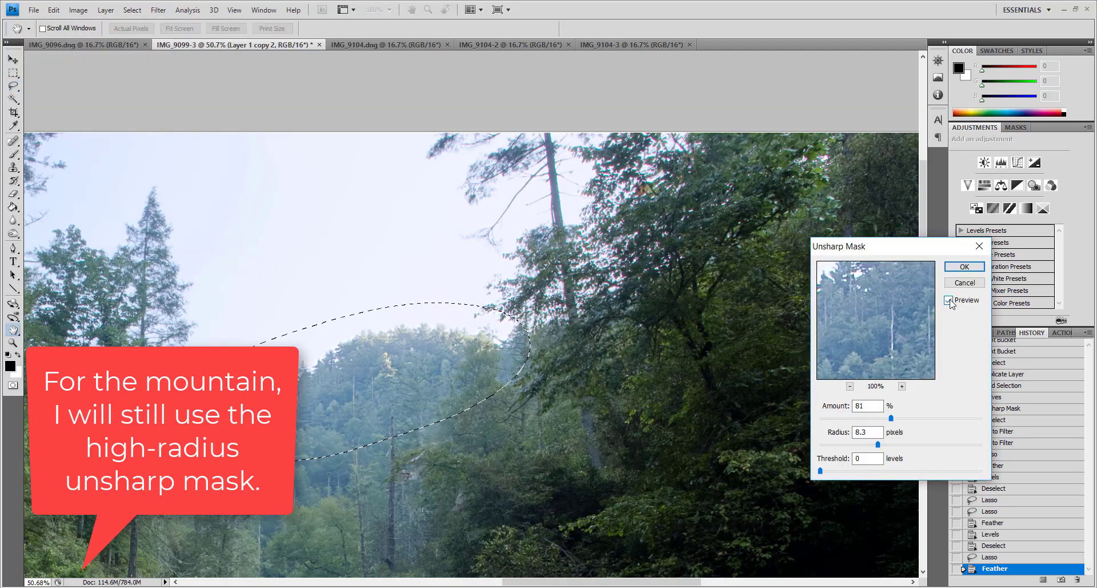
drag(891, 418, 874, 418)
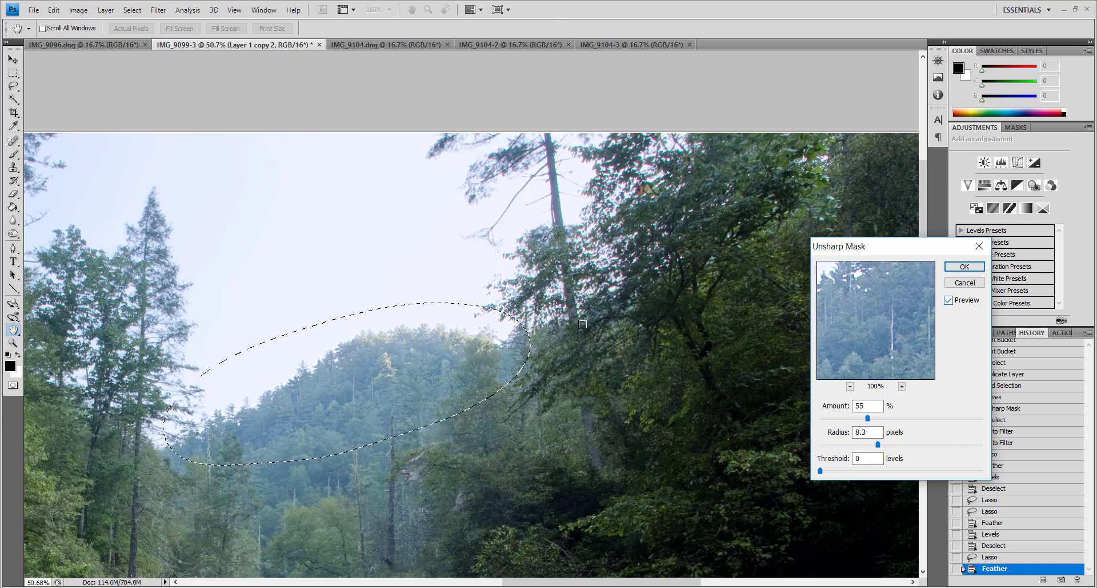
click(965, 266)
key(ctrl+d)
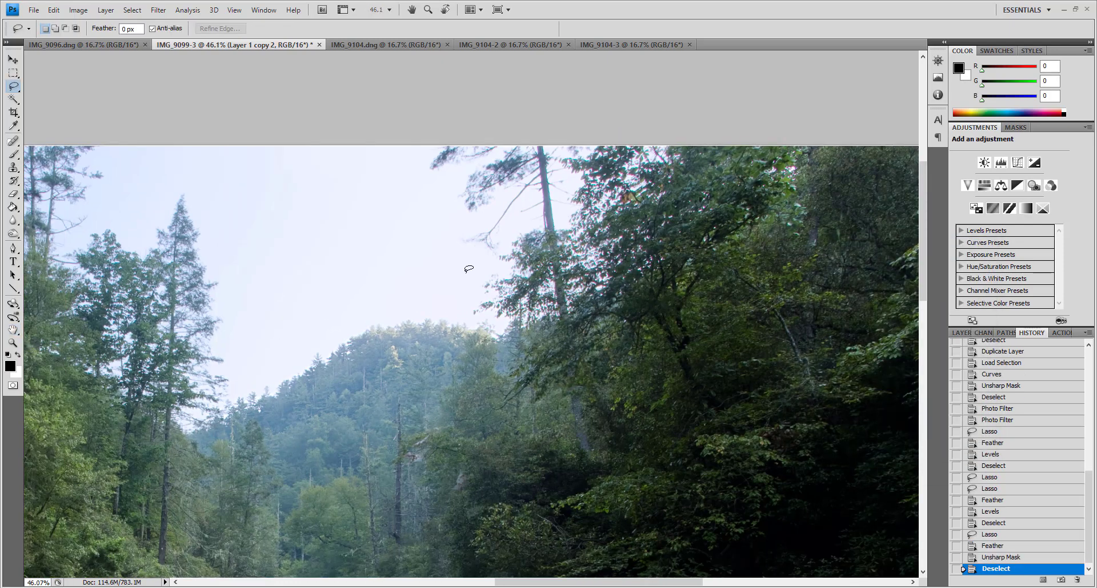
key(ctrl+0)
Duplicate the Background copy layer as Background copy 2
alt+scroll(505, 148, up, 1)
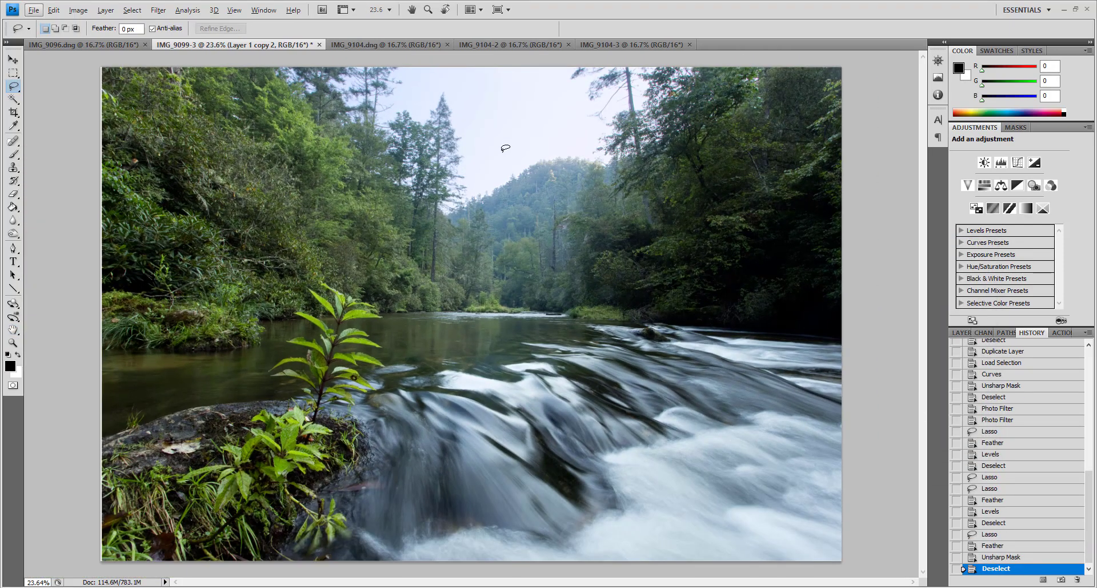
click(962, 332)
right_click(1017, 429)
click(997, 188)
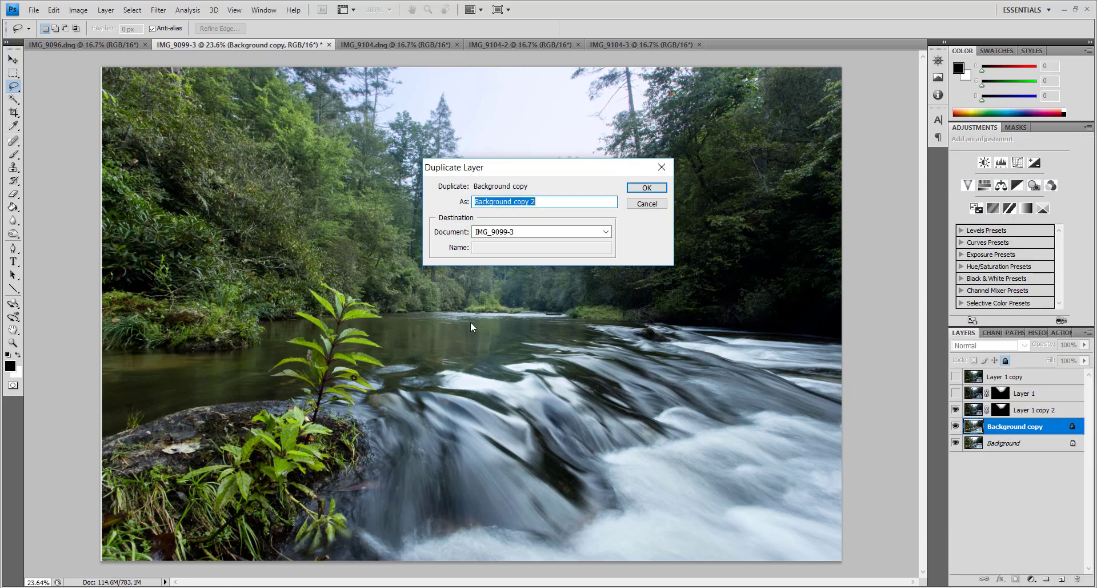
click(649, 183)
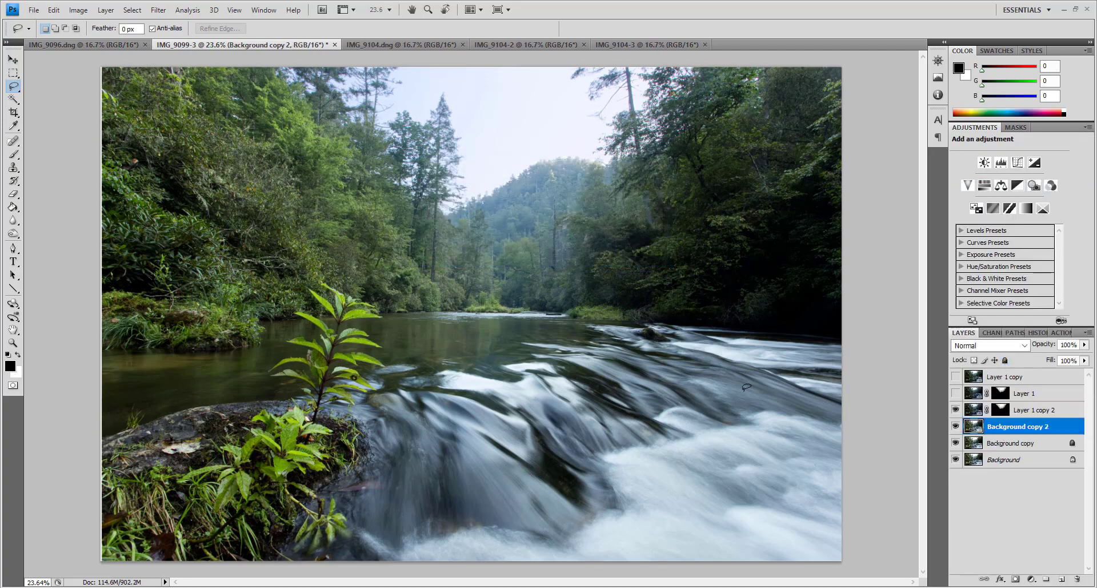
Brighten Background copy 2 with Levels by lowering the white input point
click(78, 10)
mouse_move(36, 46)
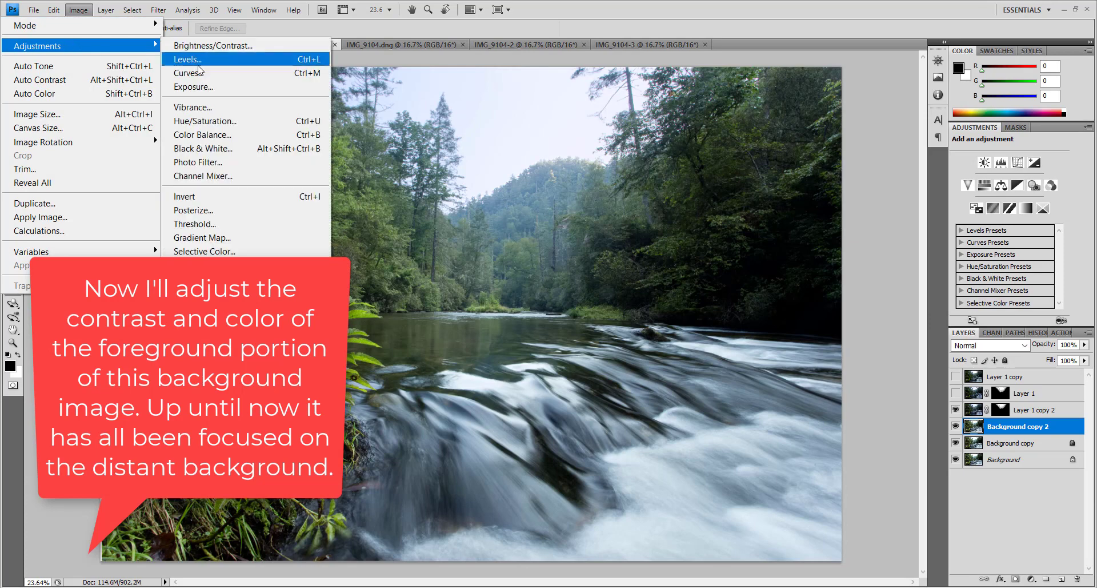
click(189, 59)
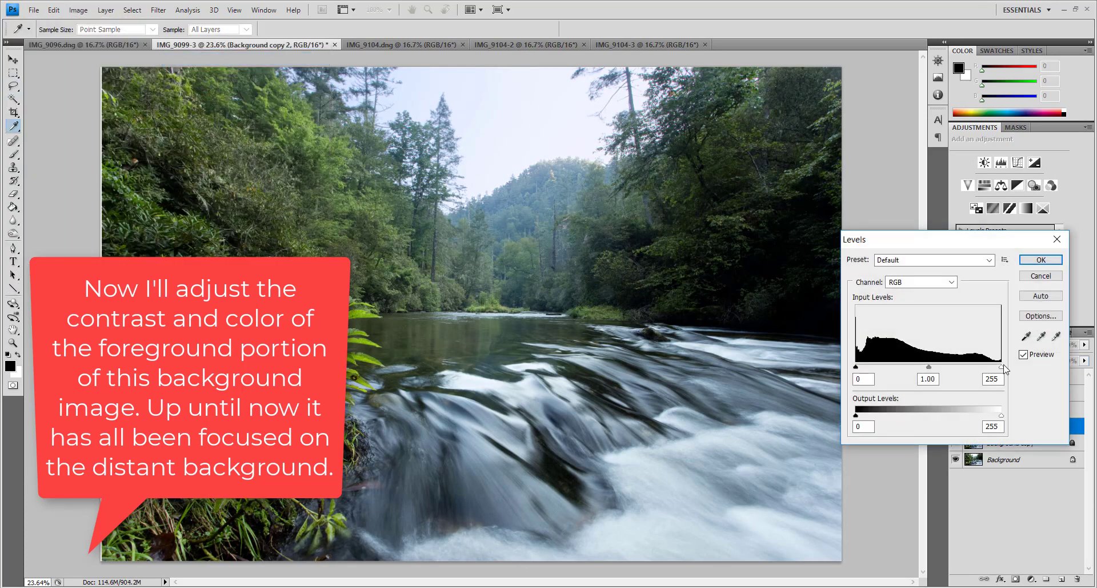
drag(1001, 370, 994, 370)
click(1042, 259)
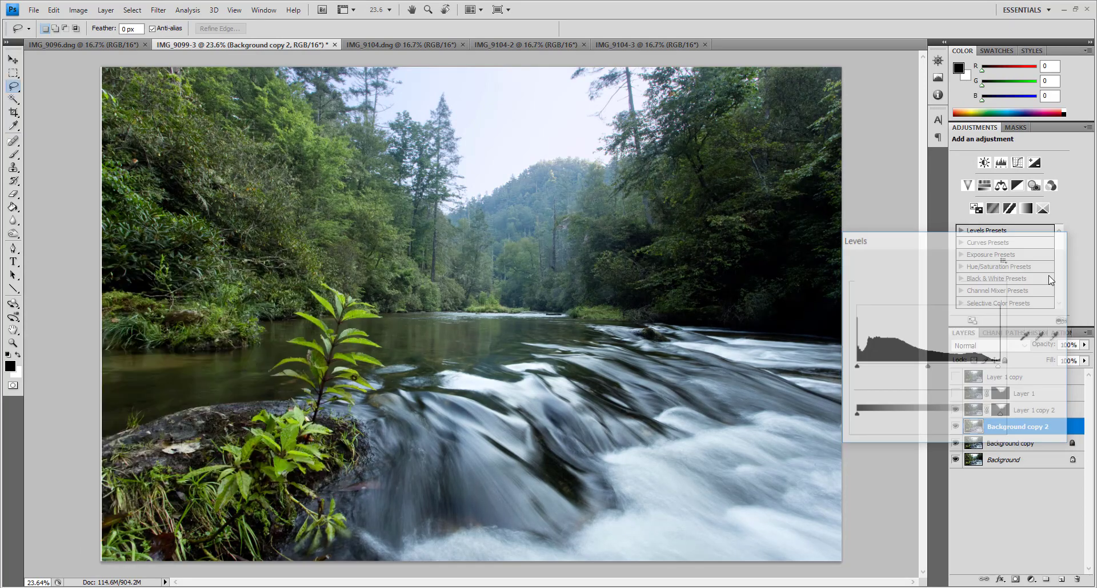
Add a slight S-curve in Curves, darkening shadows and lifting highlights
click(79, 10)
click(179, 71)
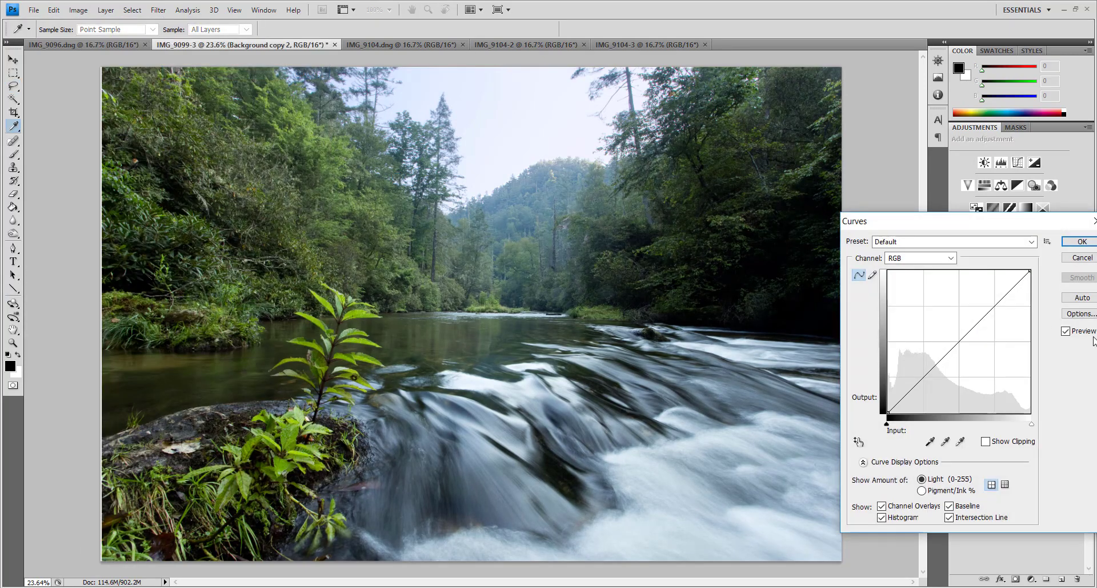
click(921, 380)
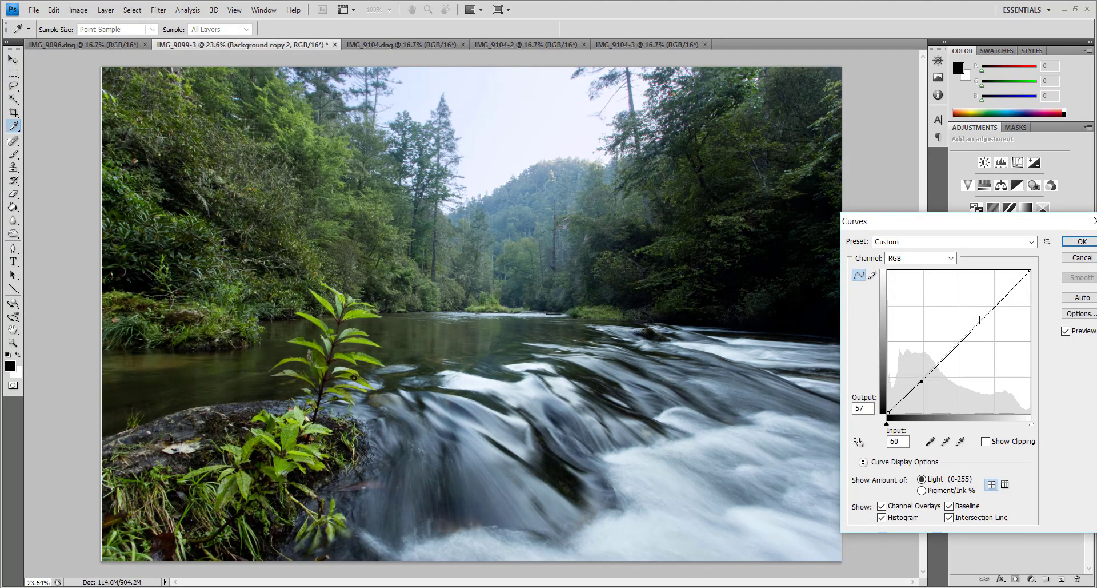
click(996, 304)
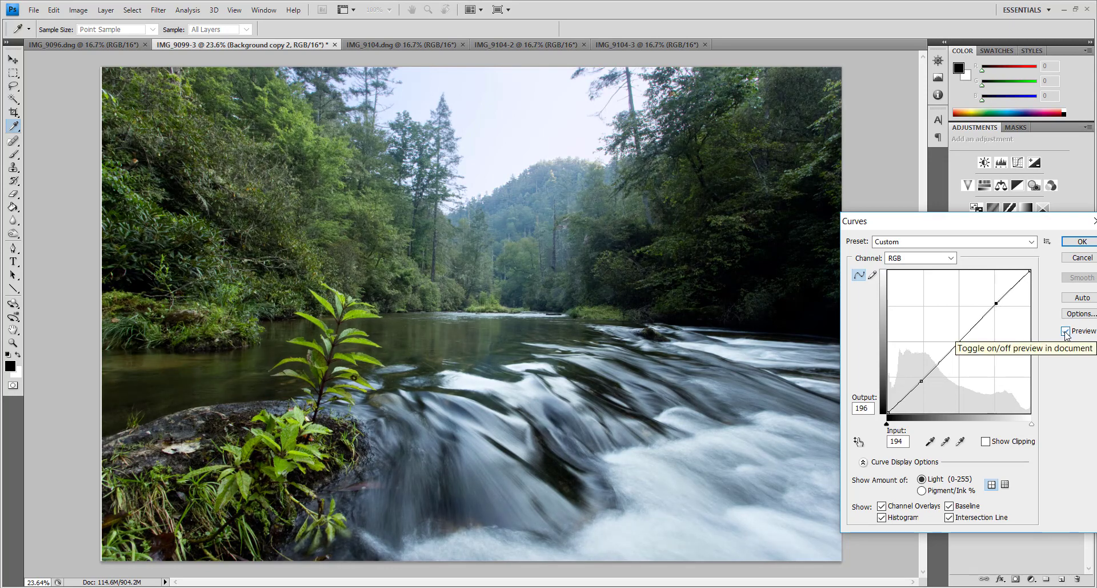
click(1083, 241)
Try Cooling Photo Filter presets with Preserve Luminosity, then close without applying
click(78, 10)
mouse_move(36, 46)
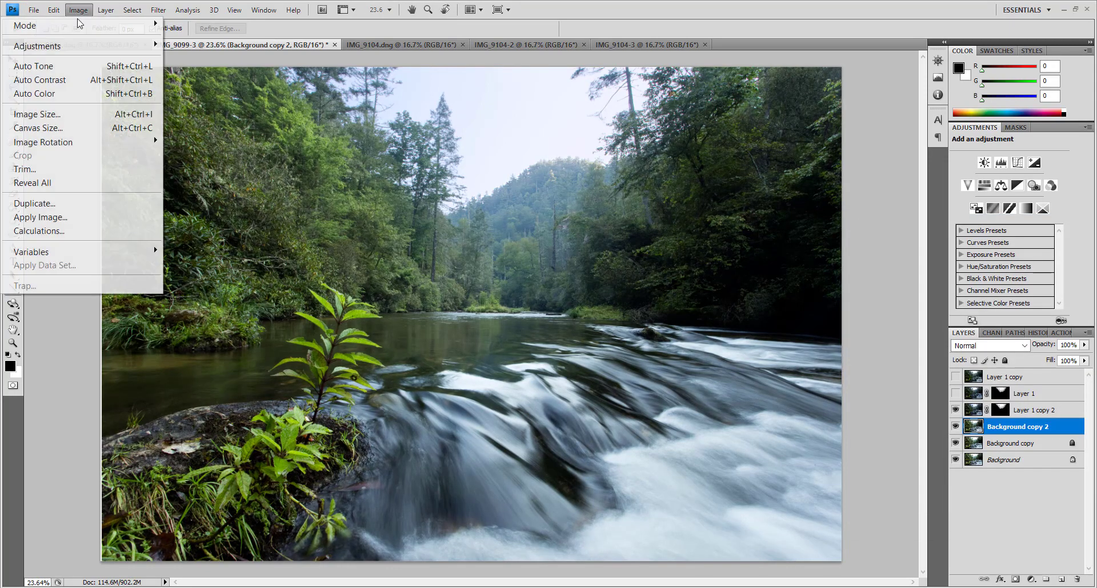
click(183, 152)
click(920, 147)
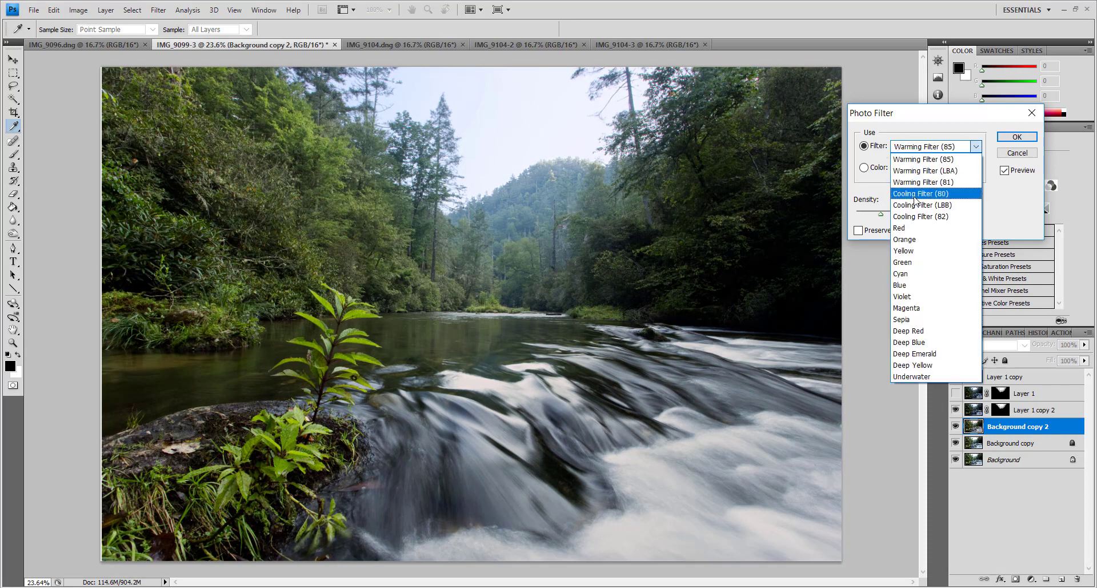
click(917, 197)
key(Up)
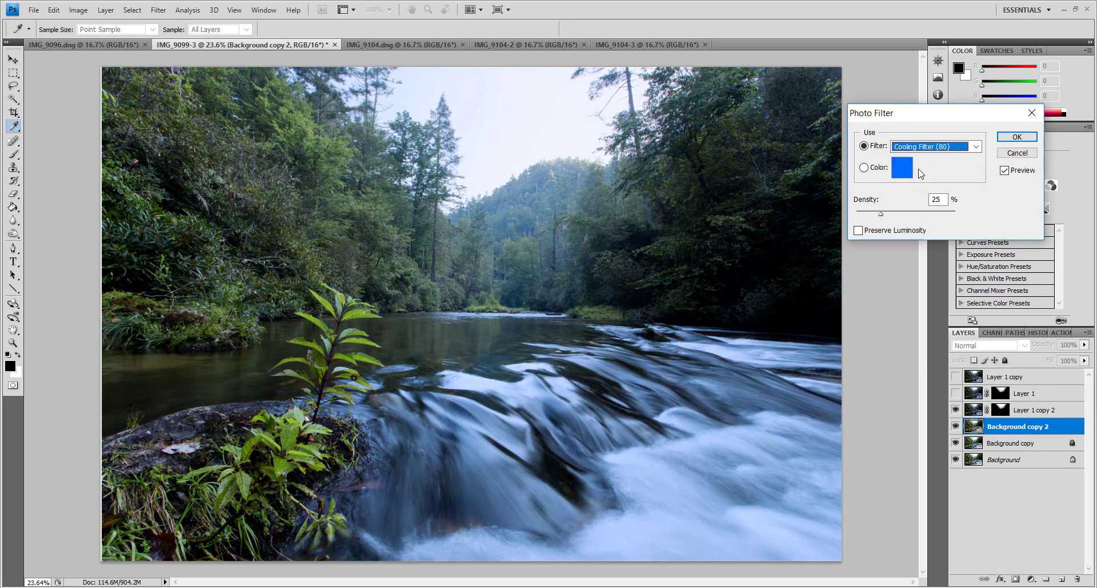
click(859, 230)
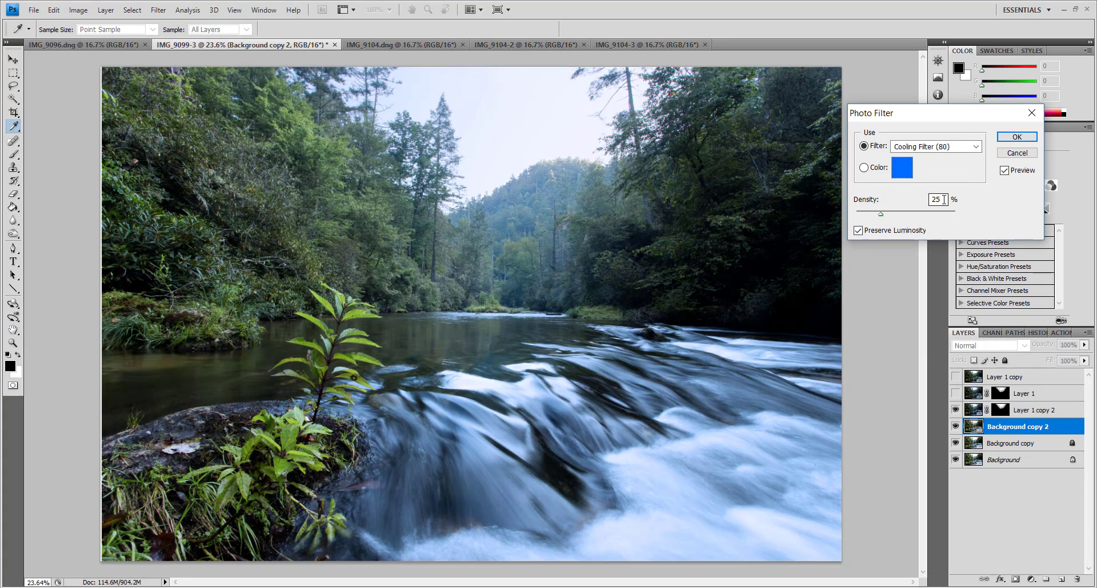
click(1026, 159)
Save the image as BL1b in Photoshop format
click(34, 10)
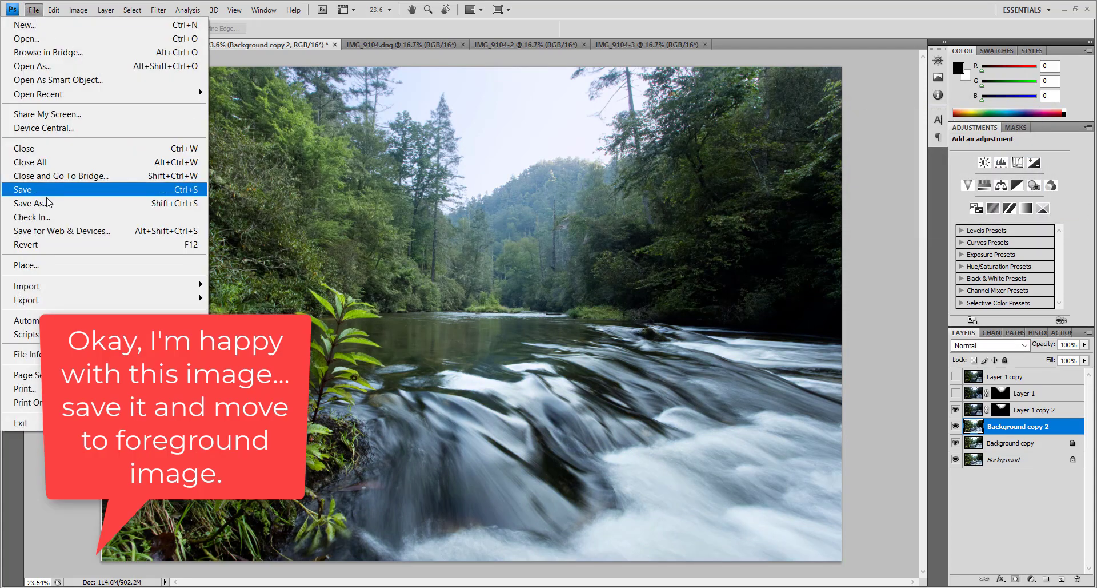
click(46, 203)
text(BL1b)
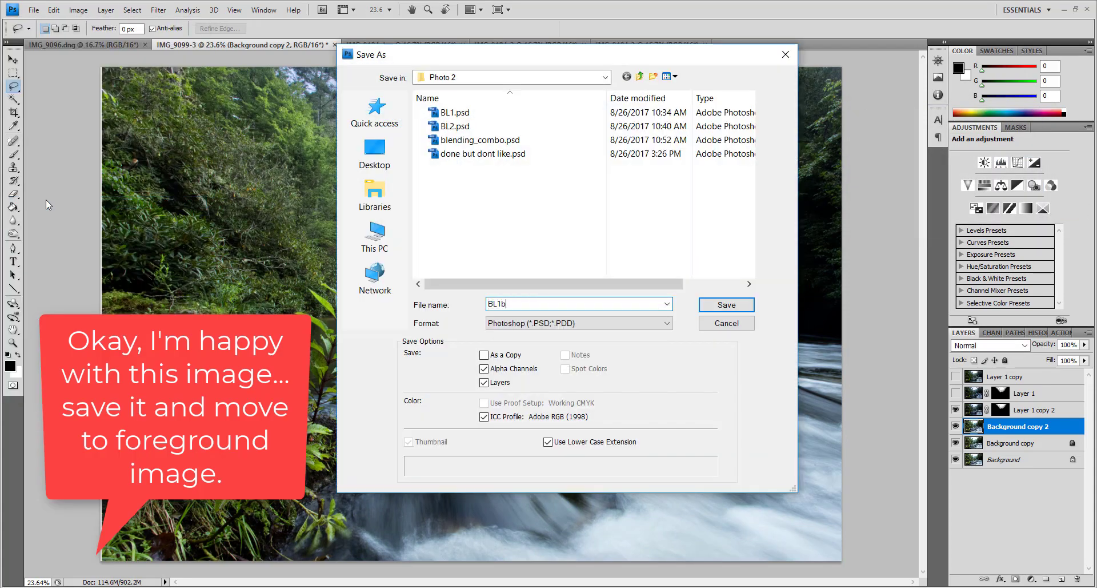
key(Return)
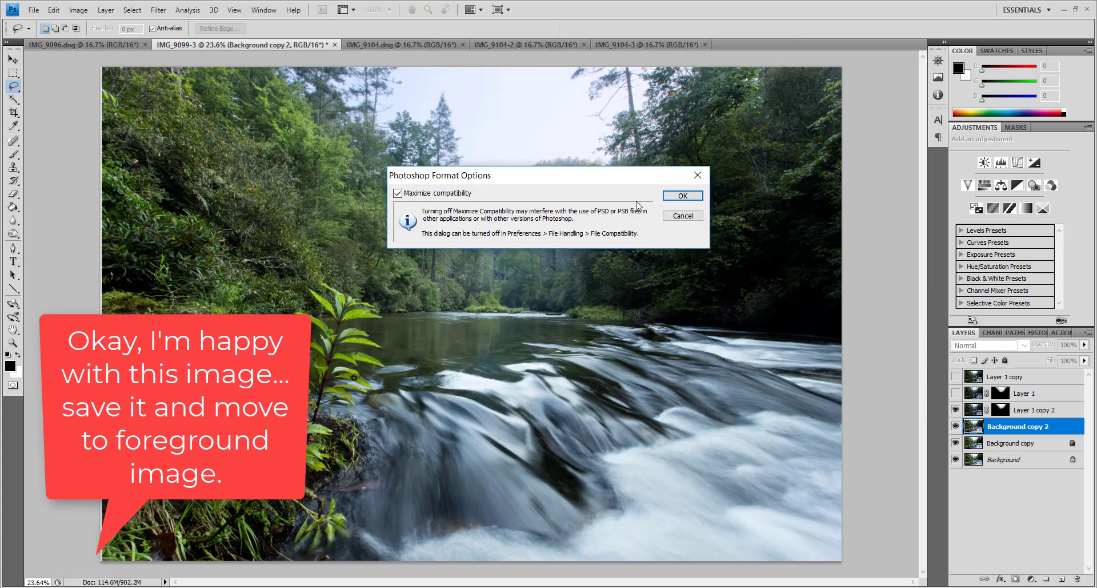
Confirm the Photoshop format options and switch to the IMG_9096.dng cascade image
click(680, 195)
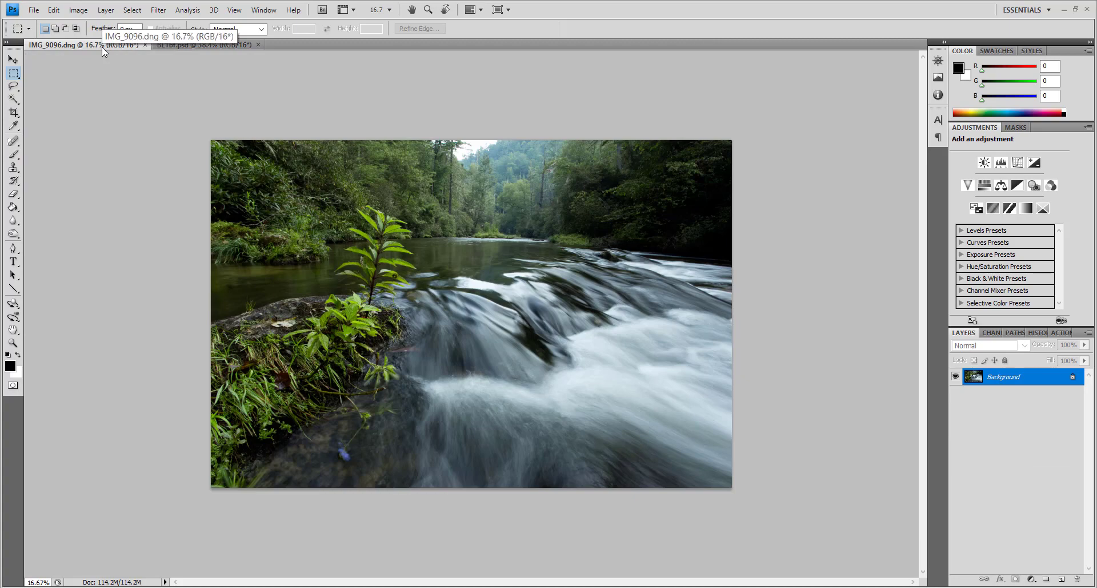
click(177, 45)
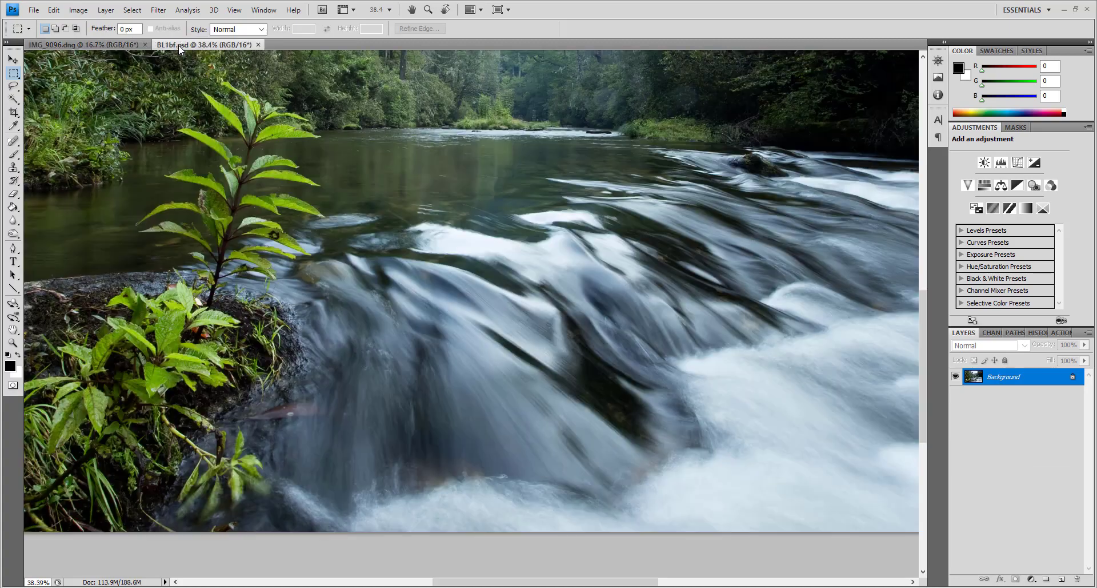
key(ctrl+0)
click(92, 42)
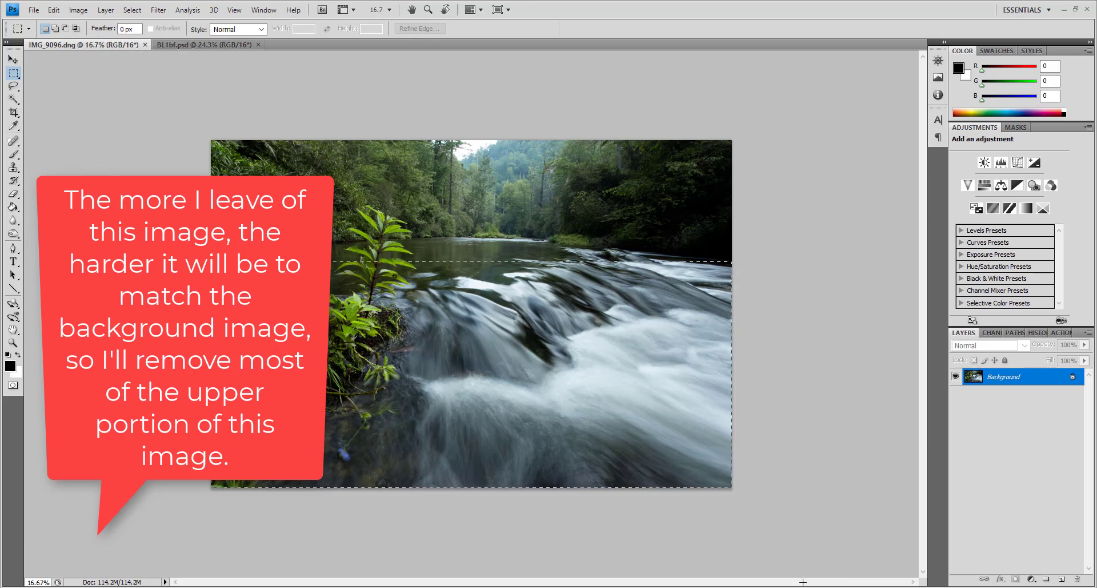
Crop the cascade image to a marquee around its lower portion
drag(722, 539, 741, 240)
click(77, 9)
click(67, 132)
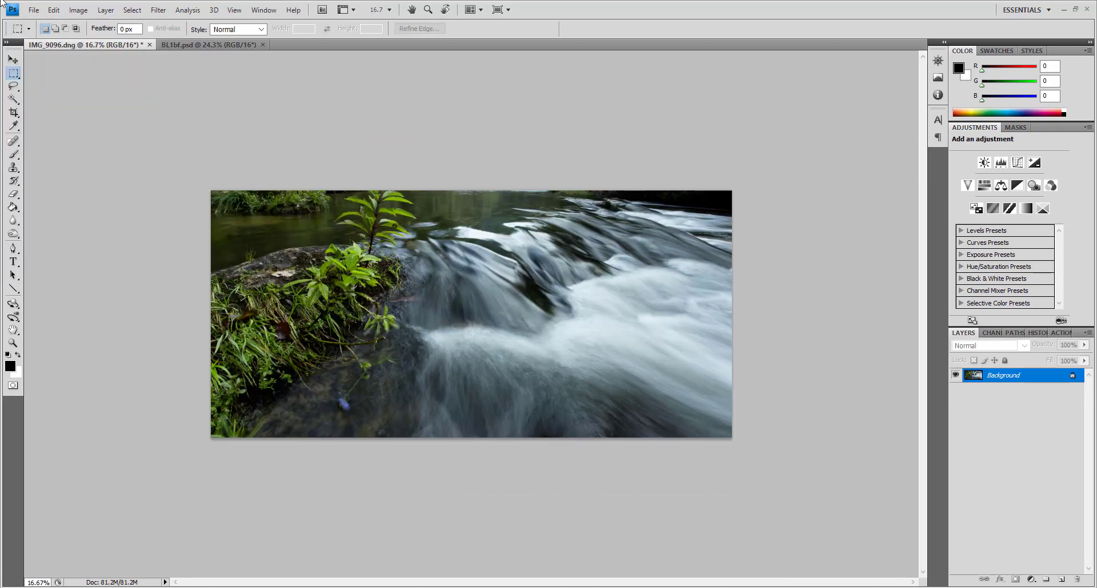
Save the cropped image as BL2b
click(34, 10)
click(51, 204)
text(BL2)
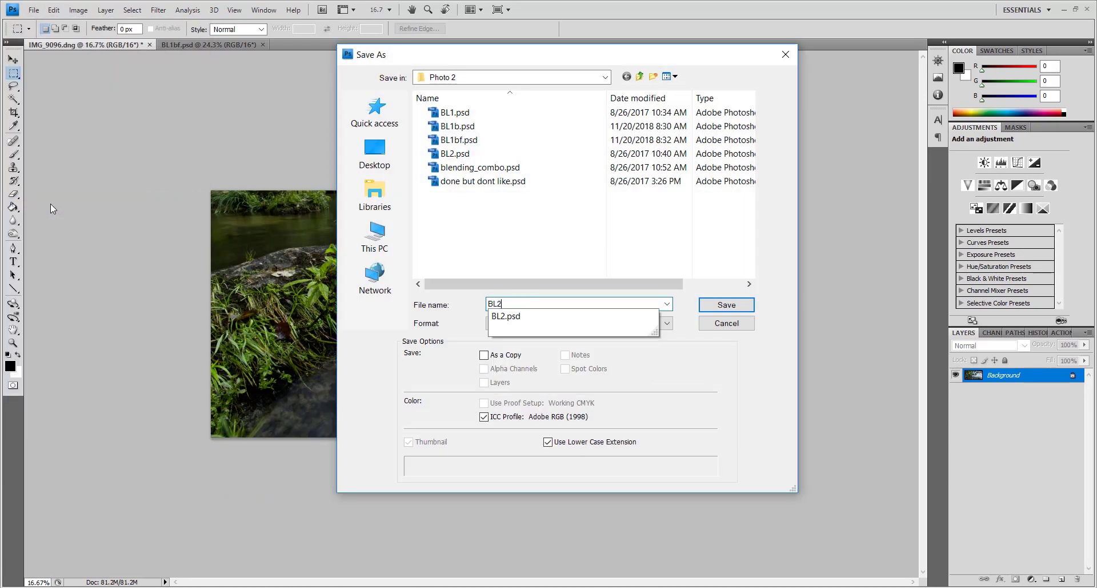
text(b)
key(Return)
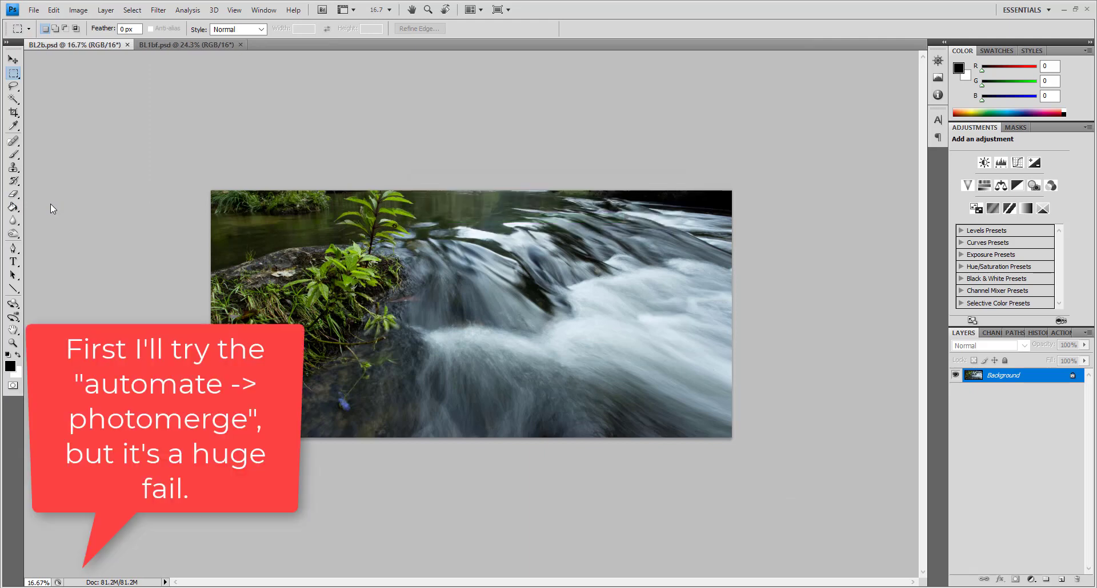
Run Photomerge with the Reposition layout using the open BL2b and BL1bf files
click(34, 10)
mouse_move(33, 320)
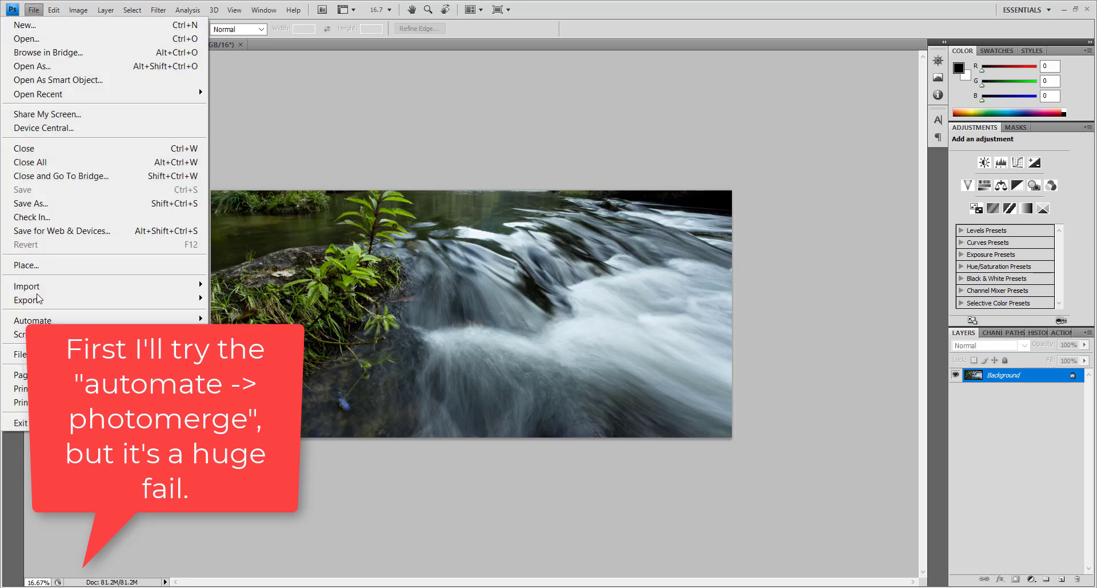
click(320, 416)
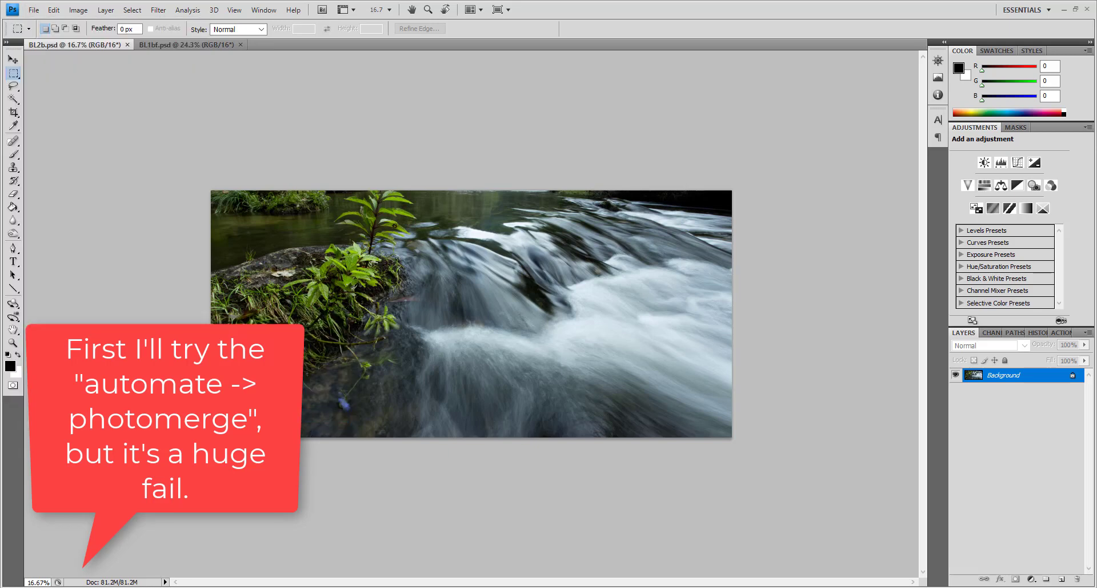
click(394, 373)
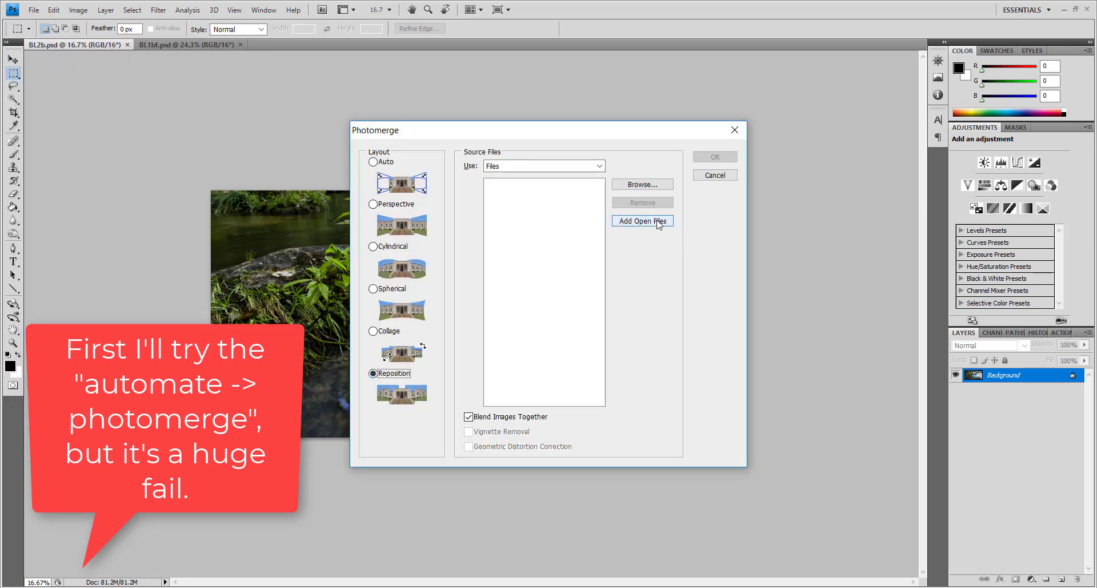
click(642, 221)
click(716, 157)
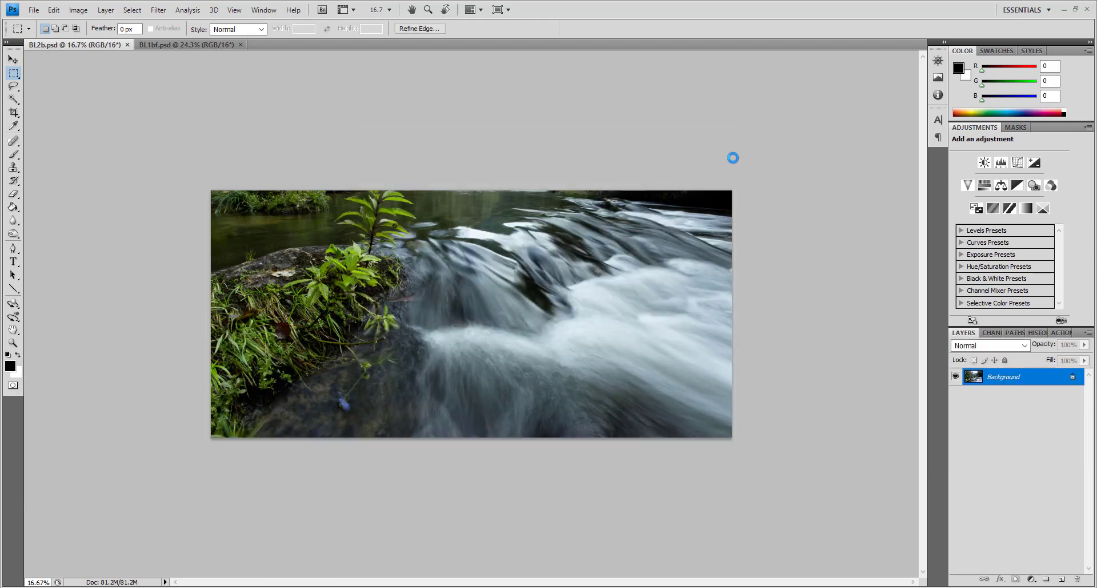
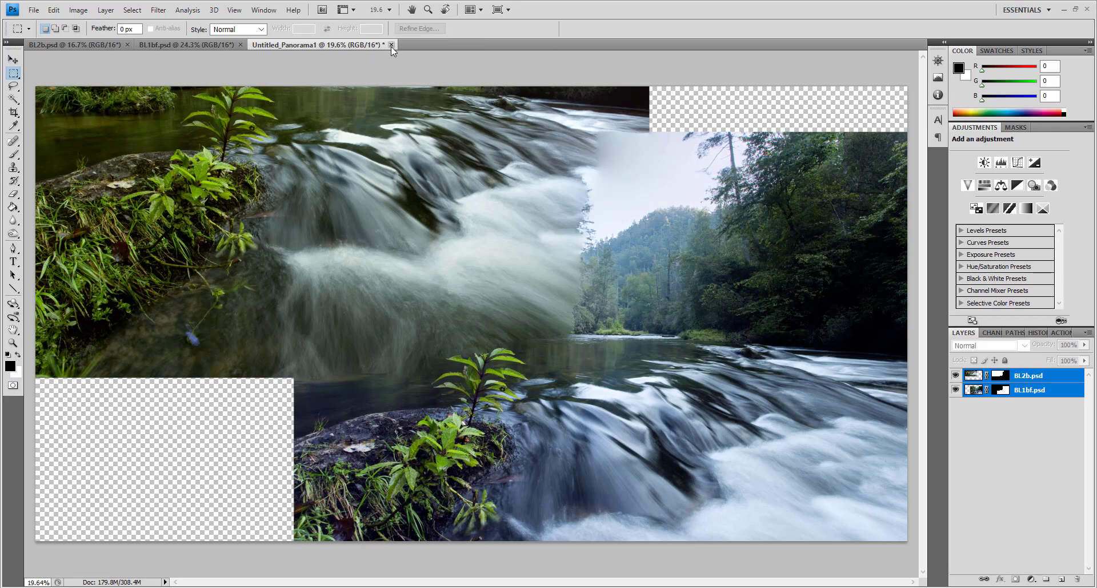
Close the panorama without saving and cut the whole rapids photo out of BL2b
click(391, 44)
click(550, 229)
key(ctrl+a)
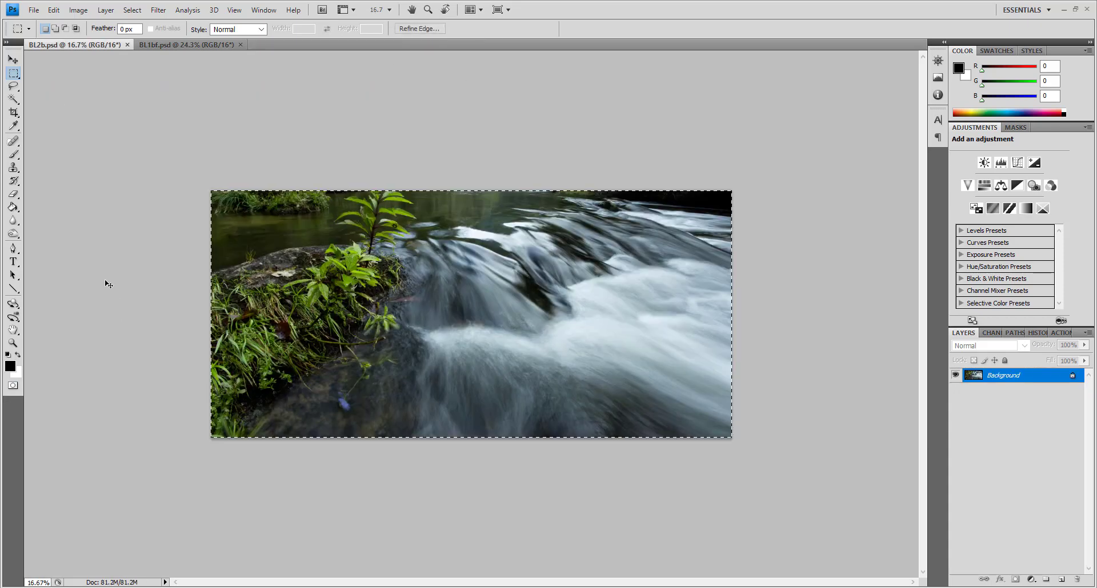
key(Delete)
Enlarge the canvas to 26 × 40 inches and paste the rapids photo back as a layer
click(78, 9)
click(35, 129)
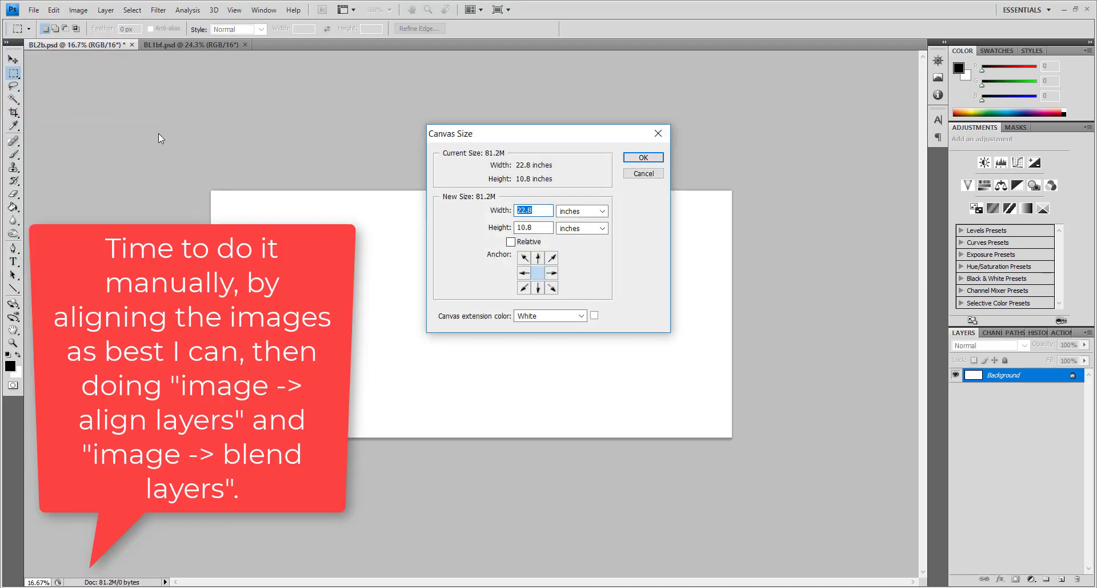
text(26)
key(Tab)
key(Tab)
text(40)
key(Return)
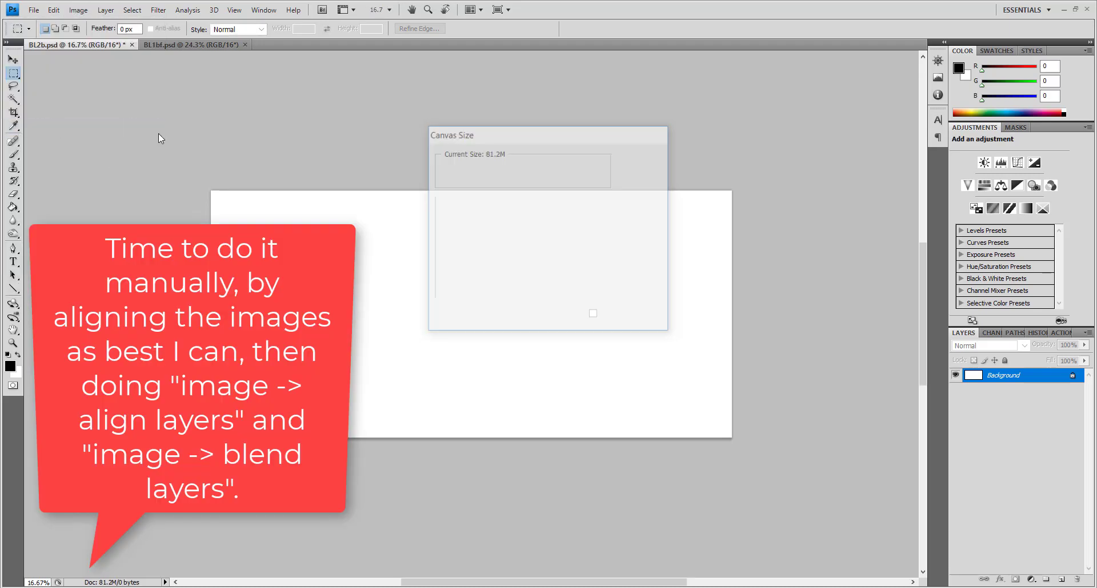
key(ctrl+0)
key(ctrl+v)
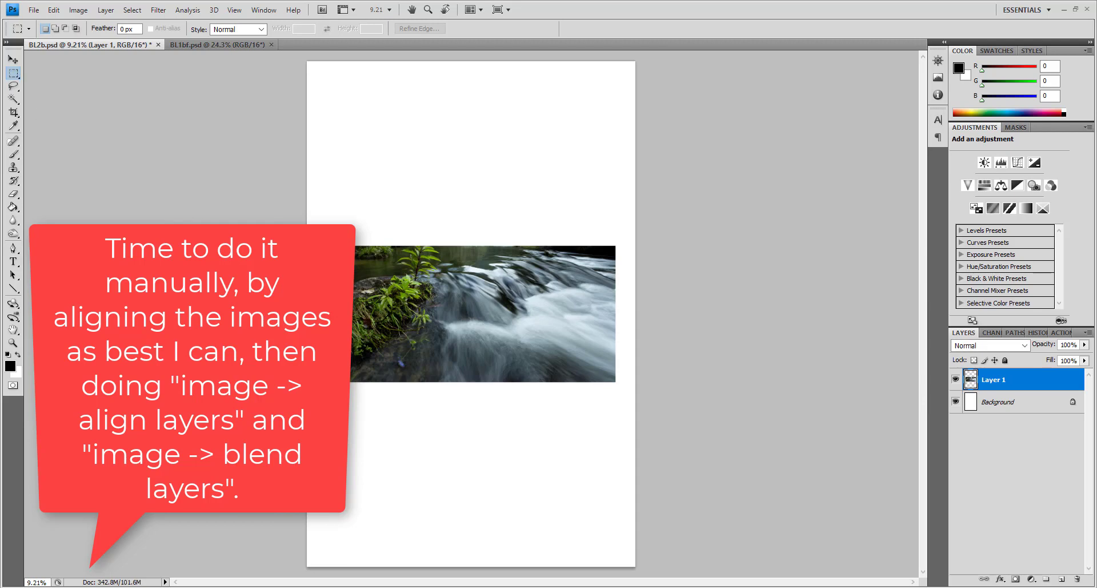
Move the rapids layer lower, then copy the BL1bf photo and paste it into BL2b
key(v)
drag(479, 301, 479, 391)
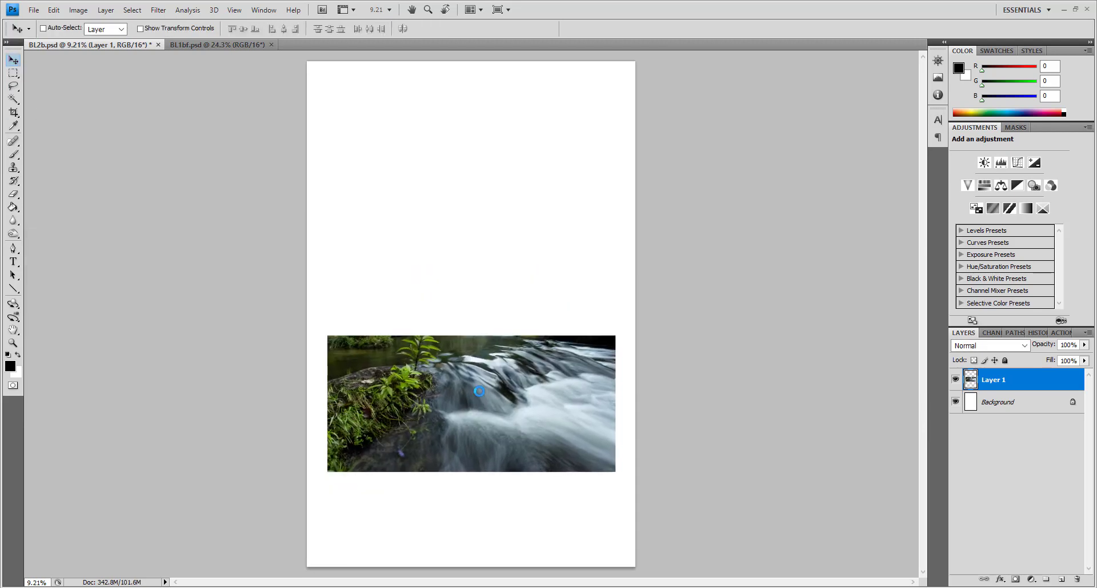
click(207, 42)
key(ctrl+a)
key(ctrl+c)
click(120, 47)
key(ctrl+v)
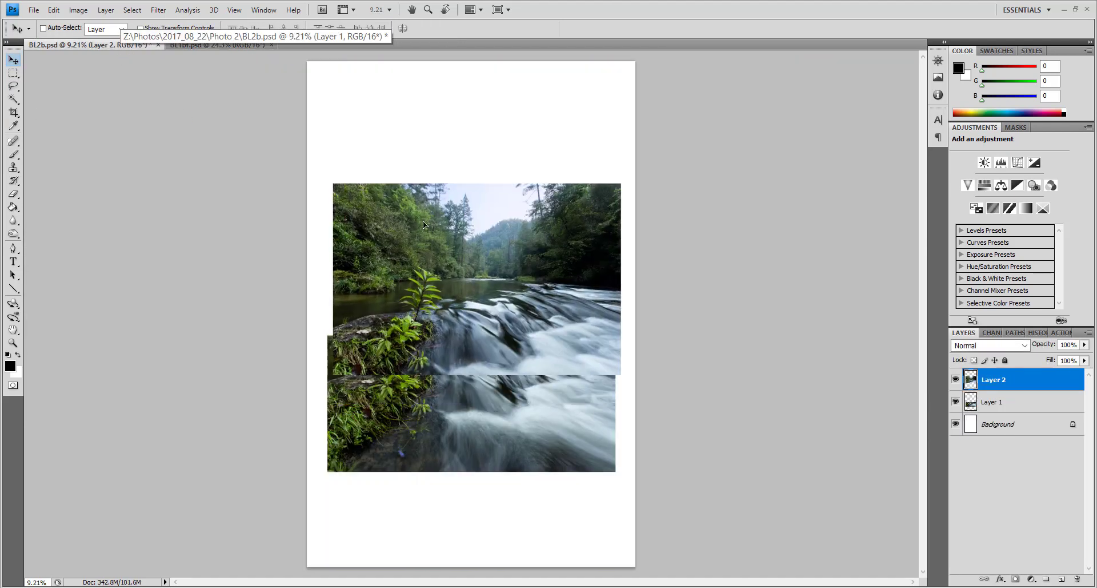
Align the forest layer over the rapids at 45% opacity, restore 100%, and select both layers
mouse_move(425, 231)
mouse_down()
mouse_move(422, 280)
mouse_move(750, 371)
mouse_up()
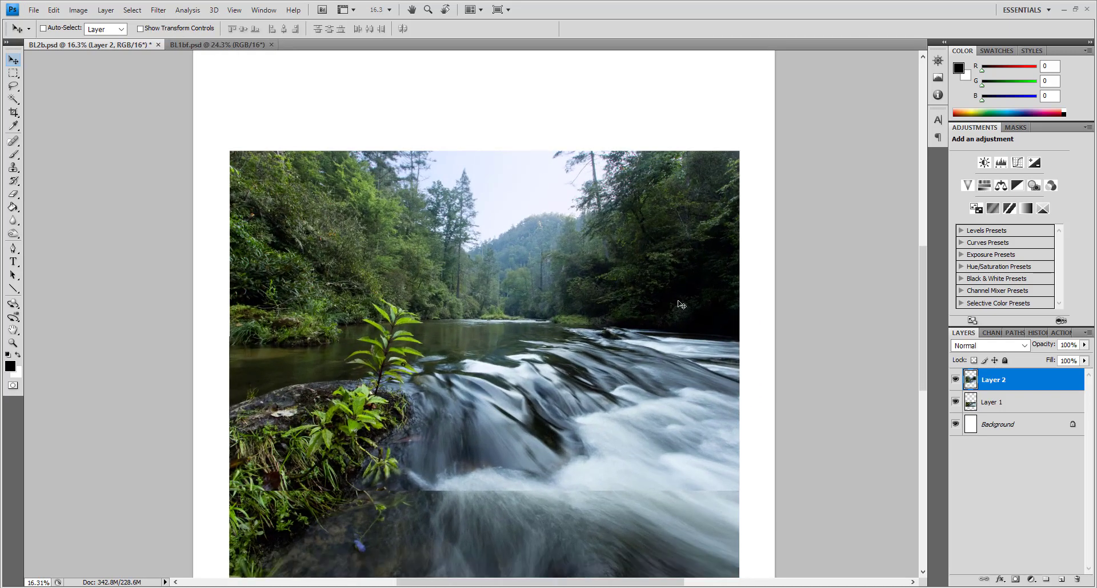
drag(1085, 349, 1051, 359)
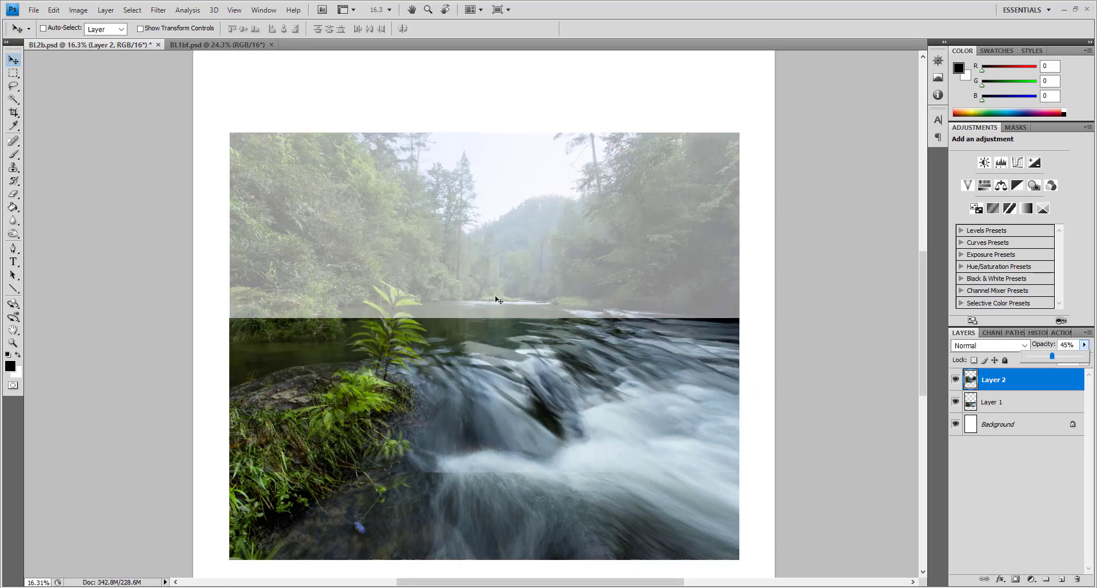
mouse_move(492, 286)
mouse_down()
mouse_move(499, 302)
mouse_move(503, 293)
mouse_up()
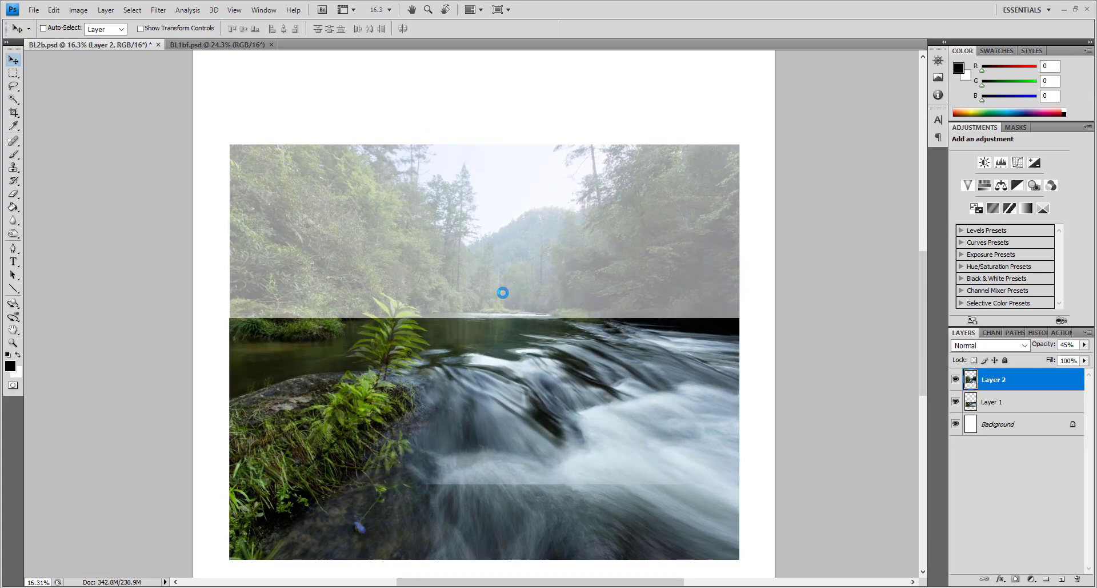
drag(1089, 349, 1092, 350)
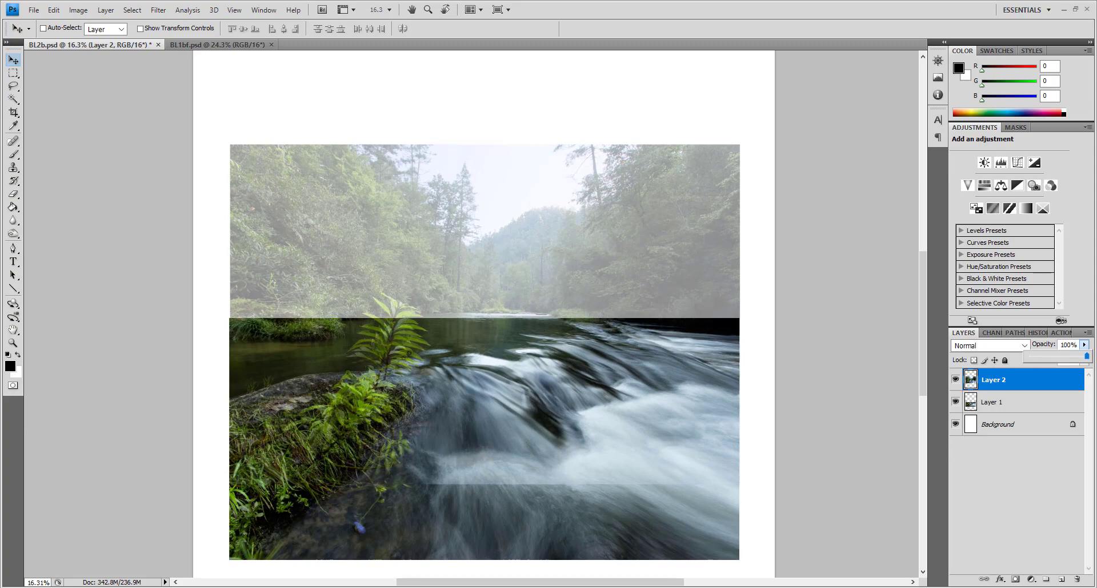
shift+click(994, 407)
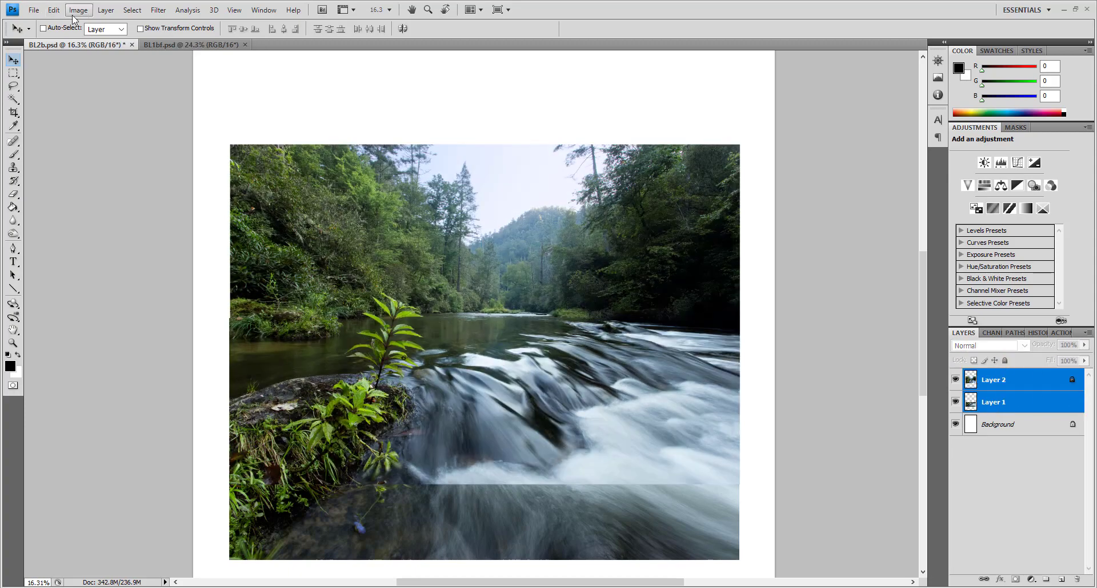
Auto-align the two layers and toggle the lower layer to check the alignment
click(53, 10)
click(86, 340)
click(664, 142)
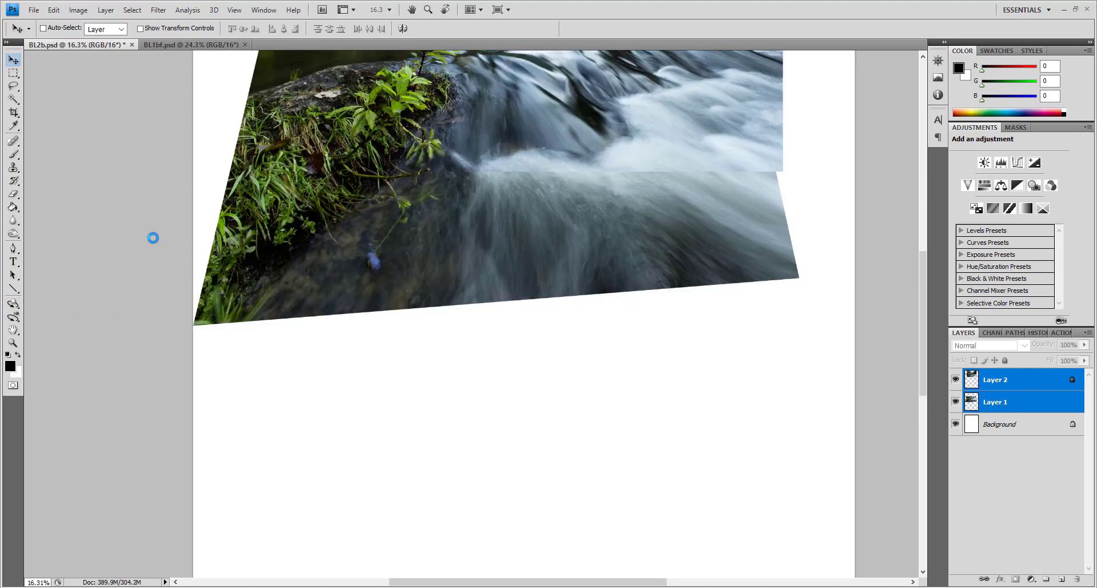
scroll(205, 249, up, 3)
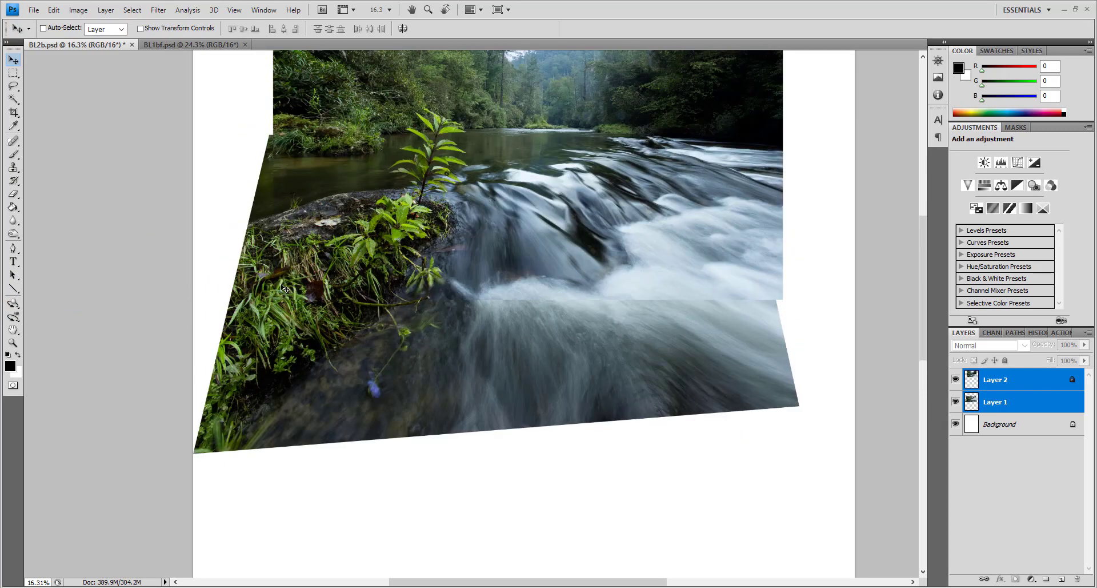
scroll(245, 269, up, 3)
scroll(283, 288, up, 2)
scroll(283, 288, down, 1)
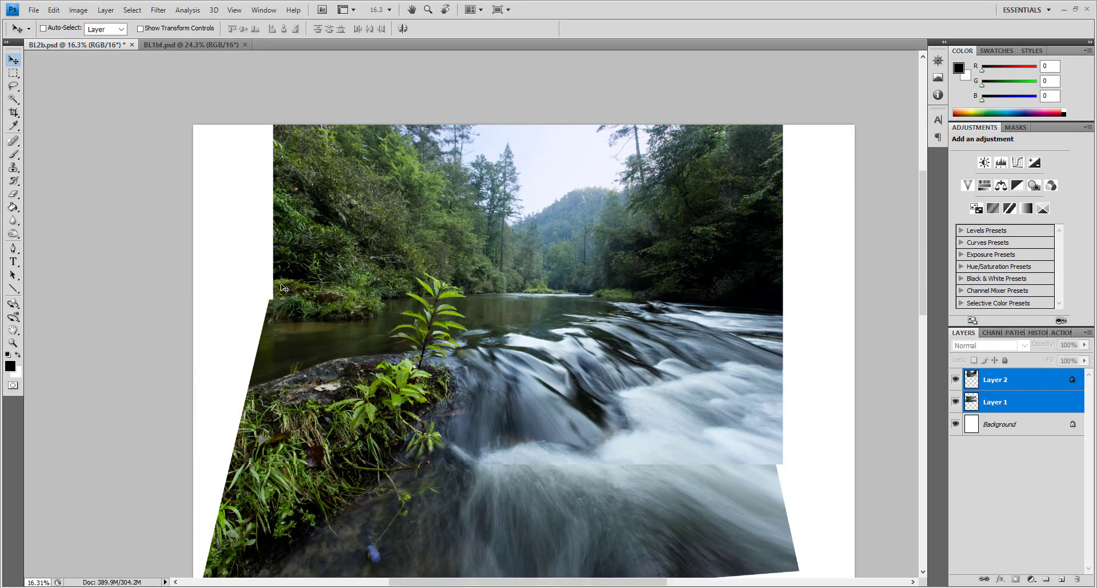
click(959, 402)
click(960, 402)
Auto-blend the layers as a Panorama with Seamless Tones and Colors
click(53, 10)
click(54, 307)
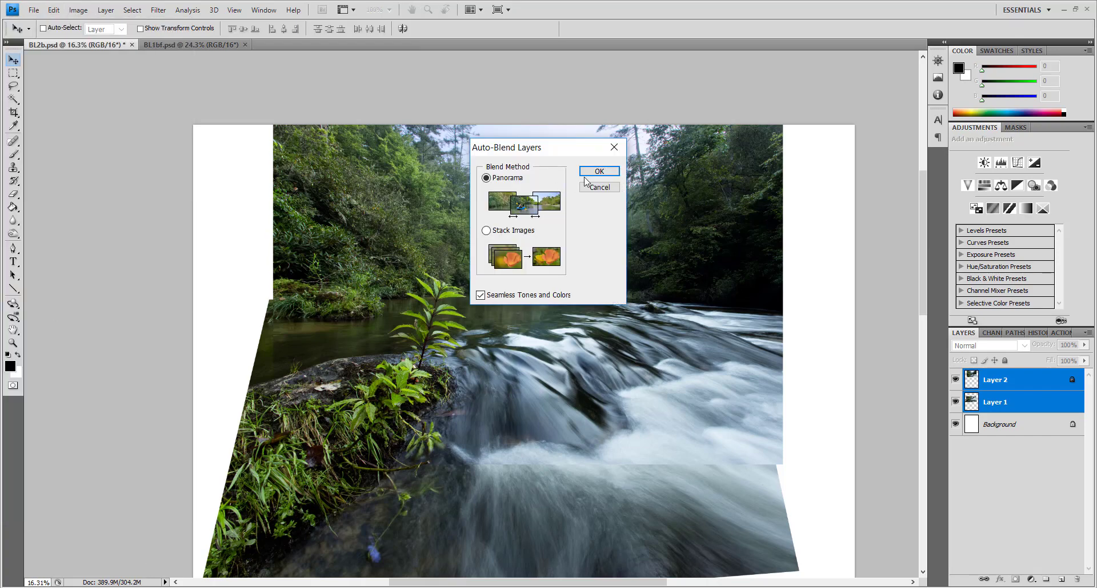
click(611, 173)
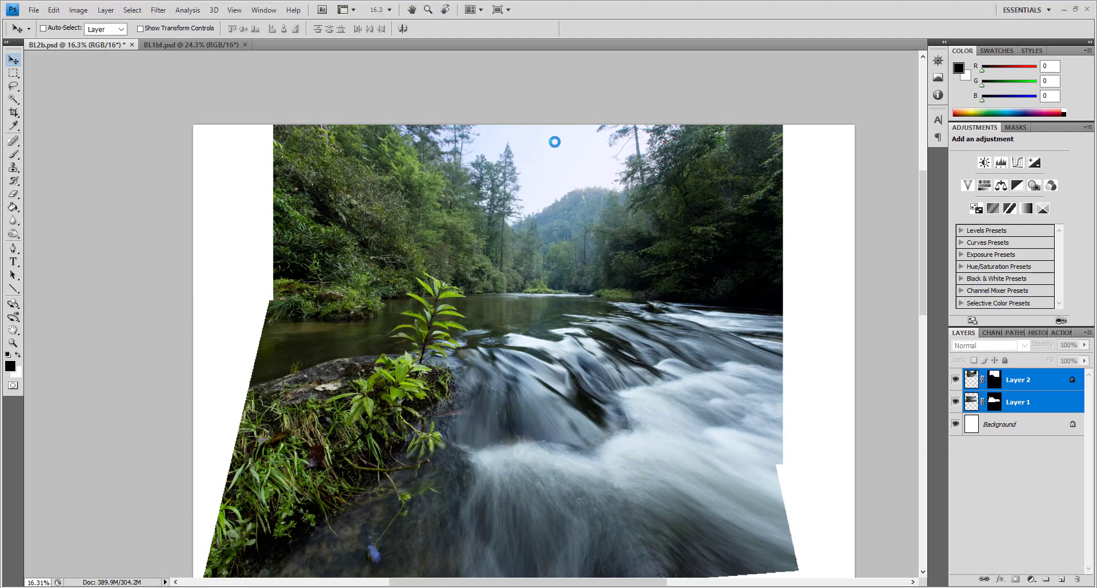
click(1035, 333)
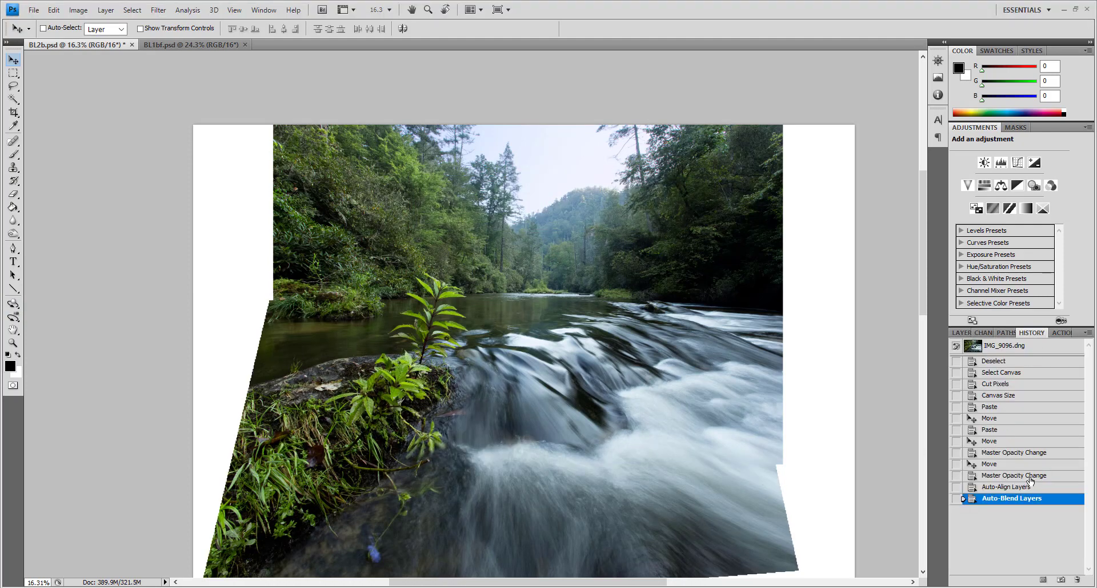
Undo and redo the blend to compare the image before and after blending
key(ctrl+z)
key(ctrl+z)
key(ctrl+z)
key(ctrl+z)
key(ctrl+z)
key(ctrl+z)
scroll(449, 408, up, 3)
key(ctrl+z)
key(ctrl+z)
key(ctrl+z)
key(ctrl+z)
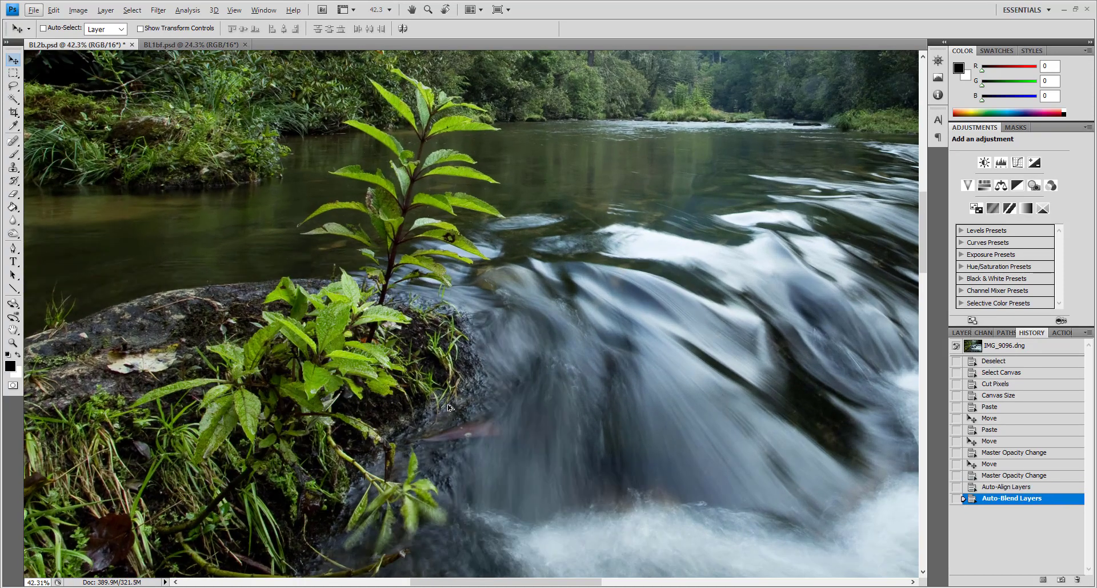
key(ctrl+z)
key(ctrl+z)
scroll(379, 260, up, 5)
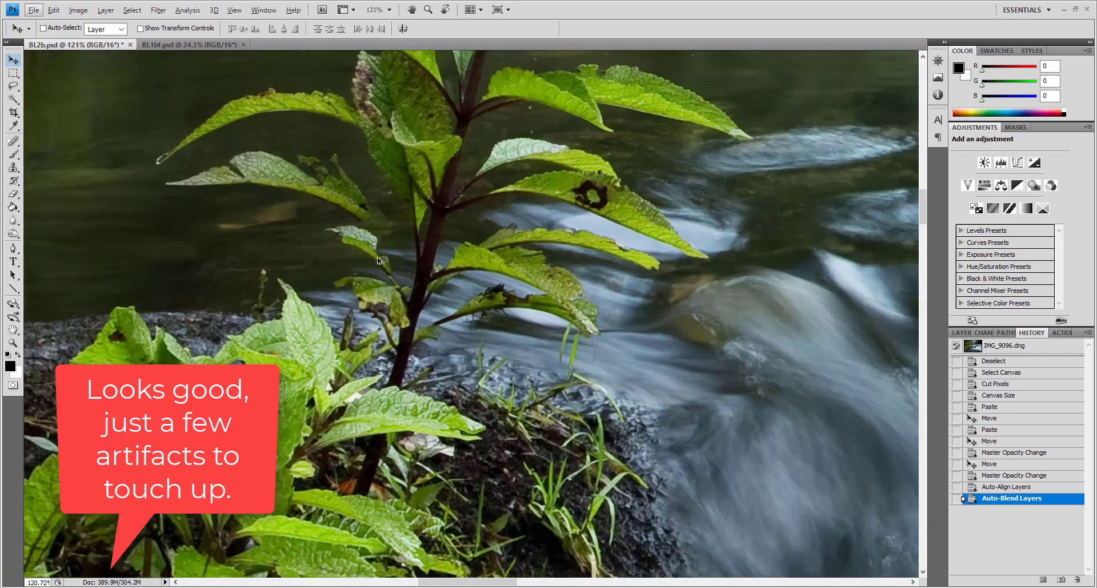
key(ctrl+z)
key(ctrl+z)
Target Layer 2's mask with the Brush, unlock the layer, and select Layer 1
click(964, 332)
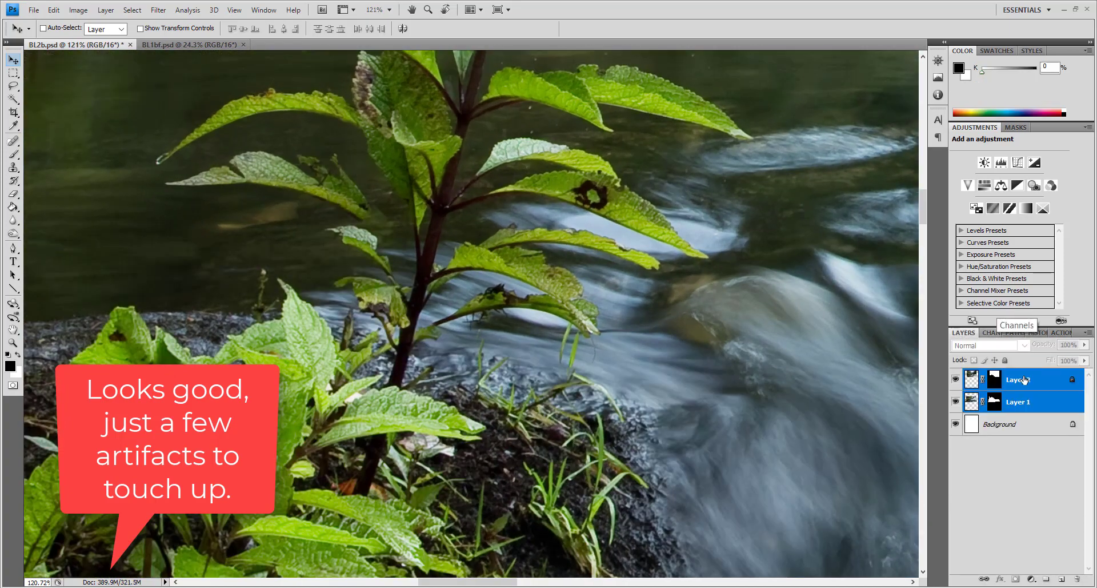
click(995, 379)
click(13, 155)
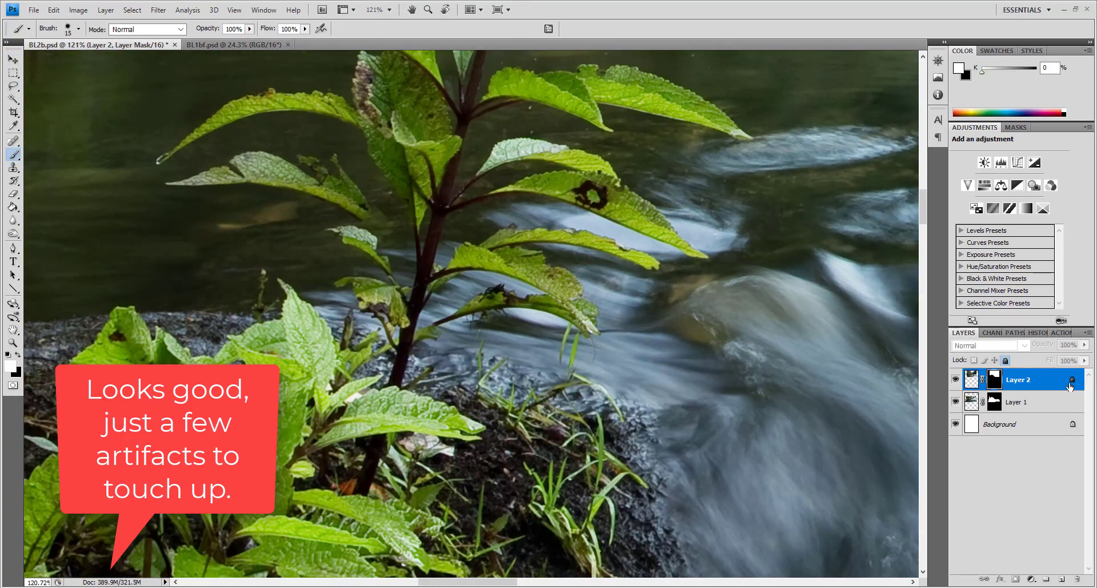
click(1005, 360)
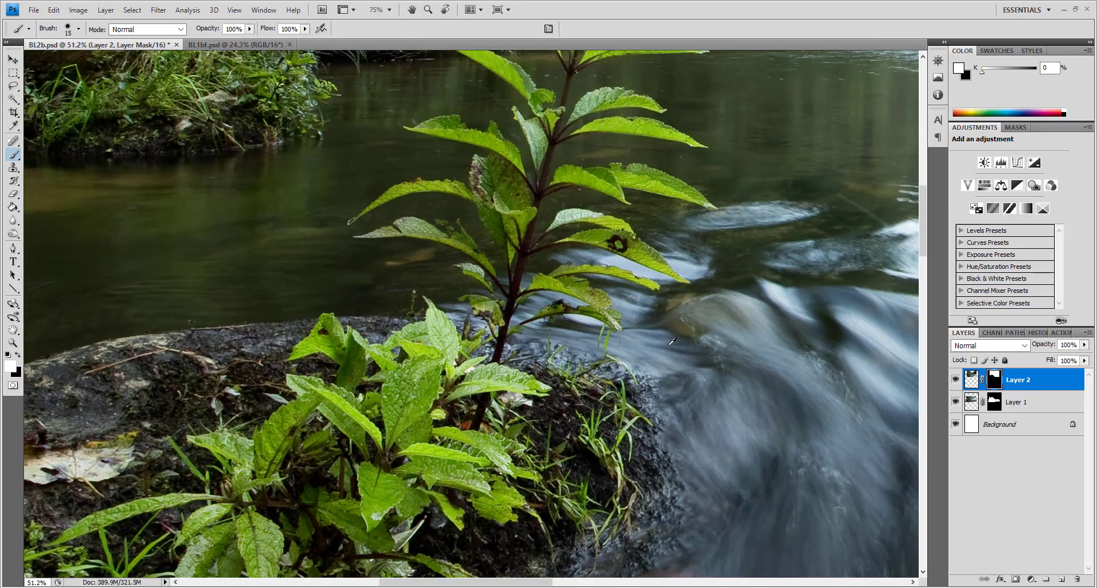
scroll(585, 565, down, 8)
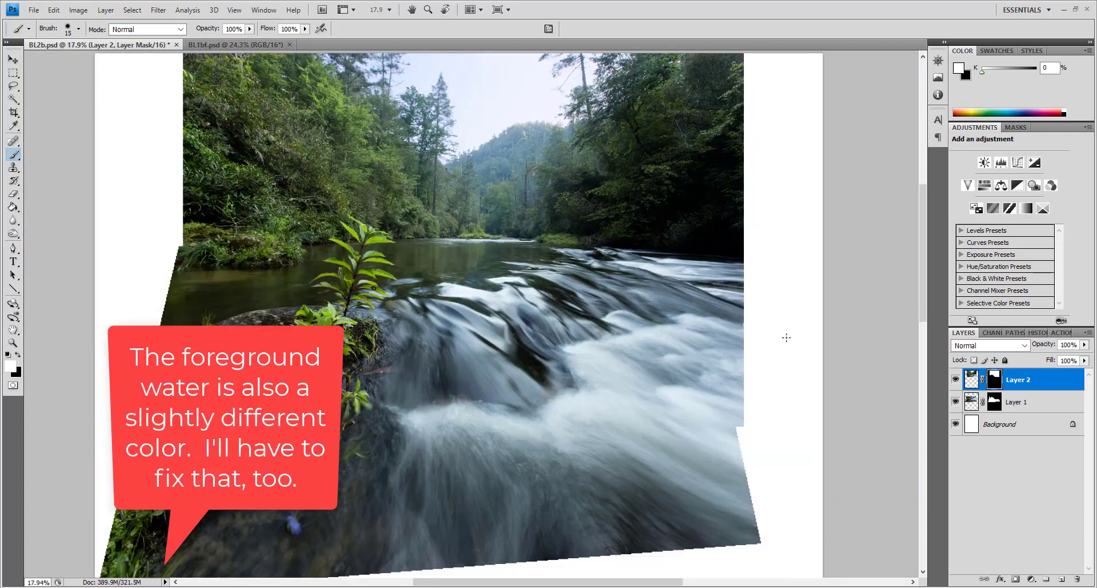
click(1032, 404)
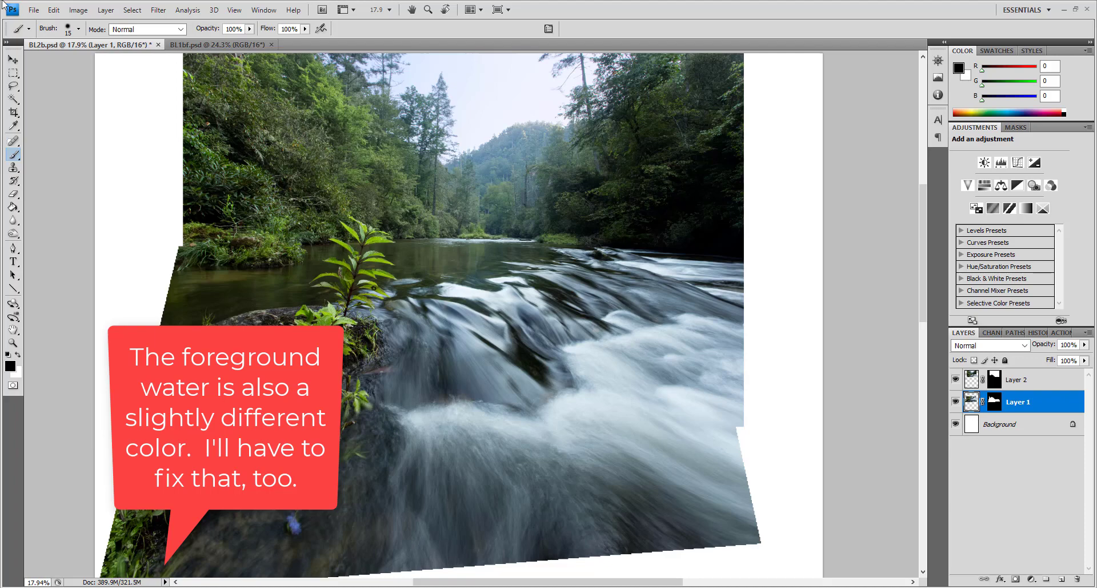
Set a Photo Filter on Layer 1 to Cooling Filter (80) with Preserve Luminosity, density 4%
click(78, 10)
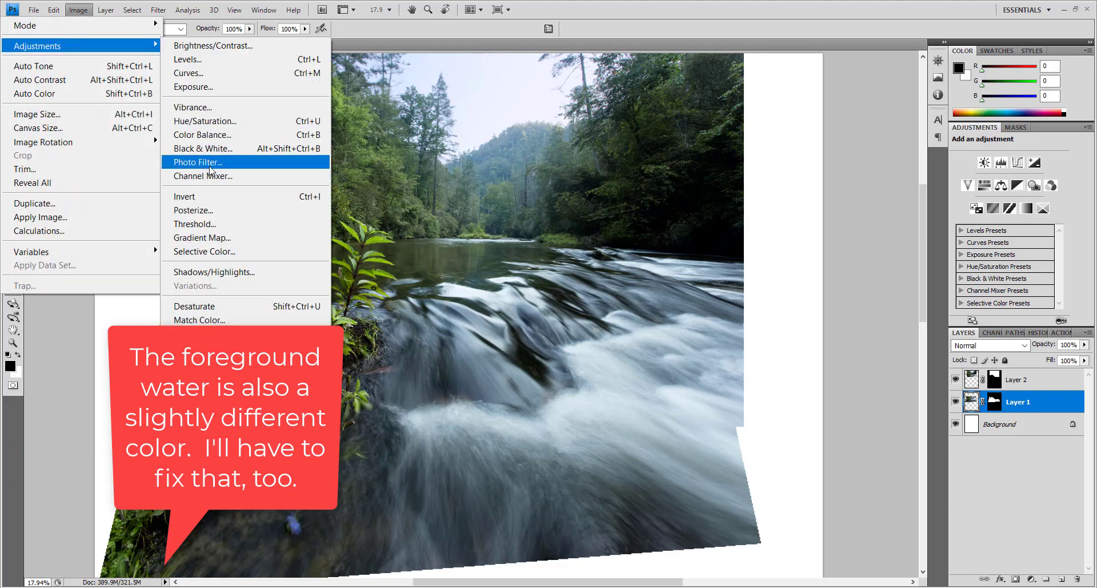
click(320, 155)
click(938, 146)
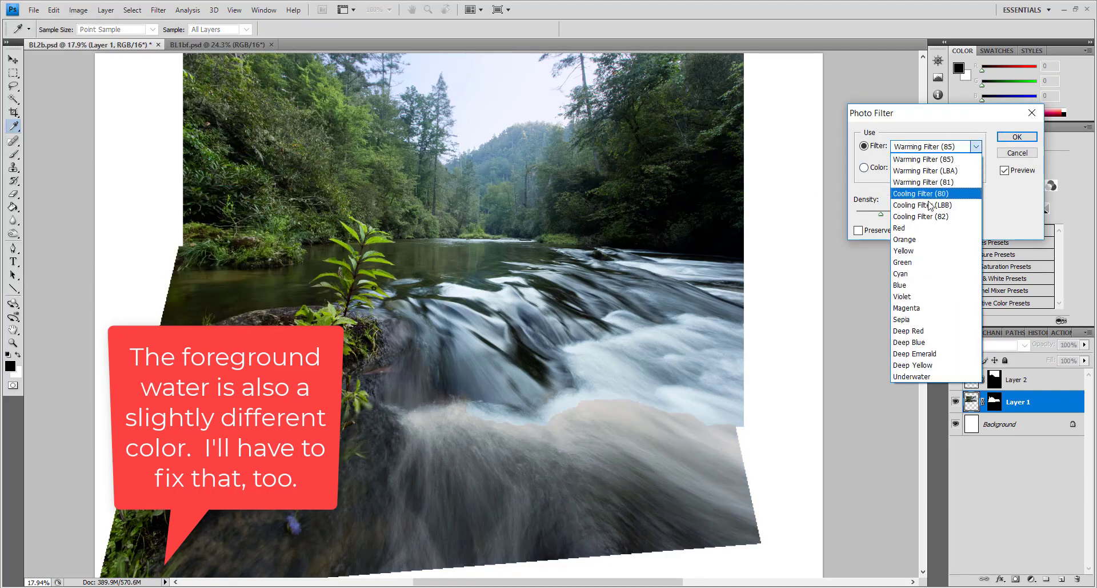
click(926, 193)
click(858, 230)
double_click(931, 200)
text(4)
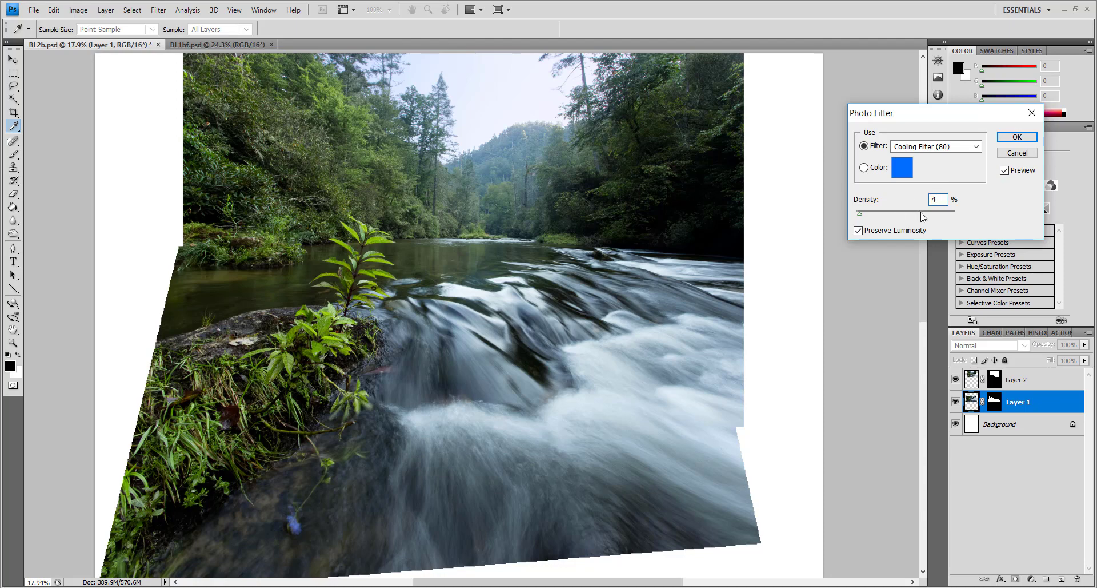
Apply the photo filter and hide the lower layer to inspect the blend
click(1032, 113)
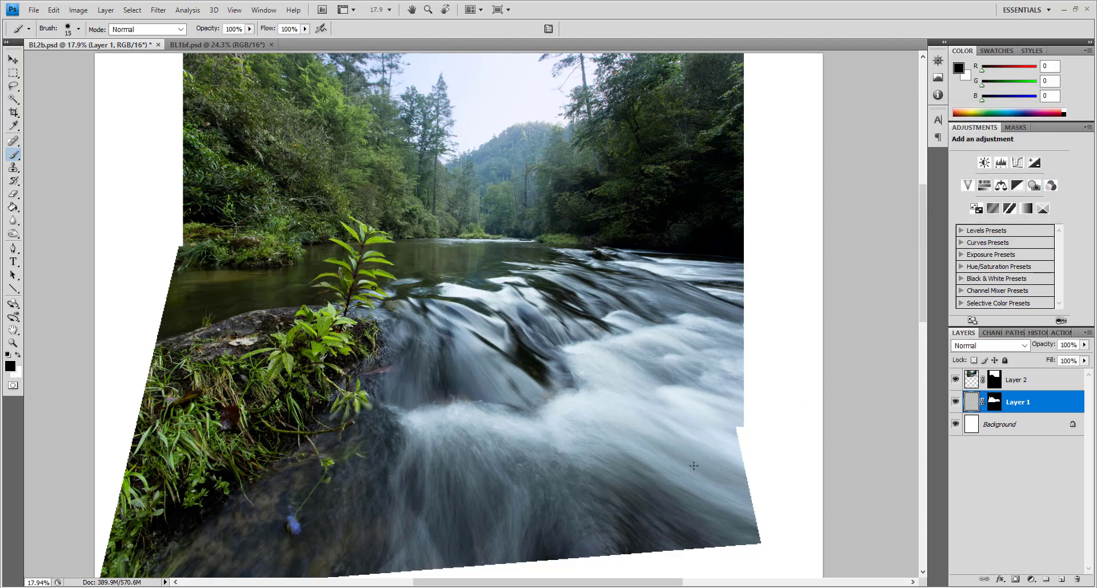
scroll(669, 474, up, 2)
scroll(669, 473, up, 2)
click(956, 401)
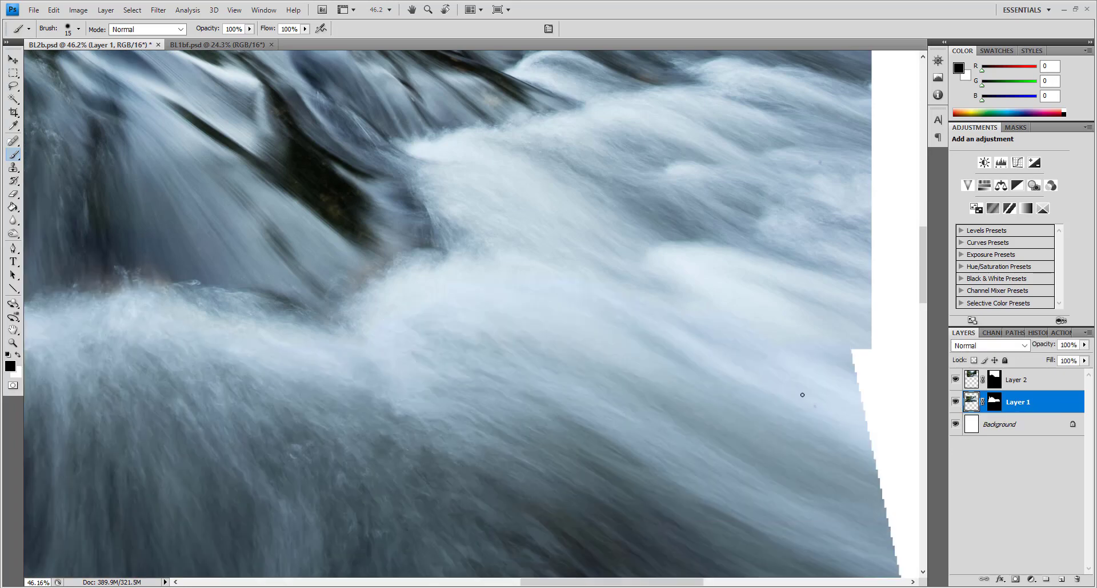
scroll(166, 329, up, 2)
scroll(167, 329, up, 1)
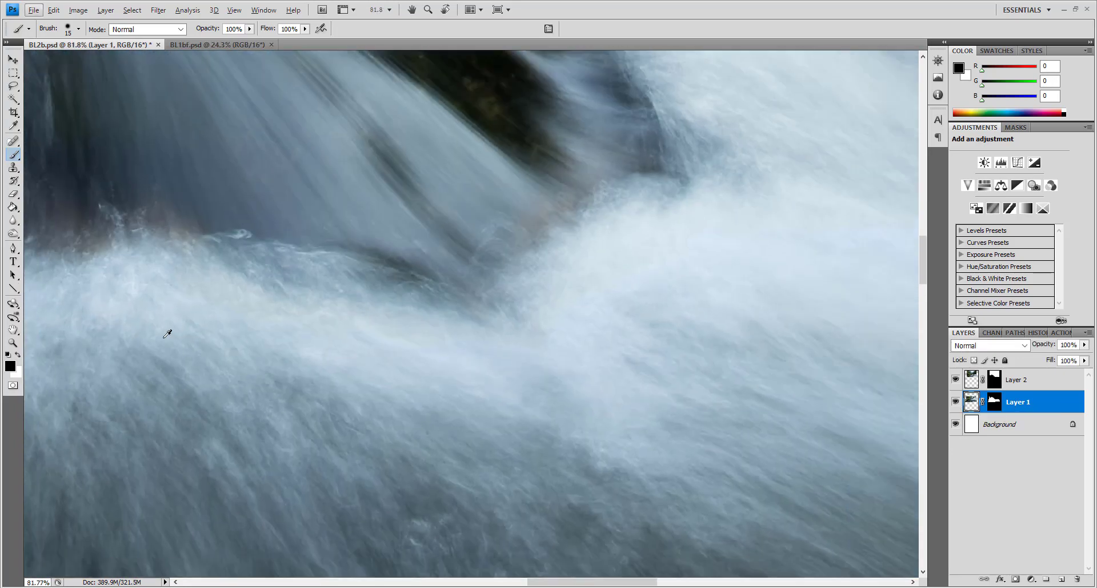
Activate Layer 2, pan across the water, and load Layer 1's mask as a selection
key(alt+bracketright)
scroll(600, 330, up, 1)
scroll(715, 366, right, 3)
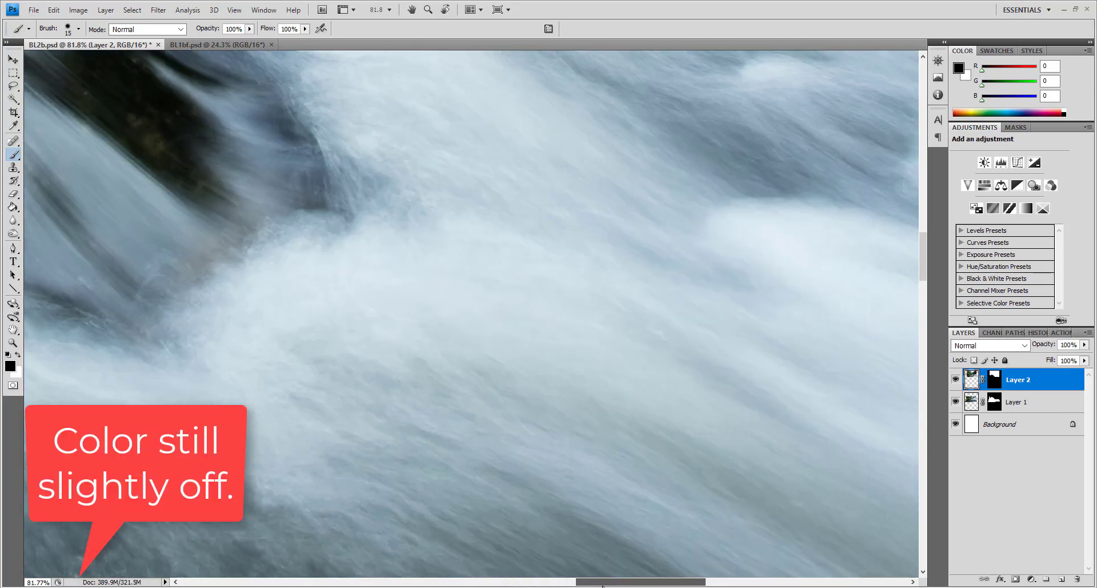
scroll(801, 389, right, 3)
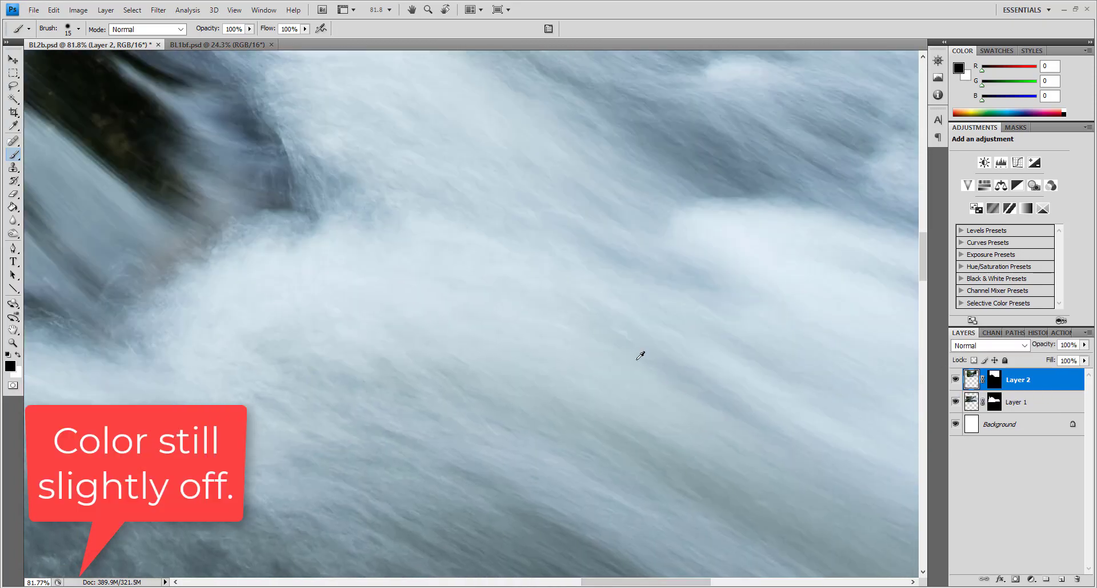
scroll(641, 356, down, 3)
scroll(640, 355, down, 2)
scroll(640, 356, down, 1)
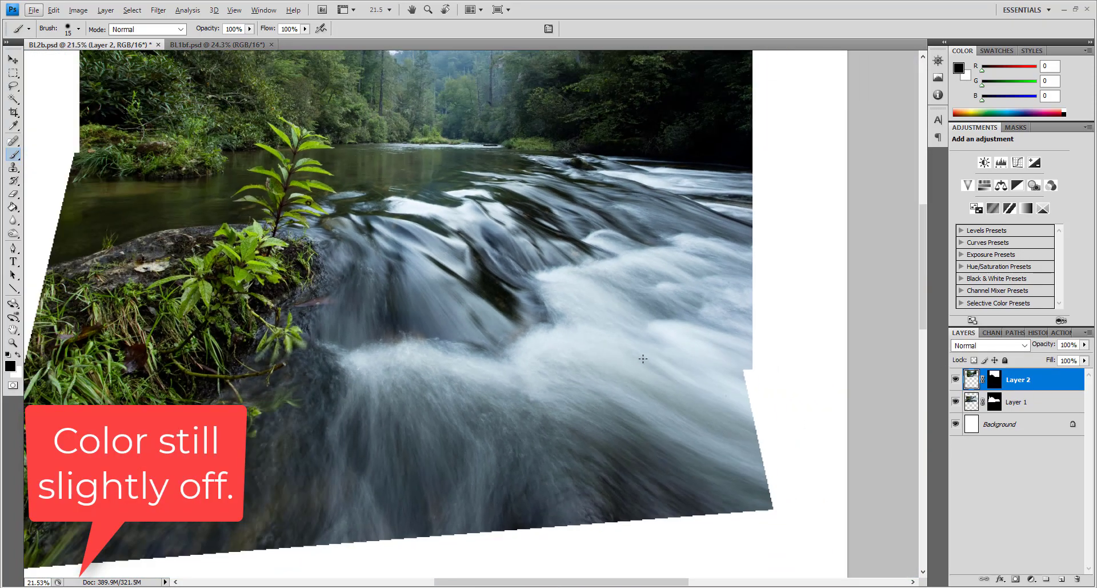
ctrl+click(979, 382)
click(1018, 401)
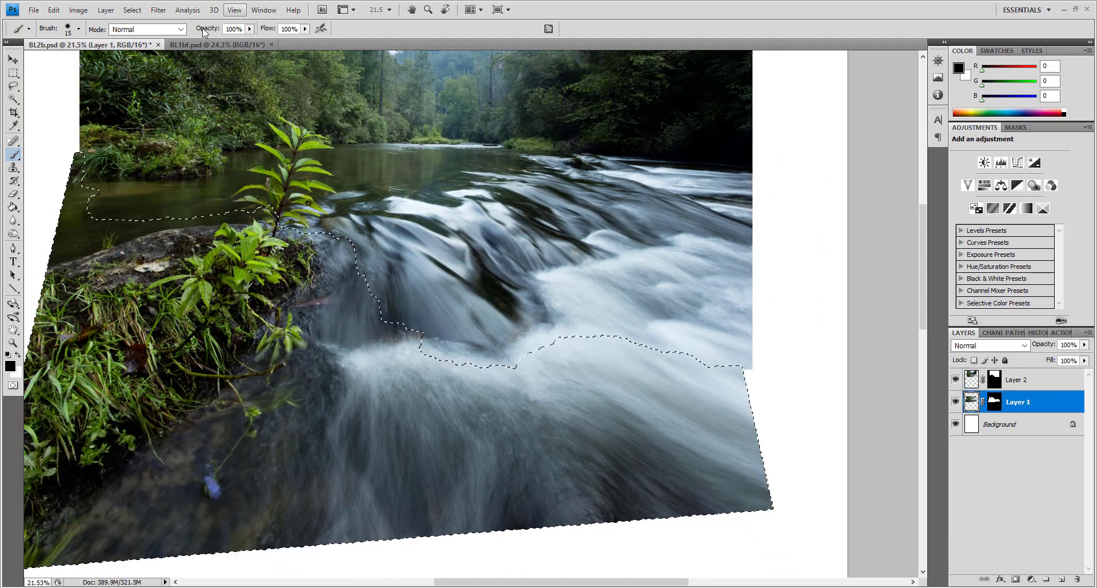
Contract the selection, then lasso-add the left, right and bottom edge areas to it
click(132, 10)
mouse_move(34, 169)
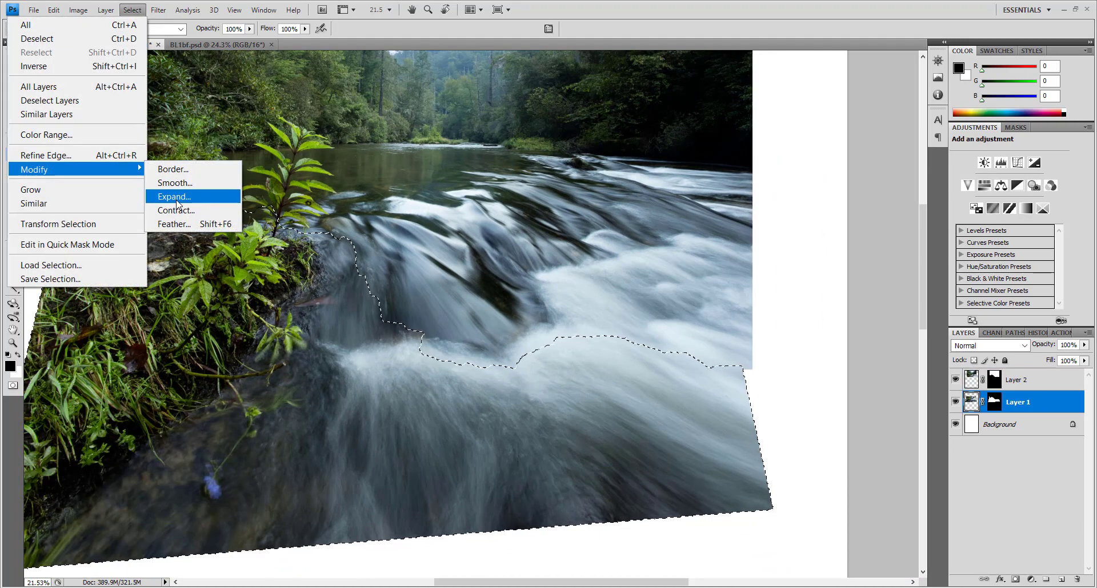
click(176, 210)
key(Return)
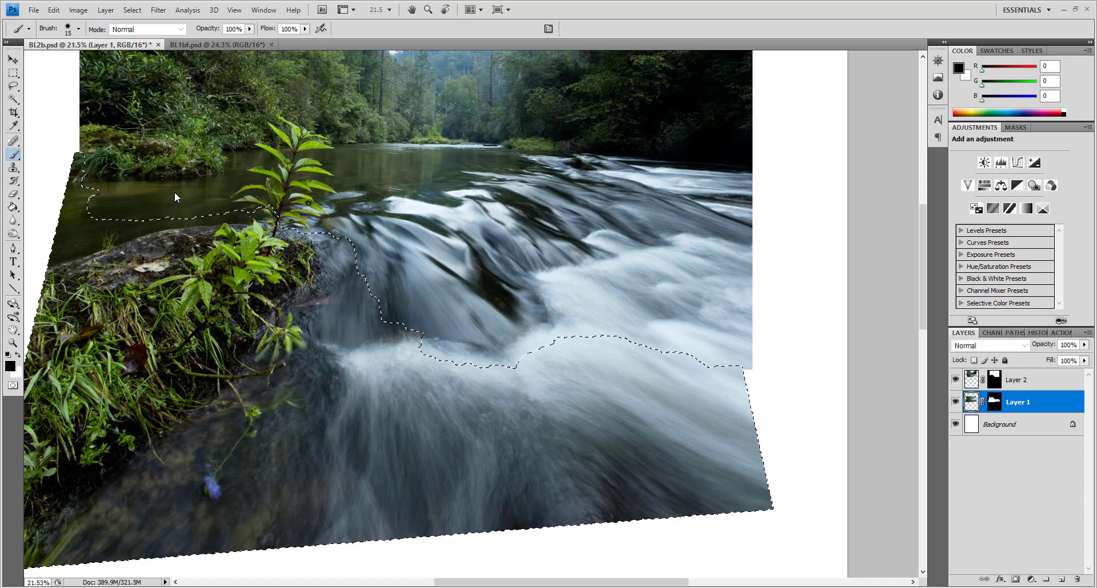
click(13, 86)
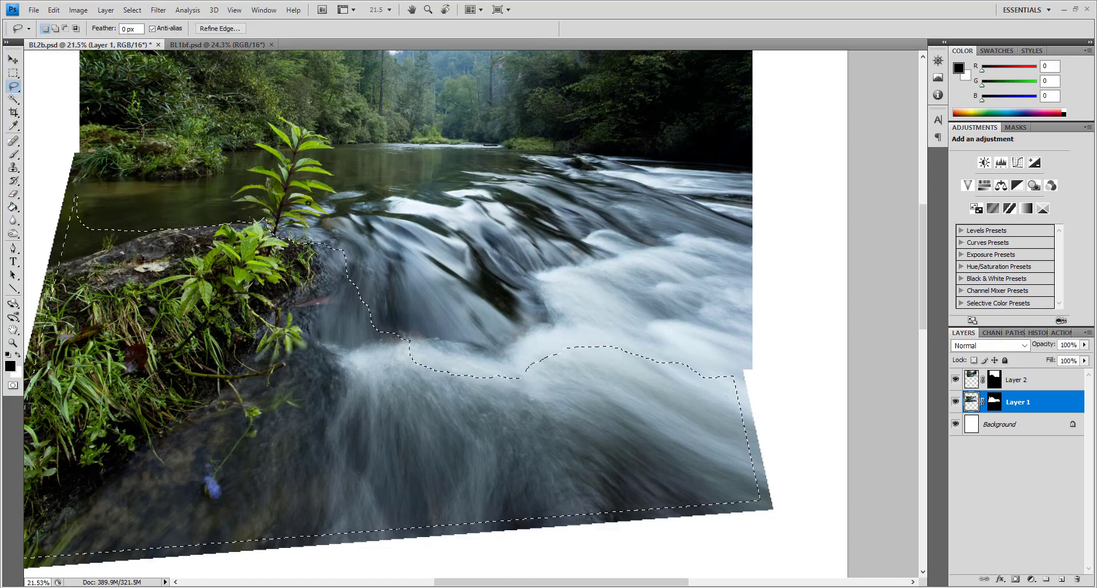
scroll(153, 194, left, 3)
mouse_move(153, 191)
mouse_down()
mouse_move(50, 267)
mouse_move(811, 375)
mouse_up()
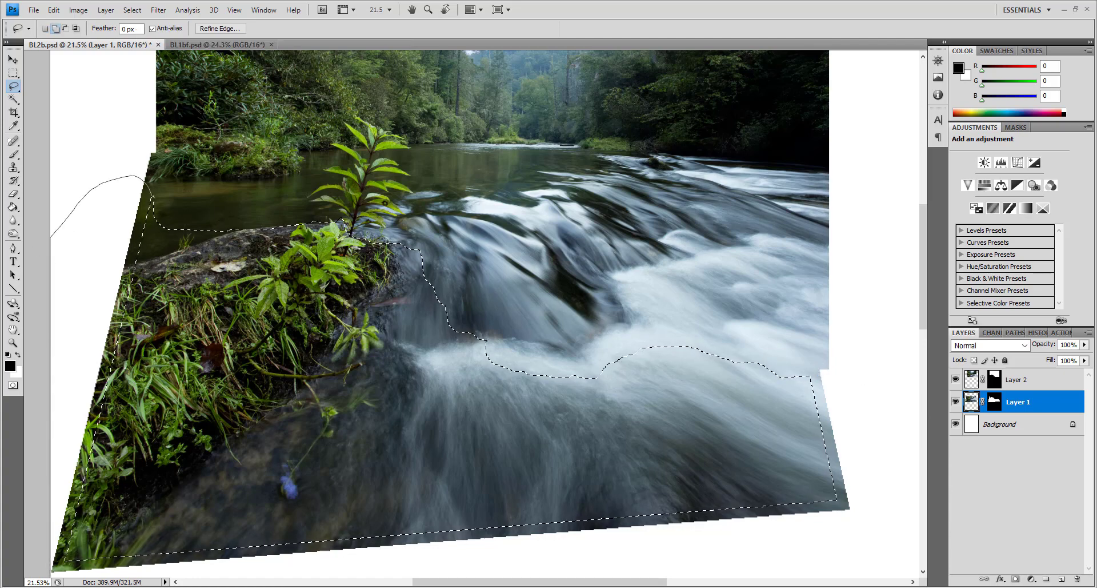
drag(5, 330, 433, 576)
drag(153, 195, 150, 199)
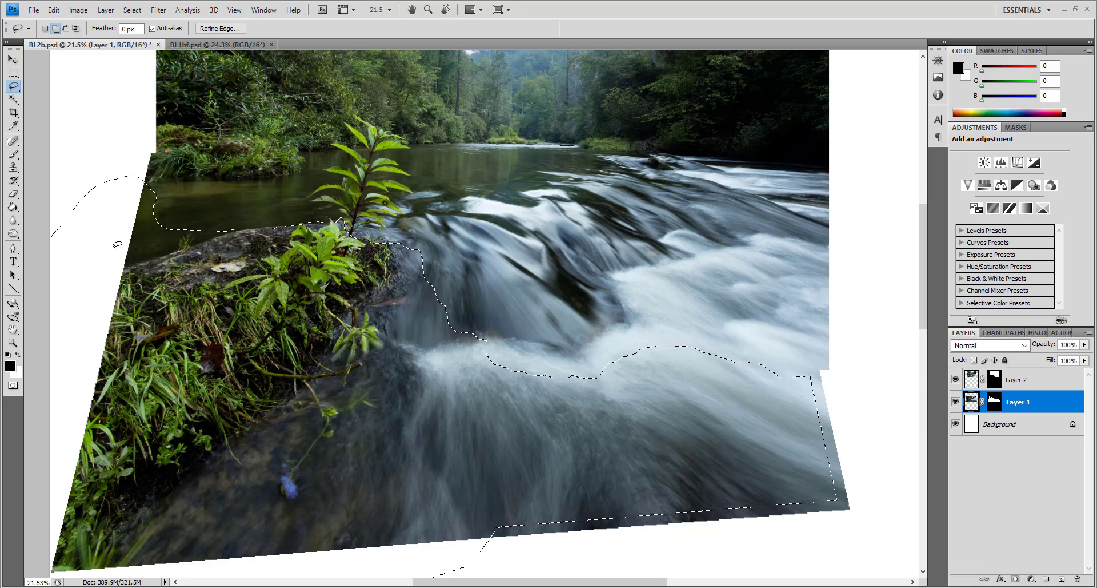
drag(333, 428, 549, 419)
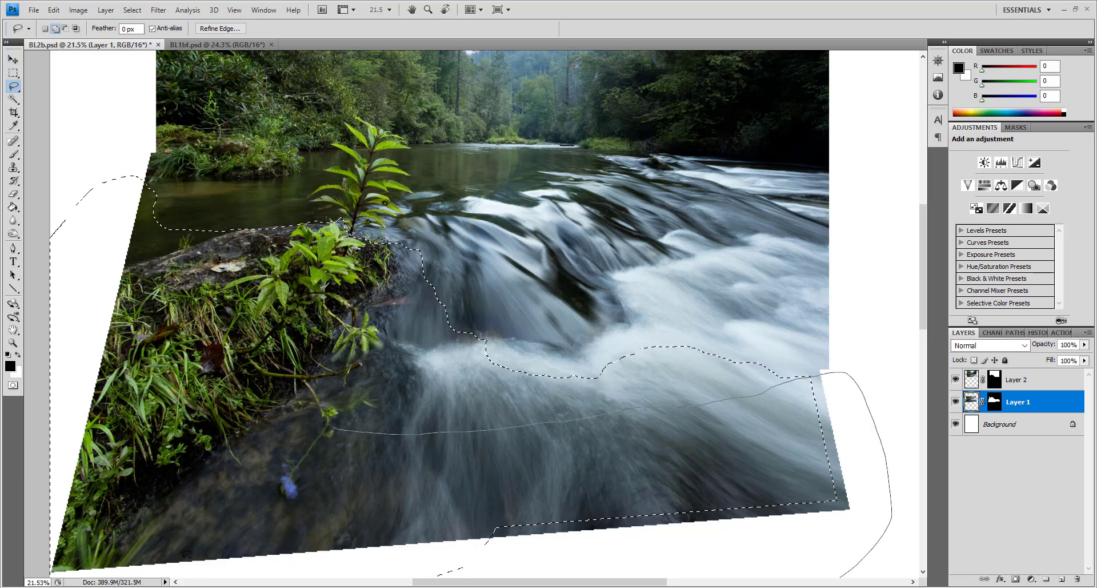
drag(838, 369, 153, 450)
Feather the selection with radius 100 and bring up the Photo Filter dialog
click(133, 10)
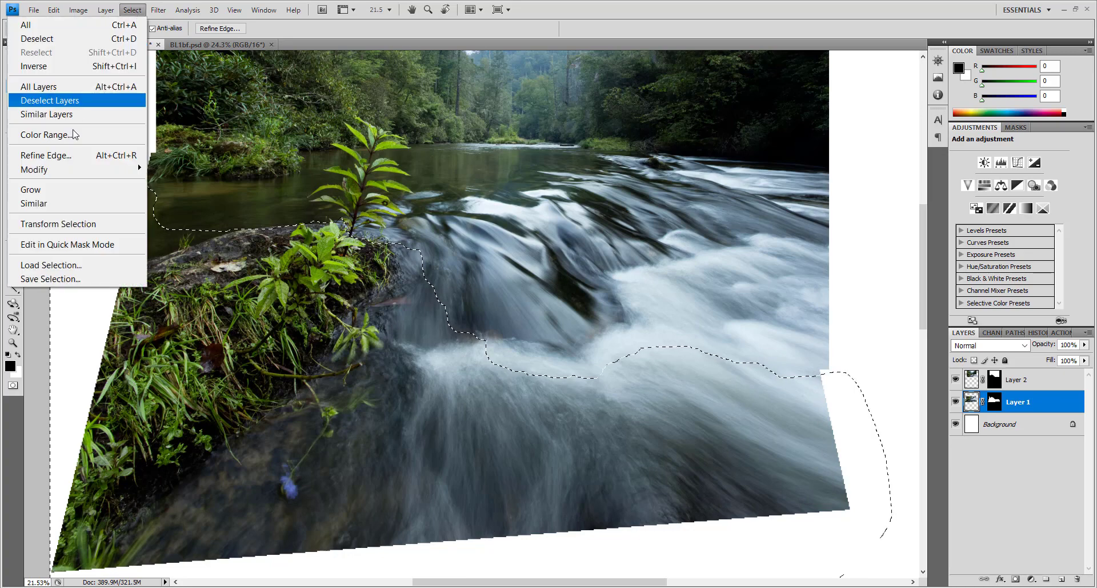
click(179, 224)
key(Return)
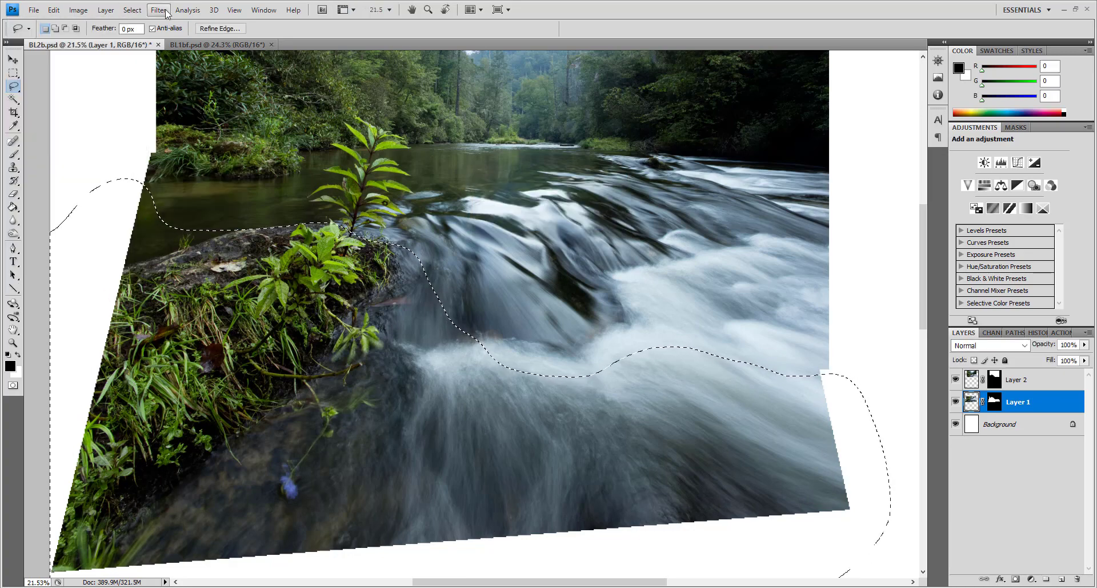
click(159, 10)
mouse_move(103, 47)
click(198, 162)
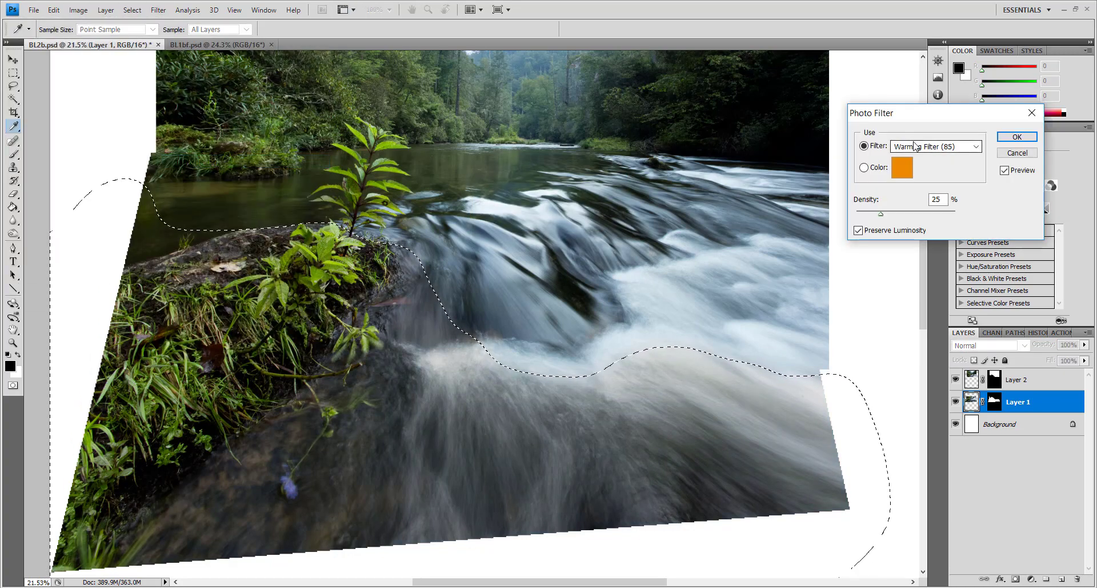
Apply Cooling Filter (LBB) at 4% density to the selected lower water
click(937, 146)
click(929, 188)
key(Up)
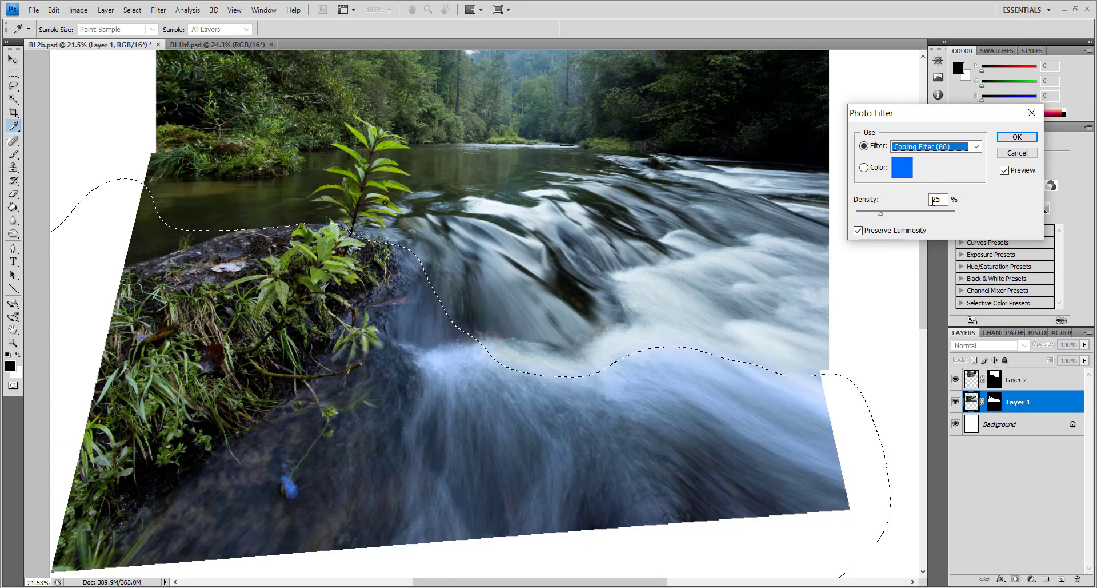
double_click(935, 199)
click(937, 146)
scroll(945, 149, down, 1)
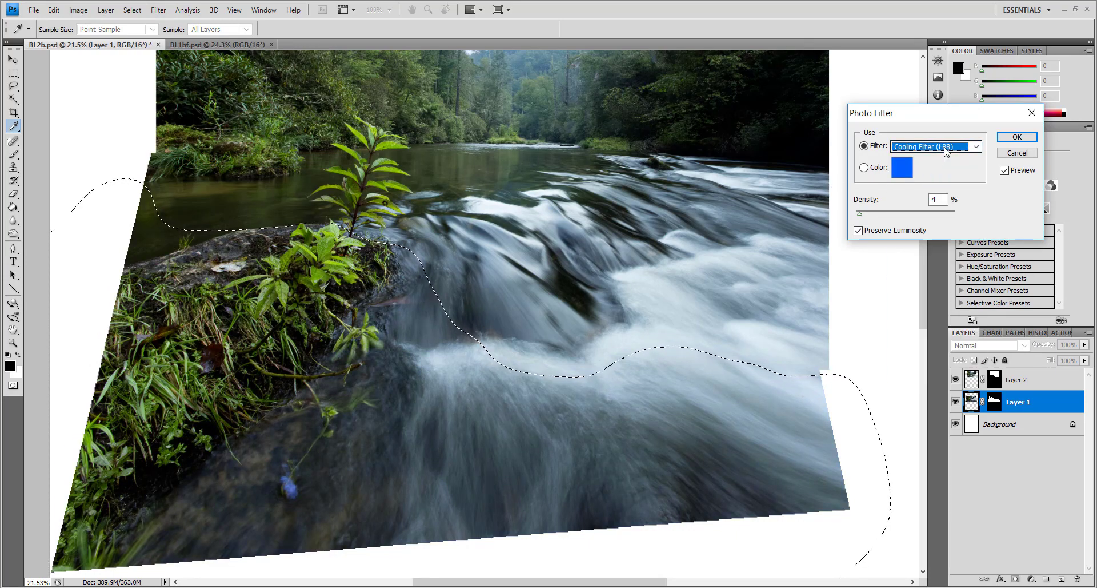
click(1005, 170)
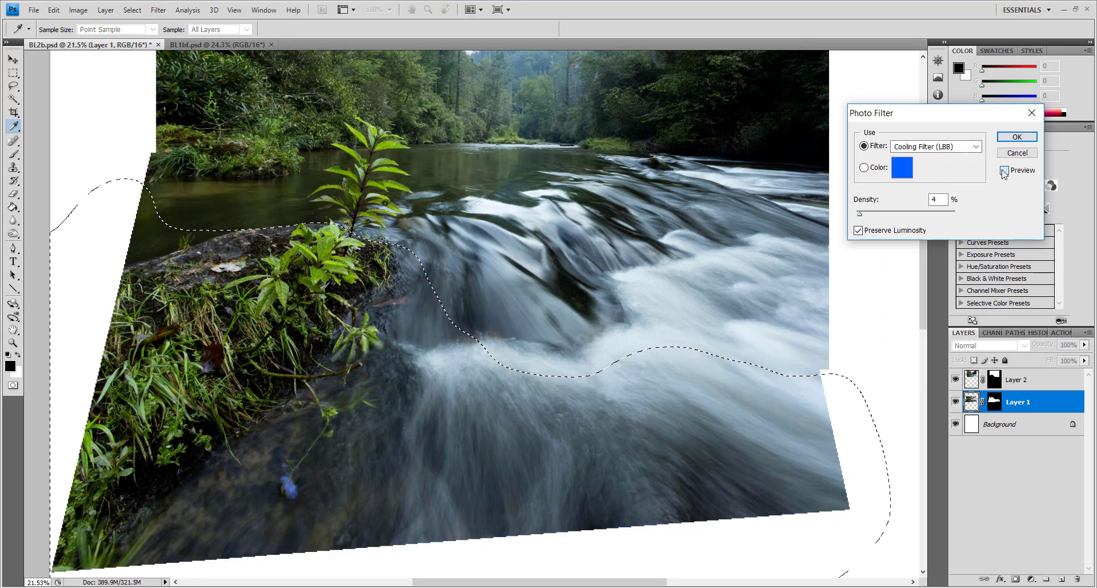
click(1018, 152)
Deselect and toggle Layer 1's visibility to compare the colour match
key(l)
key(ctrl+d)
scroll(852, 379, up, 3)
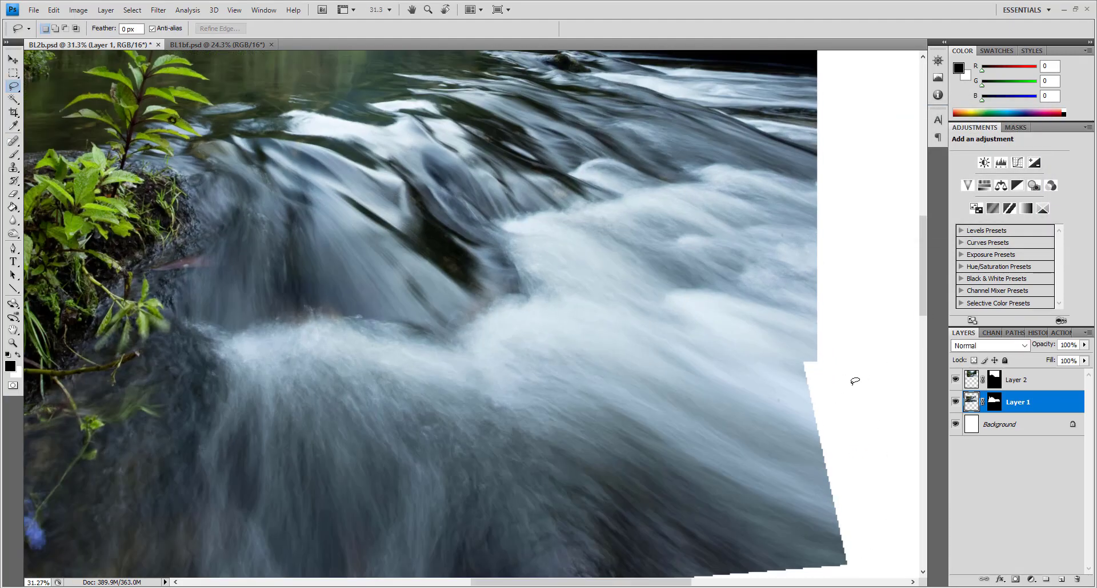
scroll(800, 360, up, 2)
click(957, 402)
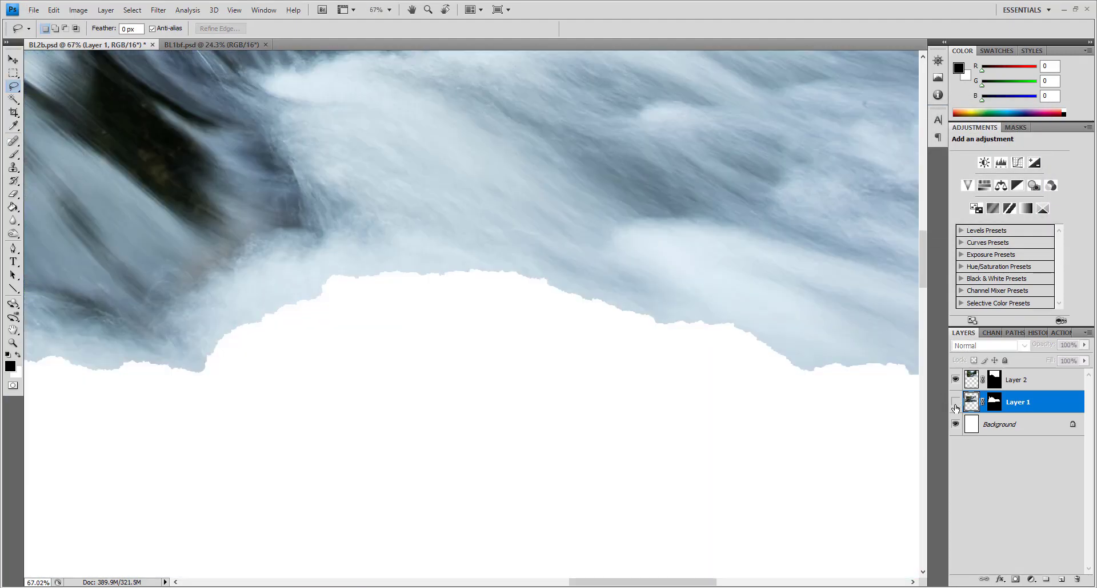
click(956, 402)
scroll(366, 345, up, 1)
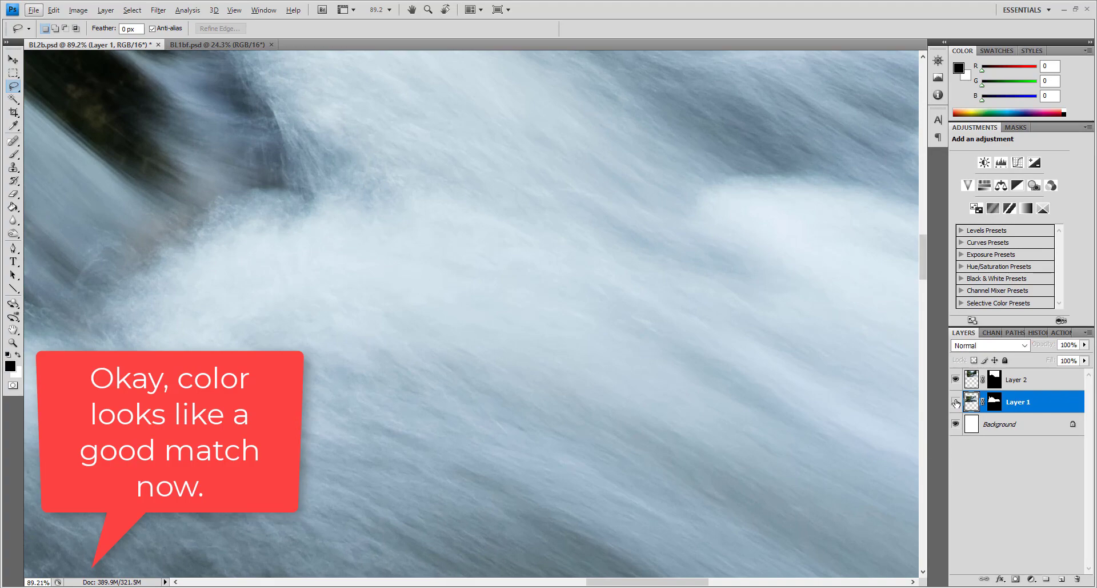
click(956, 402)
click(956, 402)
scroll(711, 319, down, 6)
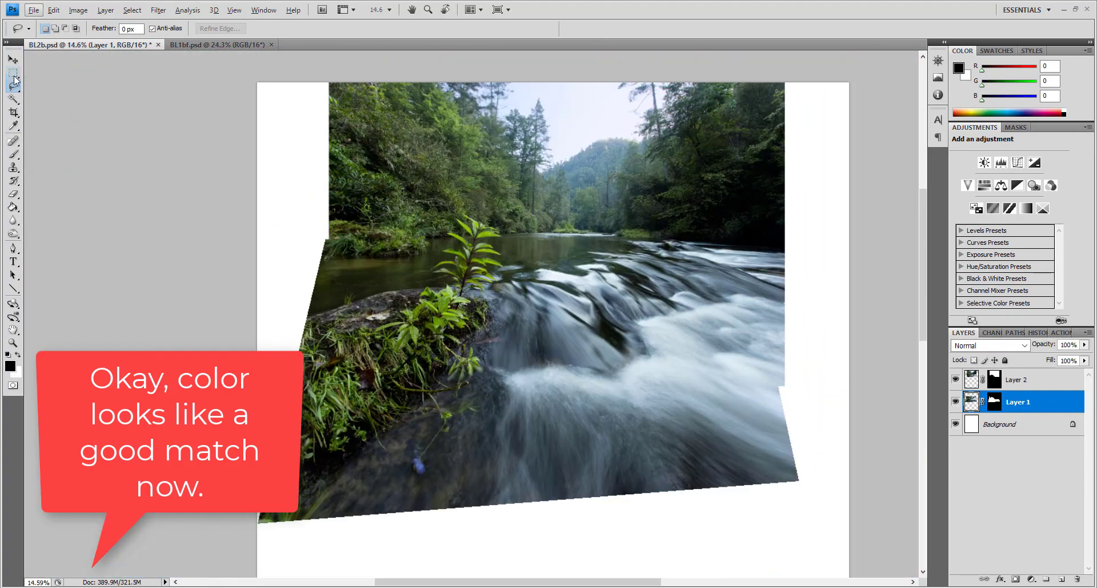
Crop the image to a rectangle excluding the blank white edges
click(14, 74)
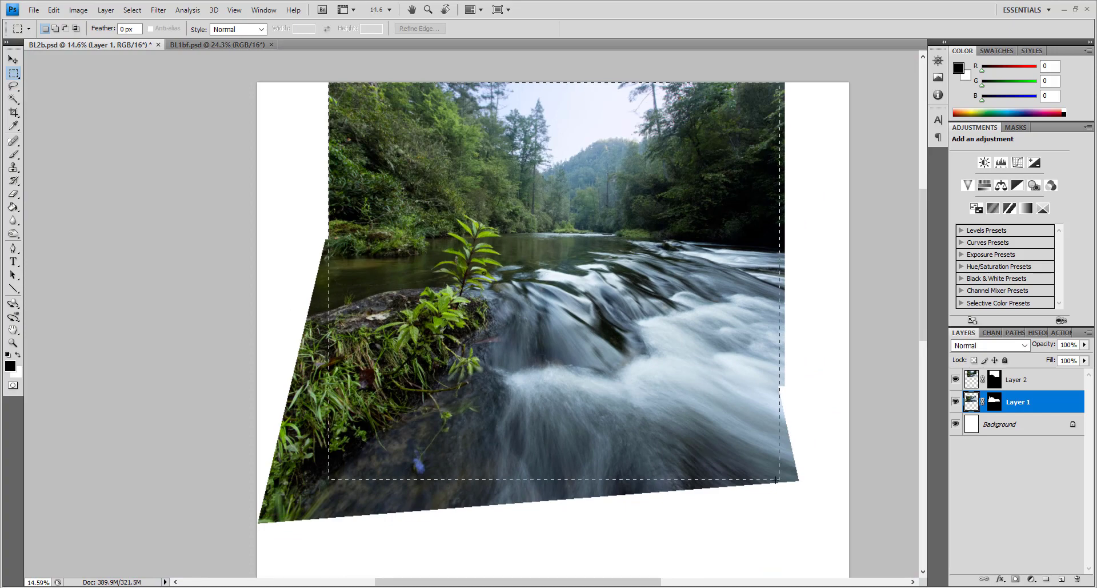
drag(776, 480, 785, 482)
click(79, 10)
click(26, 154)
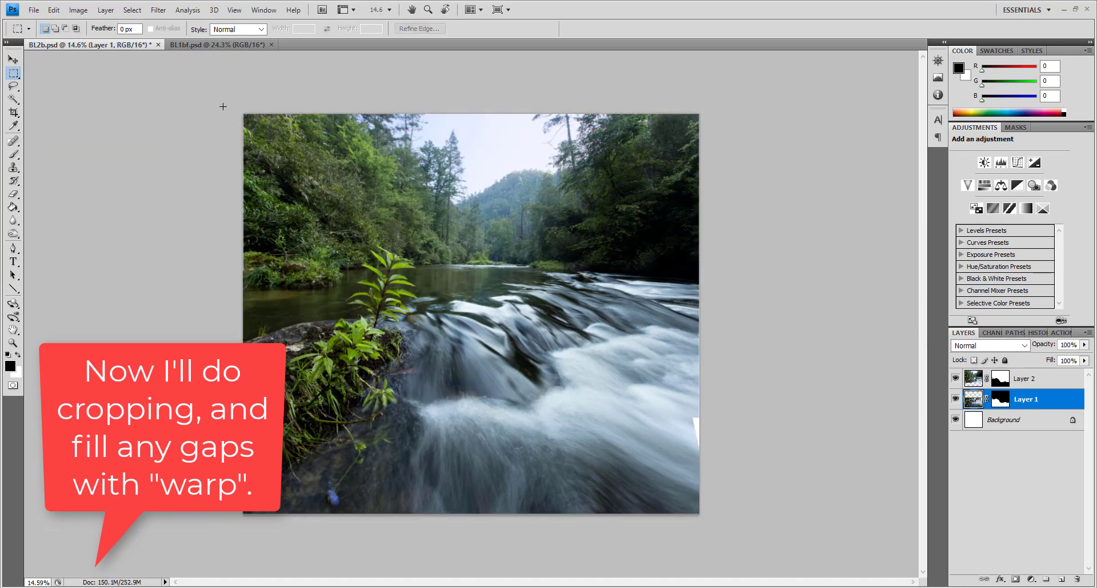
Reselect from the top-left corner to the right edge and crop again to trim white
scroll(228, 106, up, 2)
scroll(194, 92, up, 1)
drag(189, 93, 825, 457)
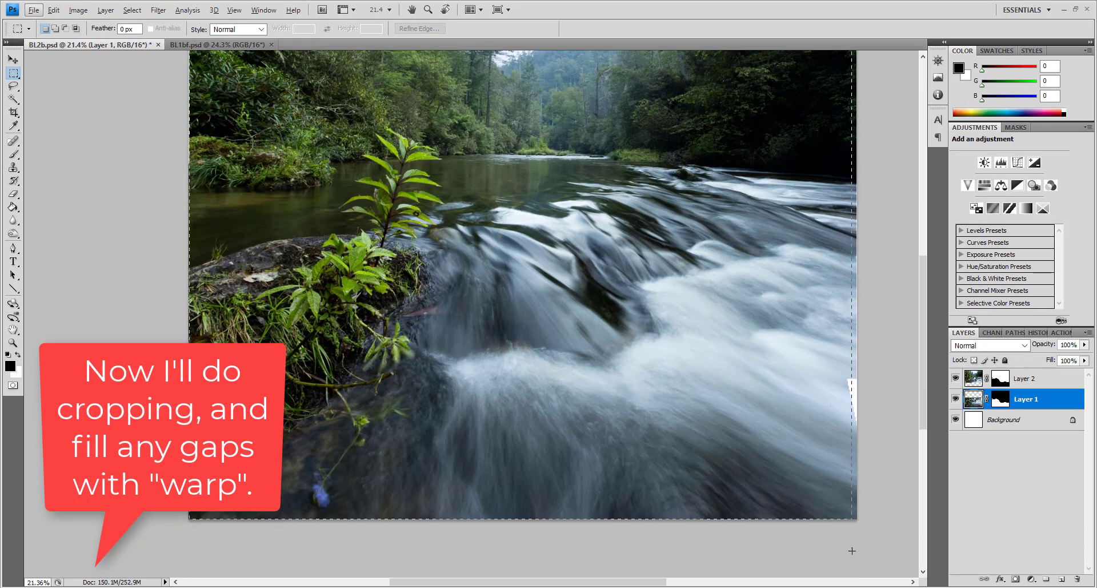
drag(852, 550, 857, 555)
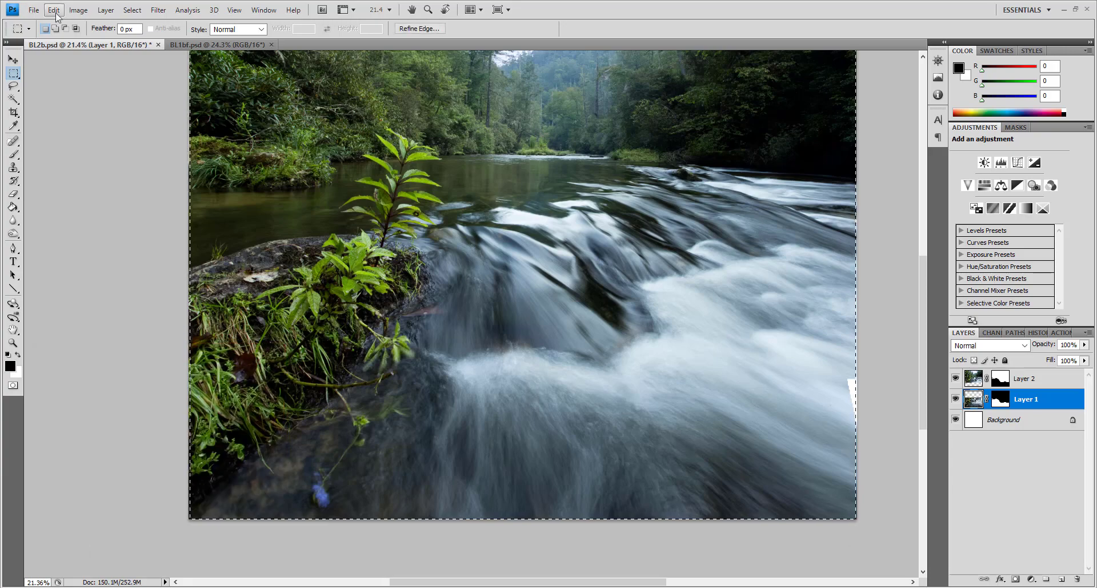
key(i)
key(p)
scroll(289, 329, up, 3)
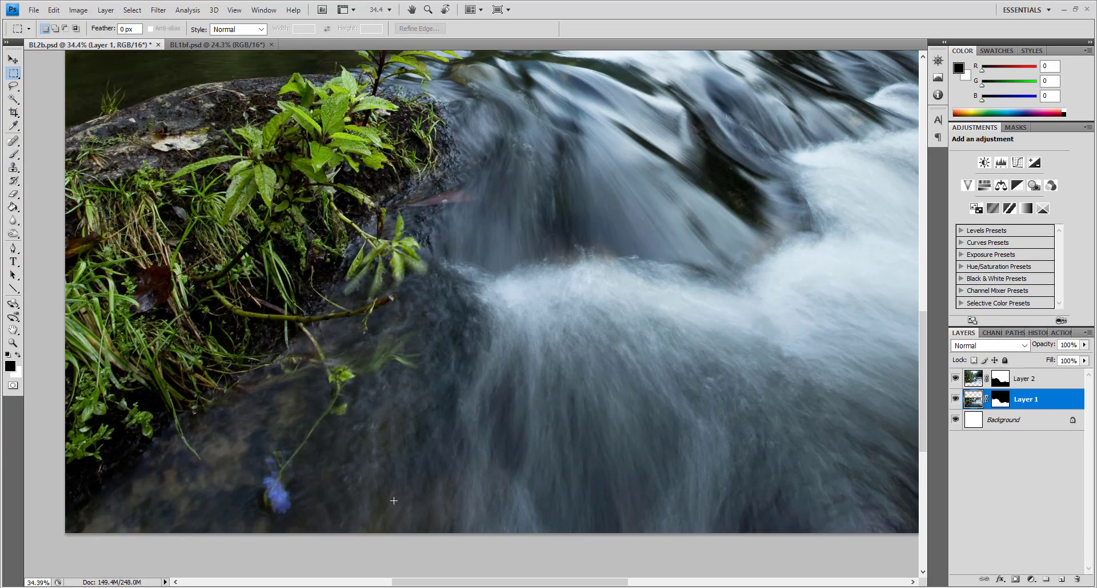
scroll(743, 400, up, 3)
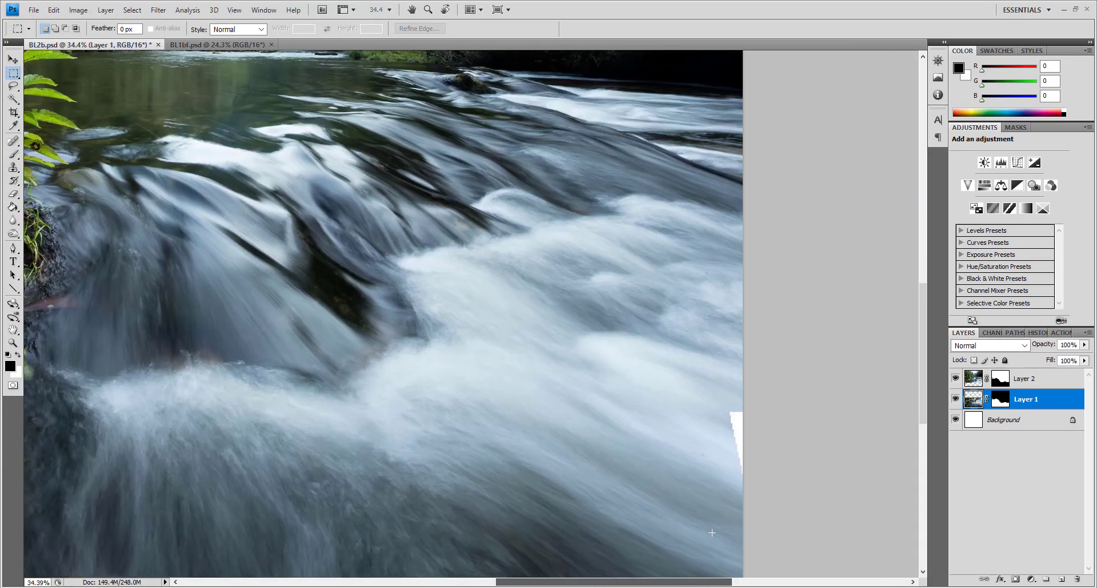
scroll(788, 340, down, 1)
scroll(738, 389, down, 2)
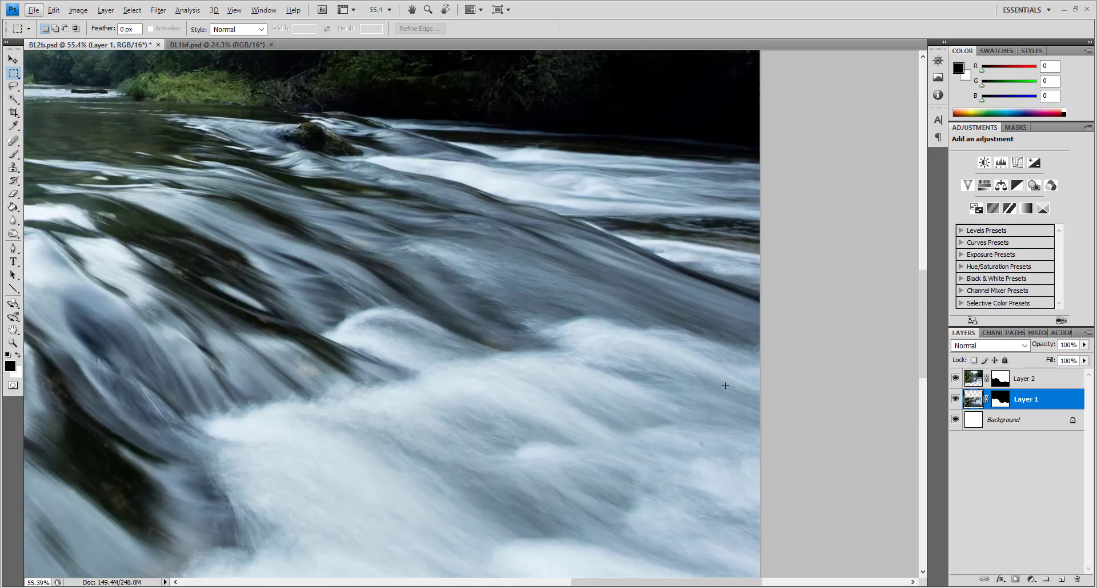
scroll(720, 391, down, 4)
Flatten the image and spot-heal a sensor dust spot in the water
key(l)
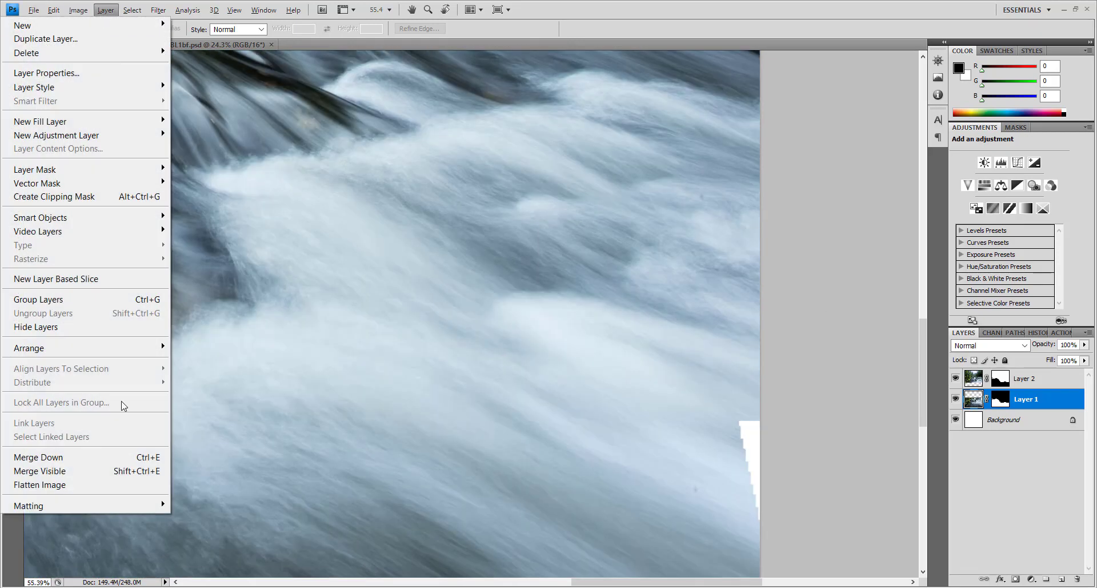
click(66, 486)
scroll(602, 362, up, 3)
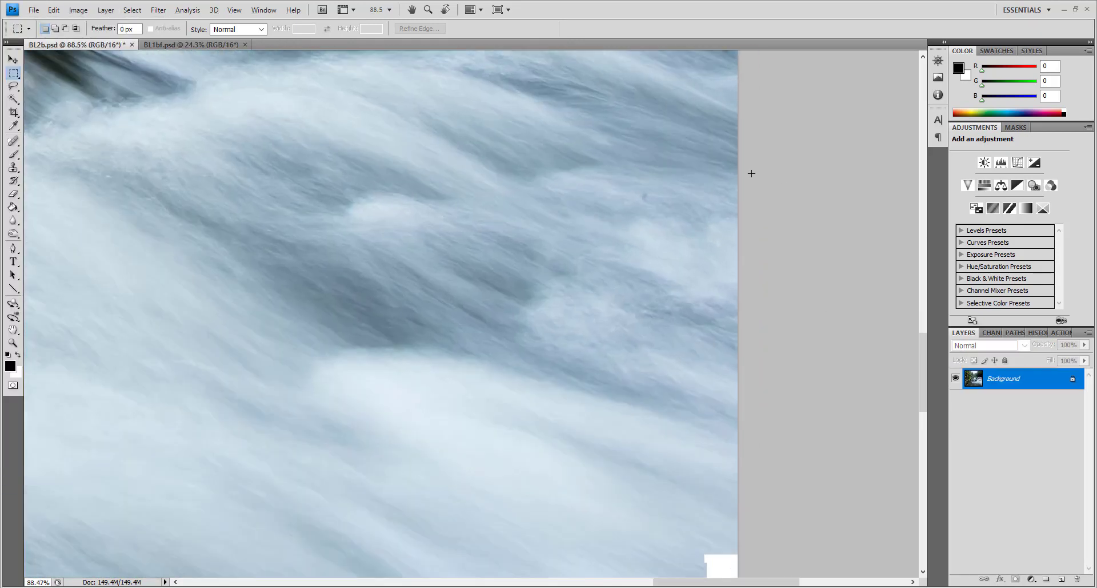
key(j)
click(640, 246)
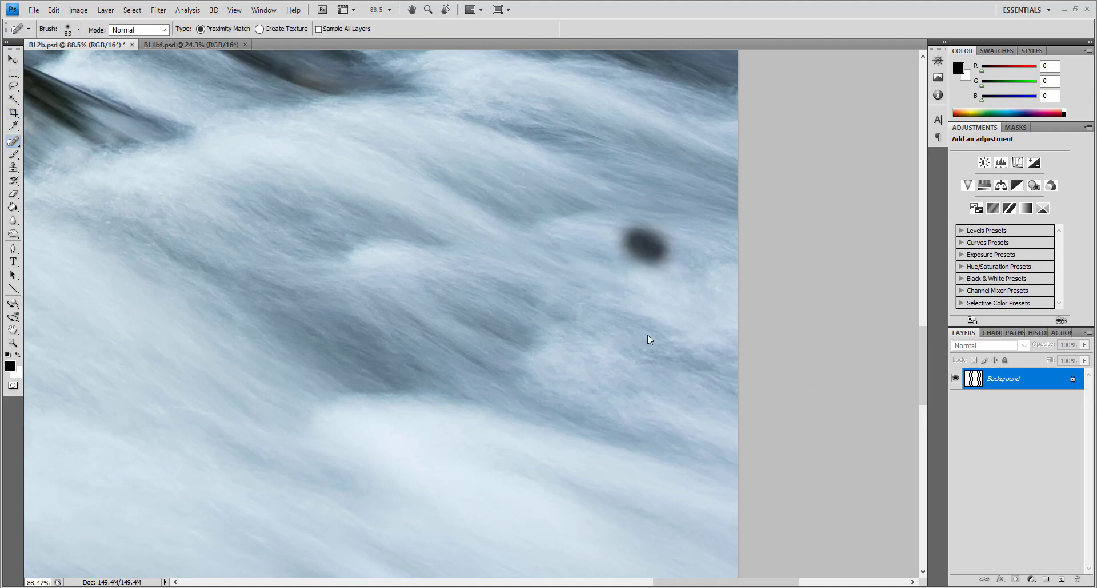
Sample clean water near the dust spot with the Clone Stamp
click(13, 168)
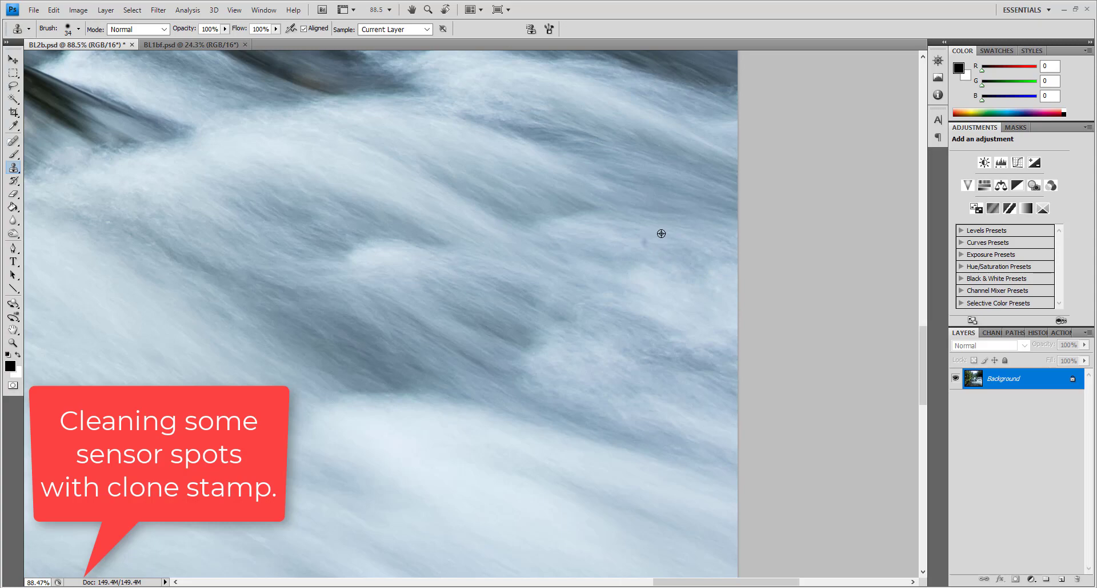
scroll(720, 324, down, 1)
scroll(708, 431, down, 2)
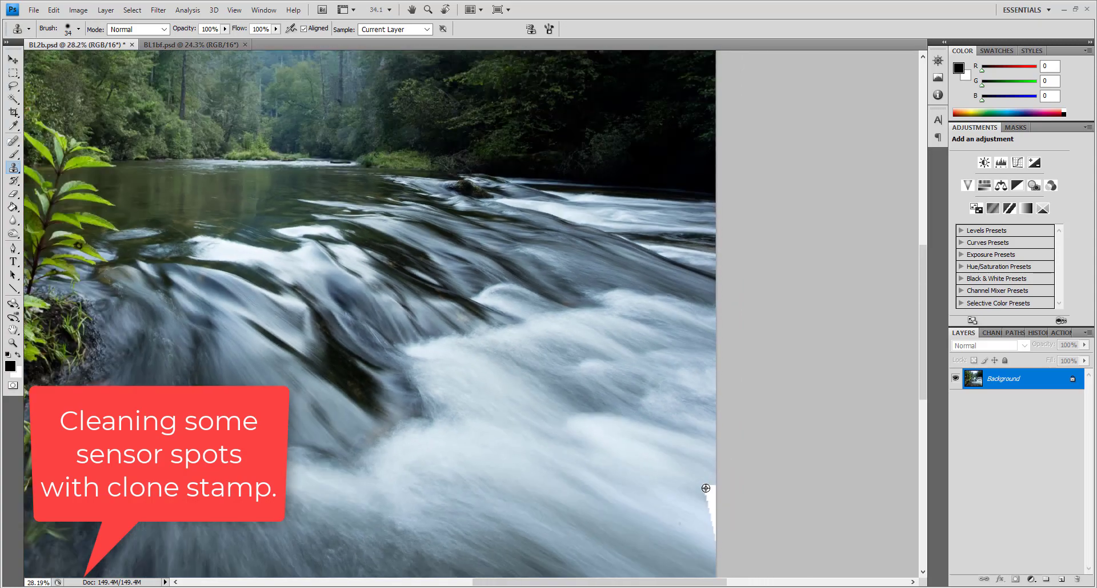
scroll(708, 431, up, 2)
scroll(684, 444, down, 1)
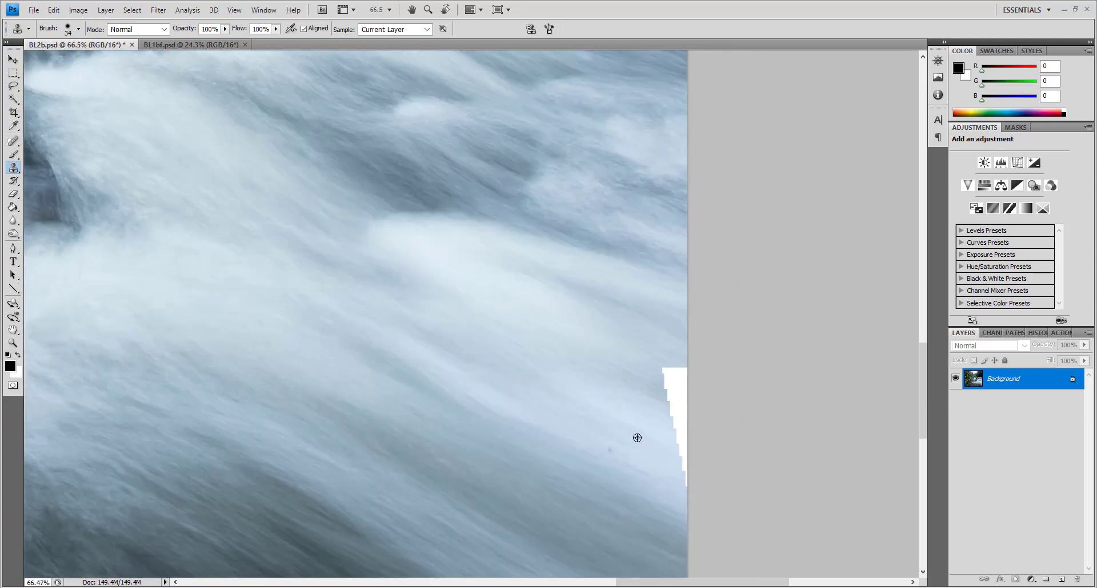
scroll(634, 471, up, 1)
scroll(605, 463, up, 1)
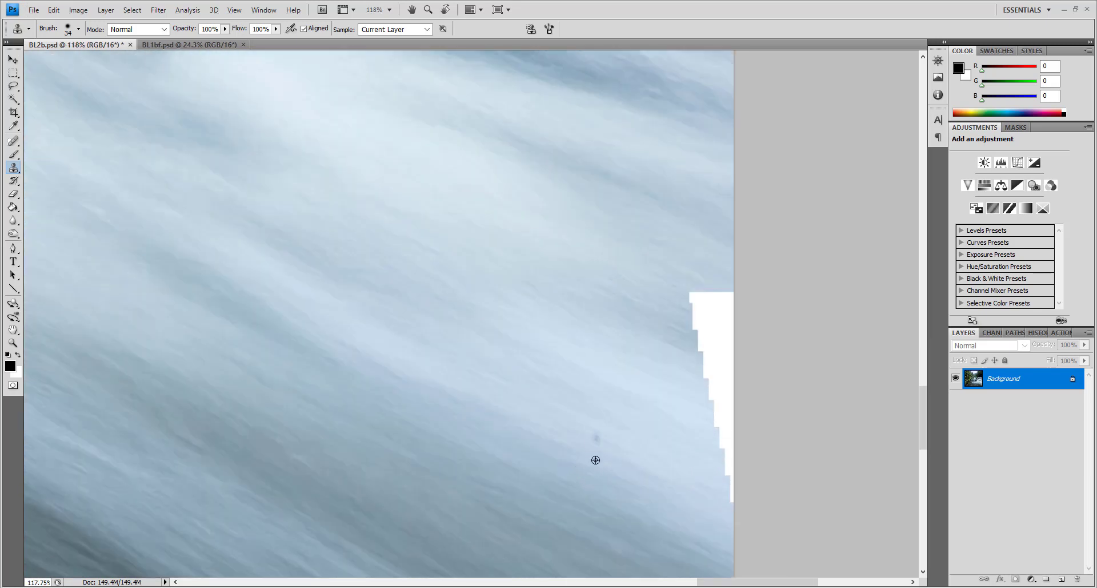
click(607, 460)
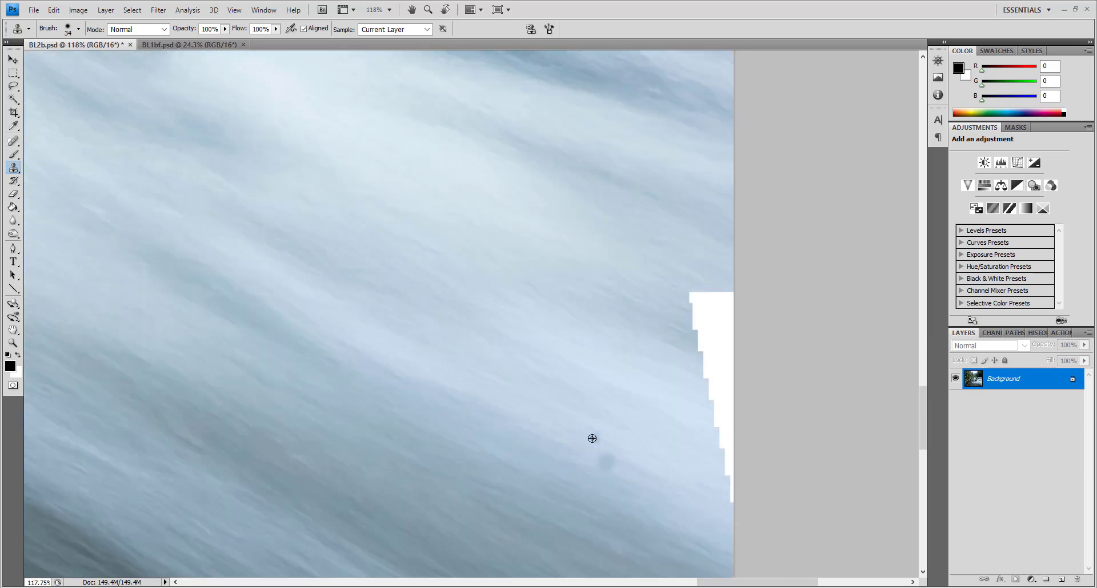
Paint out the dark dust spot with a smaller Healing Brush
click(13, 140)
click(79, 28)
click(617, 448)
drag(581, 436, 605, 445)
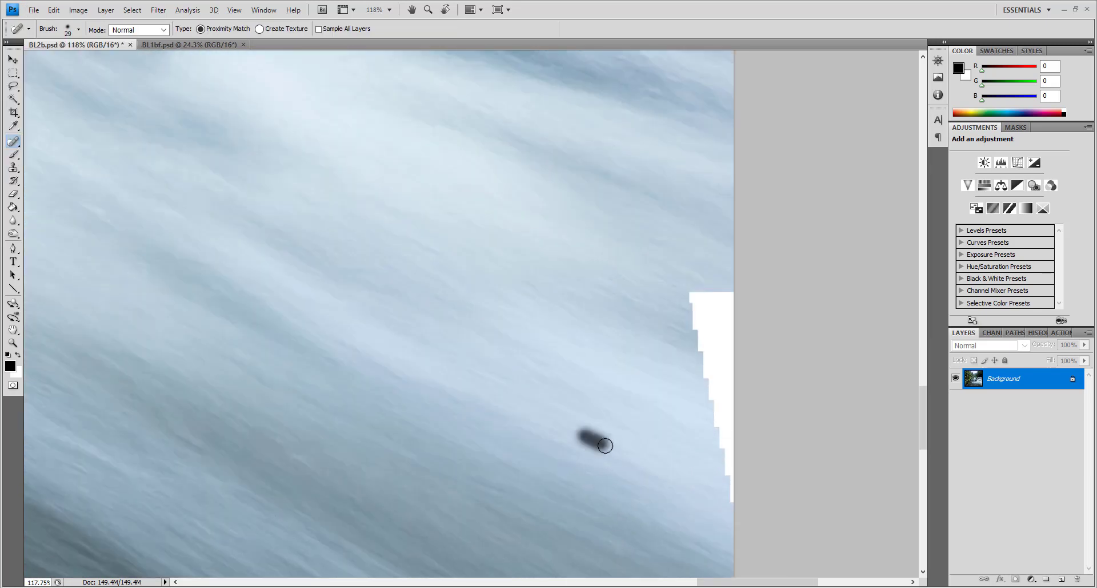
scroll(531, 311, down, 3)
scroll(486, 229, down, 2)
Put the copied water patch on its own new layer and view it alone
key(m)
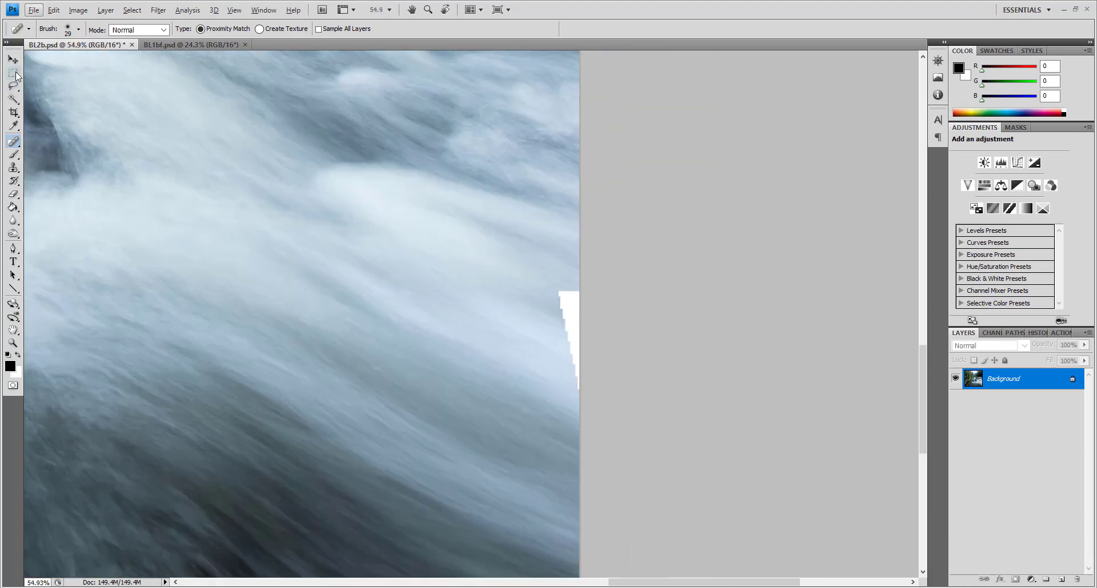
key(ctrl+j)
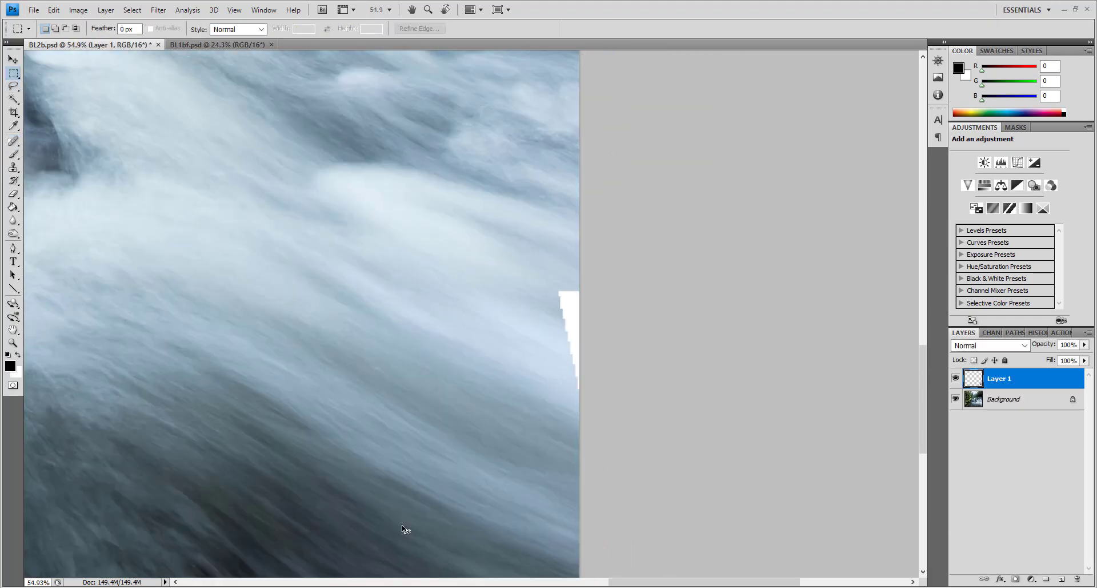
click(955, 398)
click(955, 398)
Warp the patch's right edge over the white gap, then merge it into Background
click(54, 10)
mouse_move(32, 279)
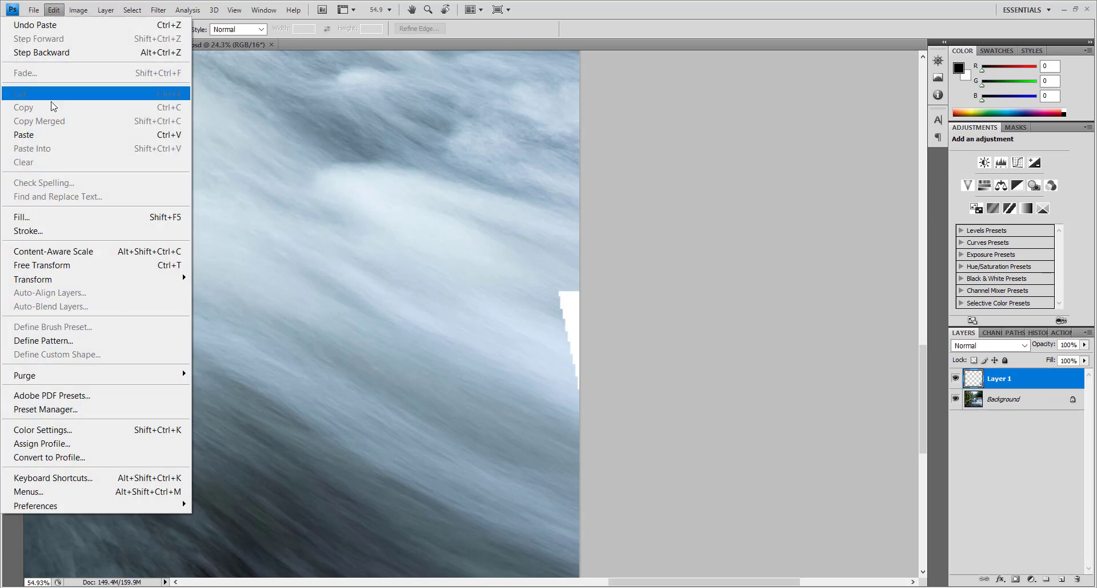
click(213, 368)
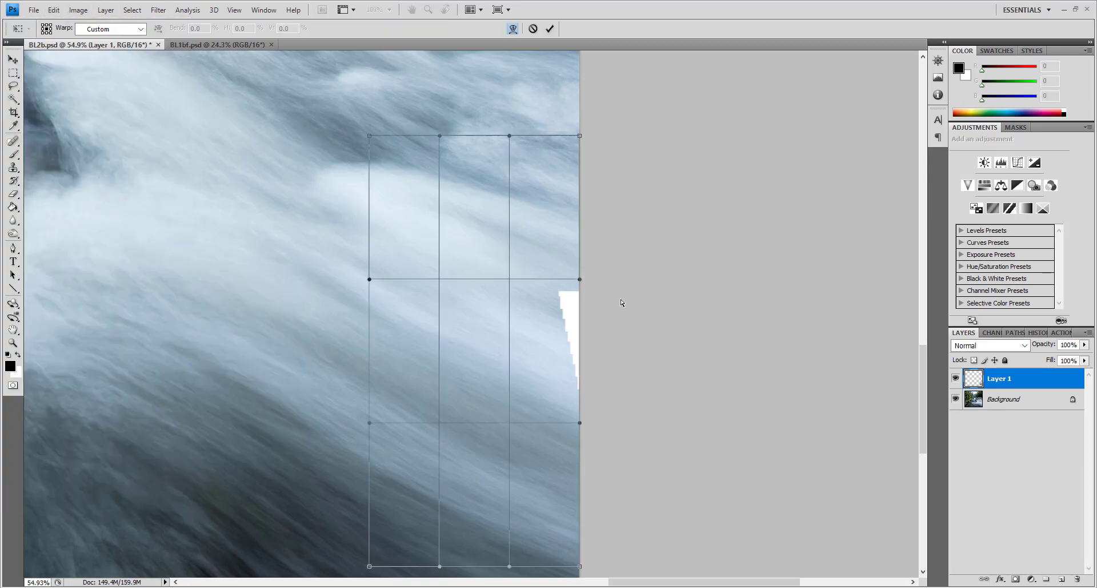
mouse_move(583, 281)
mouse_down()
mouse_move(649, 302)
mouse_move(637, 305)
mouse_up()
drag(583, 427, 596, 425)
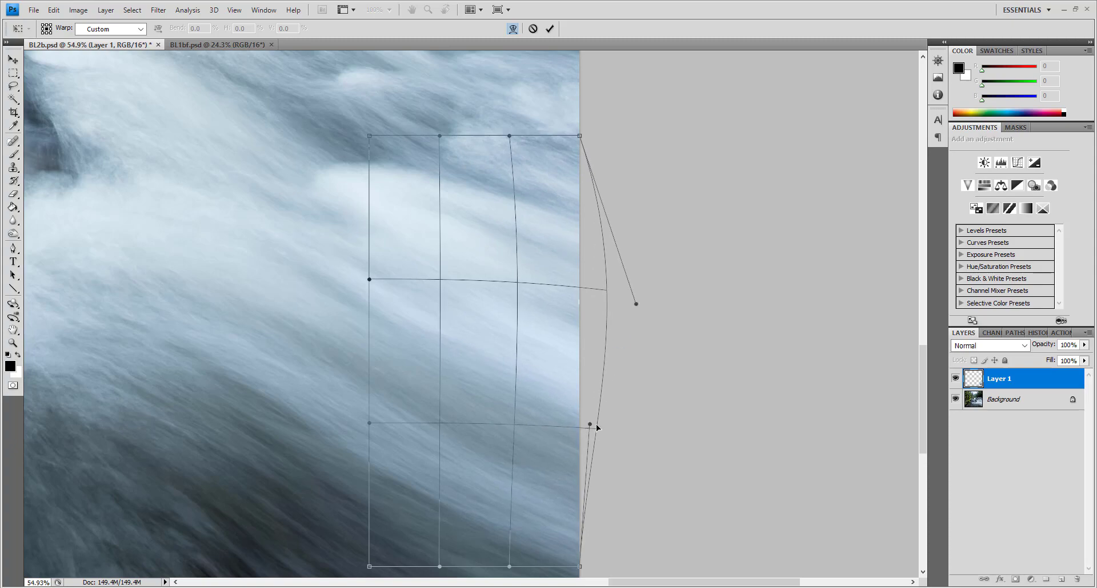
click(550, 29)
scroll(392, 335, down, 2)
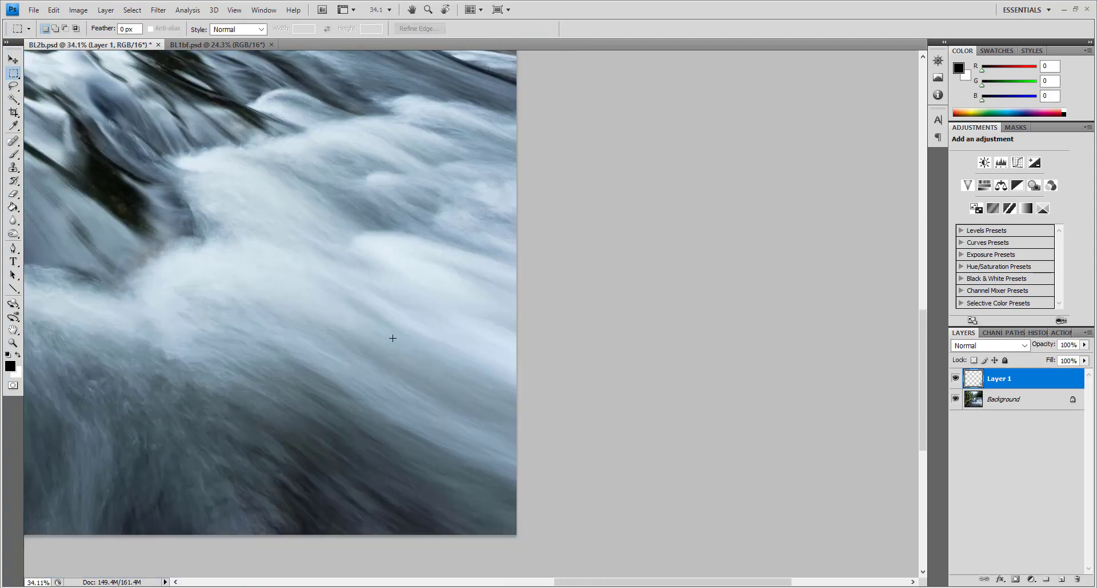
scroll(393, 336, down, 2)
key(ctrl+shift+e)
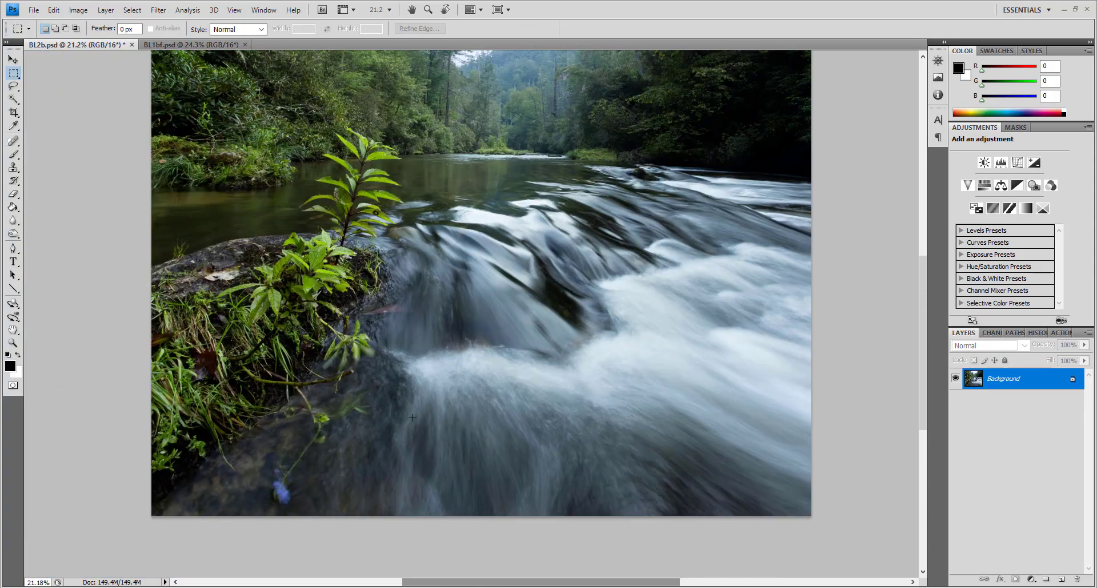
With a 54 px Clone Stamp brush, paint rock texture over the blue flower
scroll(333, 449, up, 4)
scroll(333, 448, down, 1)
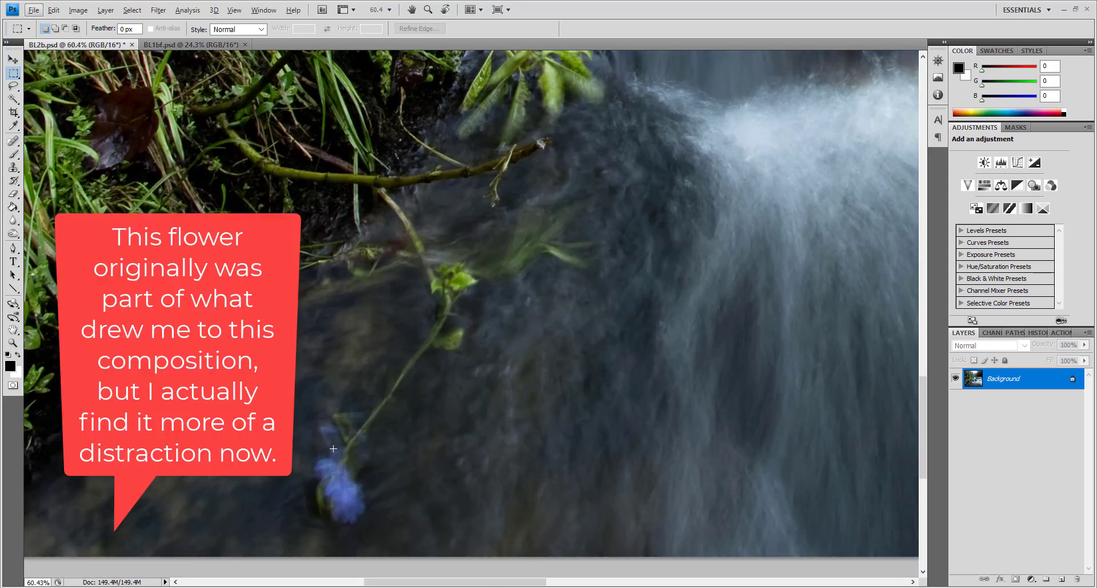
click(11, 168)
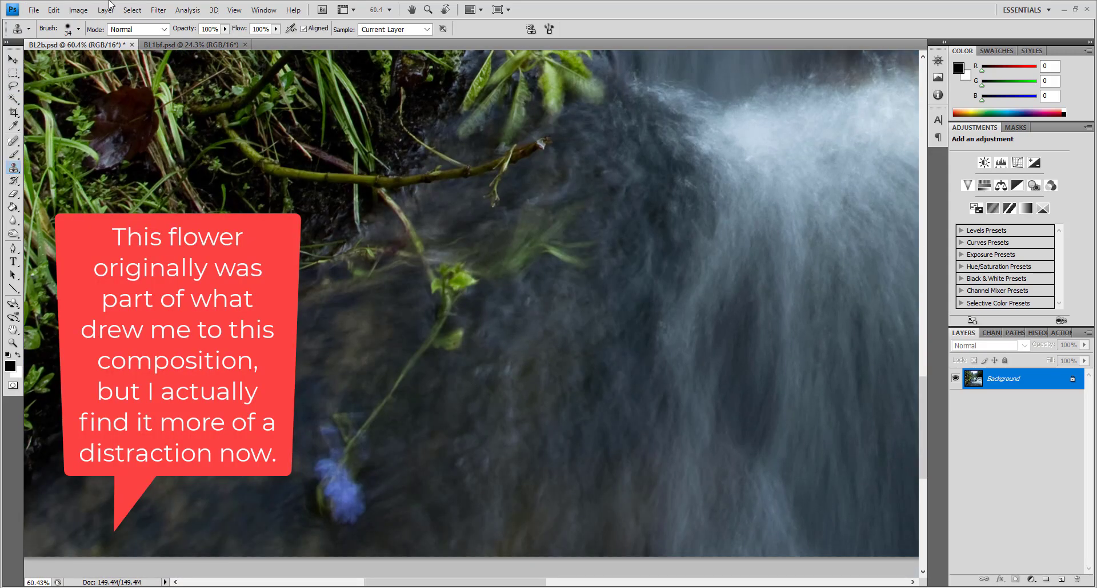
click(78, 29)
drag(23, 54, 31, 54)
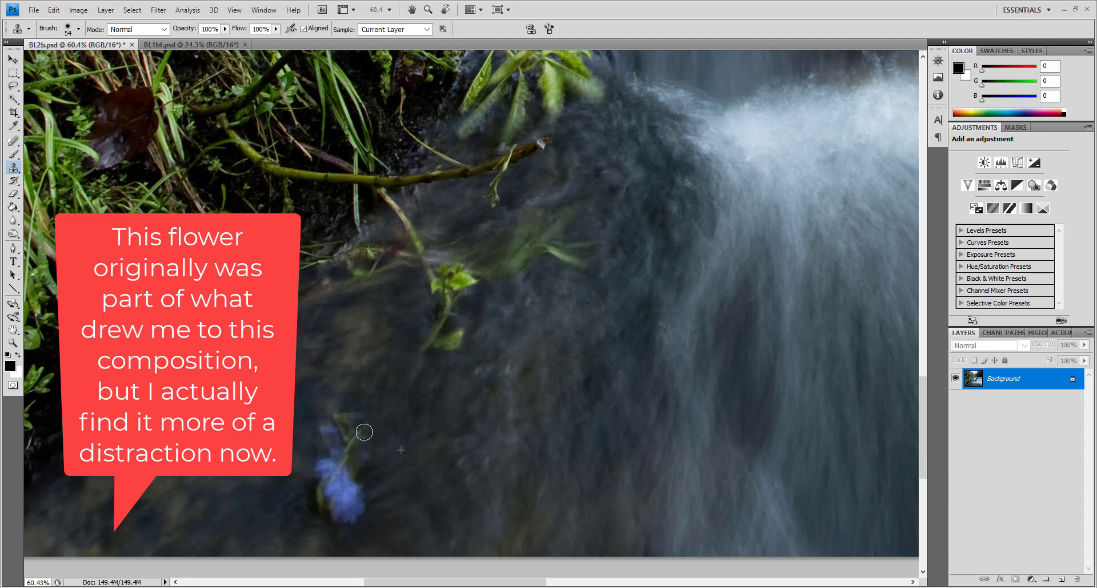
mouse_move(364, 432)
mouse_down()
mouse_move(341, 534)
mouse_move(351, 492)
mouse_move(326, 441)
mouse_move(343, 421)
mouse_up()
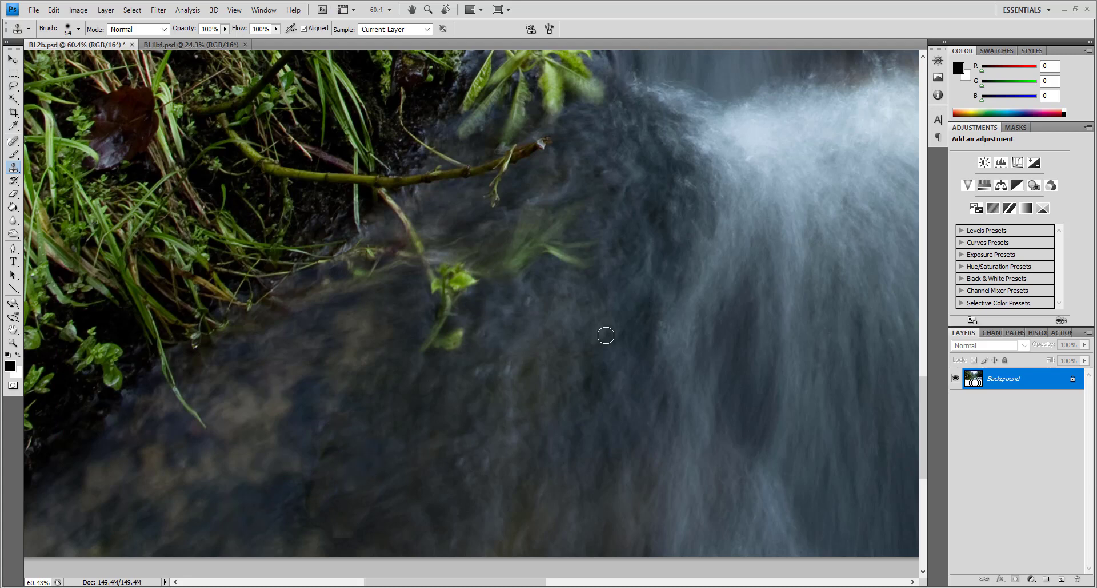
Compare before and after in History, then clone over the remaining flower traces
click(1037, 333)
click(991, 512)
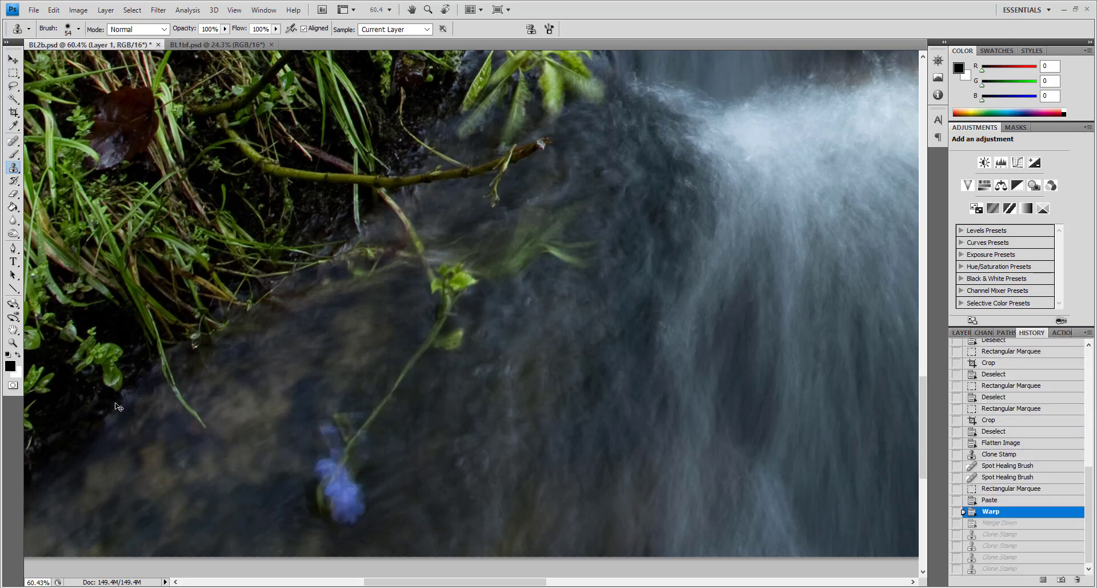
click(1002, 568)
scroll(268, 498, up, 3)
drag(361, 457, 385, 448)
scroll(385, 448, down, 2)
drag(390, 516, 366, 523)
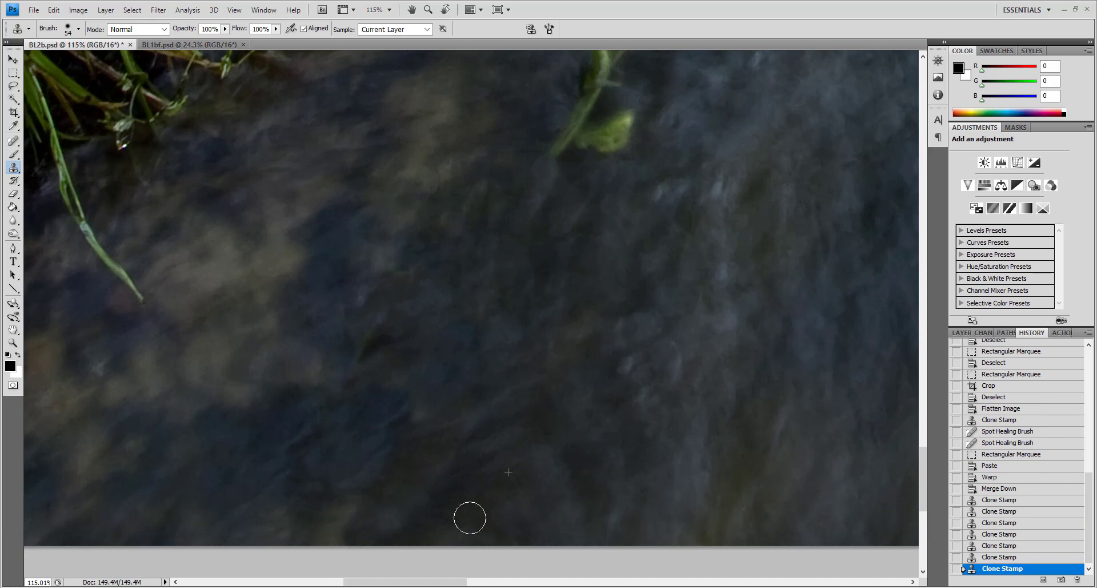
scroll(549, 354, up, 3)
drag(389, 384, 374, 385)
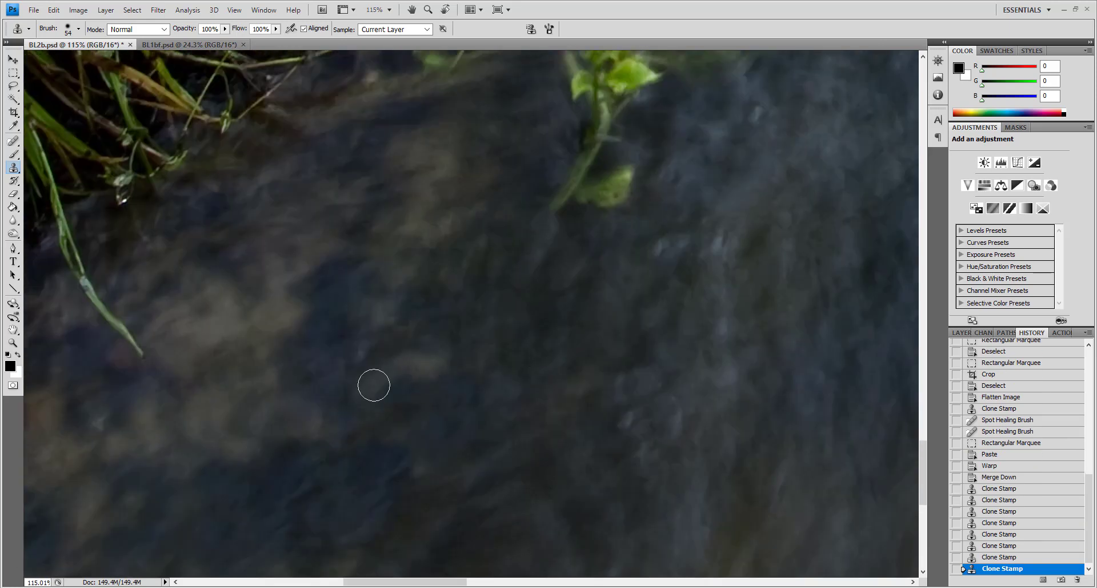
click(995, 474)
key(ctrl+z)
Clone rock texture over the flower's trailing stem and its lower leaf
scroll(495, 355, up, 3)
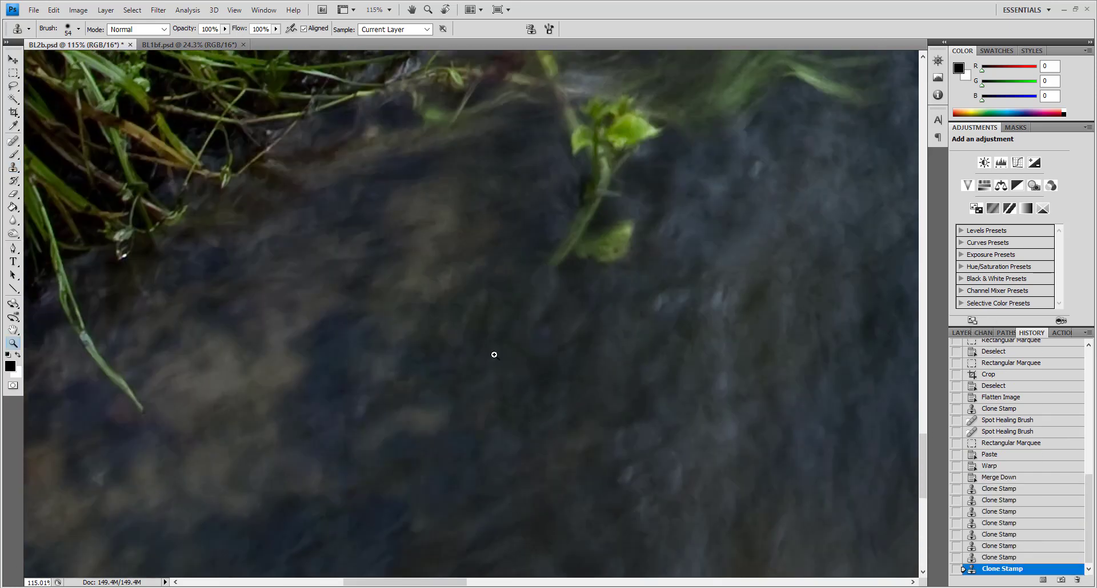
key(z)
key(alt)
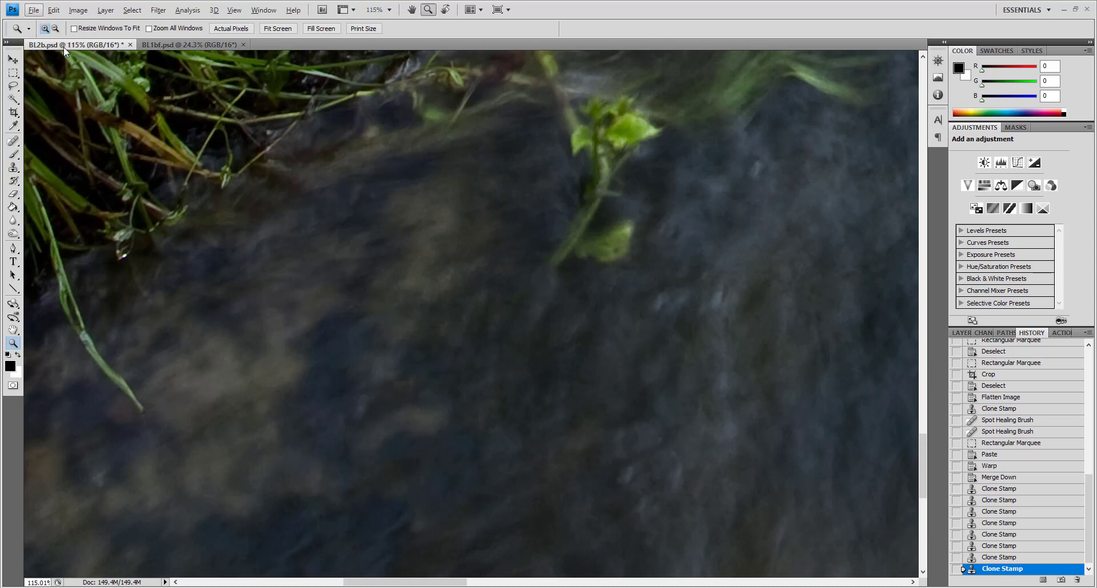
click(14, 168)
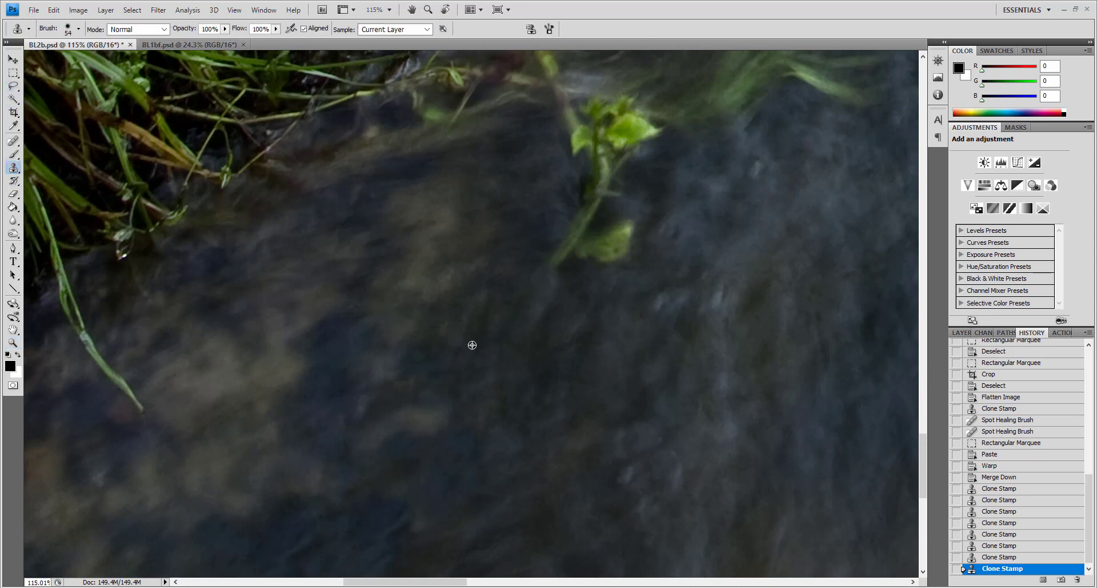
drag(537, 278, 549, 243)
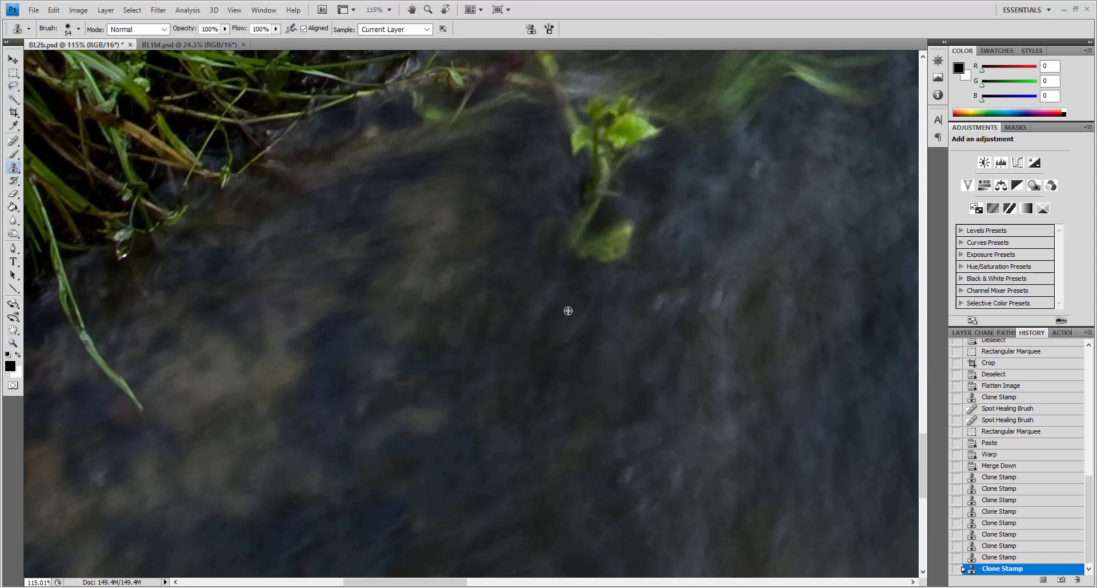
scroll(568, 310, down, 3)
scroll(565, 318, up, 3)
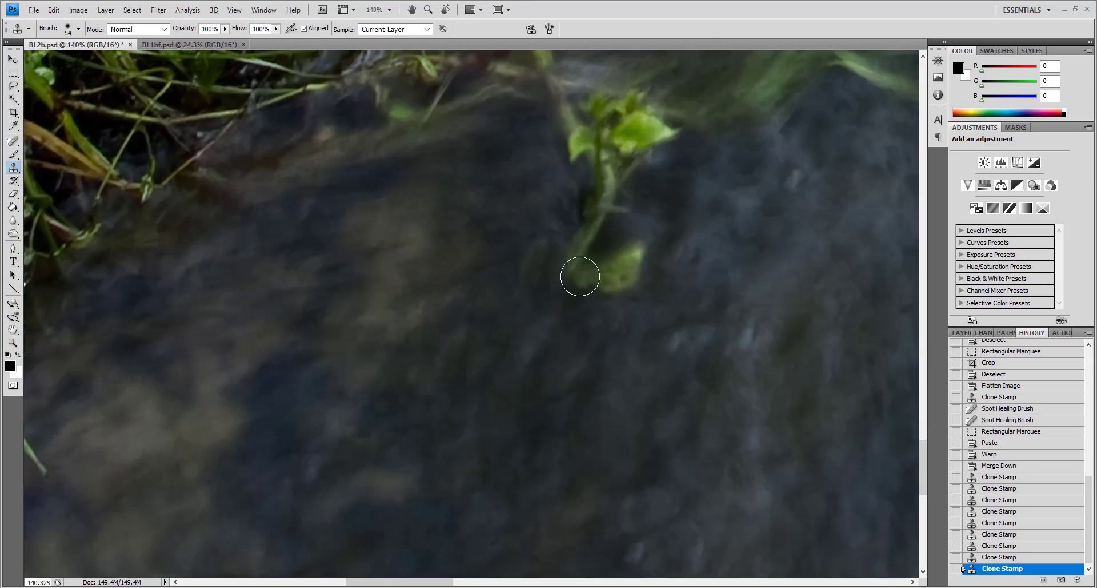
drag(578, 274, 640, 272)
scroll(718, 318, down, 5)
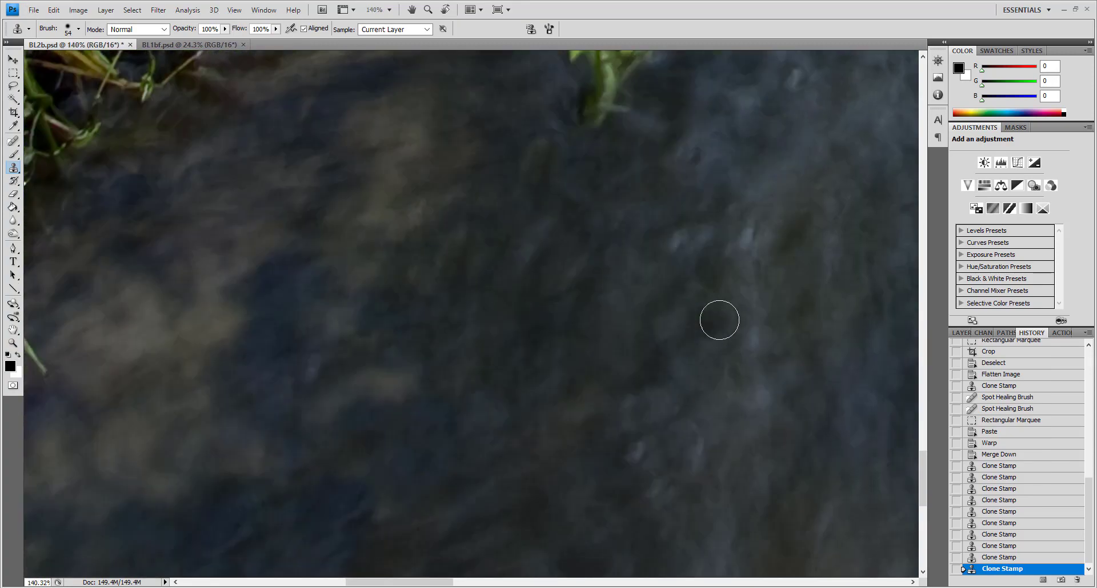
scroll(712, 323, down, 2)
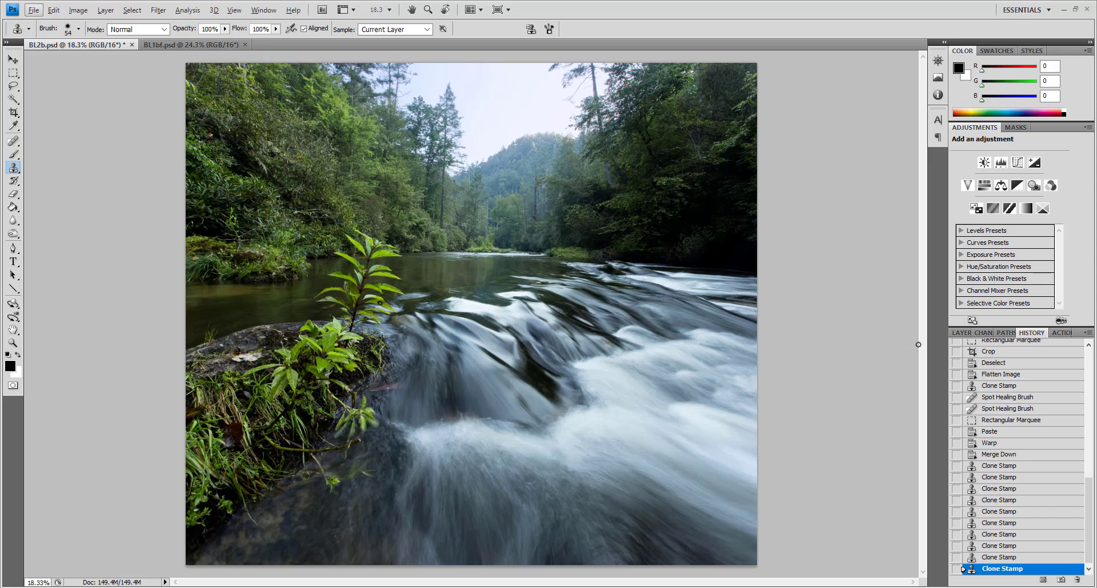
click(955, 334)
Duplicate the Background layer three times, creating Background copy, copy 2 and copy 3
right_click(1006, 378)
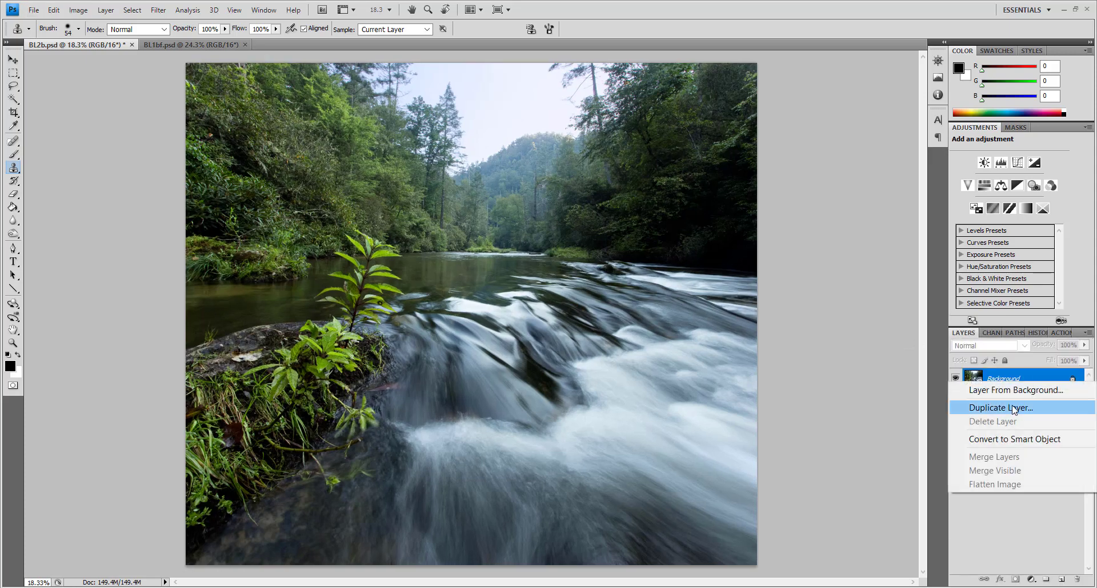
click(968, 475)
click(663, 191)
right_click(1040, 380)
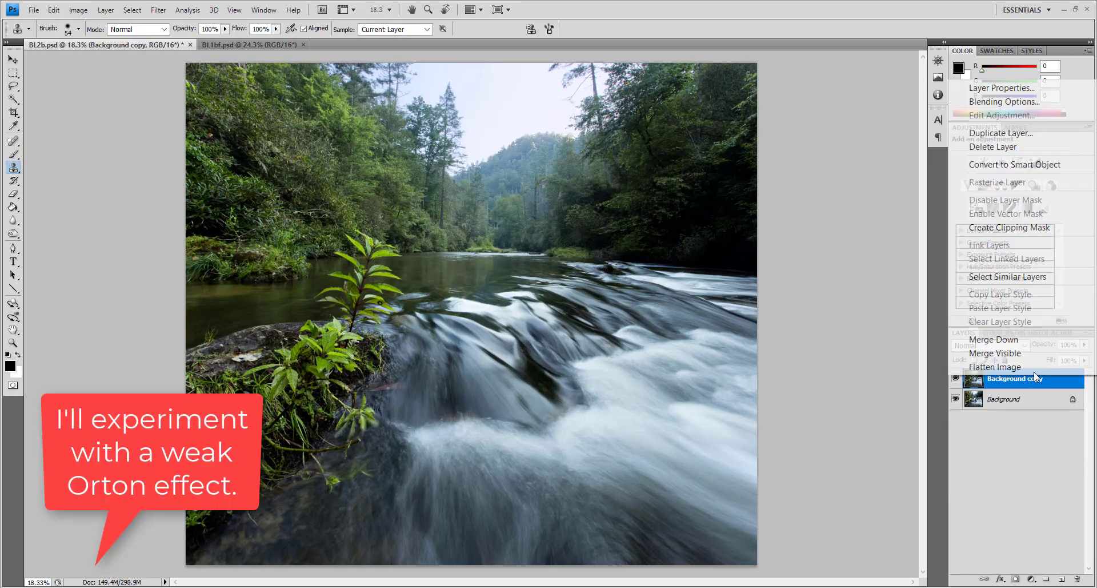
click(978, 130)
click(647, 187)
right_click(993, 380)
click(978, 130)
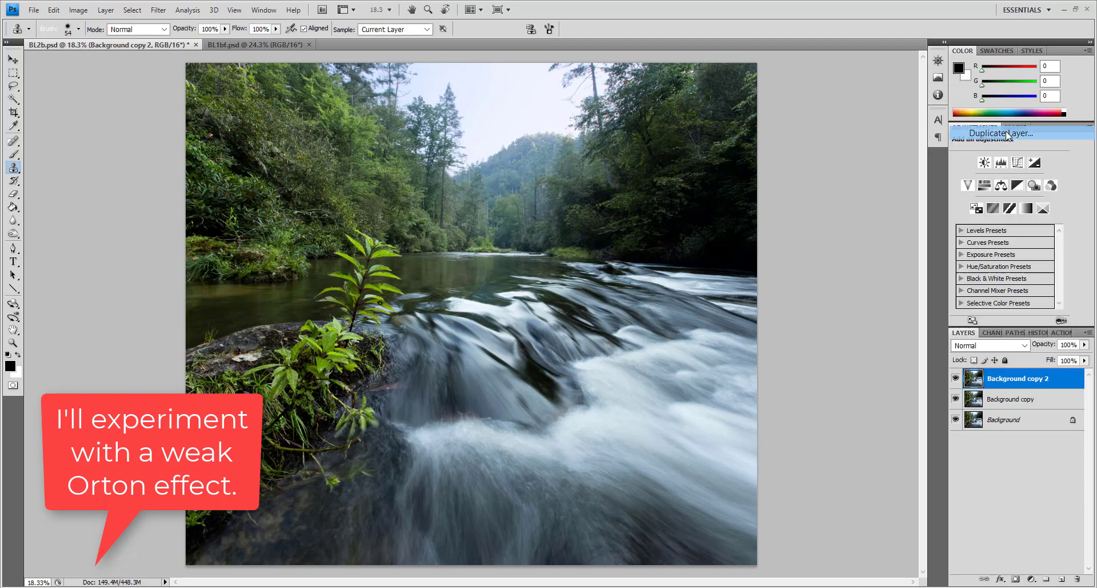
key(Return)
Set Background copy 3 to Multiply and give copy 2 a 10-pixel Gaussian blur
click(991, 345)
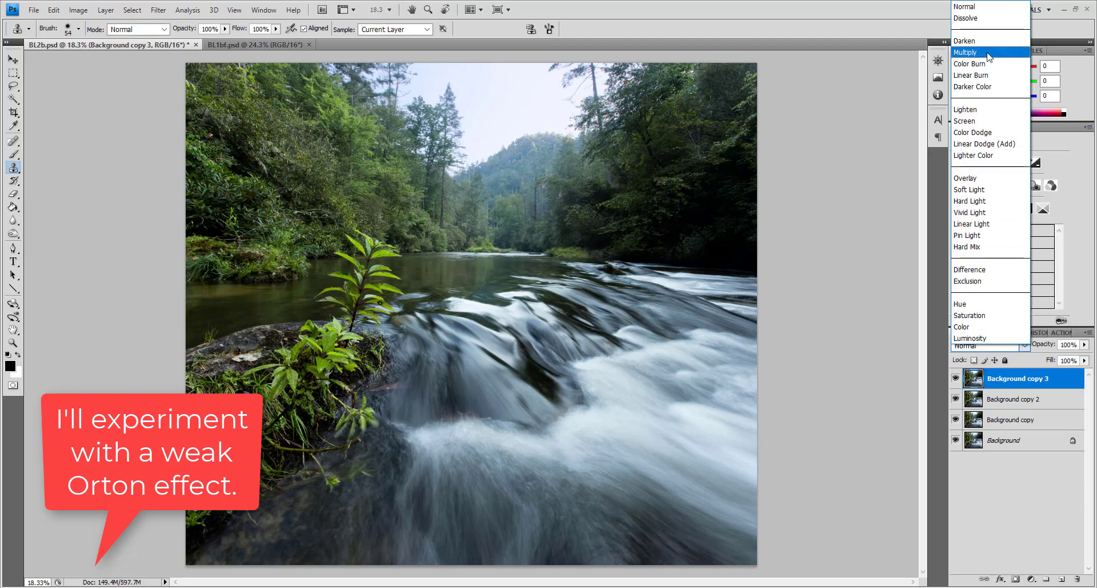
click(986, 51)
click(1007, 399)
click(158, 10)
mouse_move(95, 128)
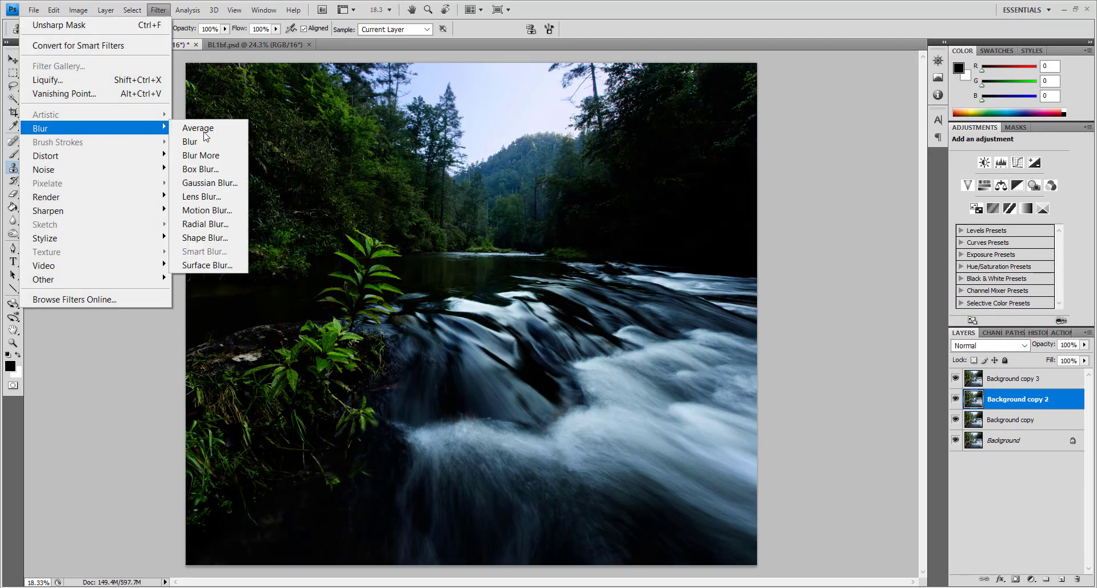
click(218, 185)
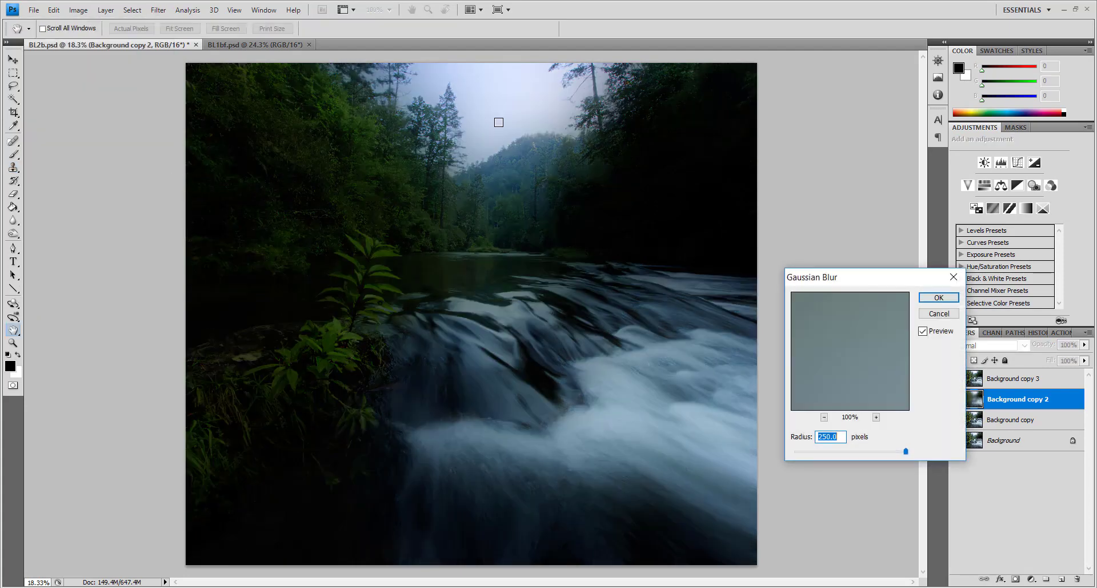
text(20)
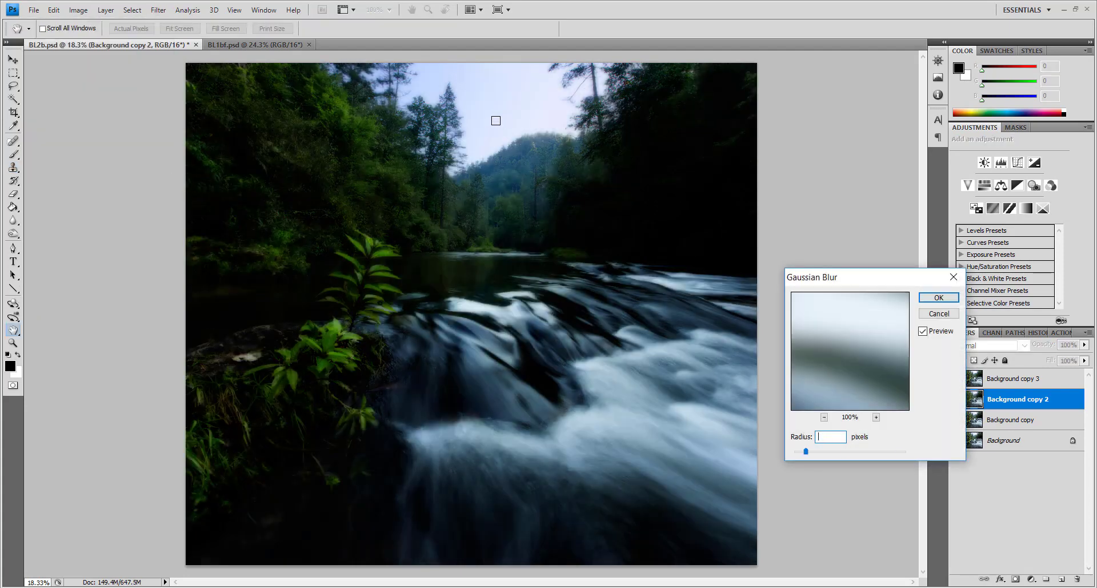
text(30)
key(BackSpace)
key(BackSpace)
text(10)
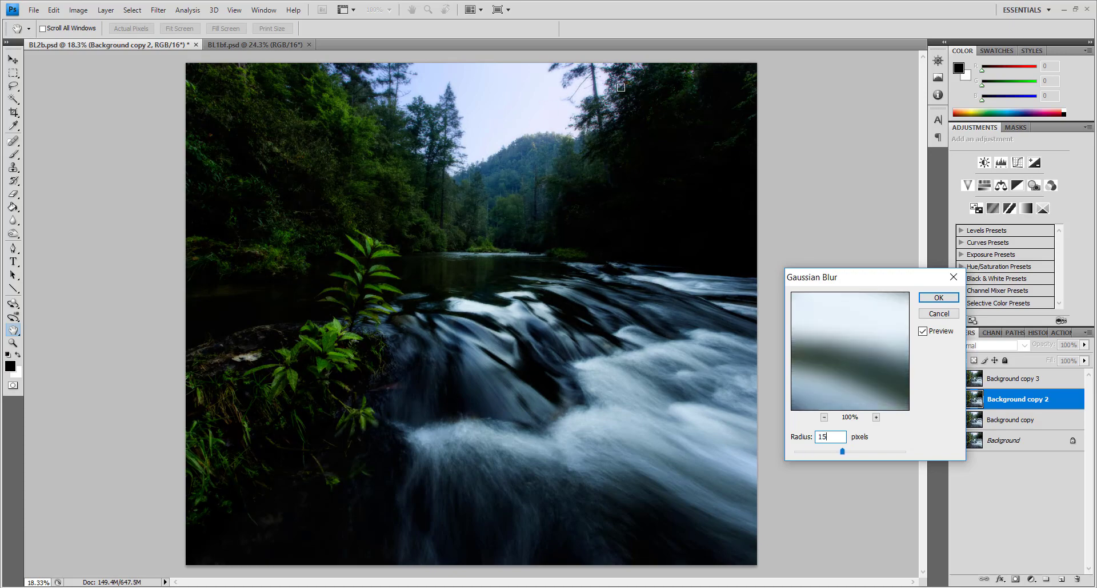
click(939, 297)
Set copy 2 to Screen, lower the opacities to about 72% and 43%, and compare
click(994, 345)
click(959, 121)
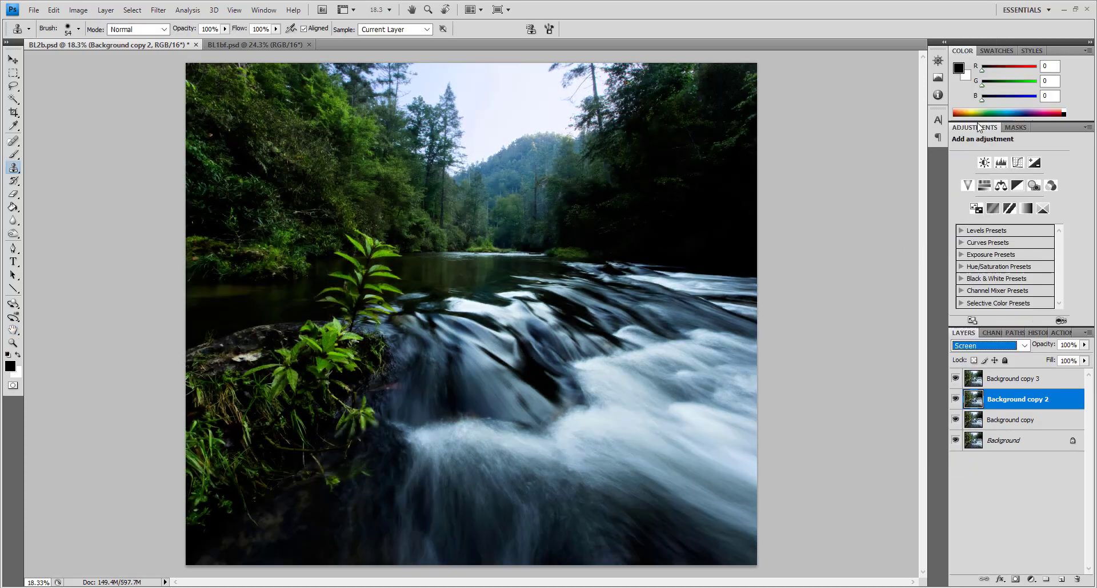
key(alt+bracketright)
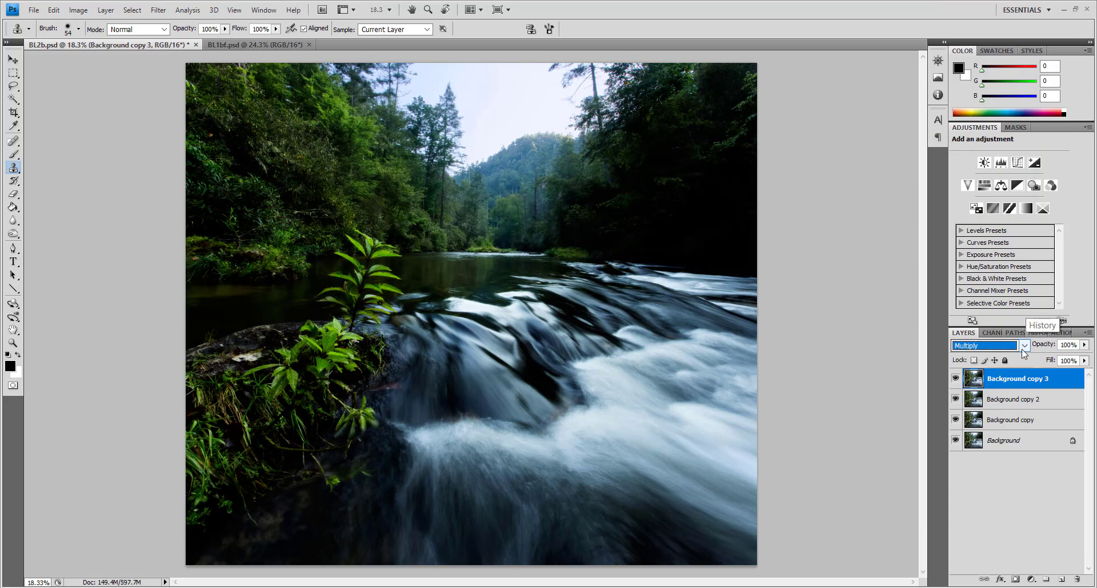
mouse_move(1083, 347)
mouse_down()
mouse_move(1057, 357)
mouse_move(1069, 359)
mouse_up()
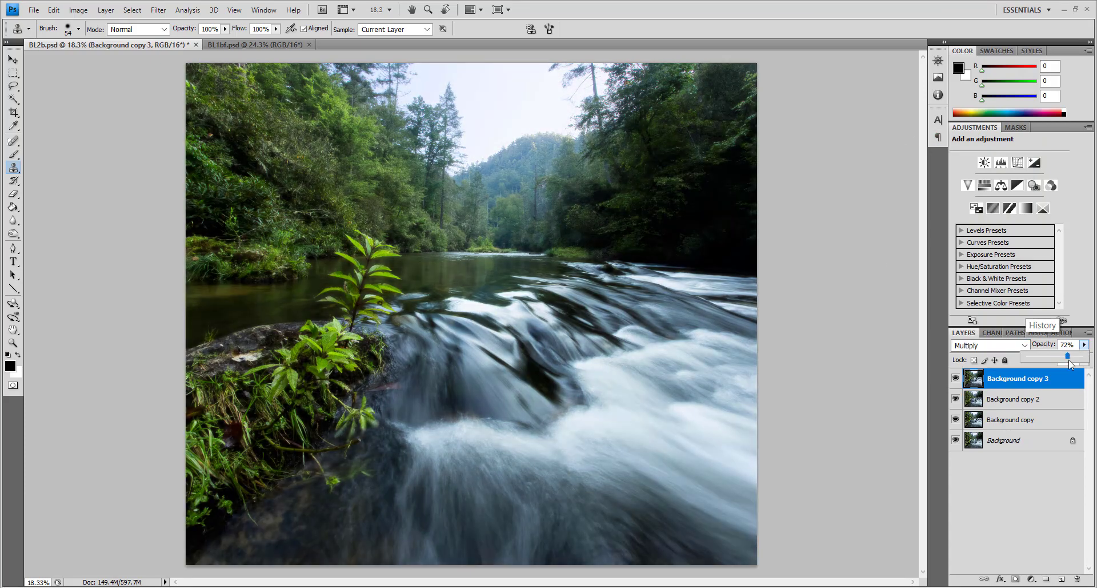
click(1010, 400)
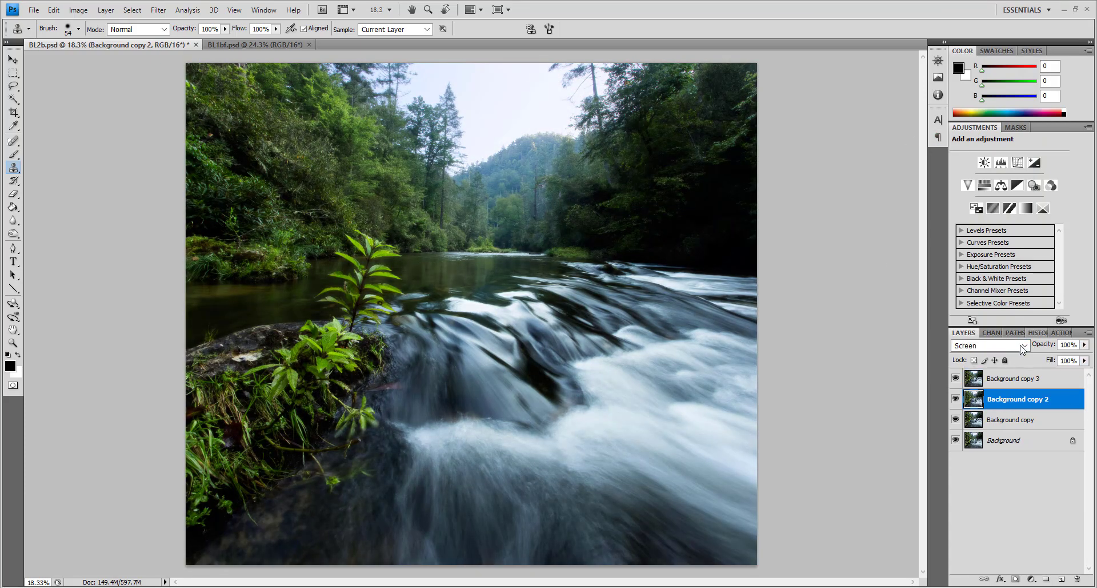
drag(1085, 345, 1051, 356)
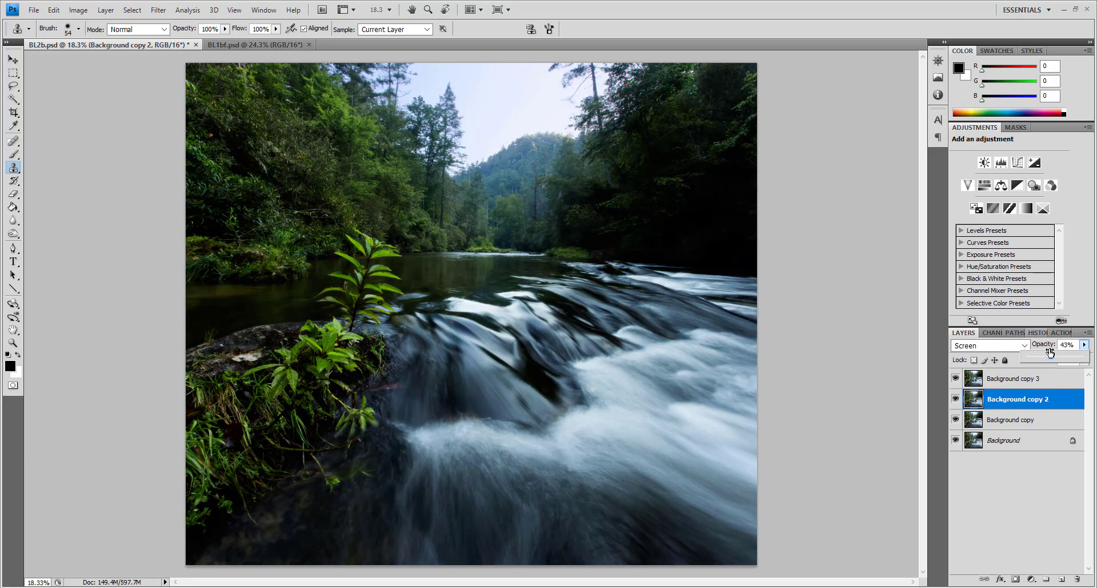
mouse_move(955, 378)
mouse_down()
mouse_move(956, 400)
mouse_move(955, 375)
mouse_up()
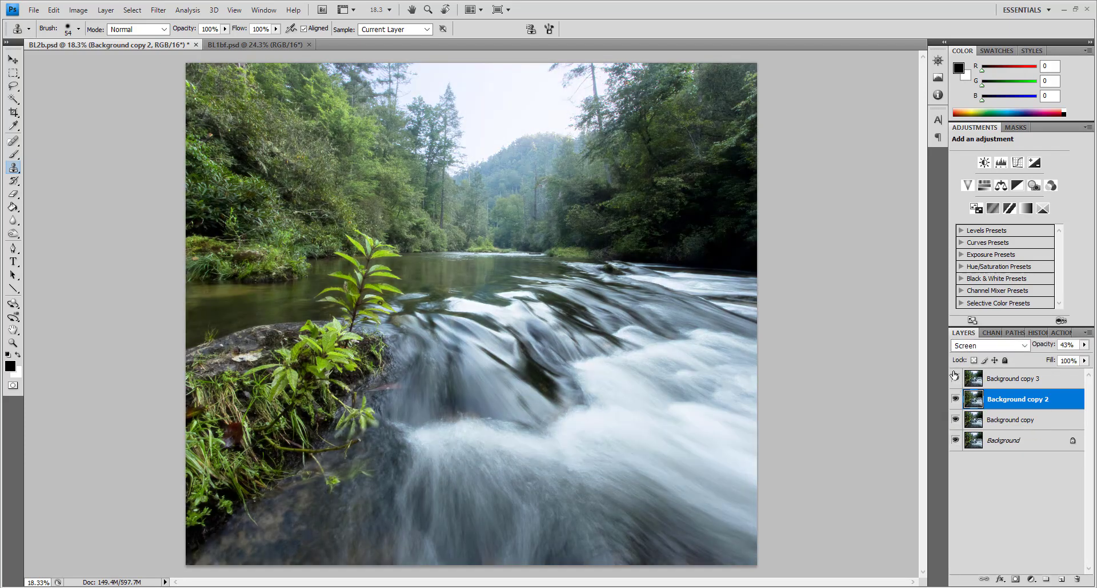
click(956, 376)
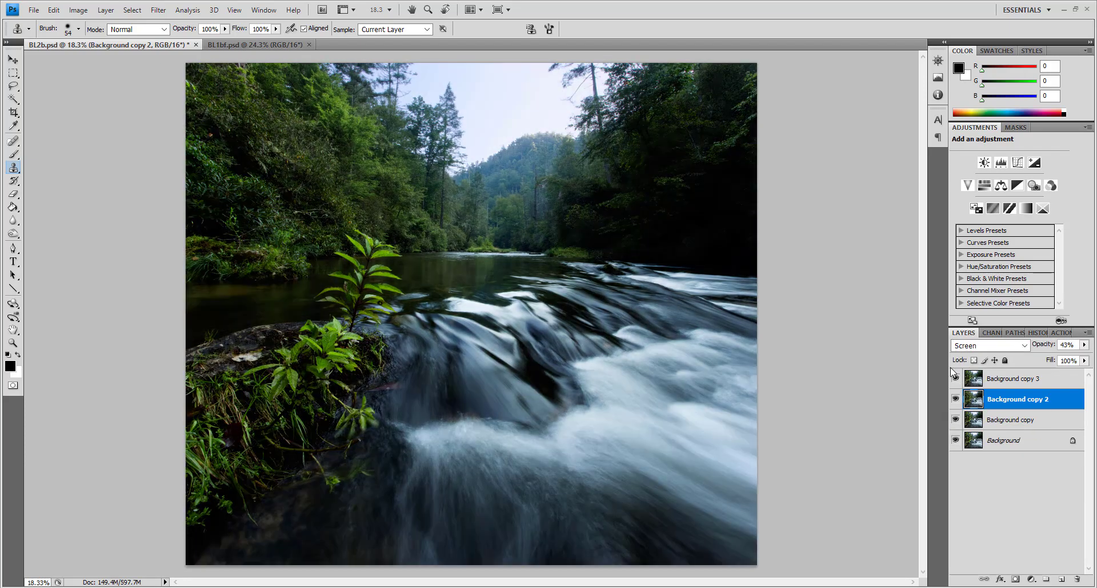
click(105, 9)
Stamp all visible layers into a new Layer 1, lower its opacity, and compare
click(66, 482)
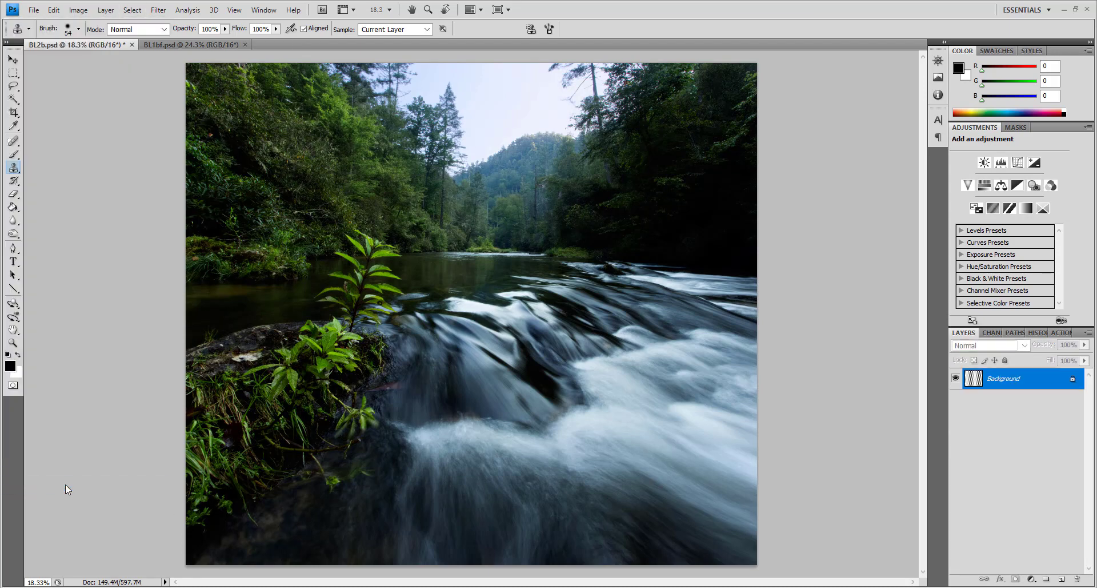
key(ctrl+z)
key(ctrl+alt+shift+e)
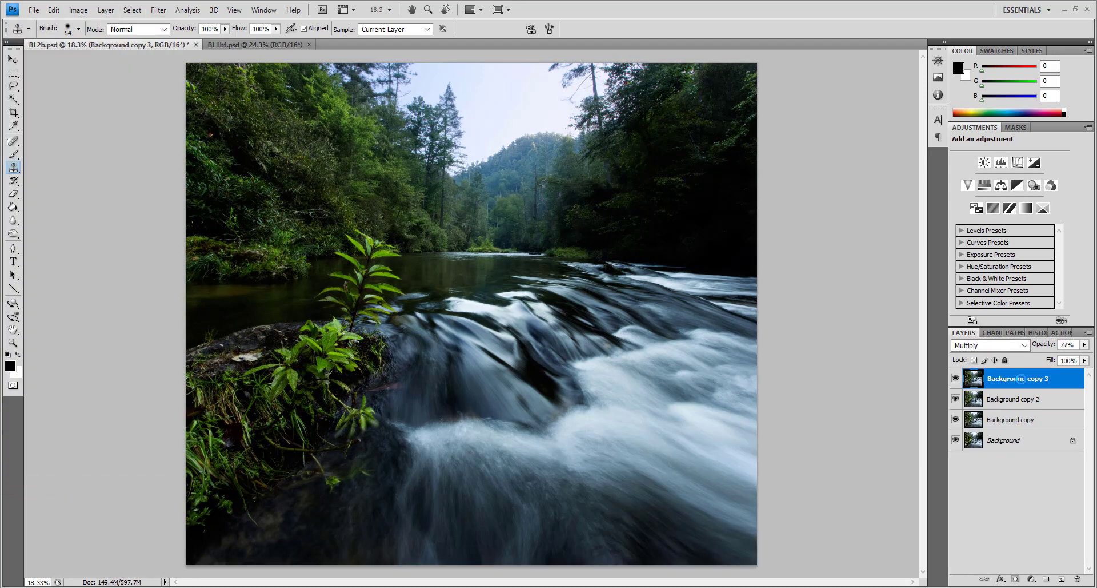
click(956, 398)
click(1085, 345)
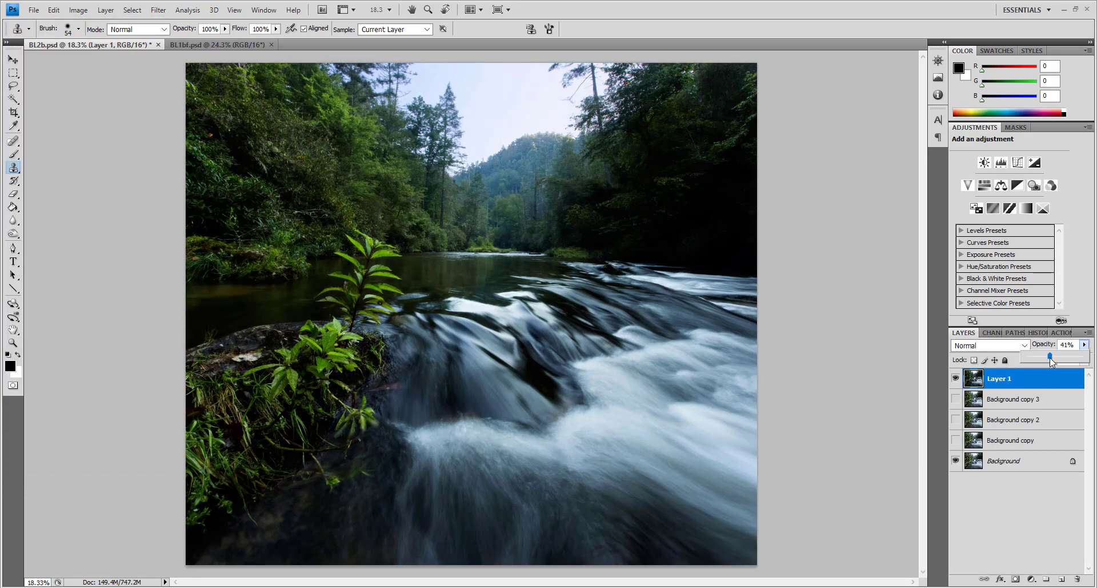
drag(1051, 358, 1041, 358)
click(955, 379)
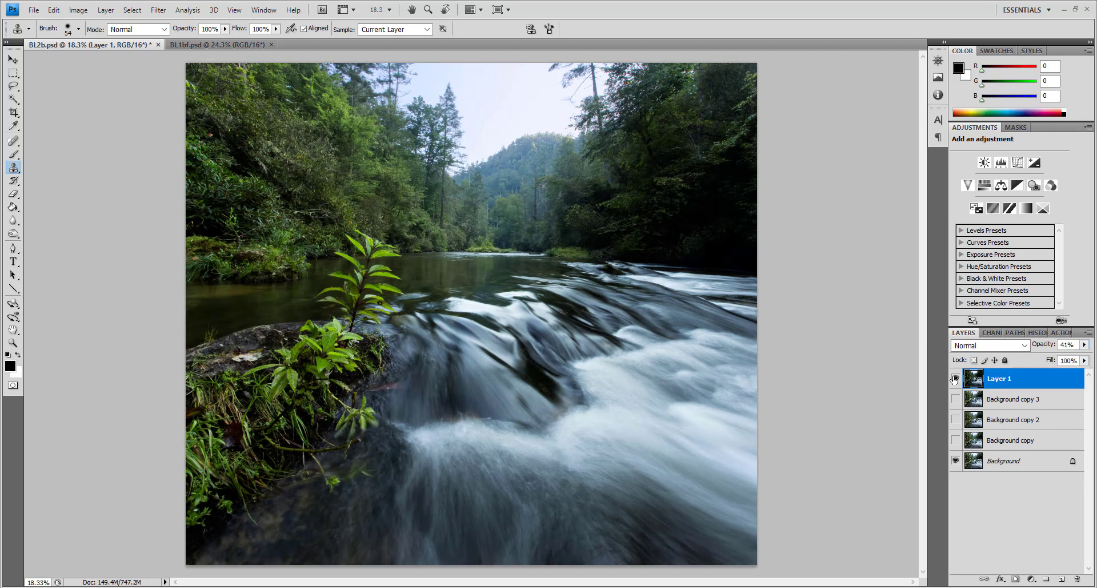
click(955, 379)
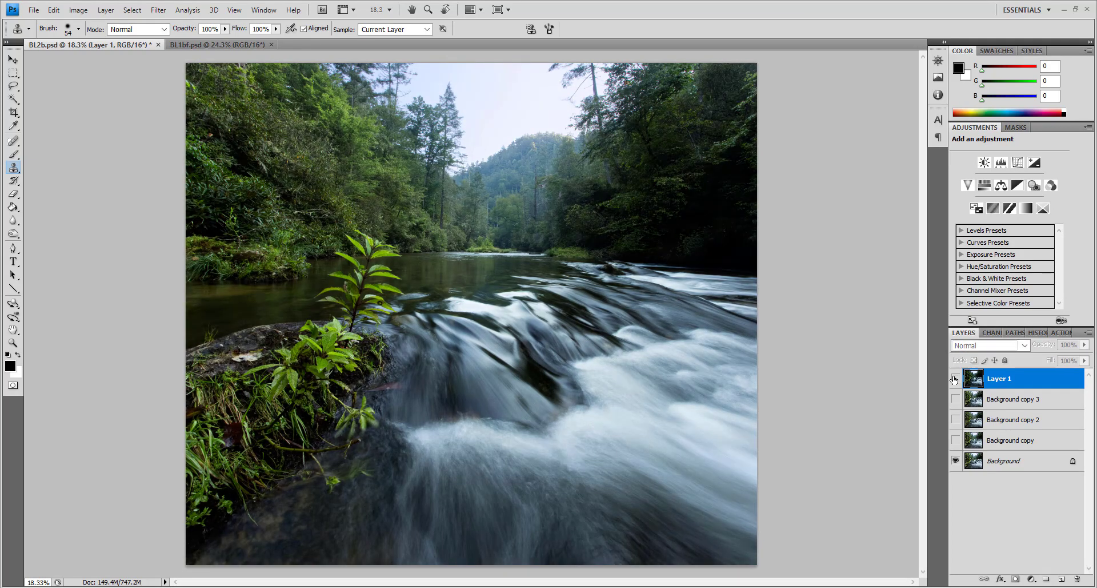
click(954, 378)
click(955, 377)
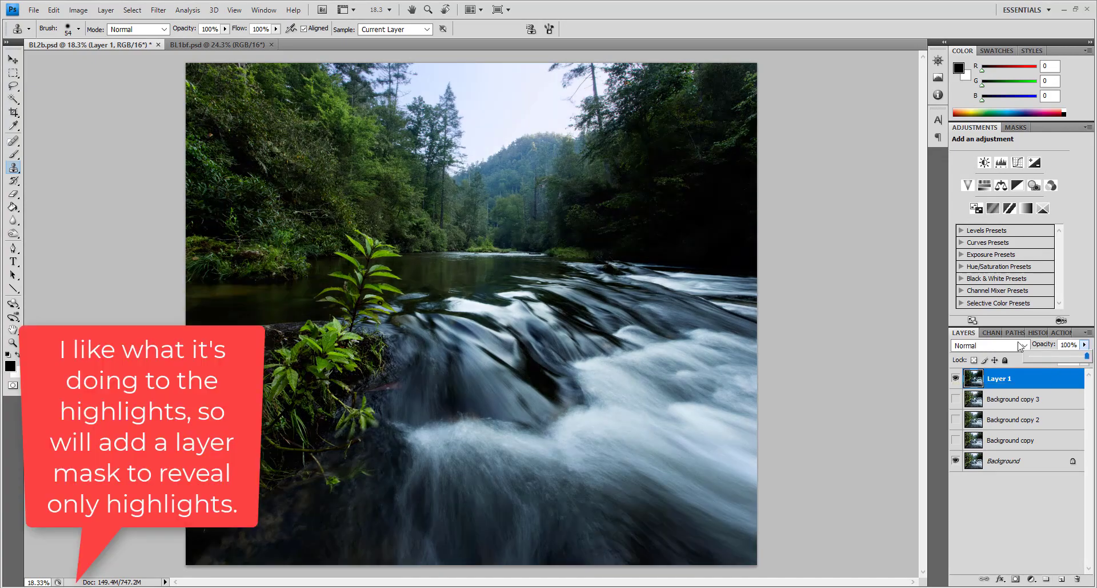
Load the RGB brightness as a feathered selection and add a Reveal Selection mask to Layer 1
click(991, 332)
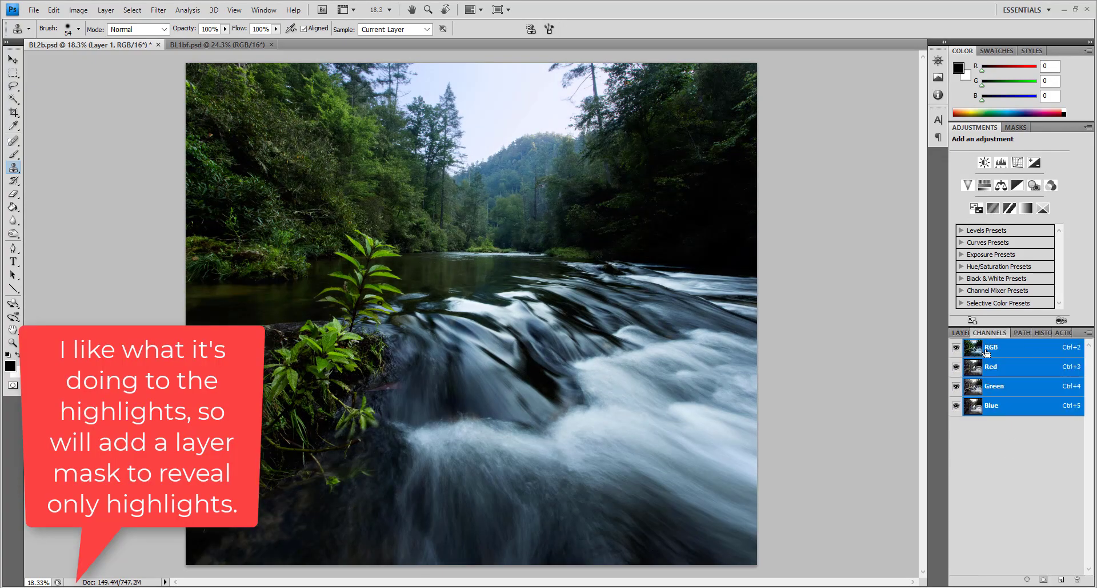
ctrl+click(986, 353)
click(965, 333)
key(shift+F6)
key(Return)
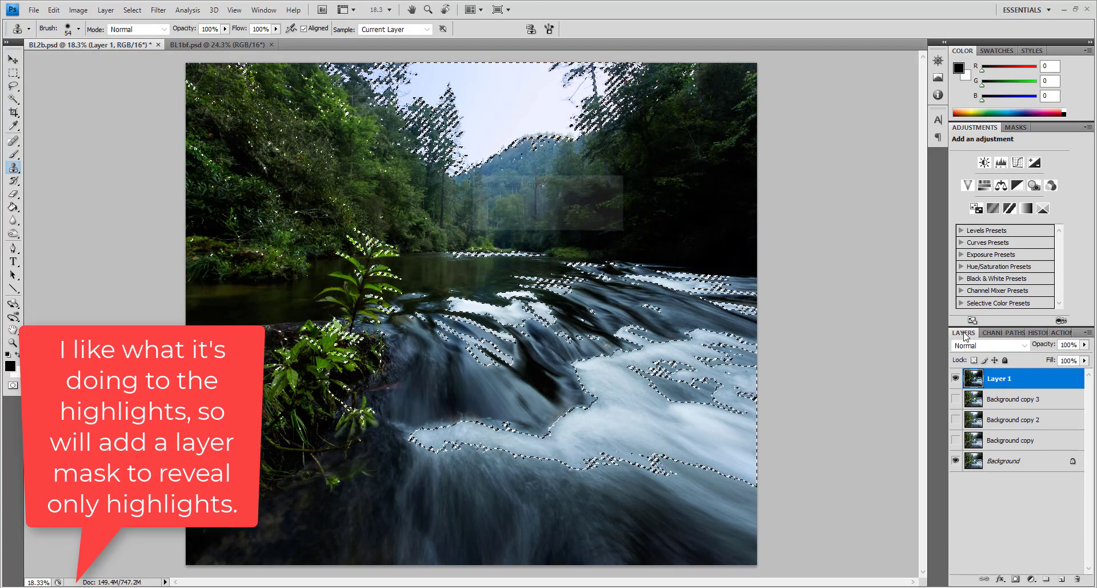
click(106, 10)
click(207, 196)
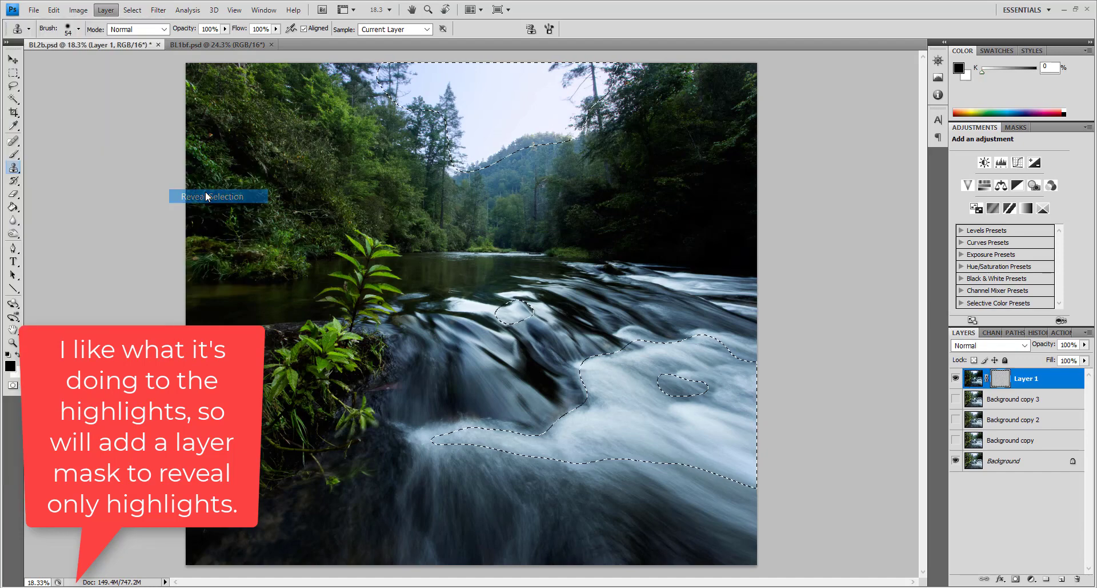
click(955, 379)
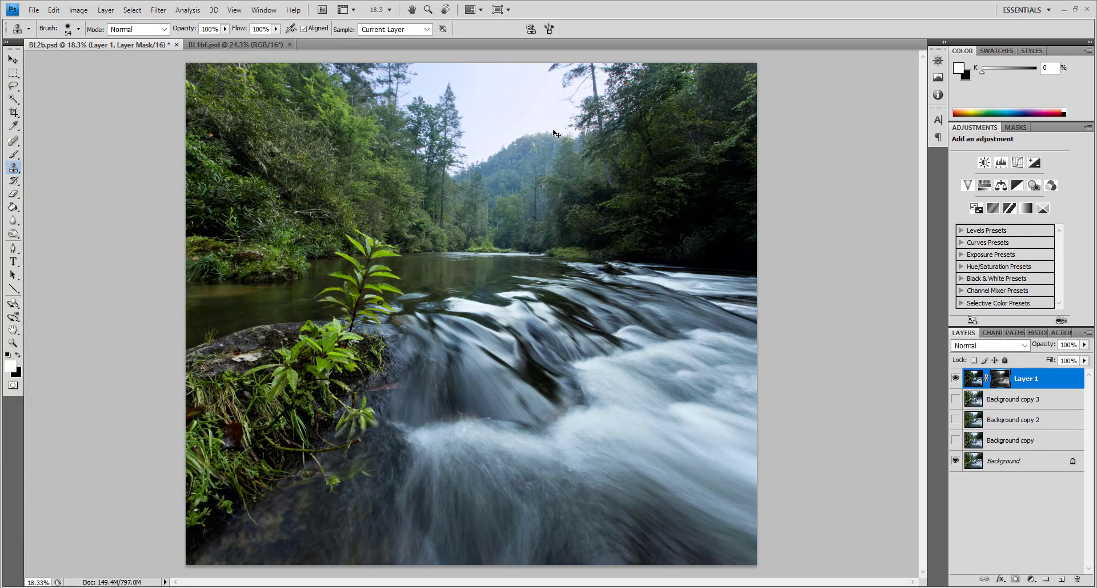
Zoom in on the distant hills and toggle Layer 1 to compare the highlight glow
key(m)
click(1023, 345)
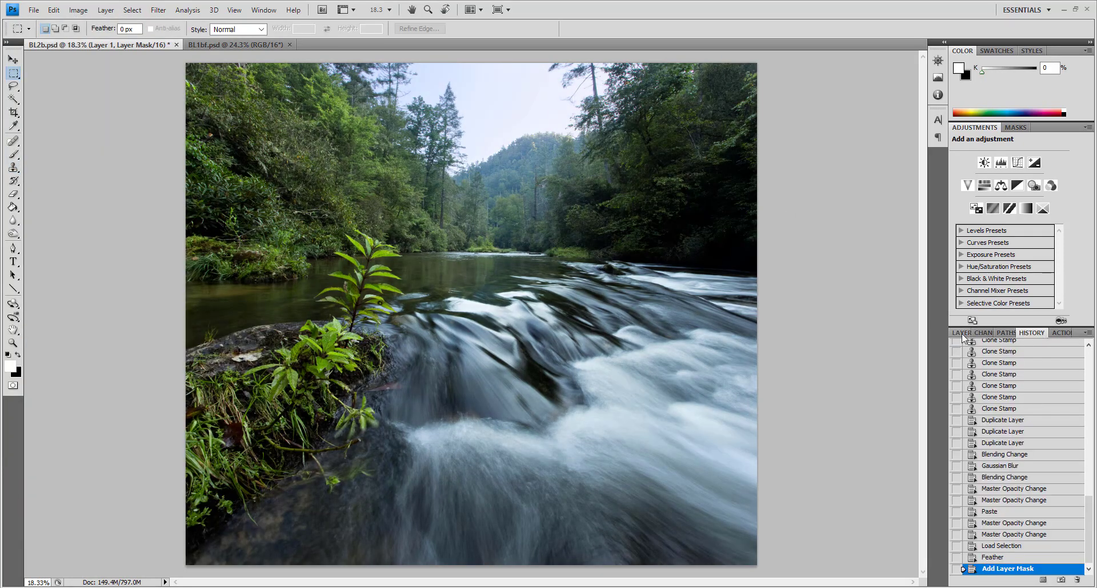
drag(555, 184, 946, 366)
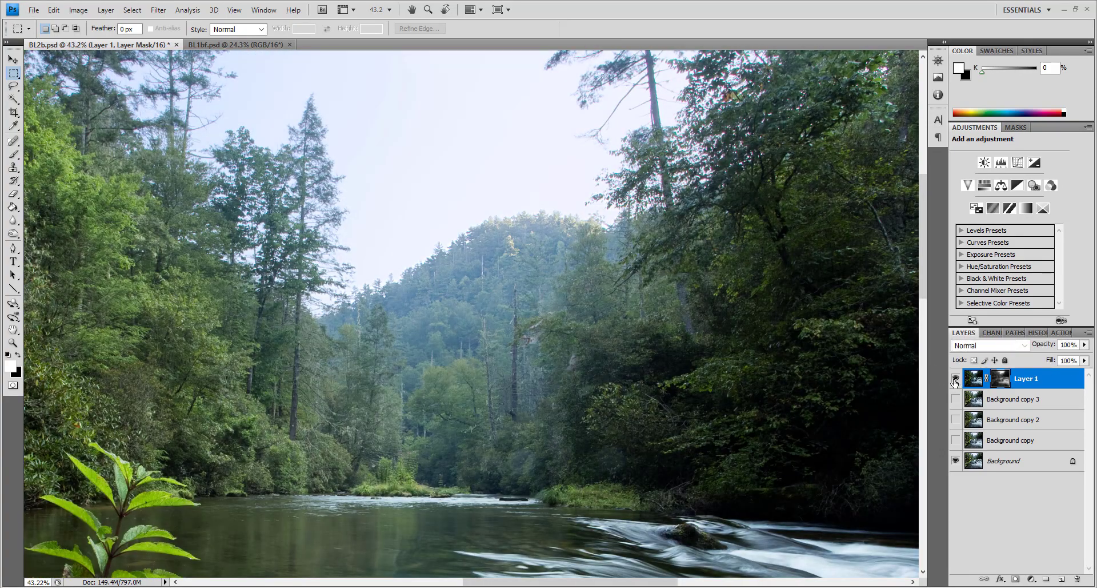
click(955, 378)
key(ctrl+0)
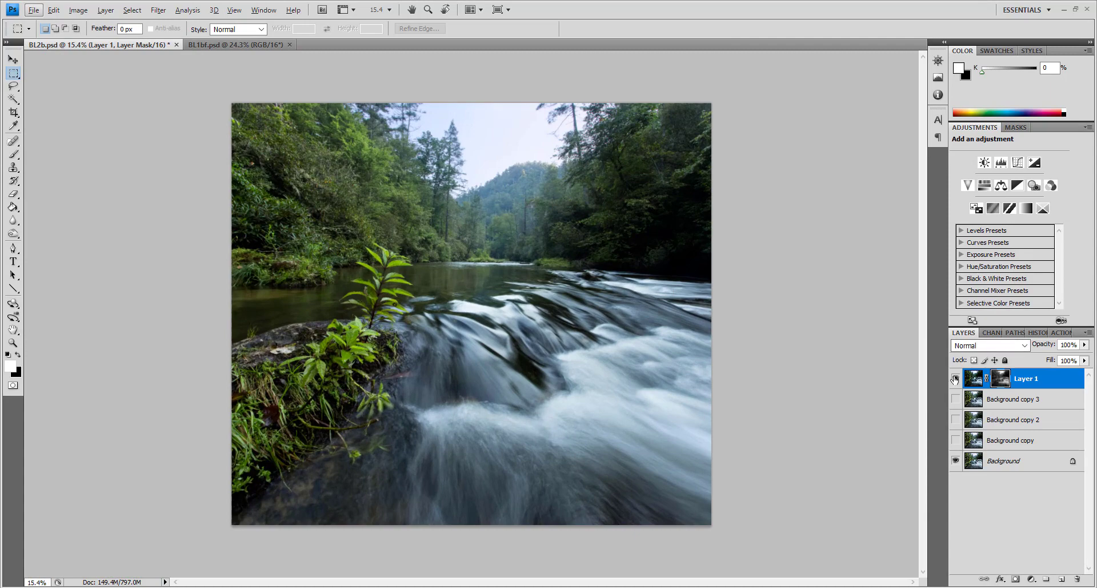
click(956, 378)
click(956, 378)
click(956, 378)
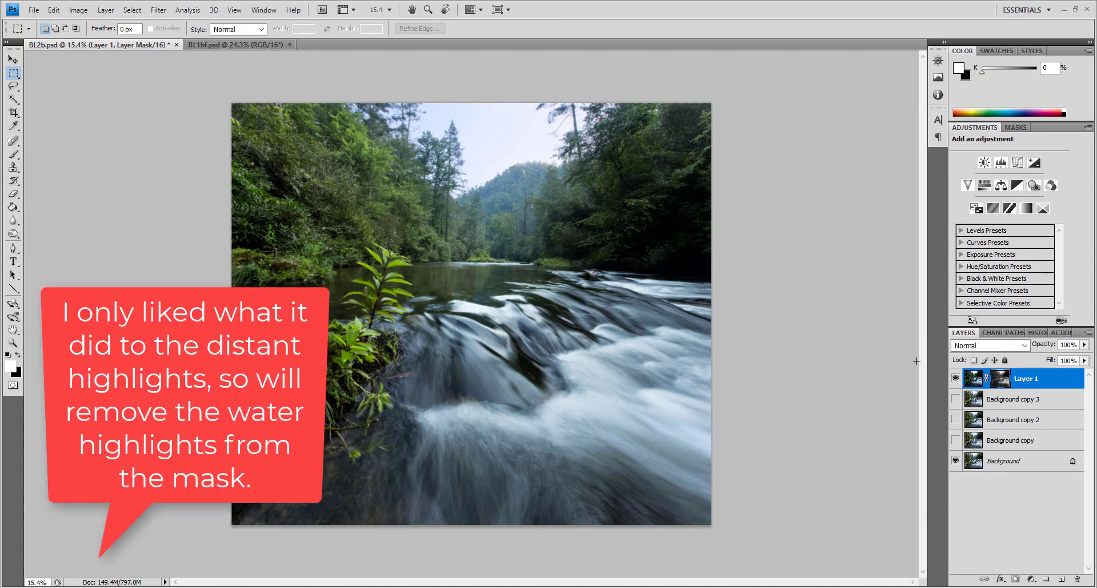
Lasso the river, feather it 100 px, and fill that area of Layer 1's mask with black
key(l)
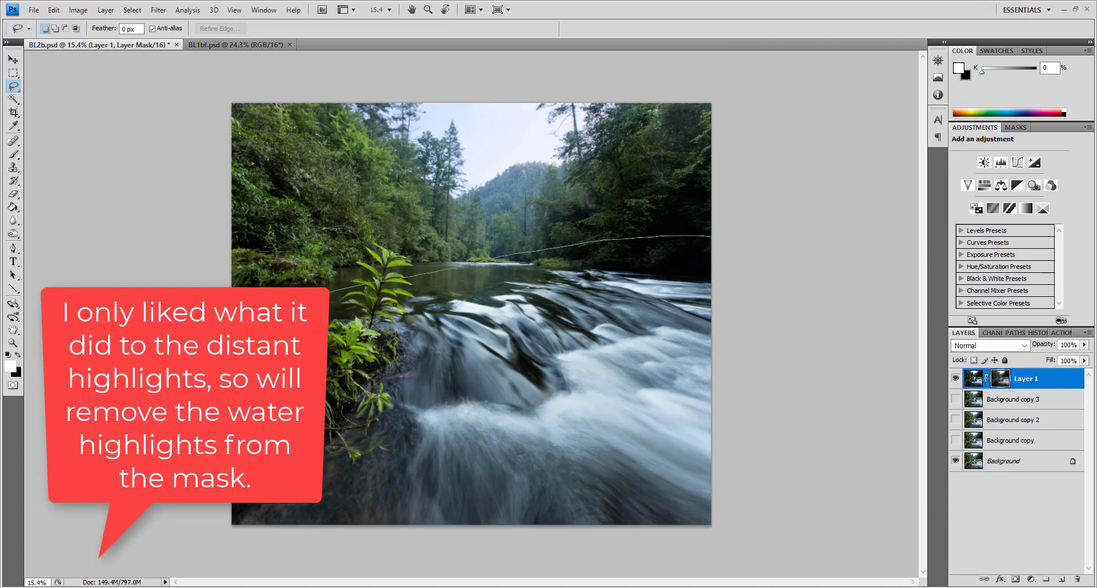
drag(551, 248, 440, 265)
key(shift+F6)
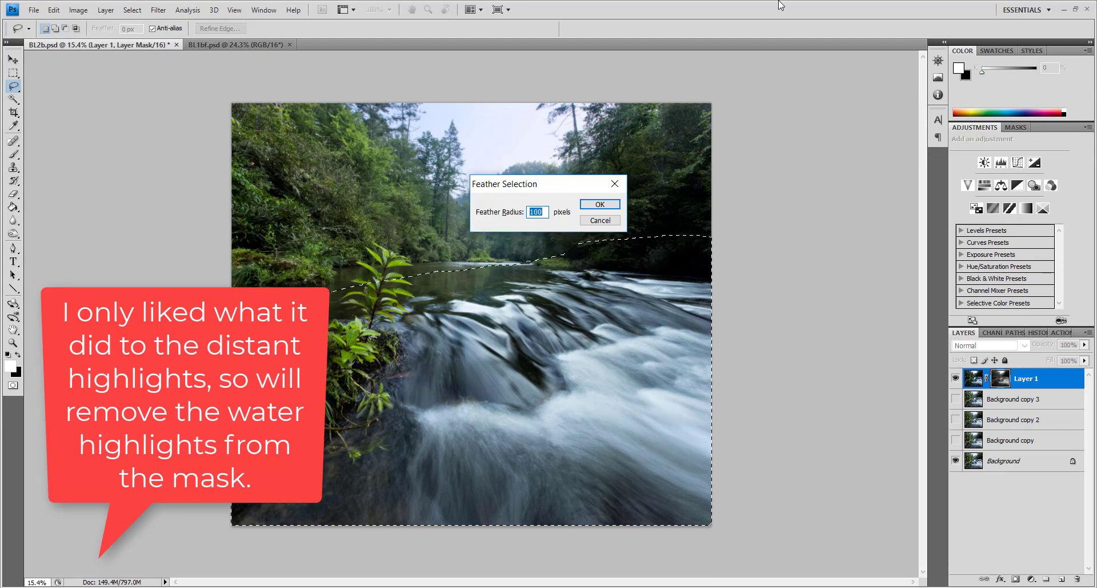
key(Return)
click(13, 206)
click(17, 354)
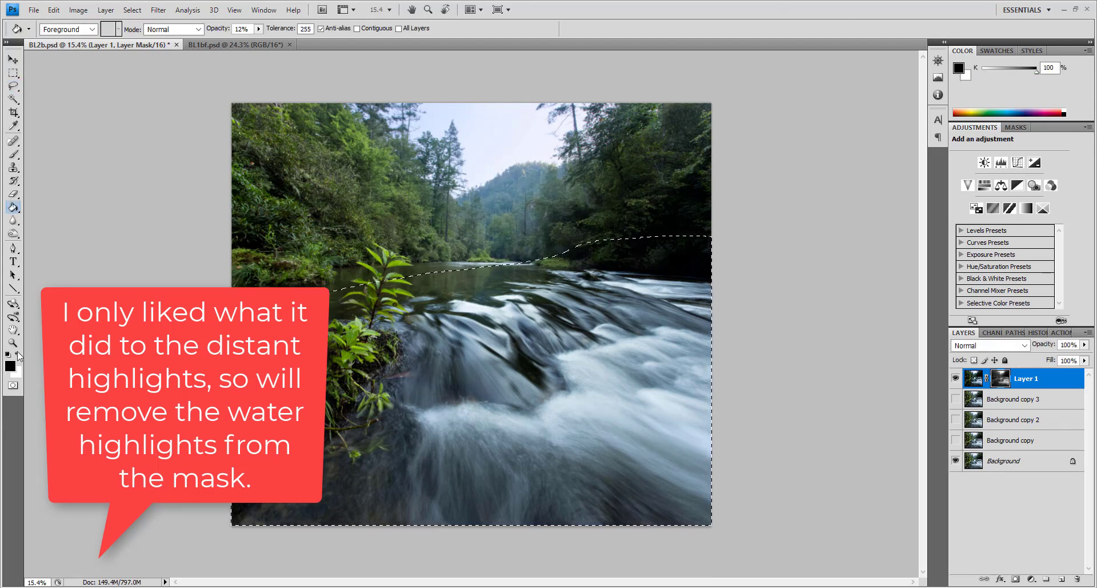
click(600, 320)
key(m)
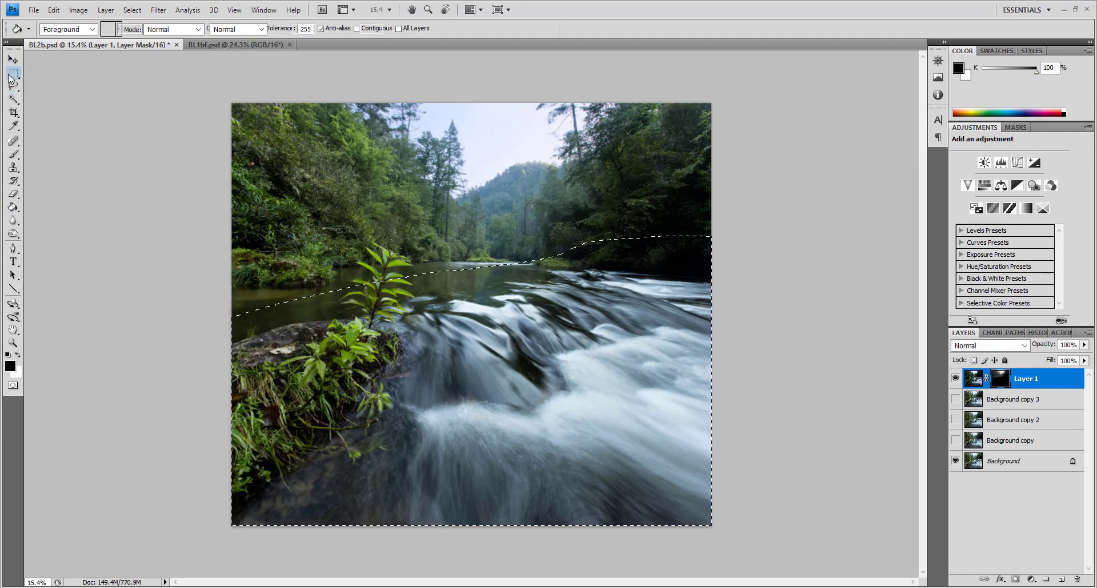
key(ctrl+d)
click(1000, 463)
Apply Levels to the Background with the white input level moved to 247
click(78, 10)
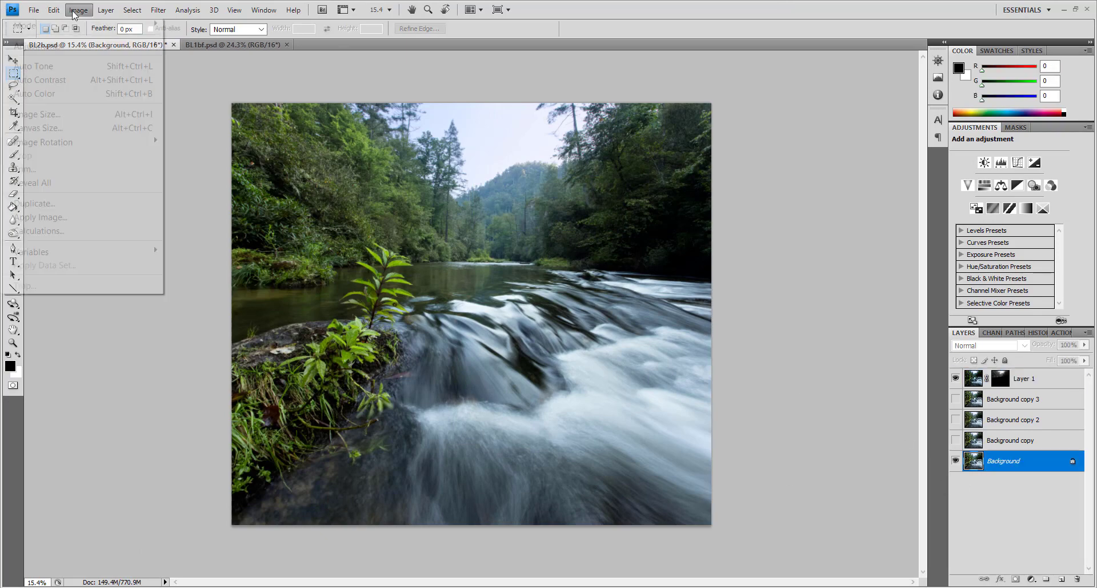
click(277, 46)
drag(1003, 367, 994, 367)
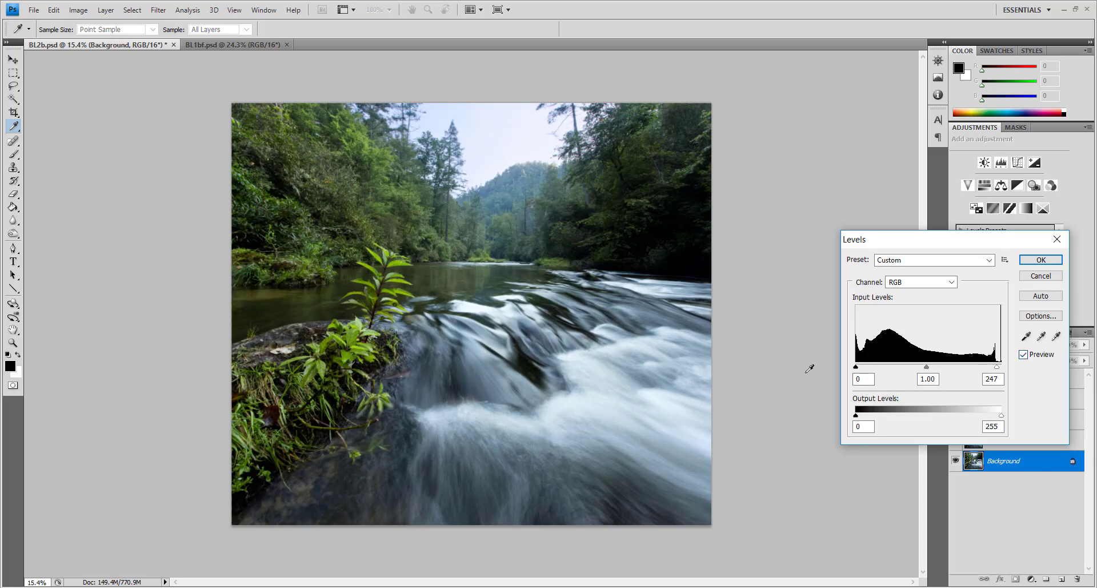
click(1041, 260)
click(524, 225)
key(ctrl+0)
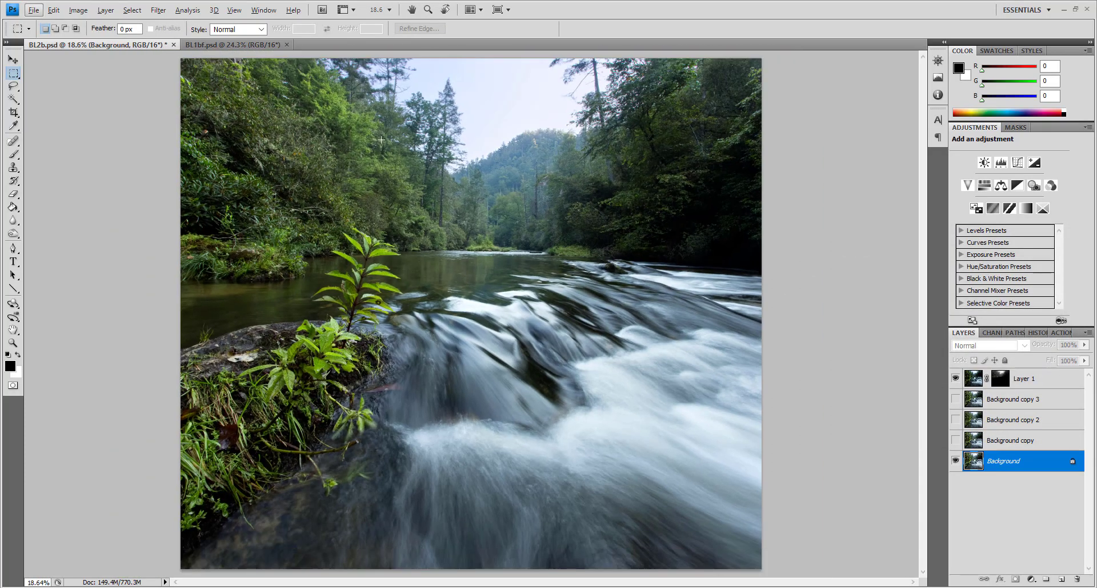
Flatten the image, undo the flatten, and reselect the Background layer
key(l)
click(36, 489)
click(499, 226)
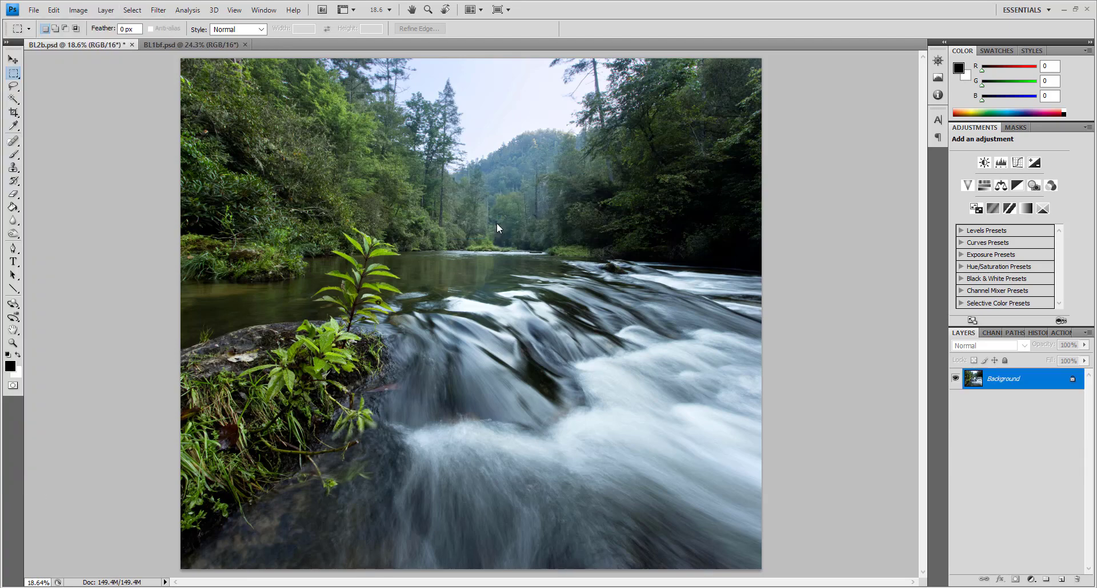
key(ctrl+z)
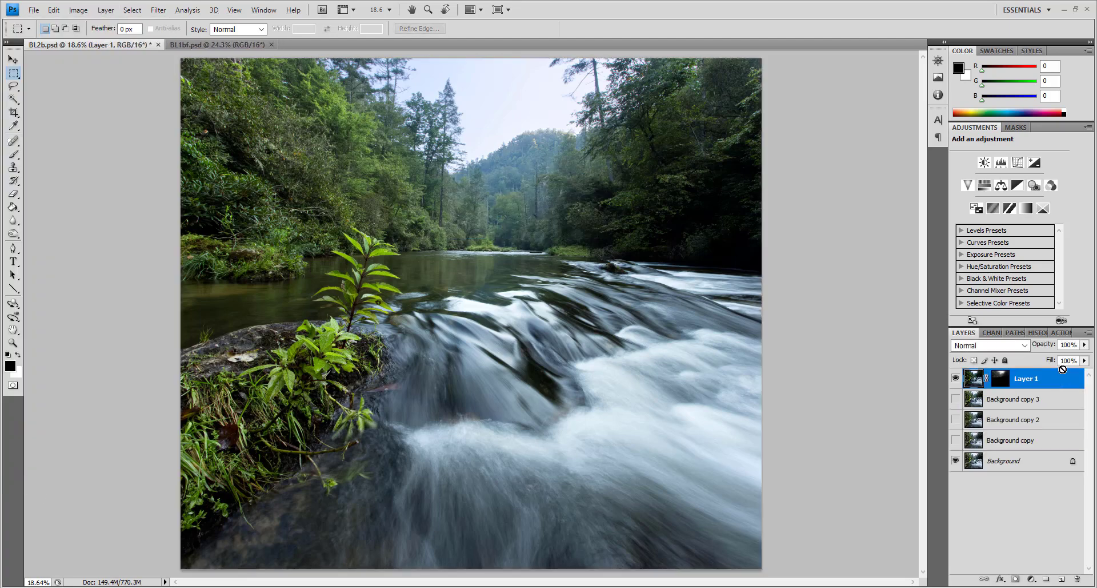
click(1003, 460)
Duplicate Background as Background copy 4 and raise its Match Color Luminance to 110
right_click(992, 479)
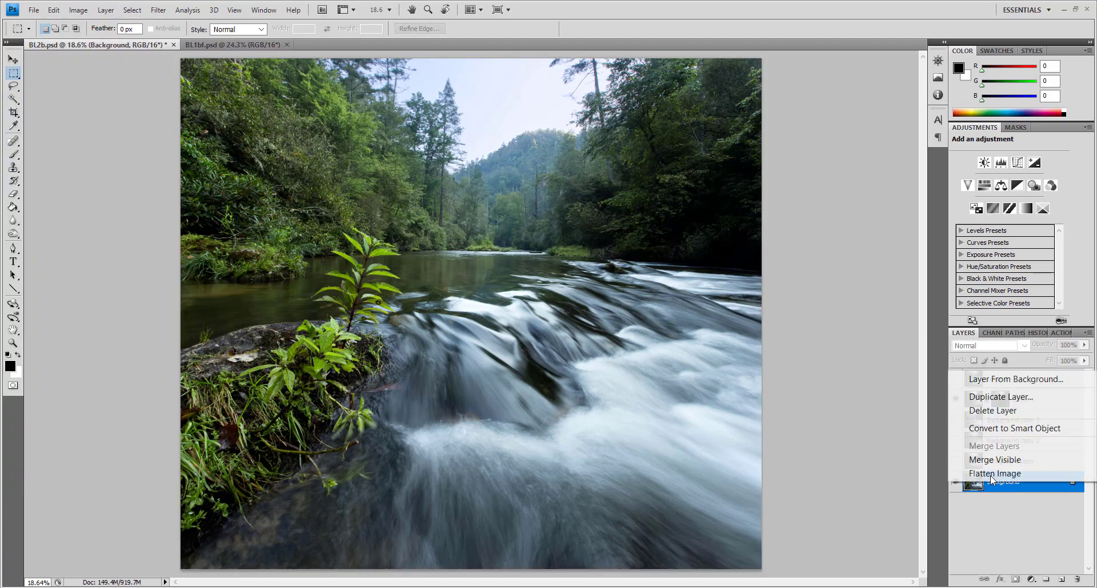
click(995, 396)
click(648, 184)
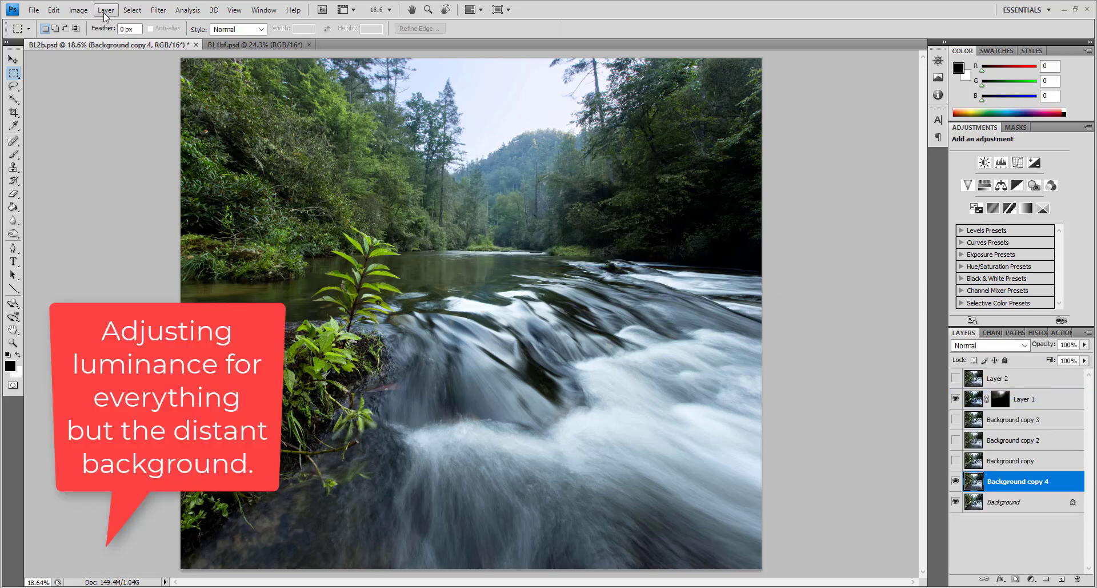
click(78, 10)
click(274, 318)
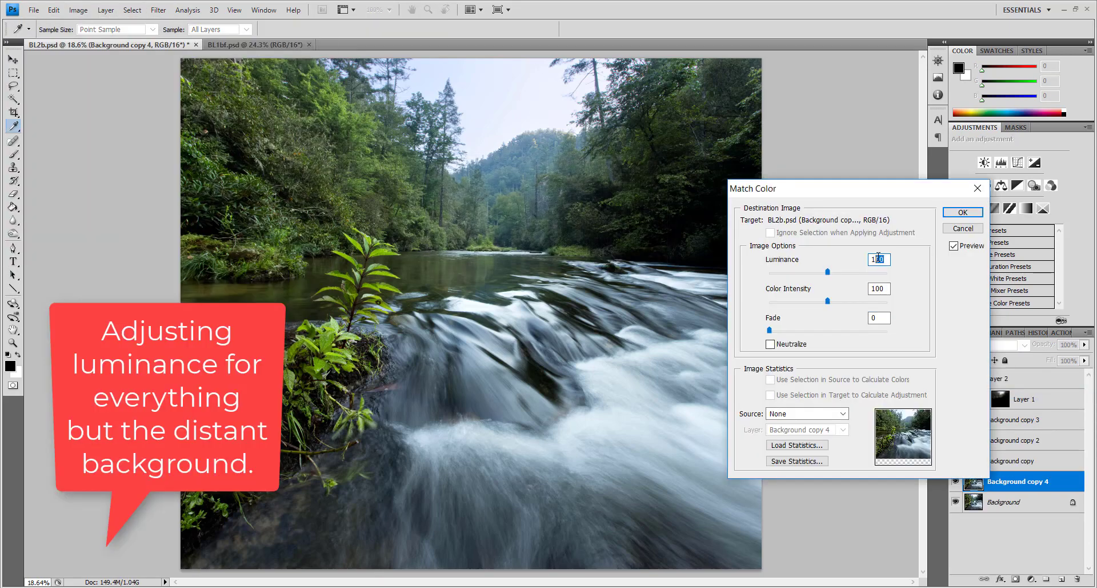
text(1)
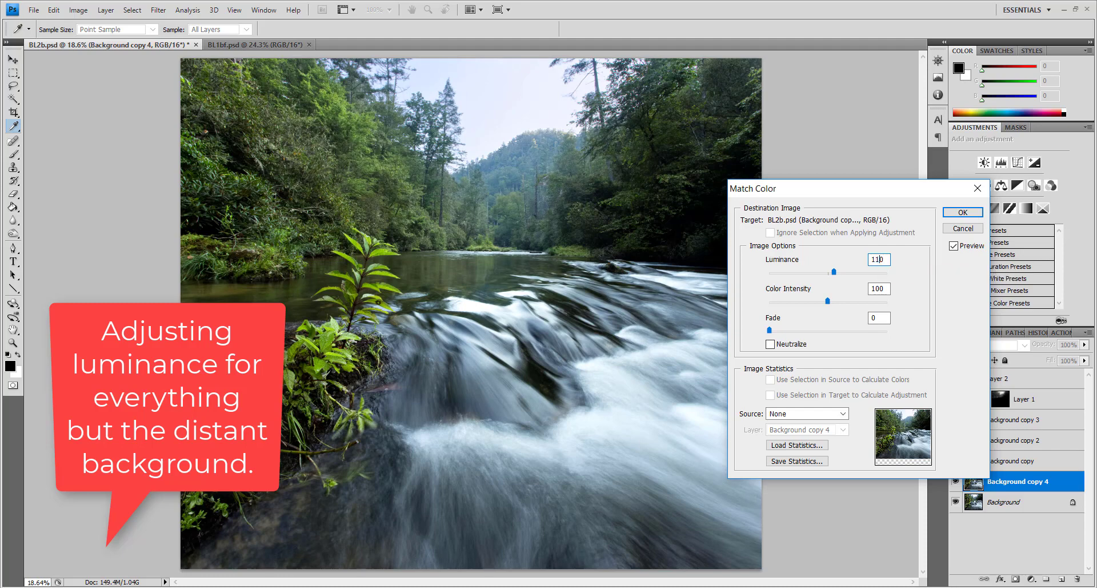
click(952, 246)
click(963, 212)
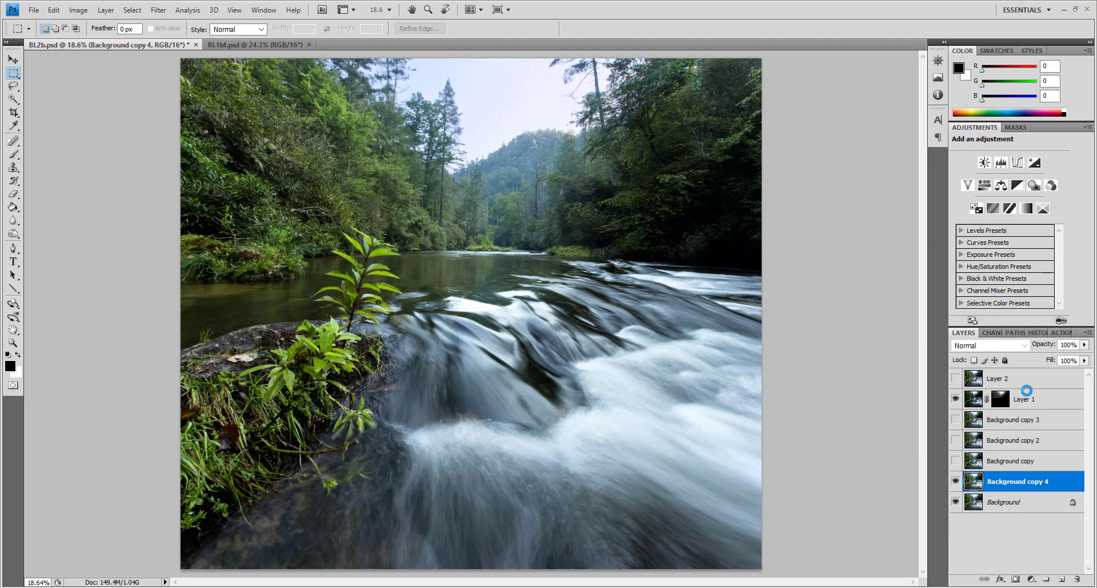
Flatten the image, then select all and copy the merged result
click(106, 10)
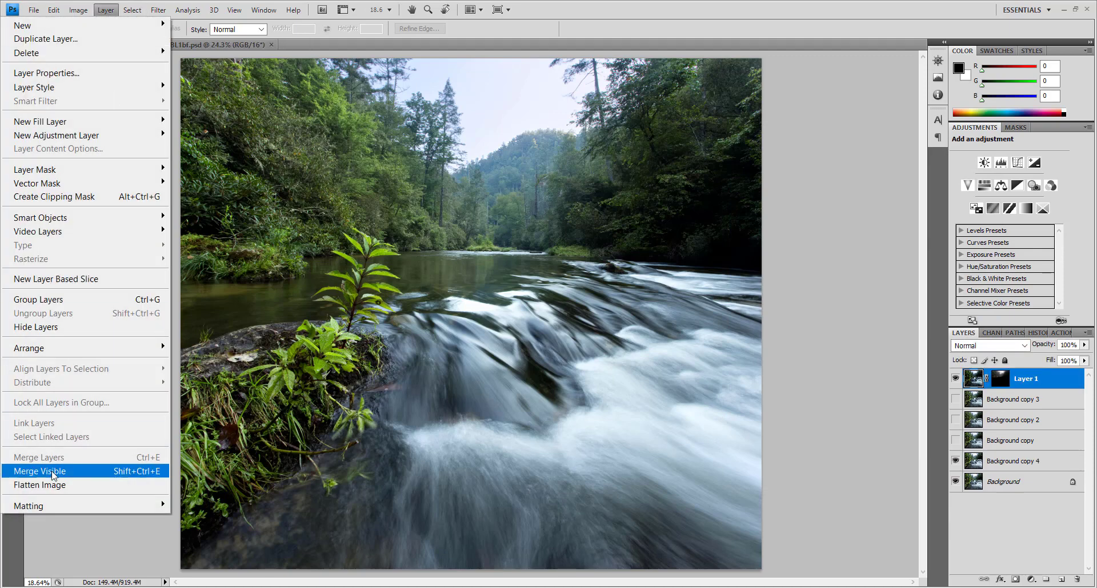
click(35, 487)
click(505, 229)
click(132, 9)
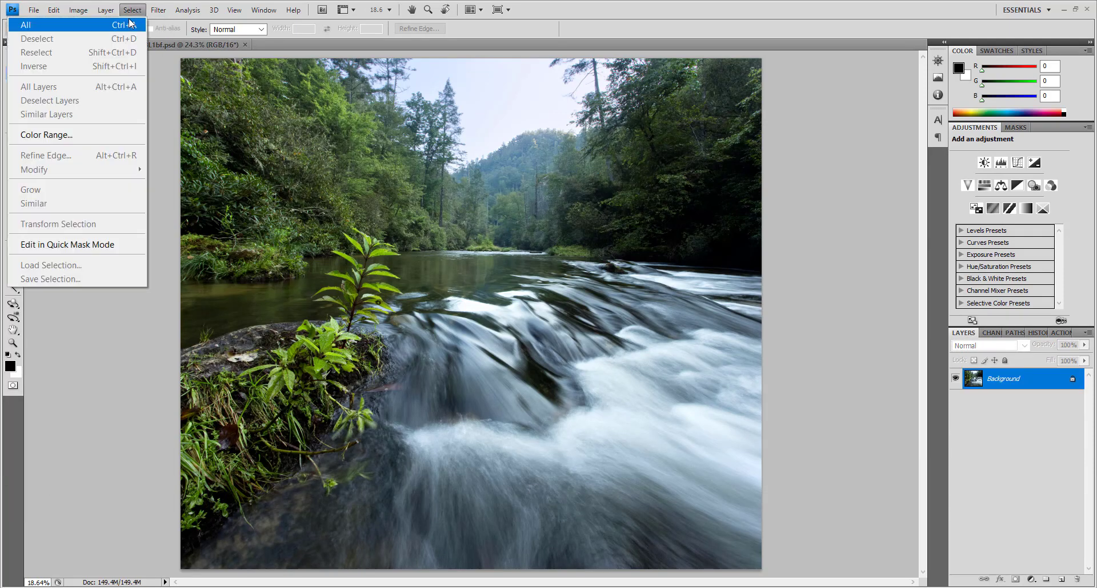
click(23, 21)
click(54, 10)
click(24, 107)
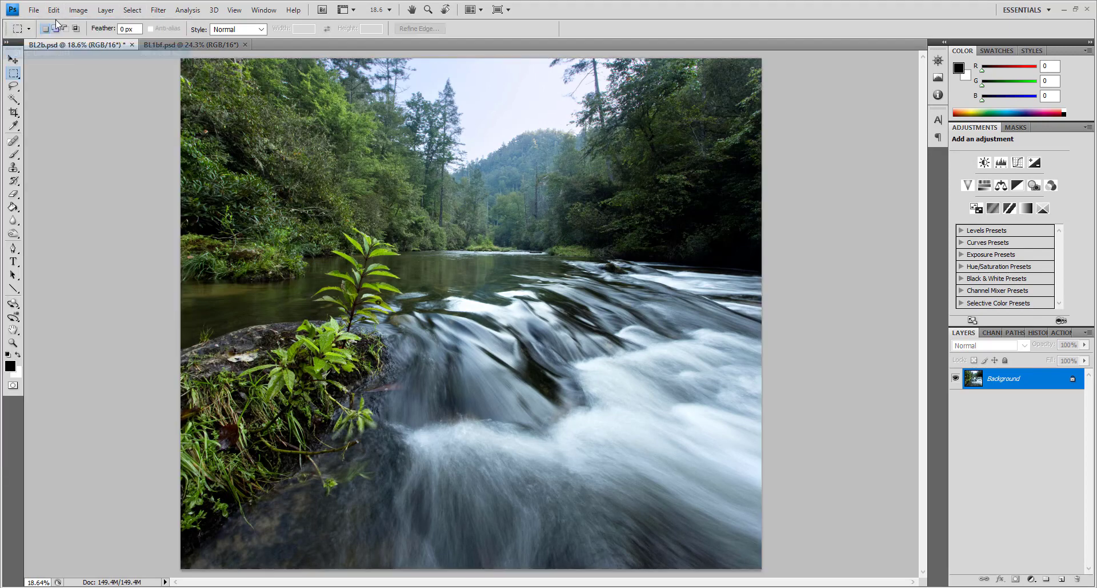
Step back to restore the layers and paste the merged copy as Layer 2
click(54, 10)
click(41, 49)
click(53, 10)
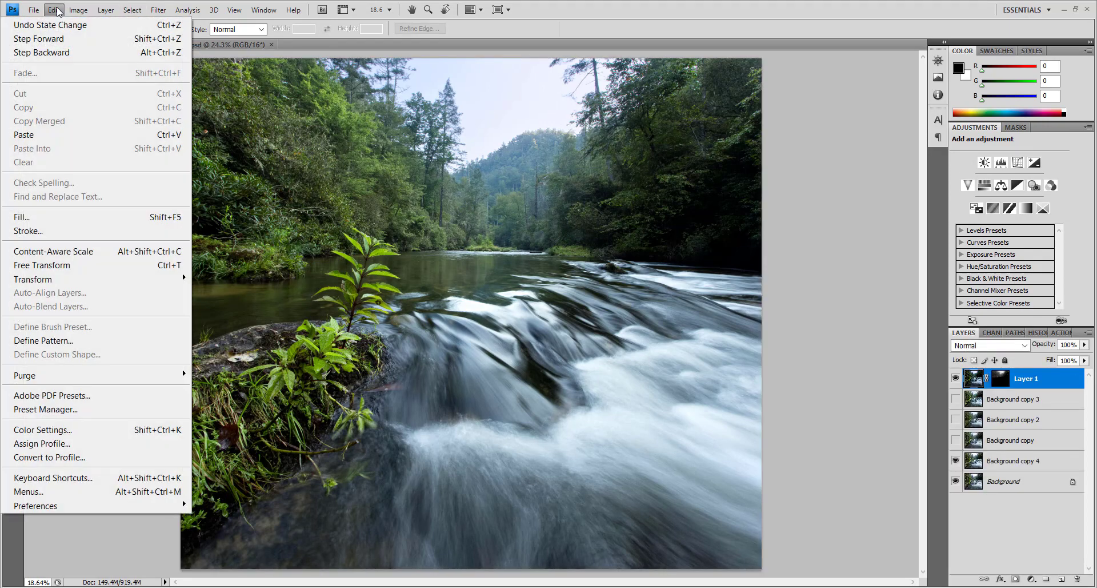
click(51, 129)
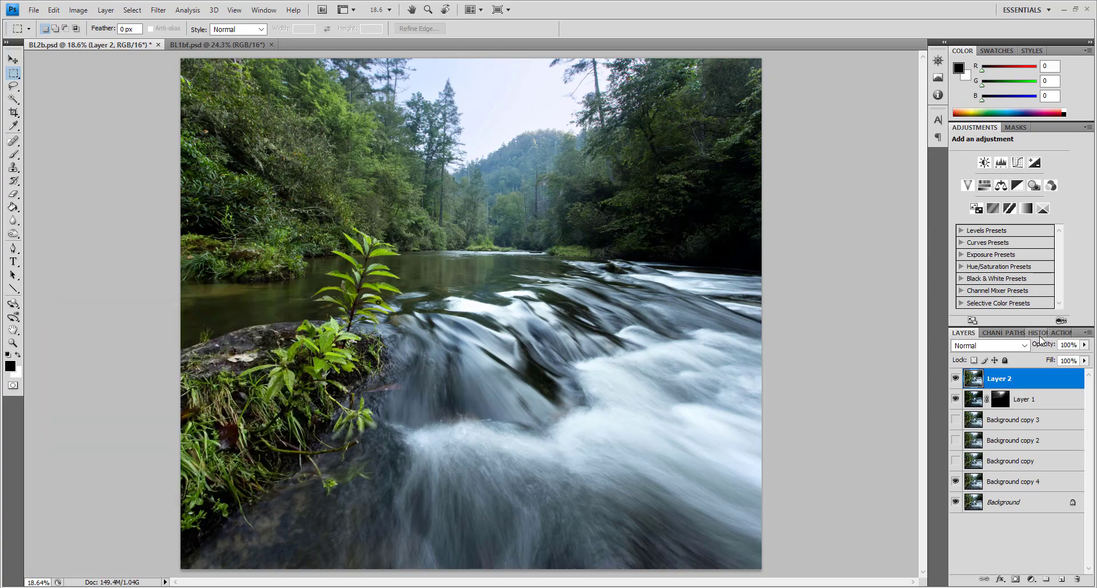
Load the RGB highlights of Layer 2 as a selection feathered by 3 px
click(993, 332)
ctrl+click(1000, 351)
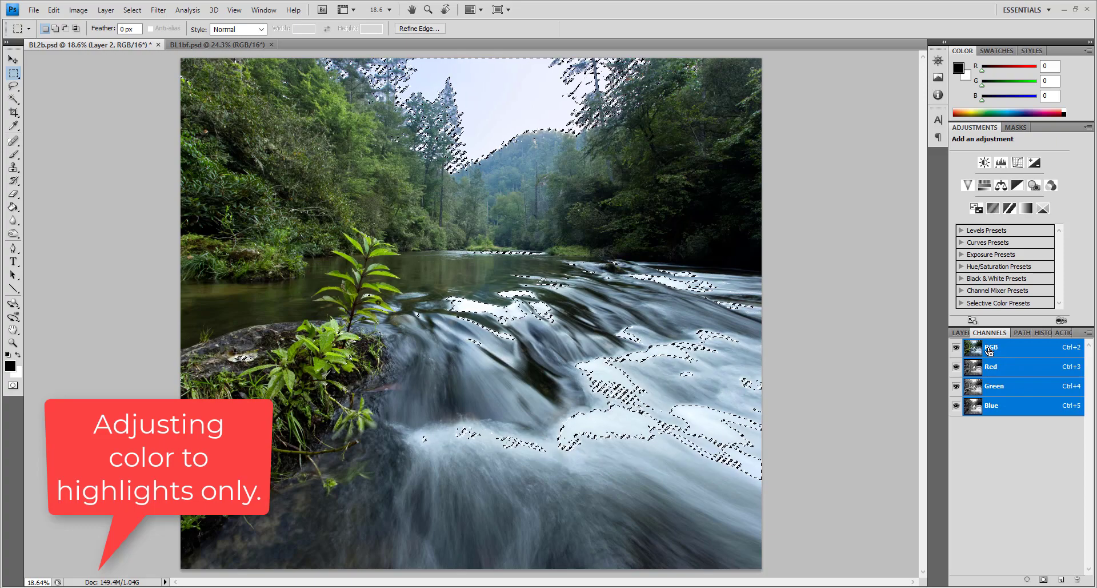
key(shift+F6)
text(3)
key(Return)
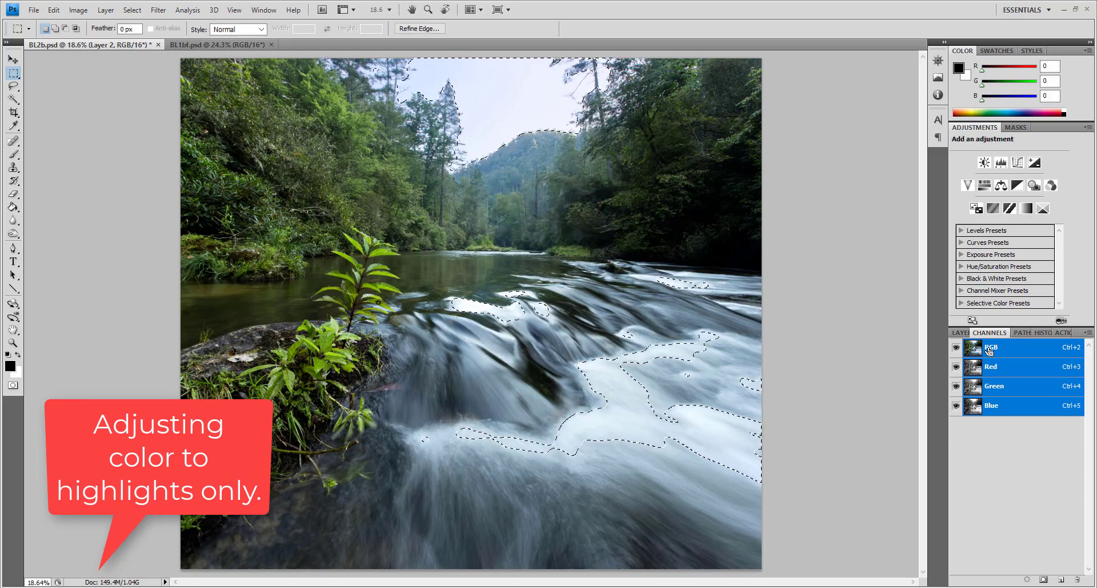
click(966, 333)
Apply a Yellow Photo Filter at 15% density to the highlights, then deselect
click(78, 10)
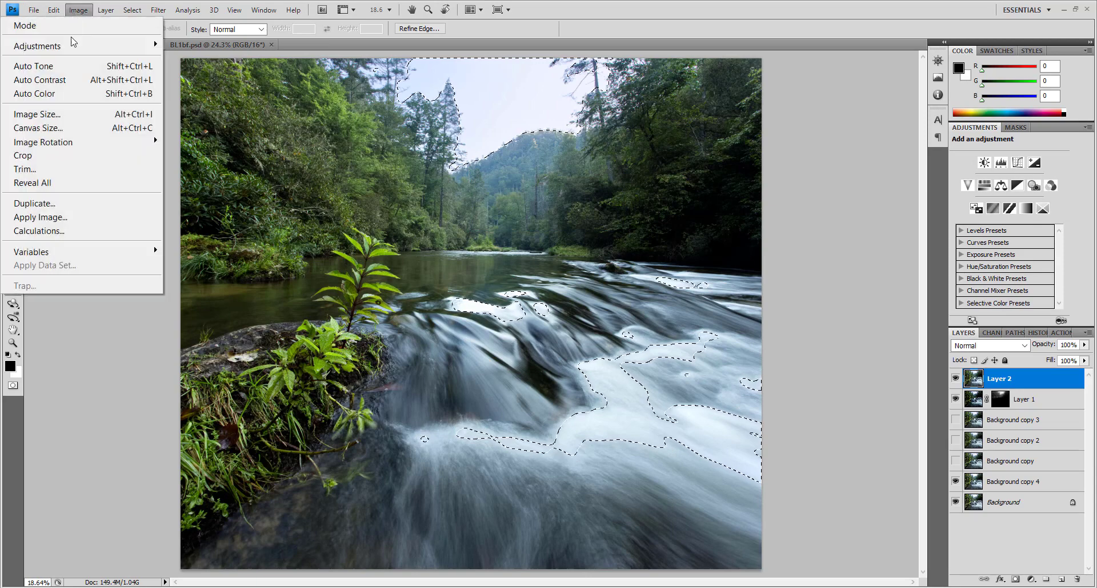
click(192, 162)
click(934, 146)
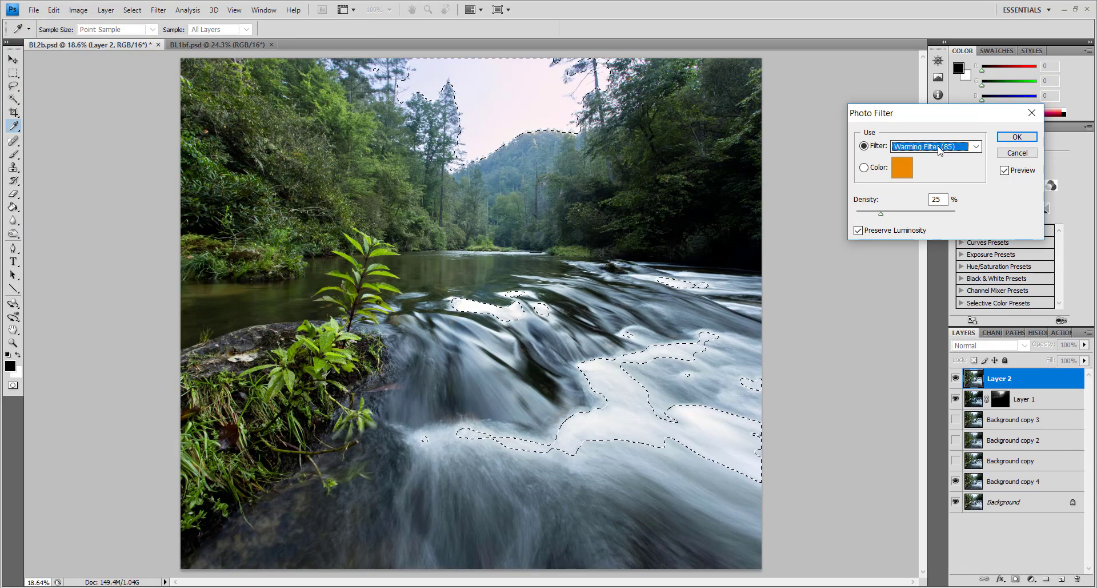
click(914, 239)
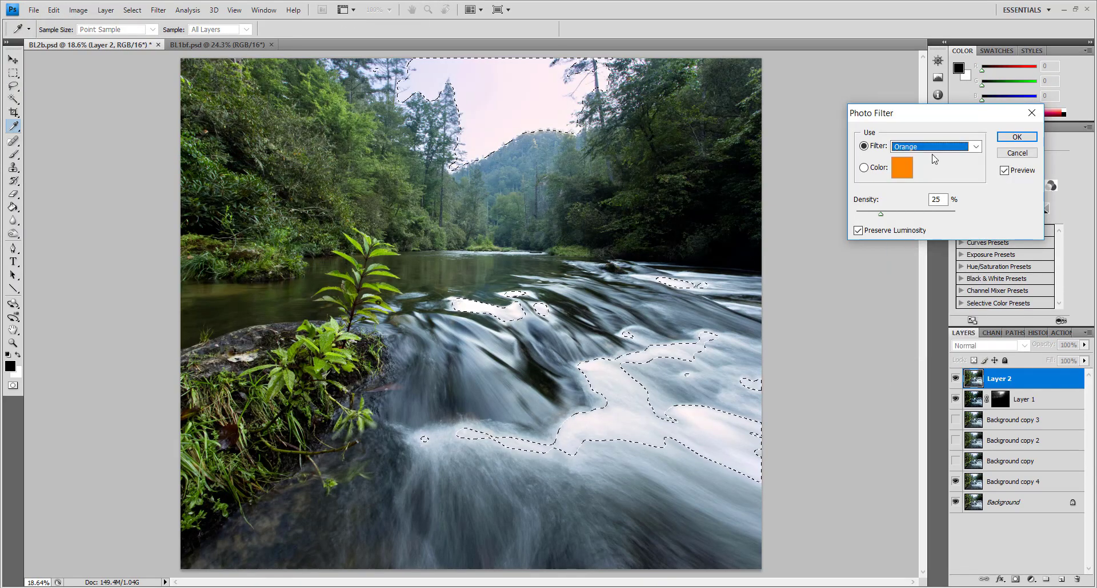
click(946, 146)
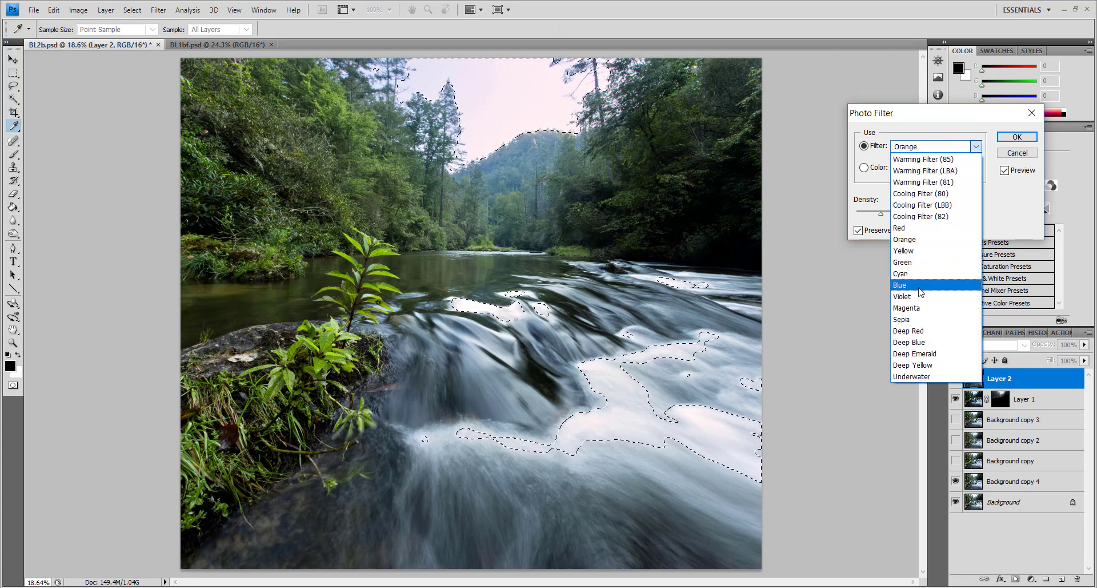
click(929, 229)
key(Down)
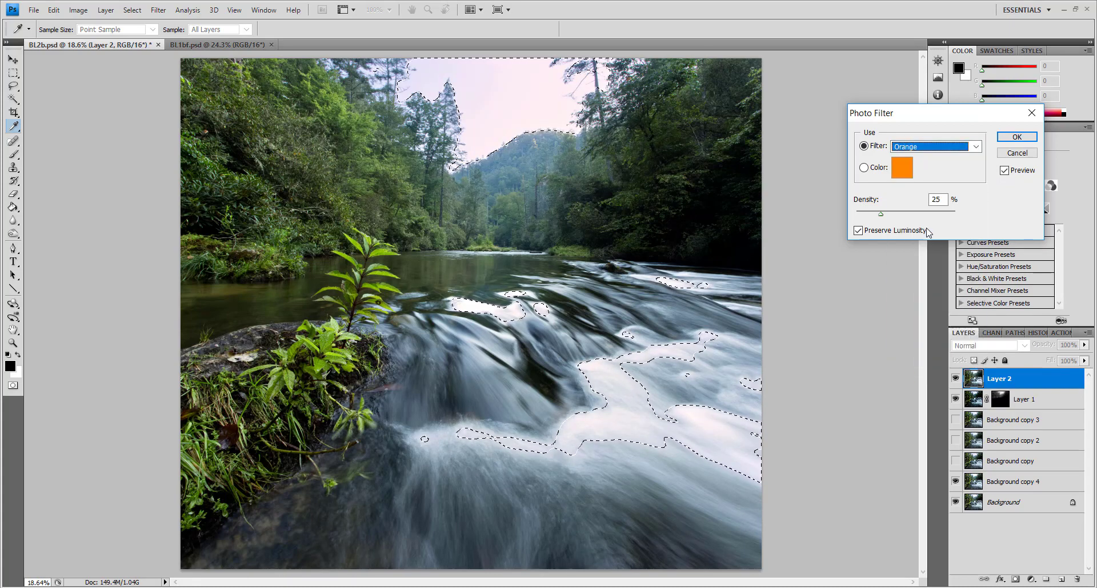
key(Down)
key(Tab)
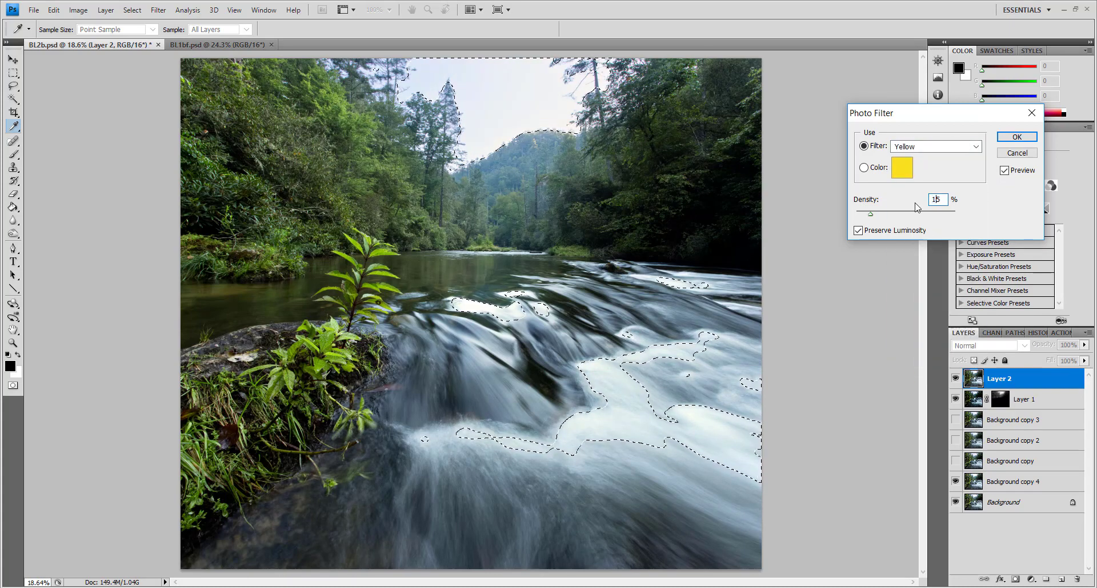
click(1024, 141)
key(ctrl+d)
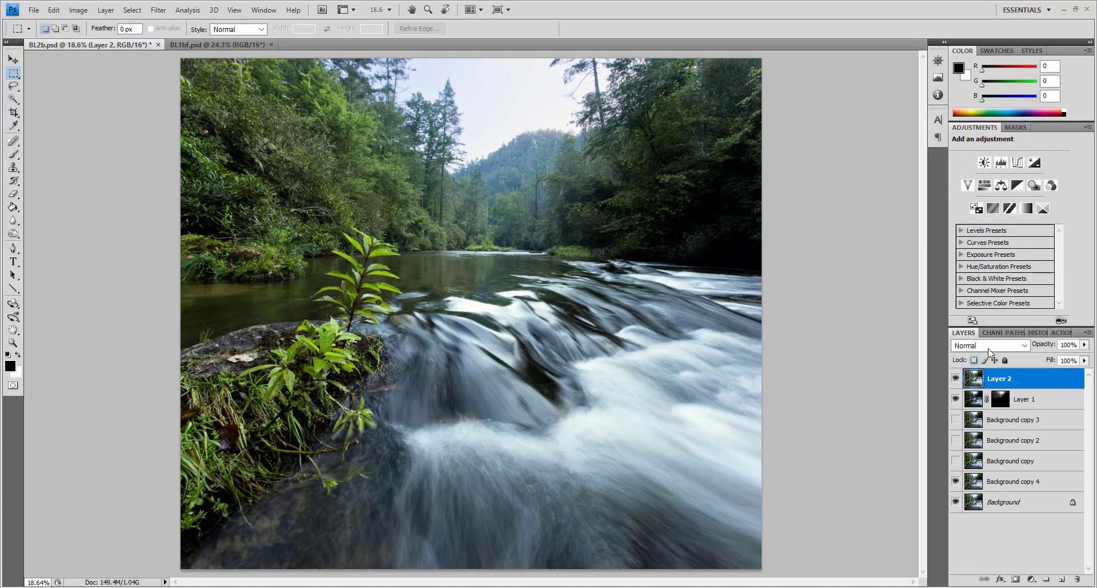
Revert the image in History to just after the paste, removing the yellow filter
click(1034, 334)
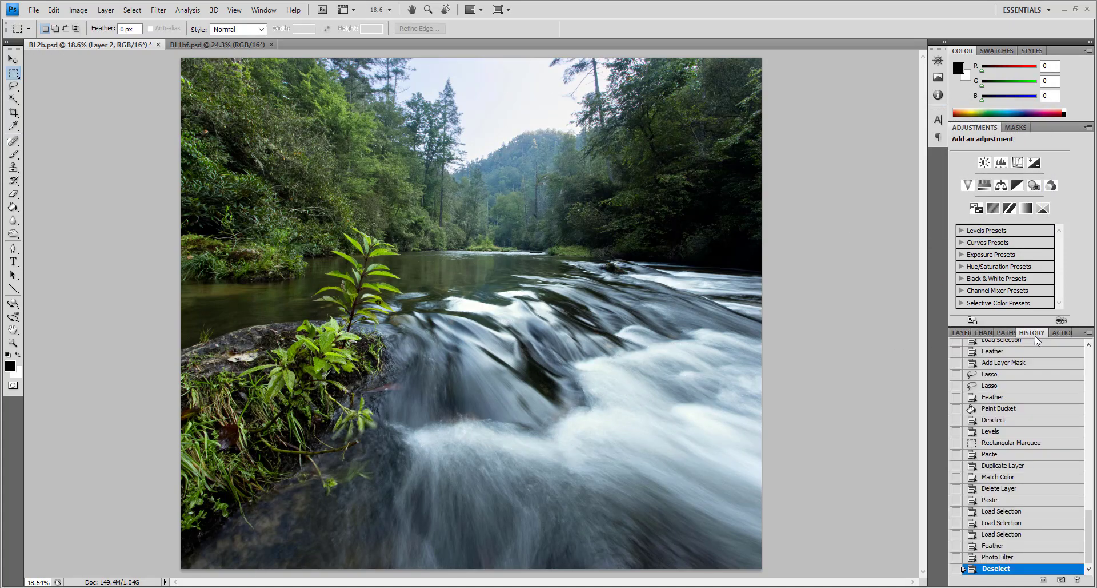
click(1008, 499)
key(ctrl+z)
key(ctrl+z)
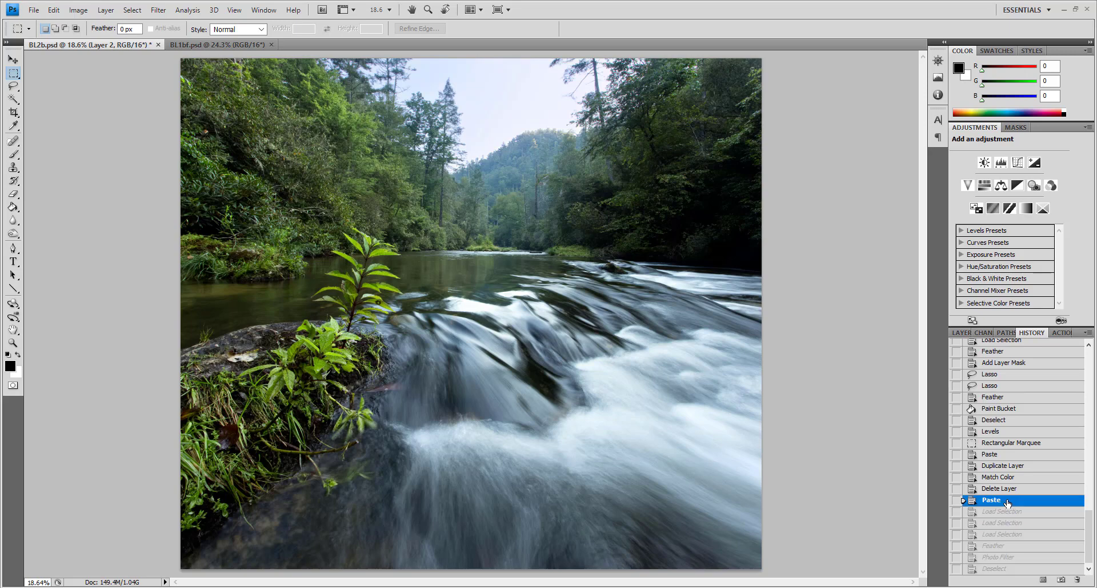
click(33, 10)
click(14, 204)
click(726, 323)
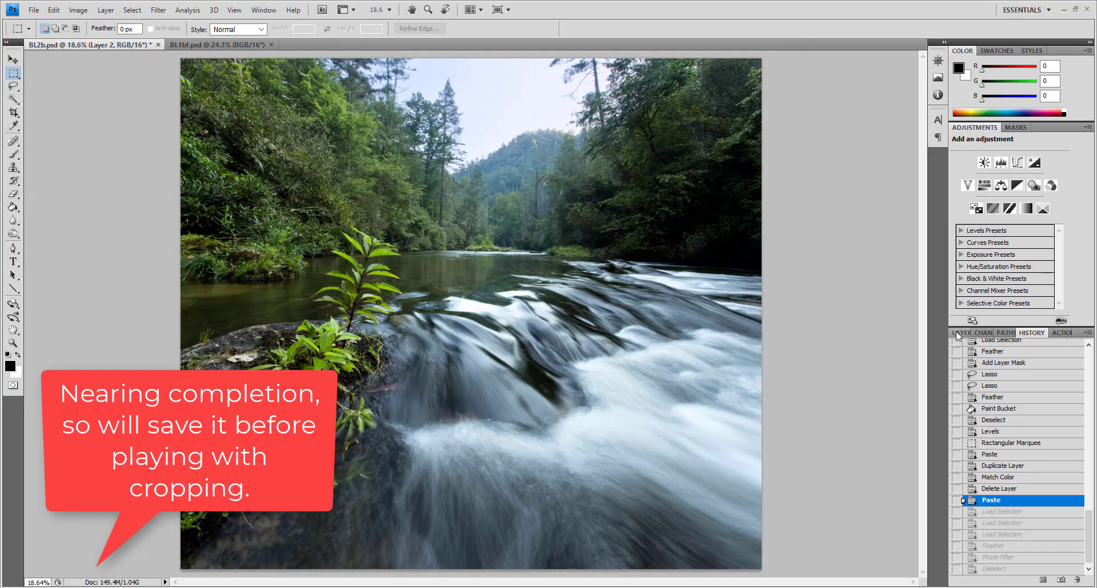
Delete Layer 1 through Background copy, leaving Layer 2, Background copy 4 and Background
click(963, 333)
click(1023, 399)
shift+click(1023, 461)
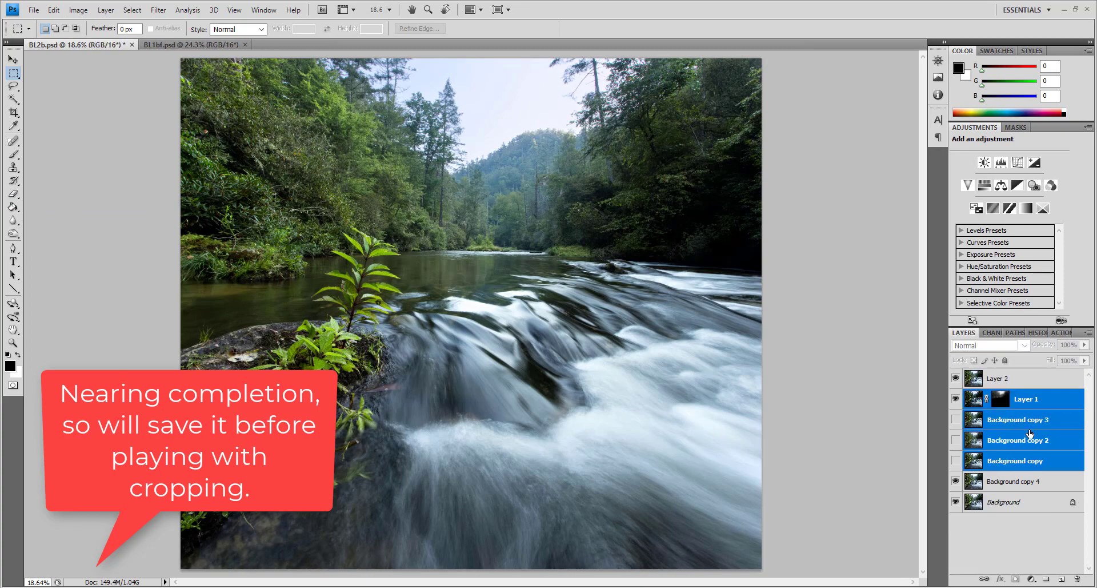
click(1022, 460)
click(1023, 399)
shift+click(1021, 461)
key(Delete)
Save the document as a new PSD, BL2b.psd
click(39, 16)
click(32, 200)
text(done_blending)
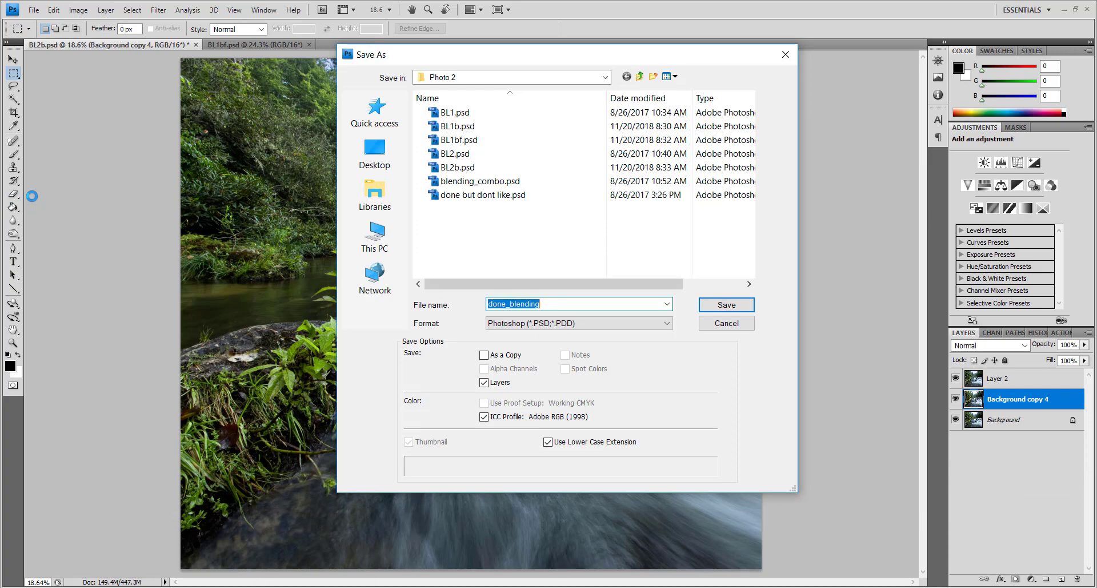
key(Return)
key(Return)
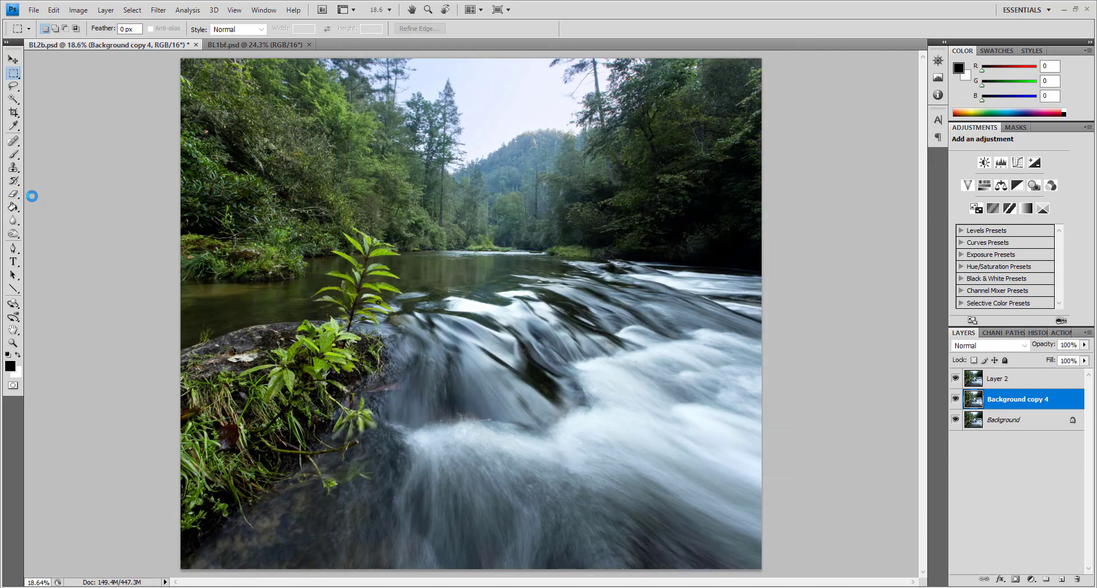
Rotate the canvas by a slight arbitrary angle to straighten the photo
click(79, 10)
mouse_move(43, 142)
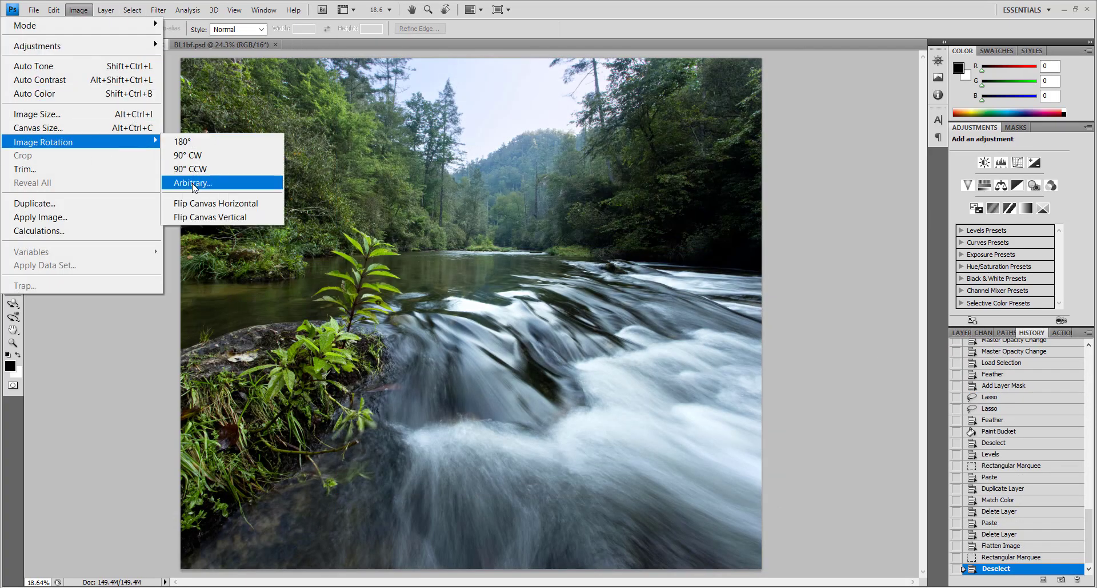
click(193, 183)
key(Return)
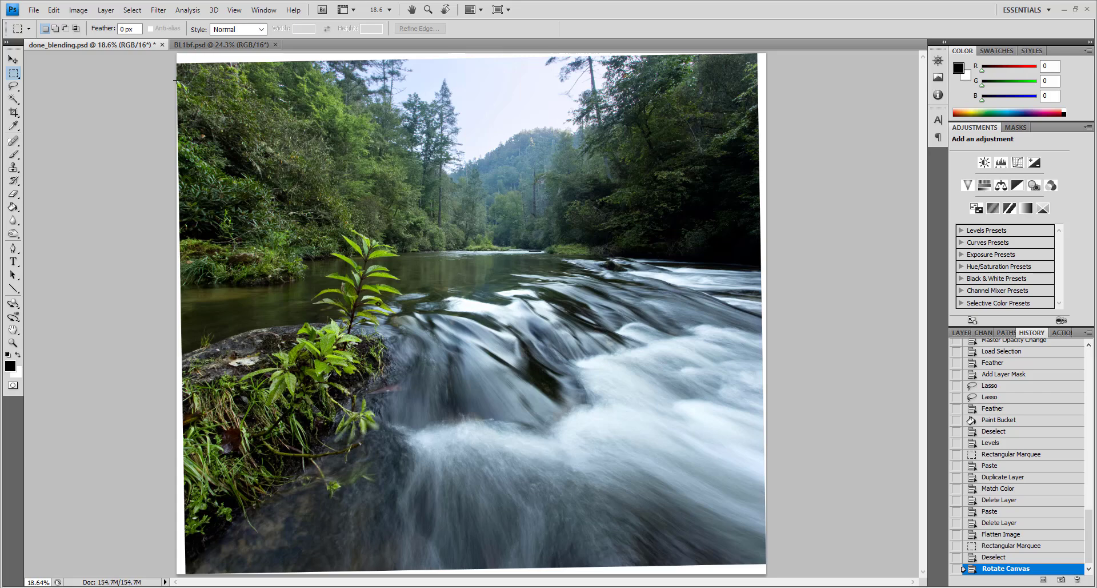
Crop the image to a portrait-shaped marquee around the rapids, then deselect
drag(694, 460, 723, 562)
key(ctrl+d)
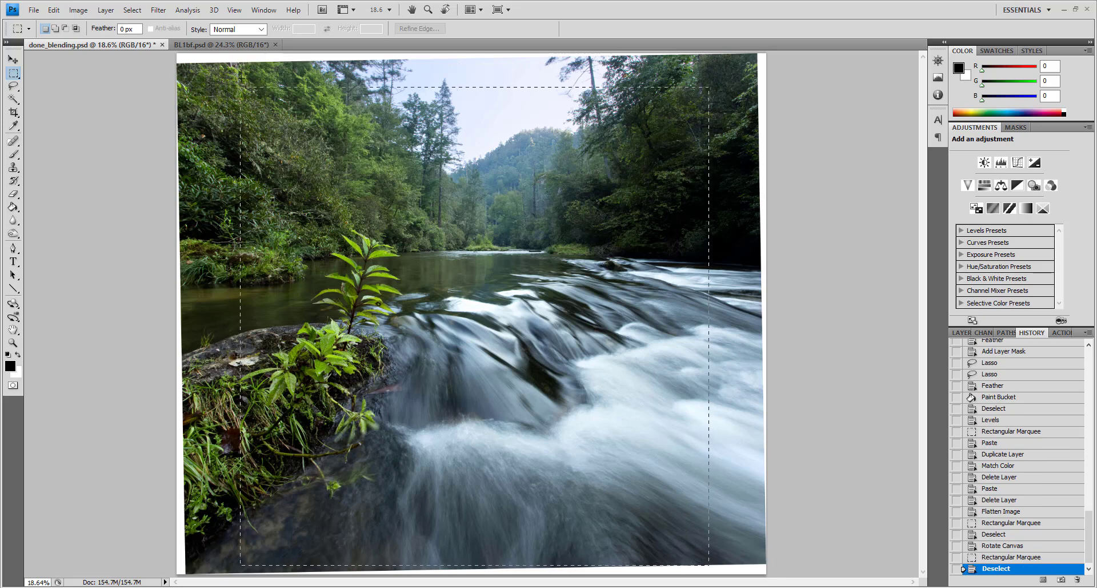
drag(240, 77, 239, 64)
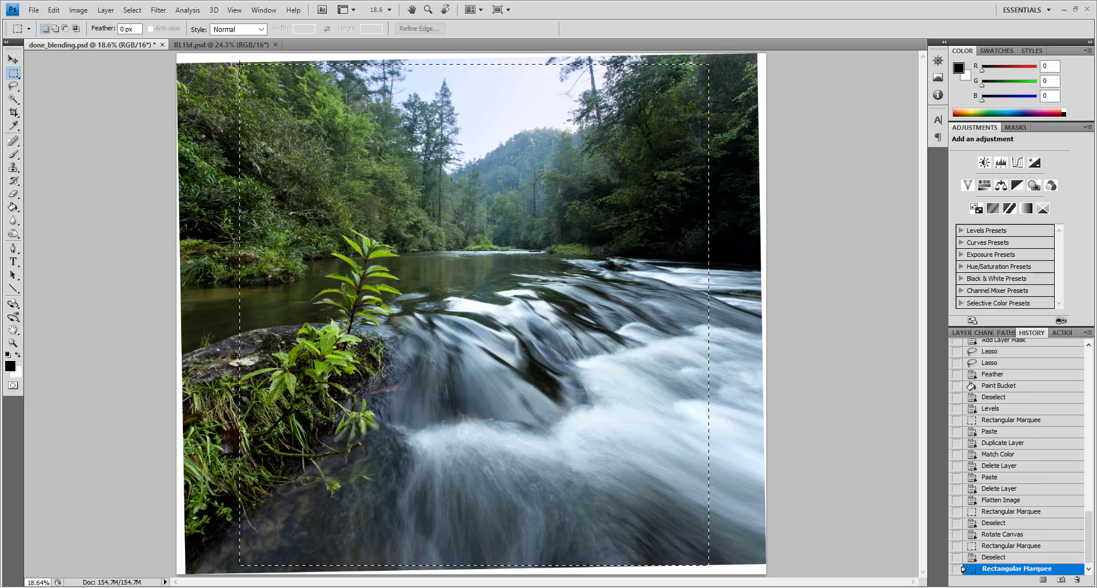
click(78, 9)
click(59, 155)
key(ctrl+d)
scroll(617, 383, up, 3)
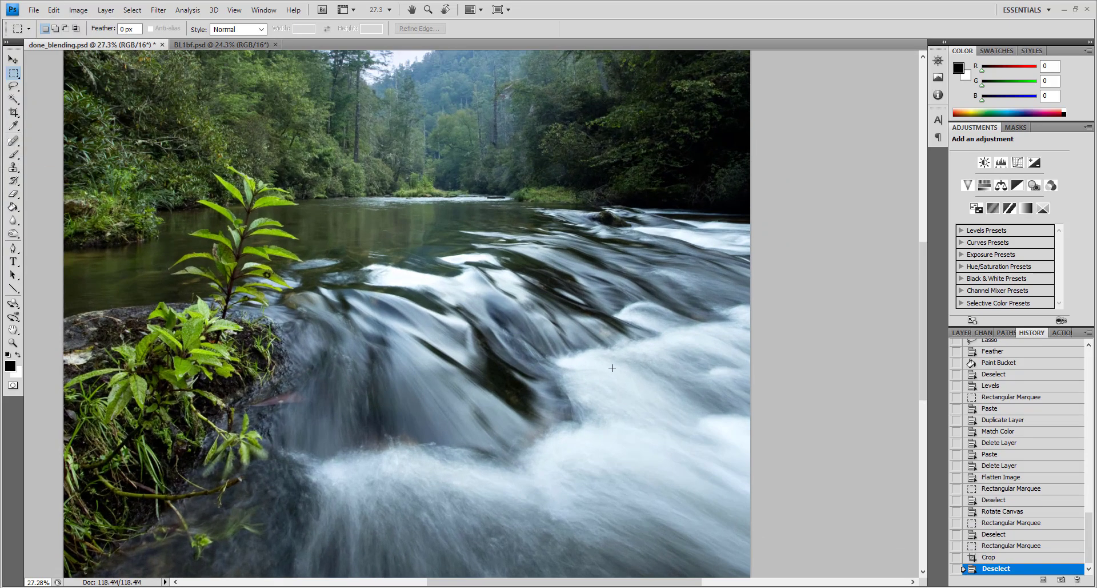
scroll(618, 383, down, 4)
scroll(617, 383, up, 1)
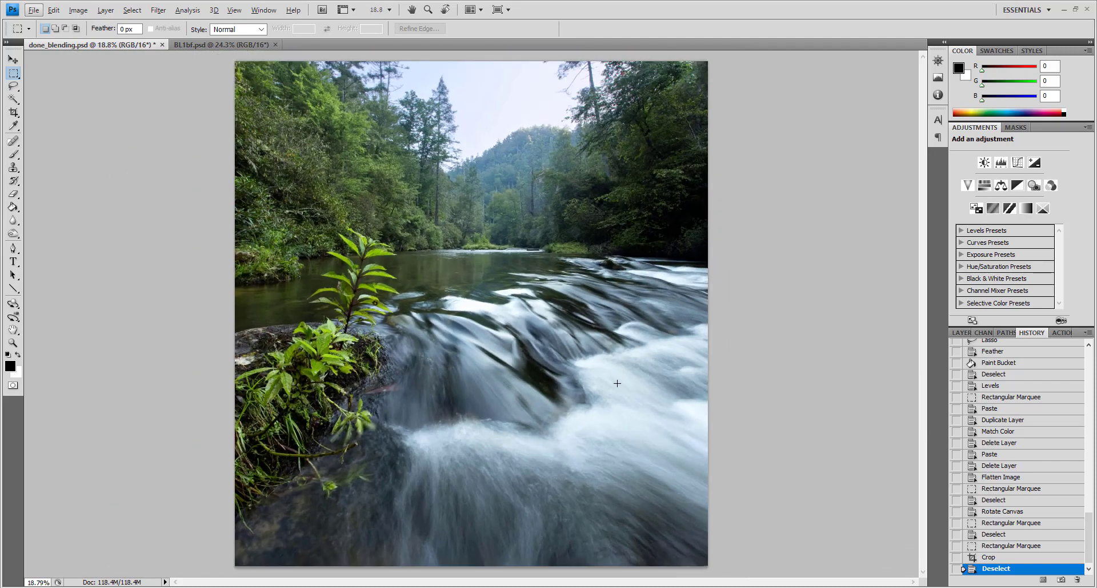
Apply a Color Balance with Midtones Cyan/Red at -10 and a small blue tweak
click(78, 10)
mouse_move(82, 46)
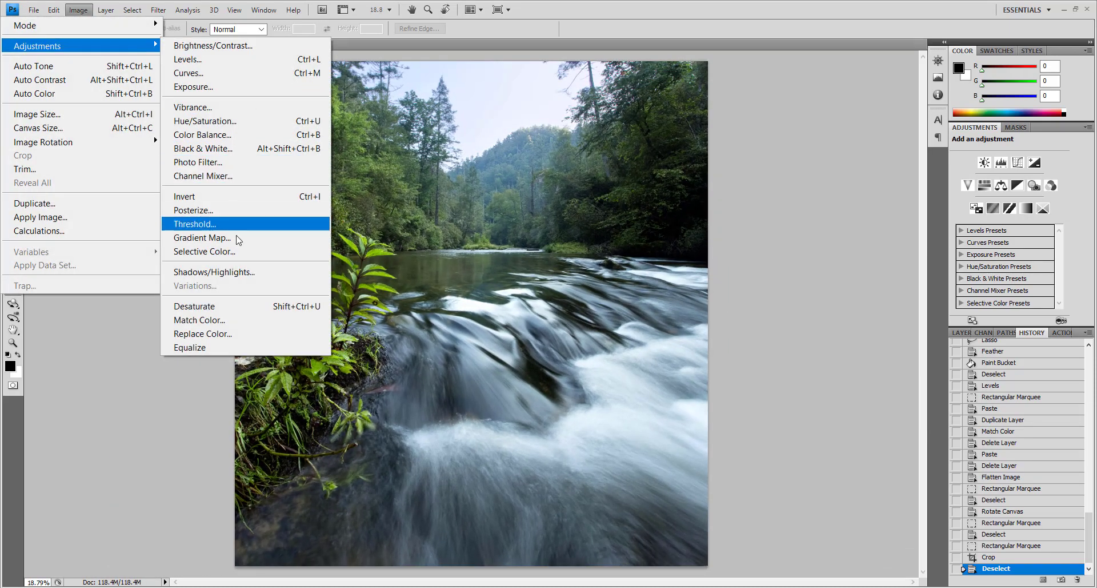
click(243, 131)
text(-10)
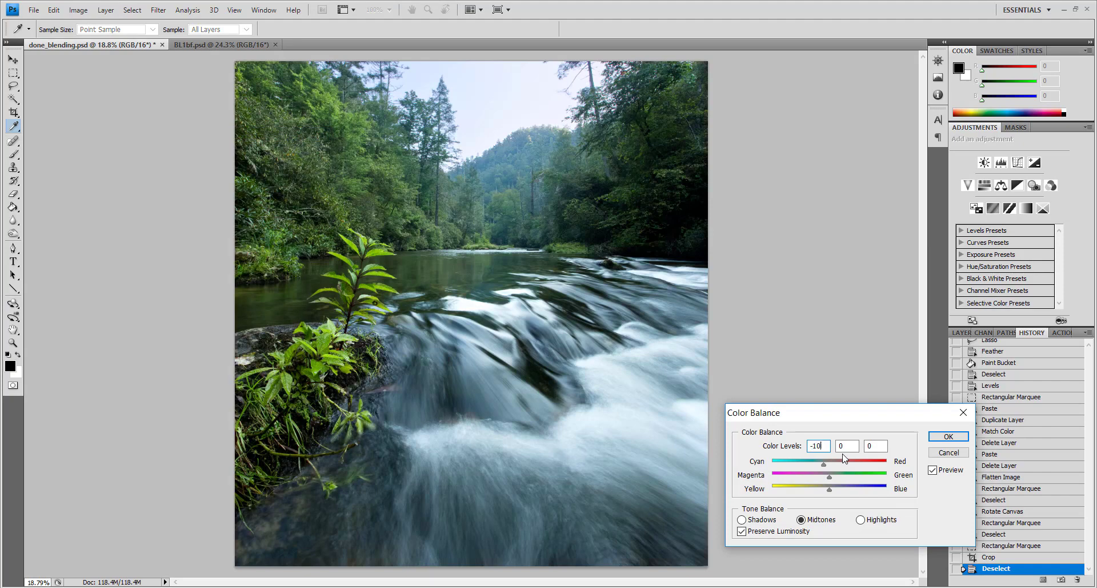
text(0)
click(877, 446)
key(Up)
key(shift+Tab)
key(Down)
click(933, 470)
key(Return)
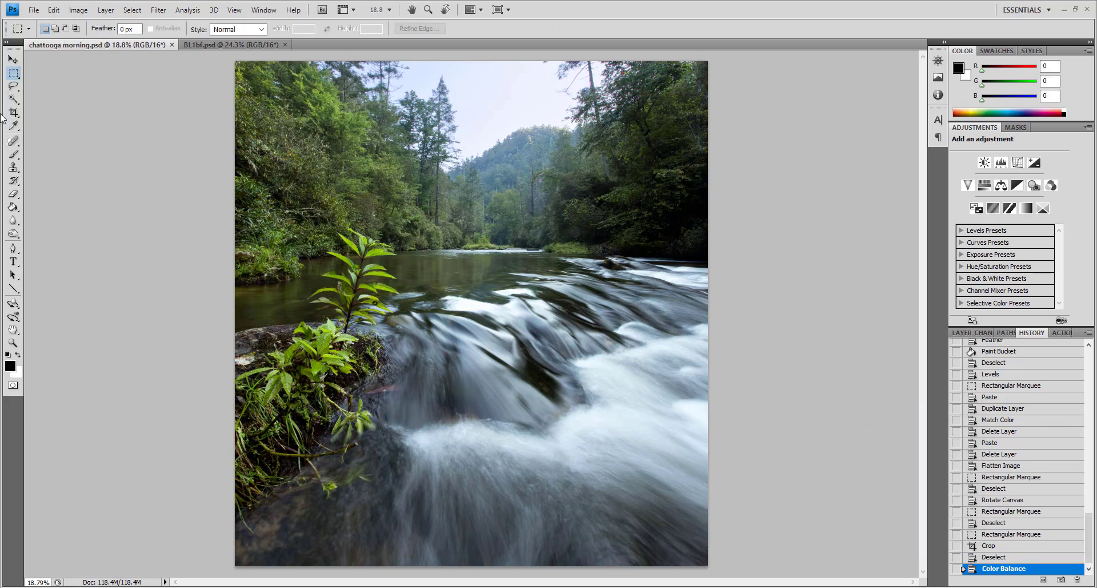
In Hue/Saturation, raise the Master saturation slightly and adjust the Reds saturation
click(78, 9)
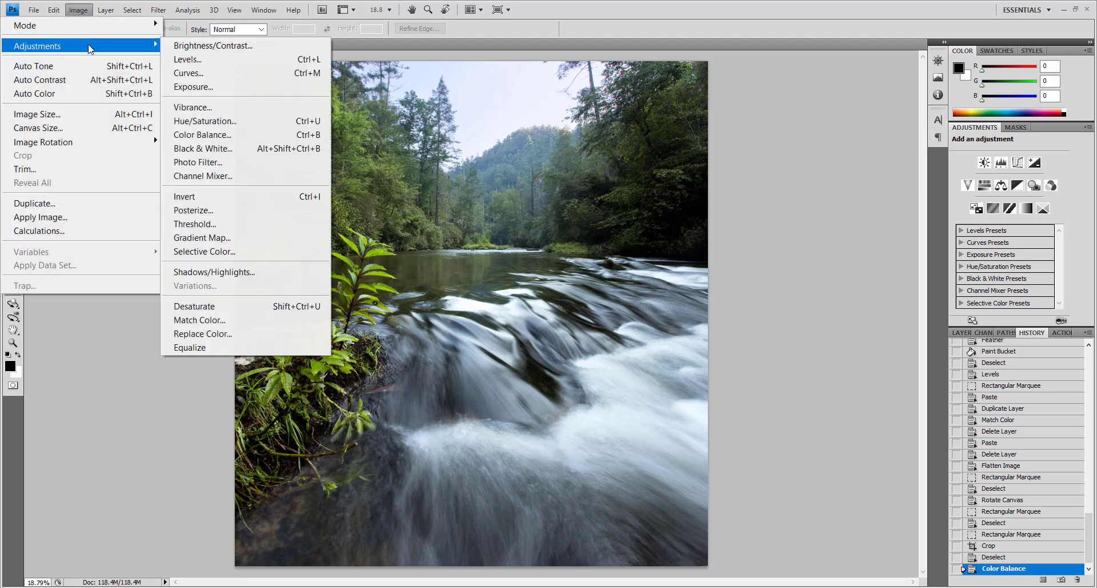
click(280, 190)
drag(813, 309, 824, 317)
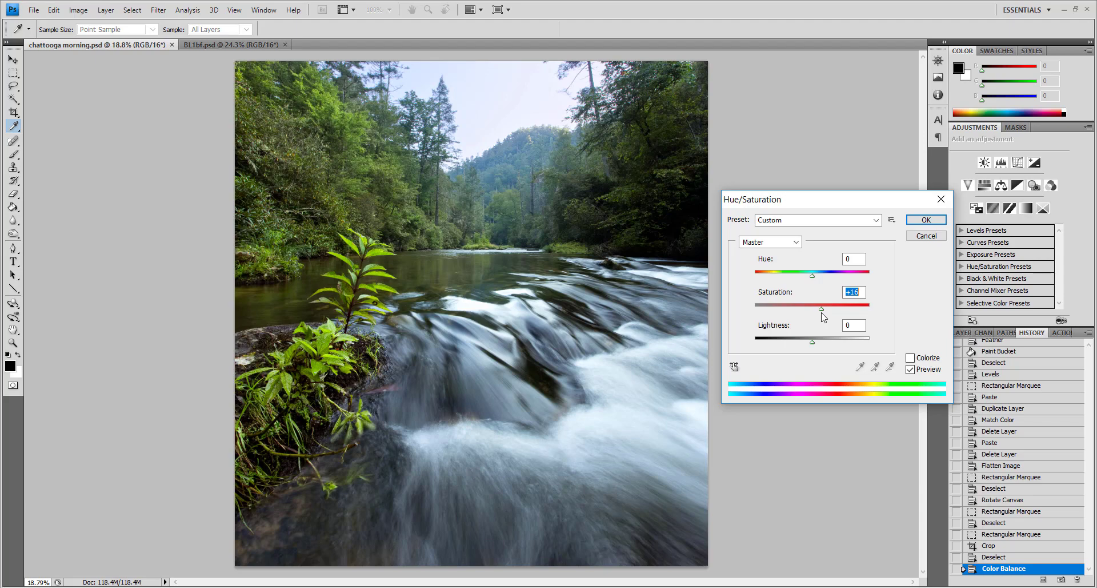
click(771, 242)
click(754, 252)
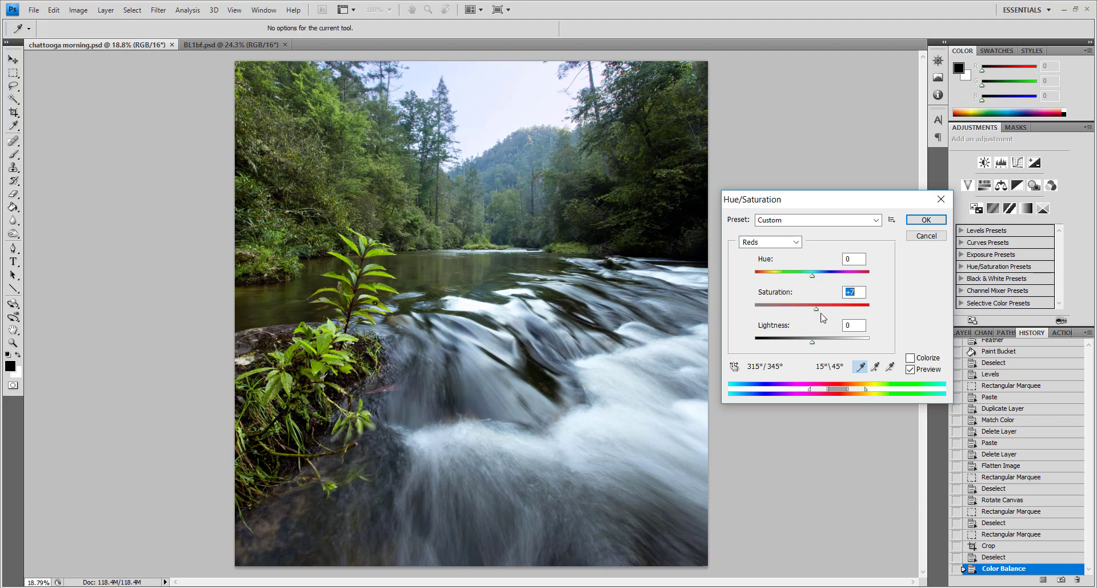
mouse_move(820, 312)
mouse_down()
mouse_move(861, 323)
mouse_move(818, 309)
mouse_up()
Check the Yellows and Greens ranges and change the Cyans saturation
click(770, 242)
click(755, 278)
click(771, 242)
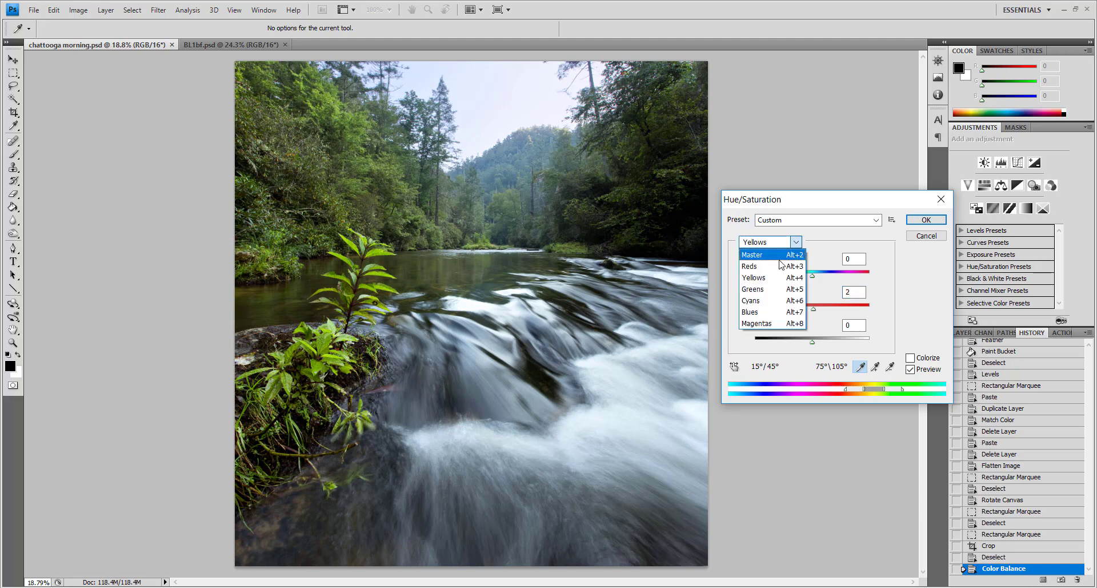
click(766, 290)
click(771, 242)
click(766, 302)
drag(810, 311, 829, 321)
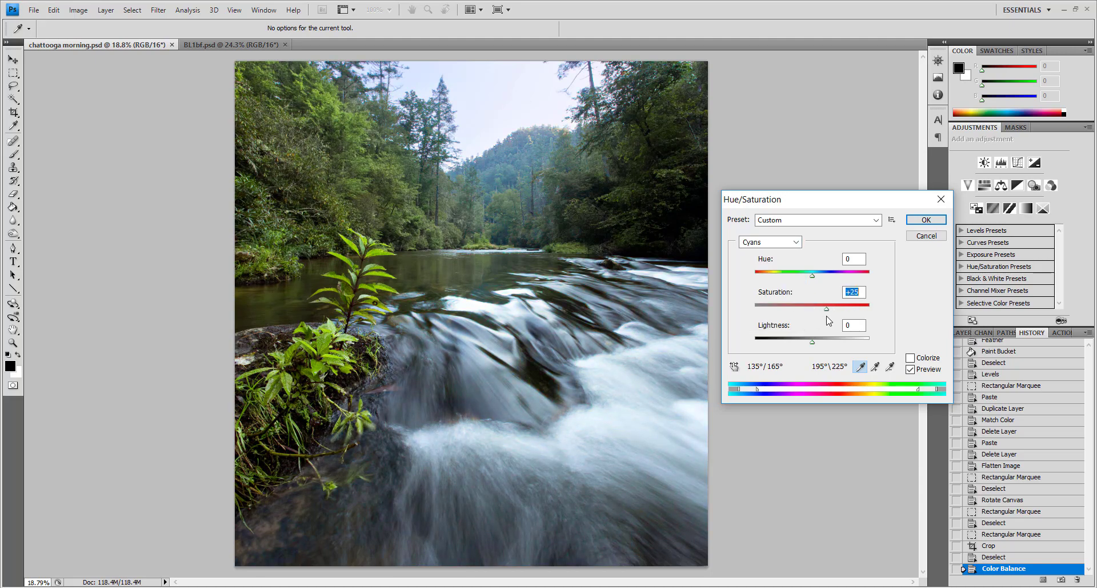
text(15)
click(771, 242)
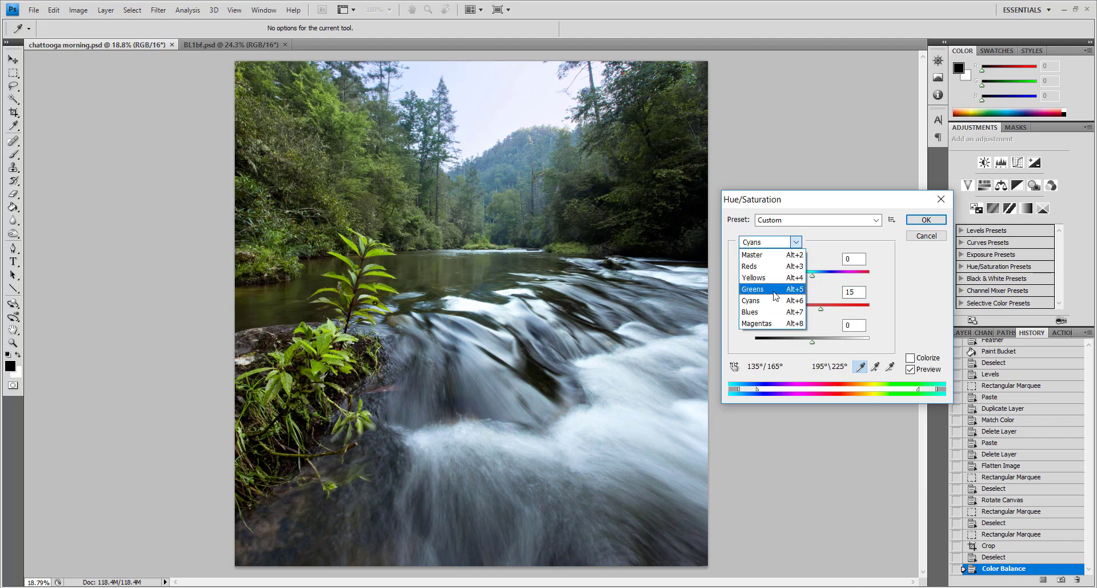
click(766, 290)
Raise the Blues saturation, set Magentas to +15, and apply the adjustment
click(771, 242)
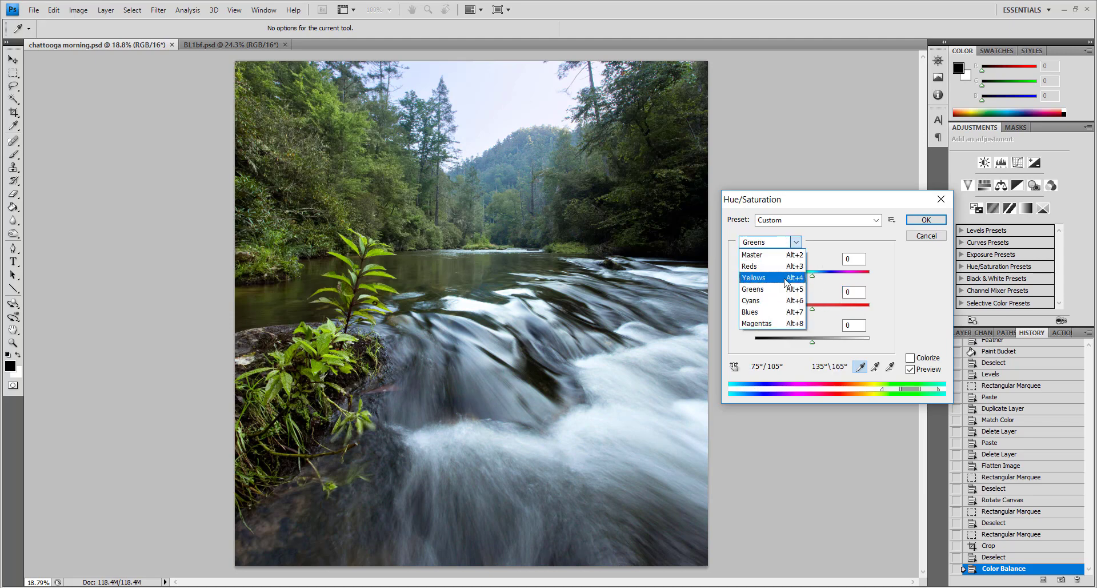
click(765, 280)
click(788, 243)
click(768, 311)
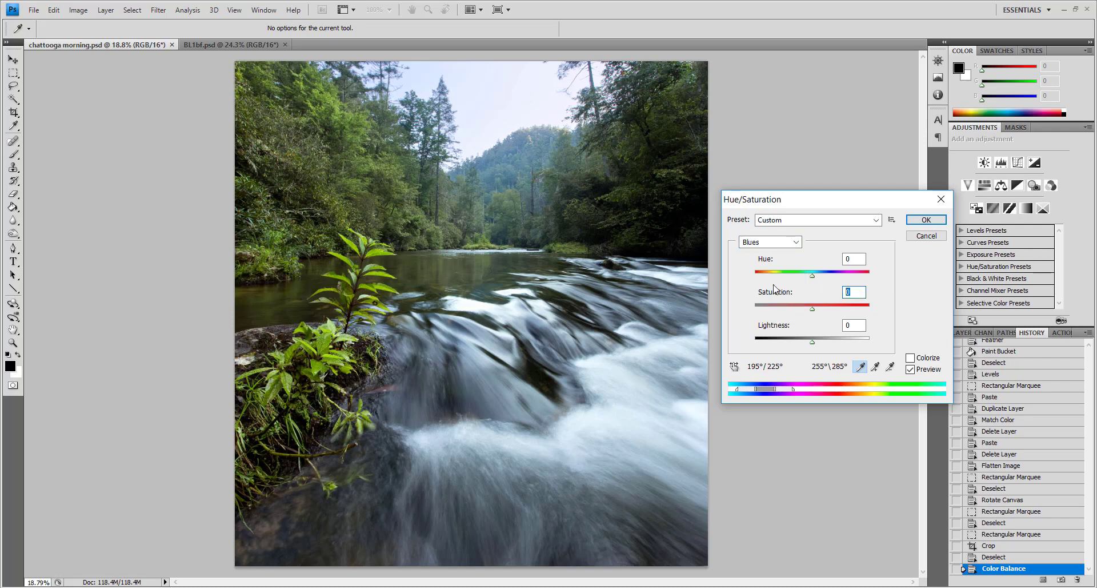
drag(775, 284, 783, 284)
click(777, 244)
click(766, 323)
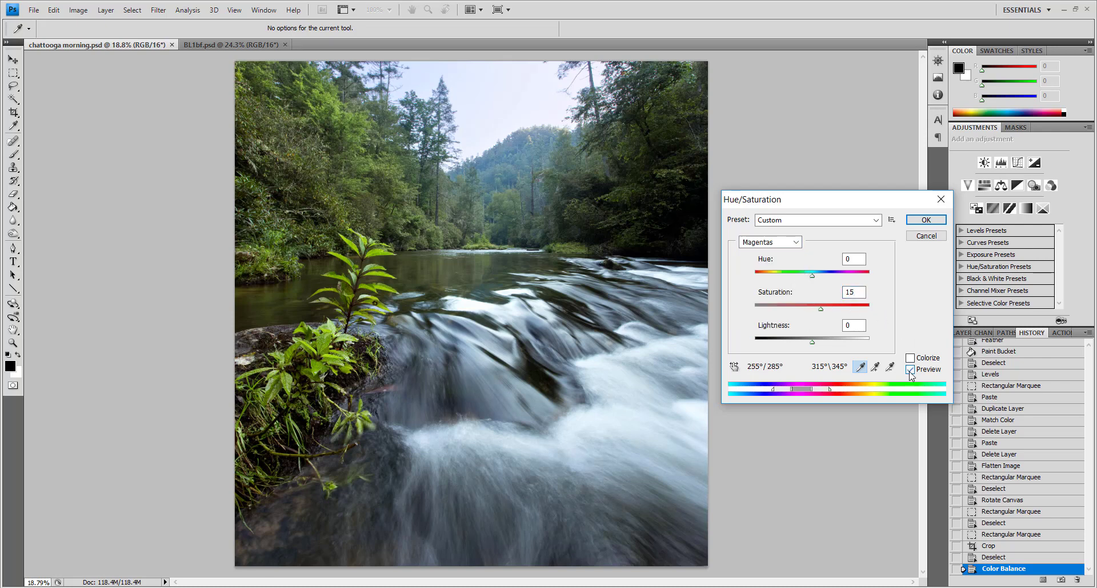
key(Return)
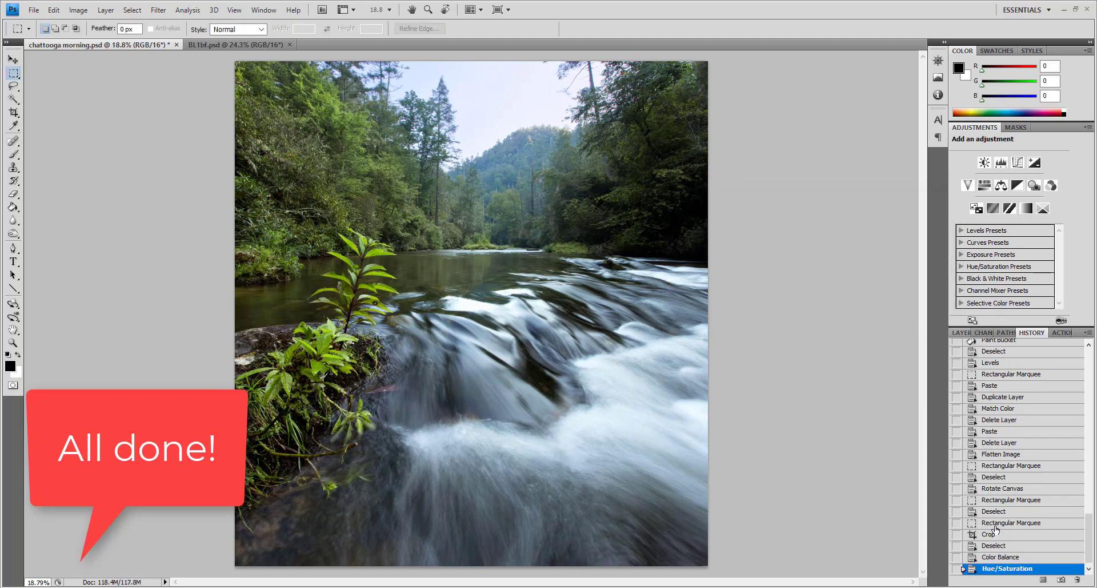
Save the finished chattooga morning.psd with File > Save
click(34, 10)
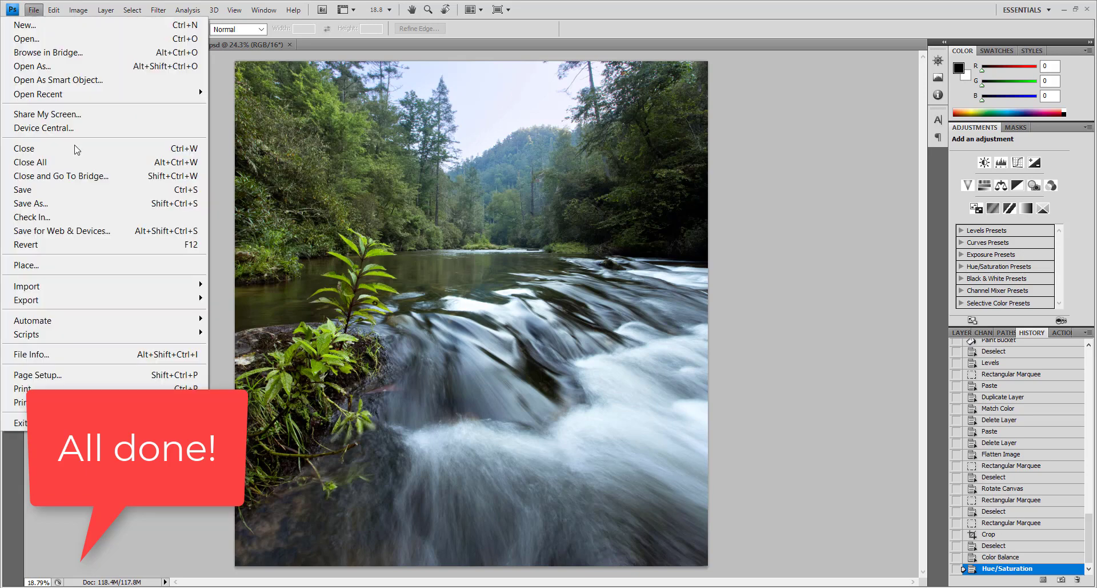
click(41, 190)
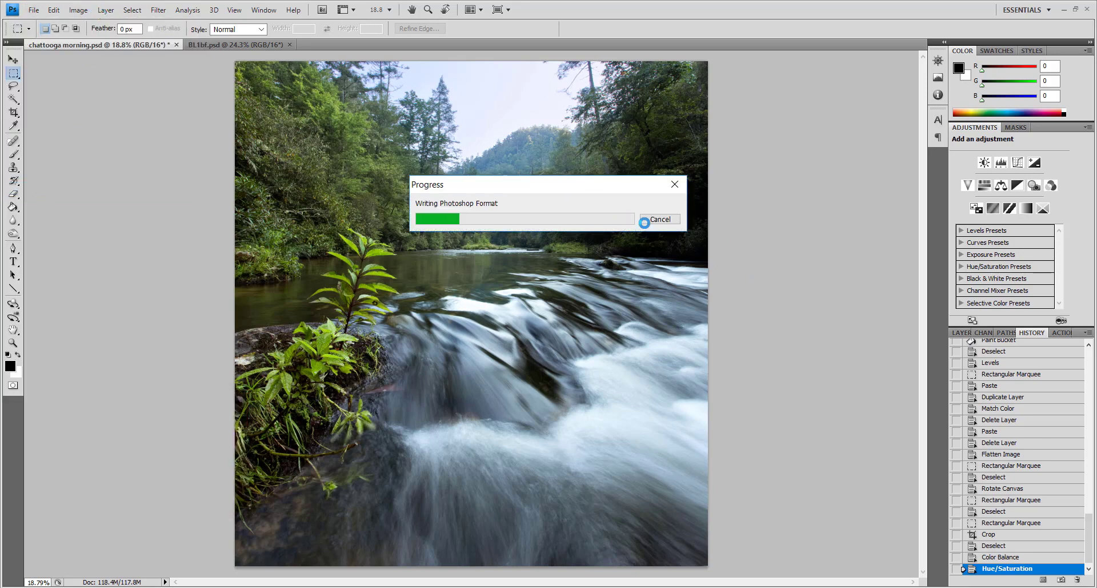